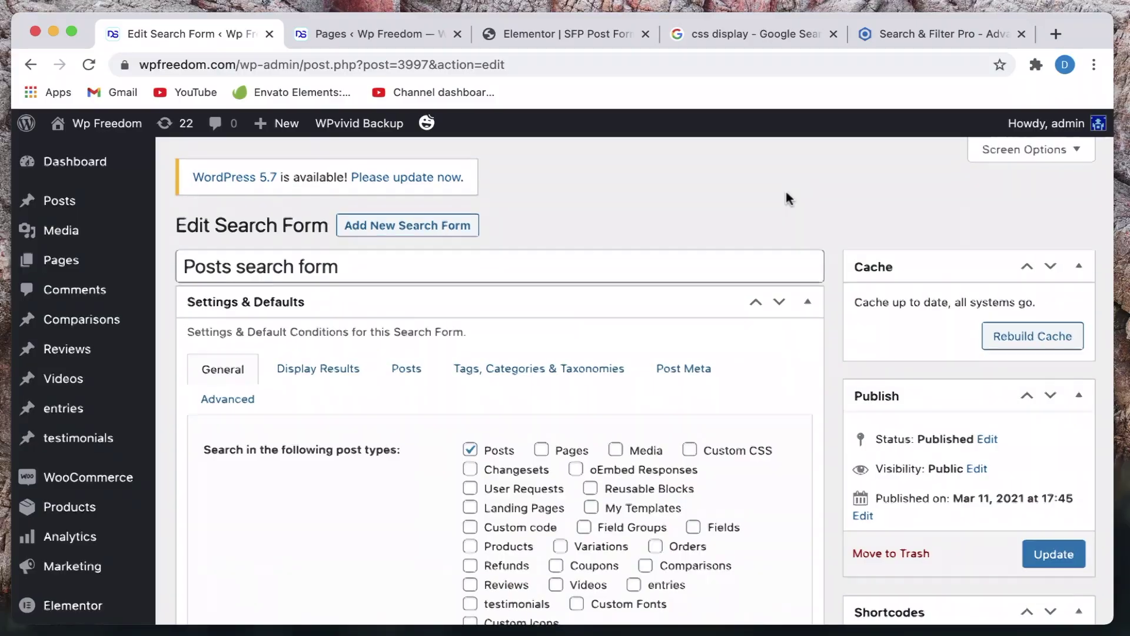
Open the Search & Filter overview and read its welcome information and the list of search forms.
scroll(787, 197, down, 15)
click(132, 335)
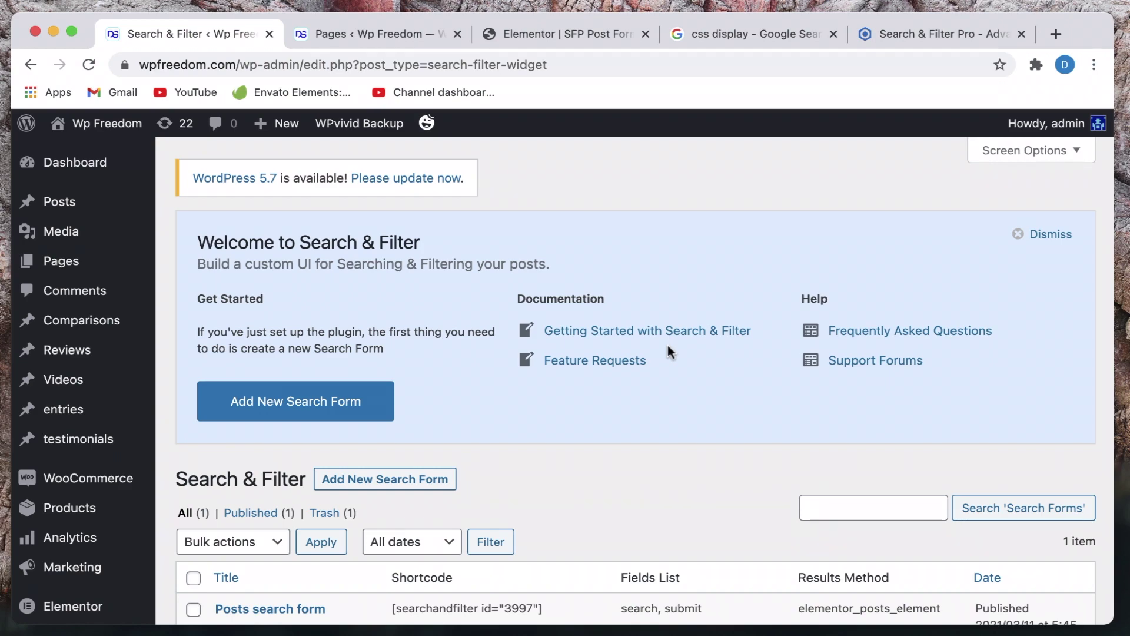
scroll(667, 346, down, 3)
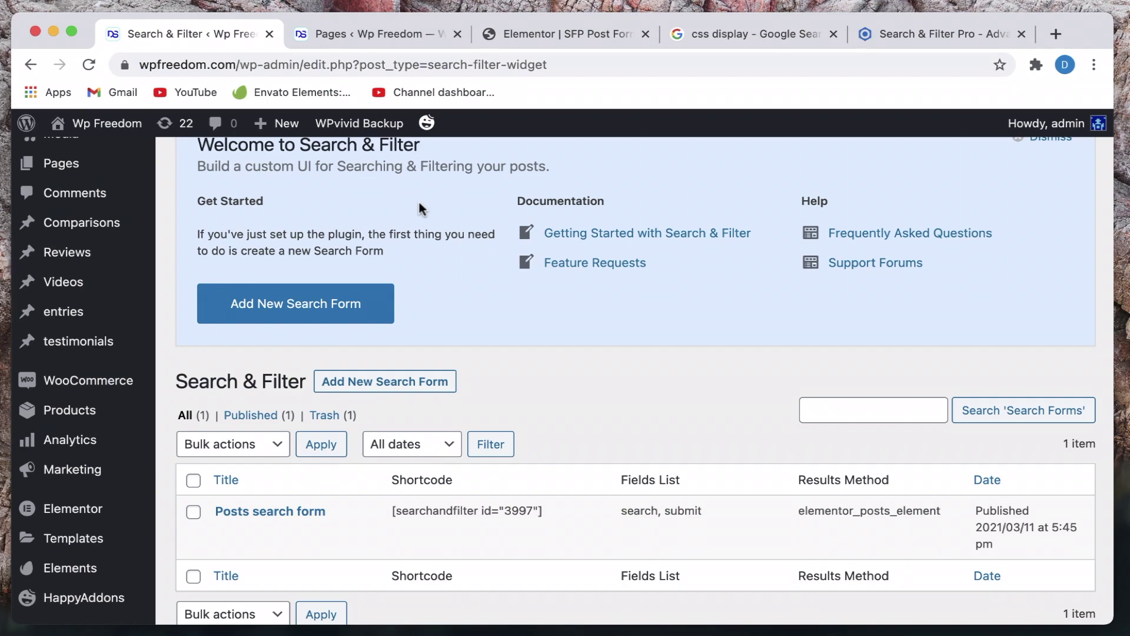
scroll(419, 207, up, 3)
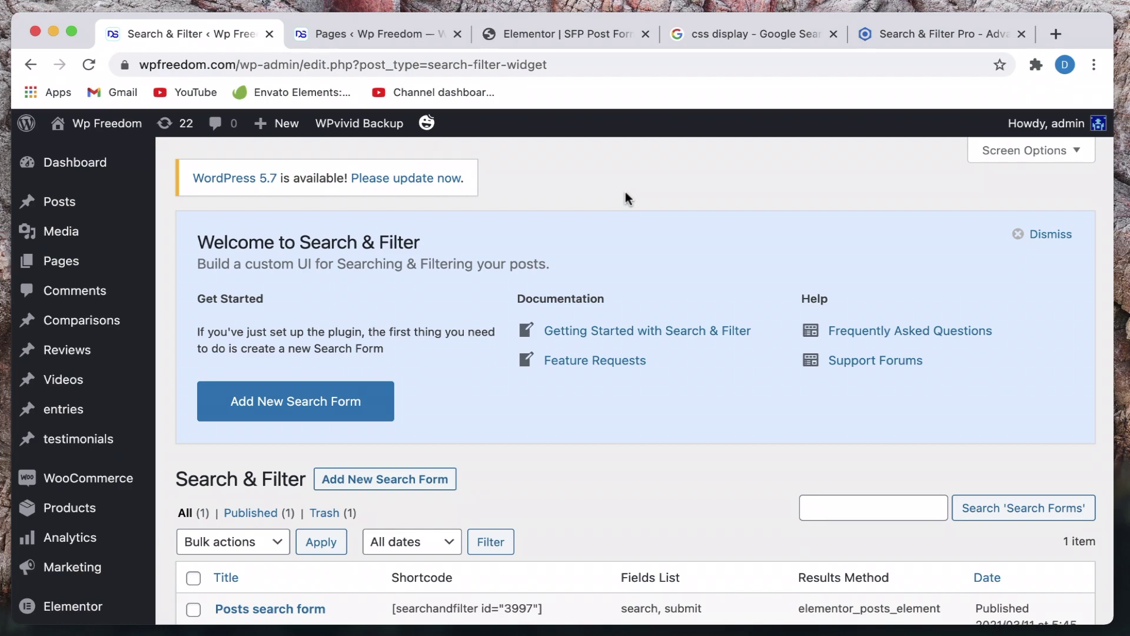
scroll(626, 192, down, 1)
triple_click(332, 218)
triple_click(329, 238)
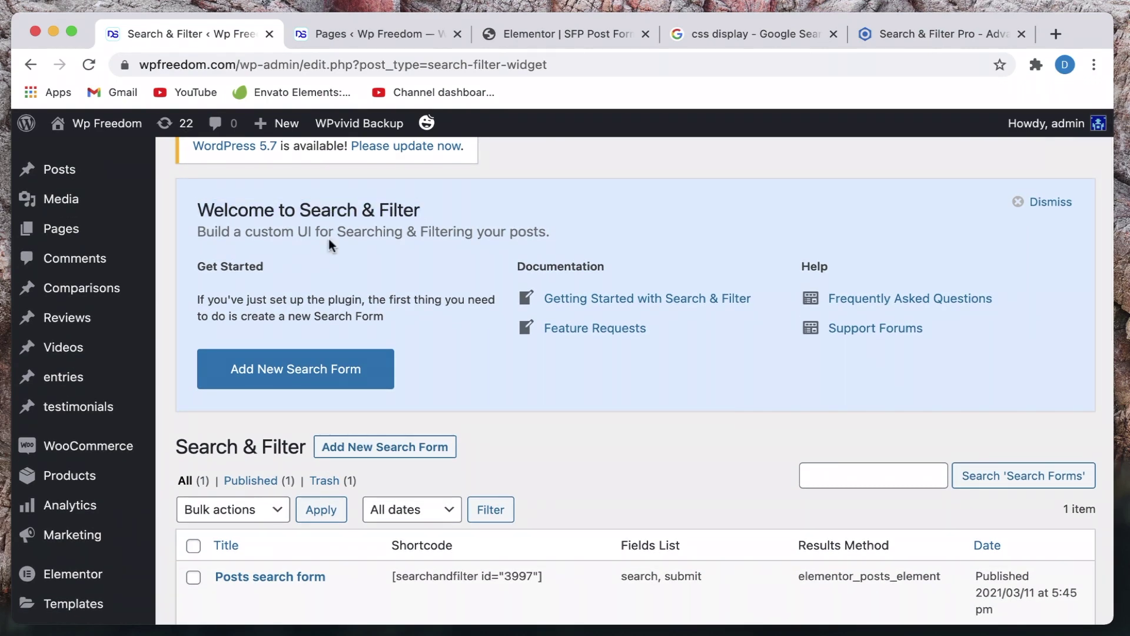
triple_click(357, 236)
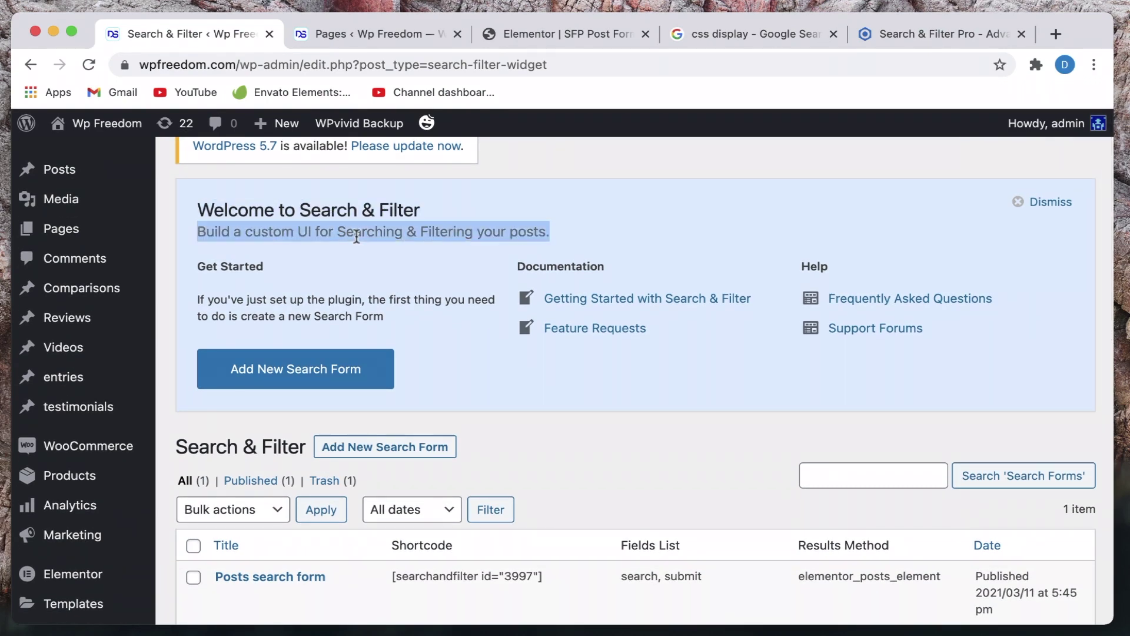
Open the Posts search form for editing and review its general settings, including the searched post types.
scroll(355, 236, down, 5)
click(225, 437)
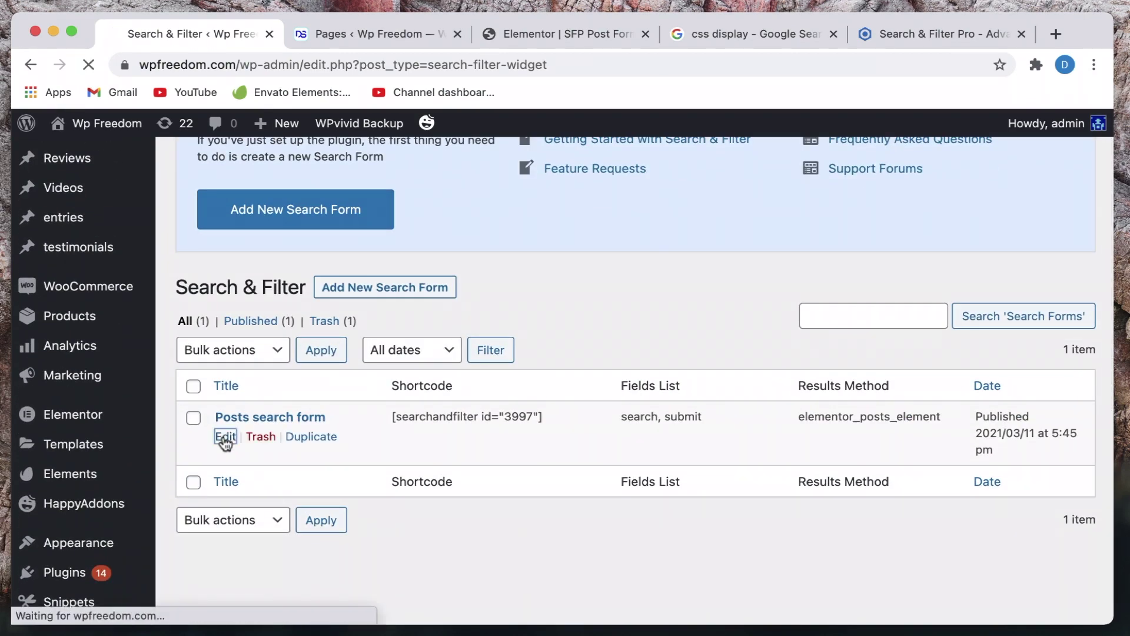
scroll(578, 362, down, 5)
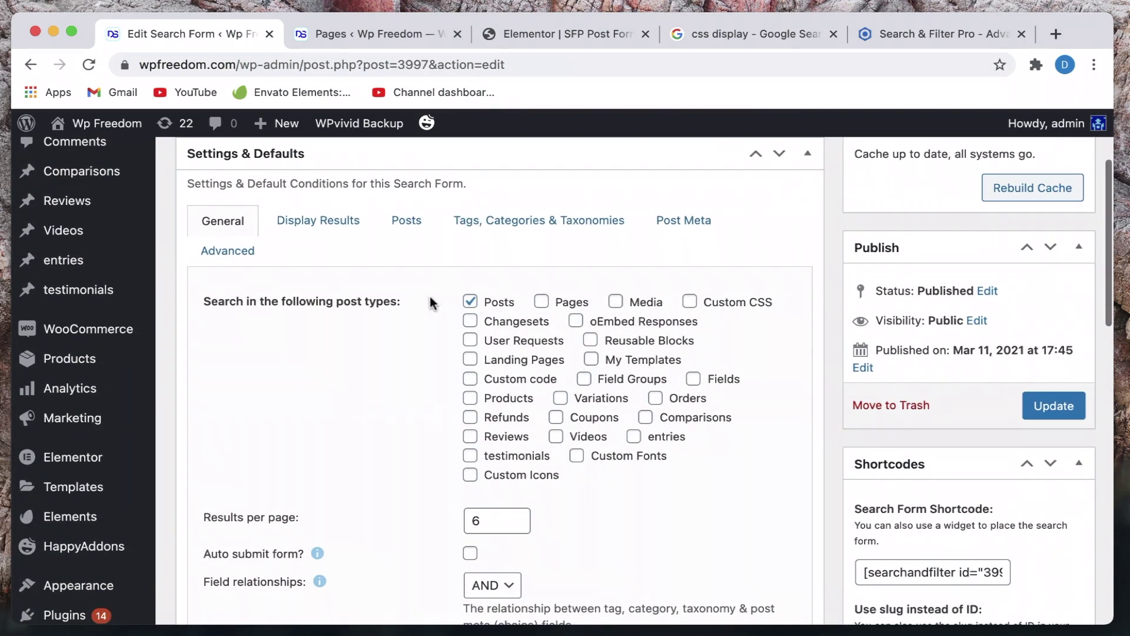
scroll(582, 302, down, 3)
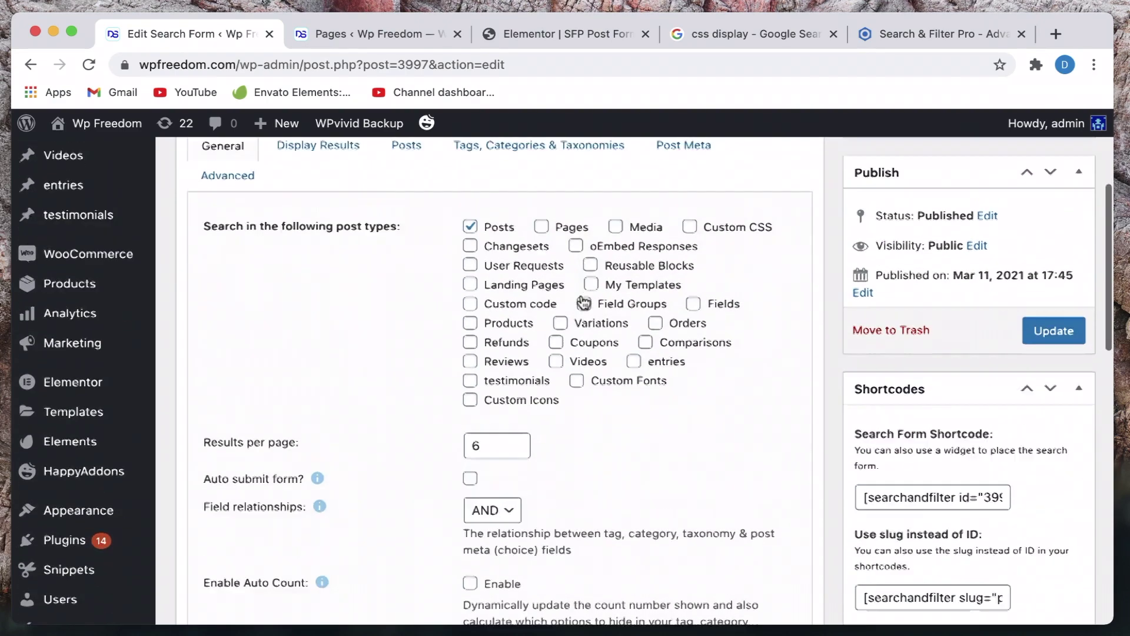
Review the Posts search form's available display results methods and template options, and return to its general settings.
scroll(583, 303, up, 2)
click(348, 208)
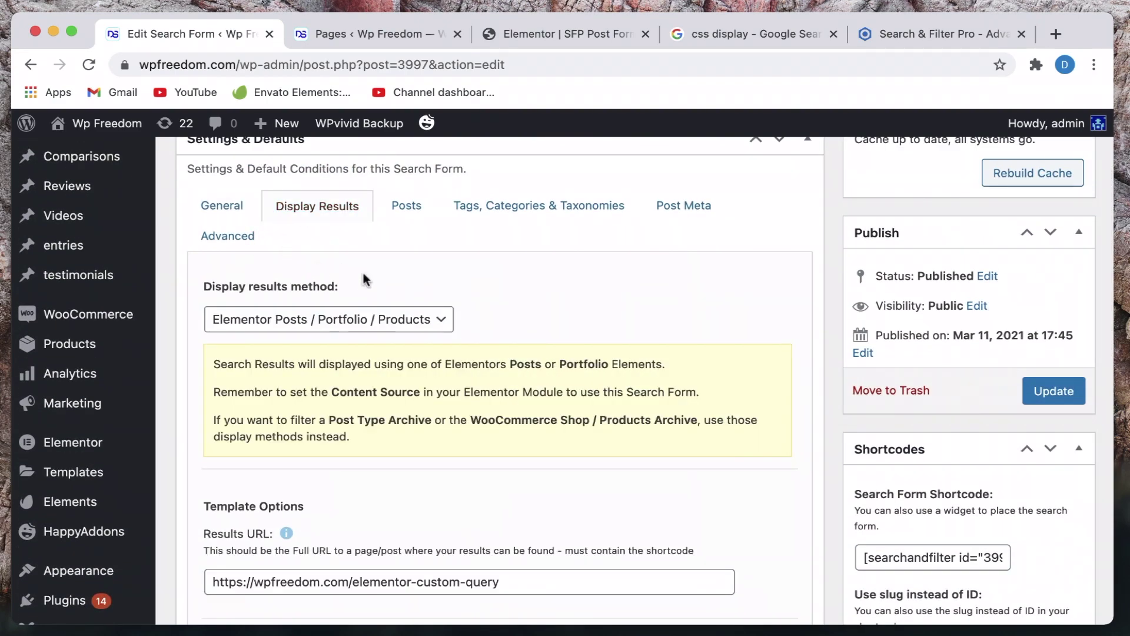
click(354, 319)
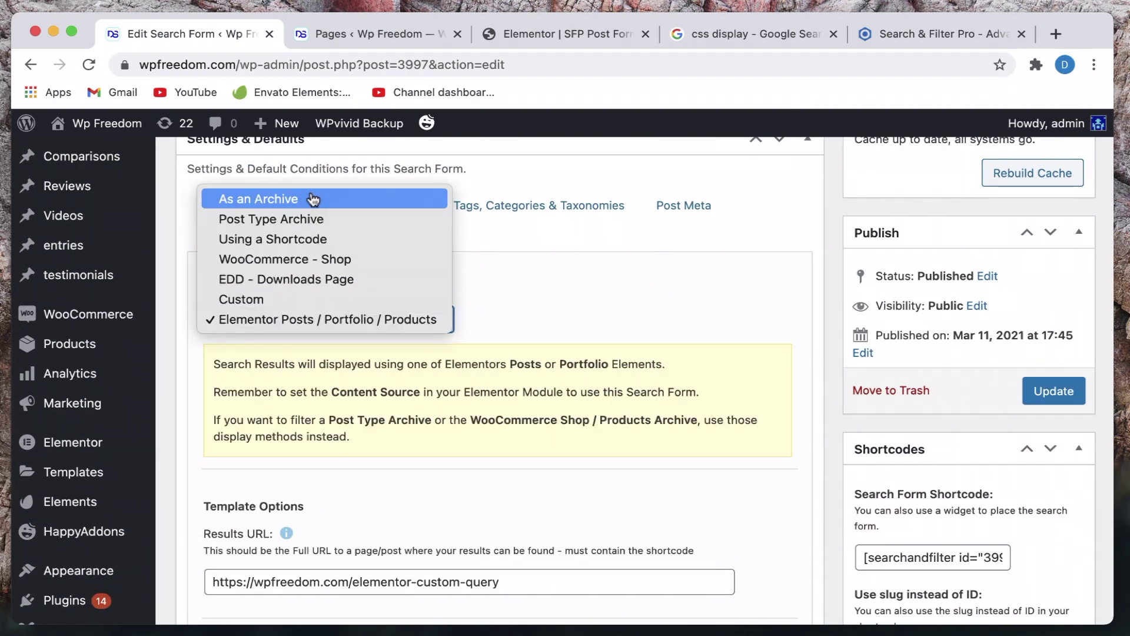
click(600, 293)
scroll(480, 301, up, 2)
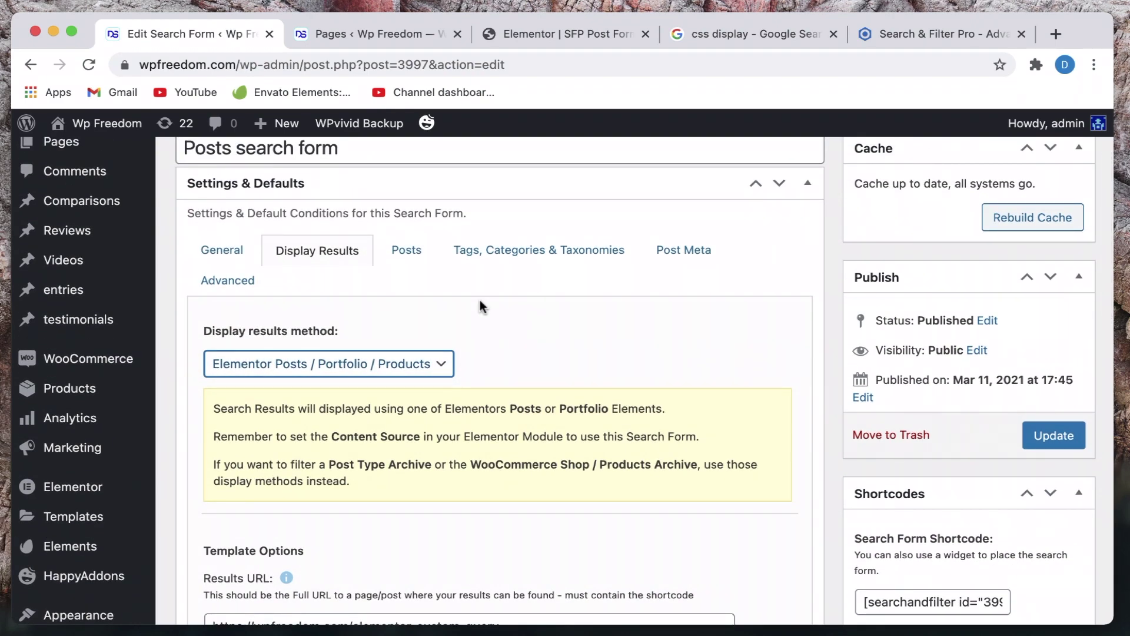
scroll(479, 303, down, 3)
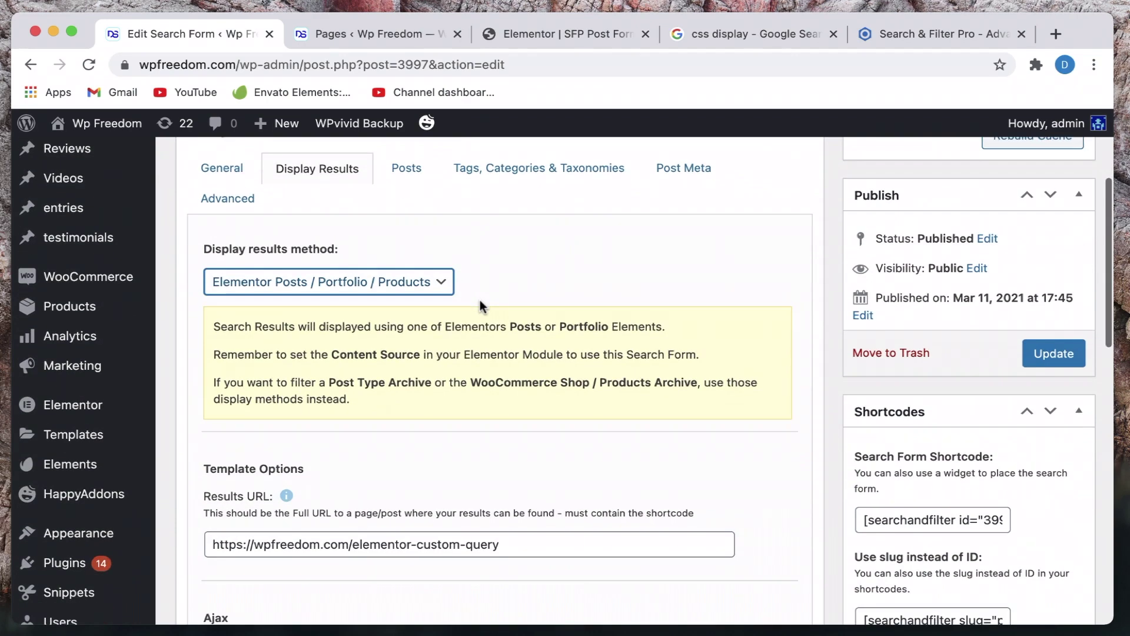
click(217, 176)
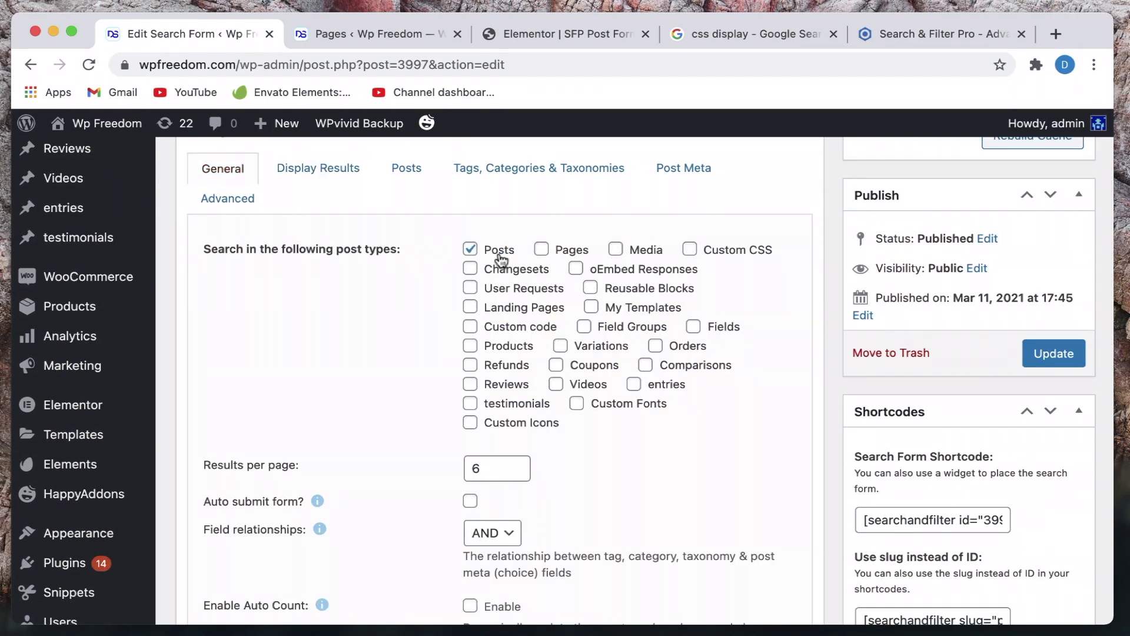
Add a Category field with the Dropdown input type between Search and Submit Button in the Search Form UI.
scroll(601, 469, down, 5)
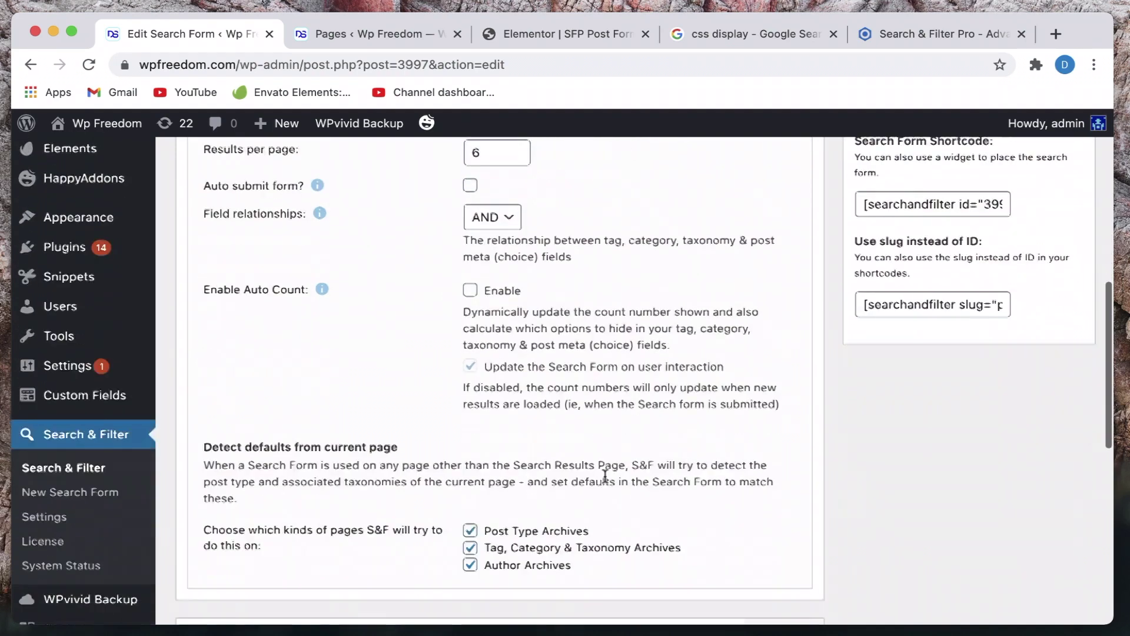
scroll(605, 474, down, 4)
scroll(588, 315, down, 4)
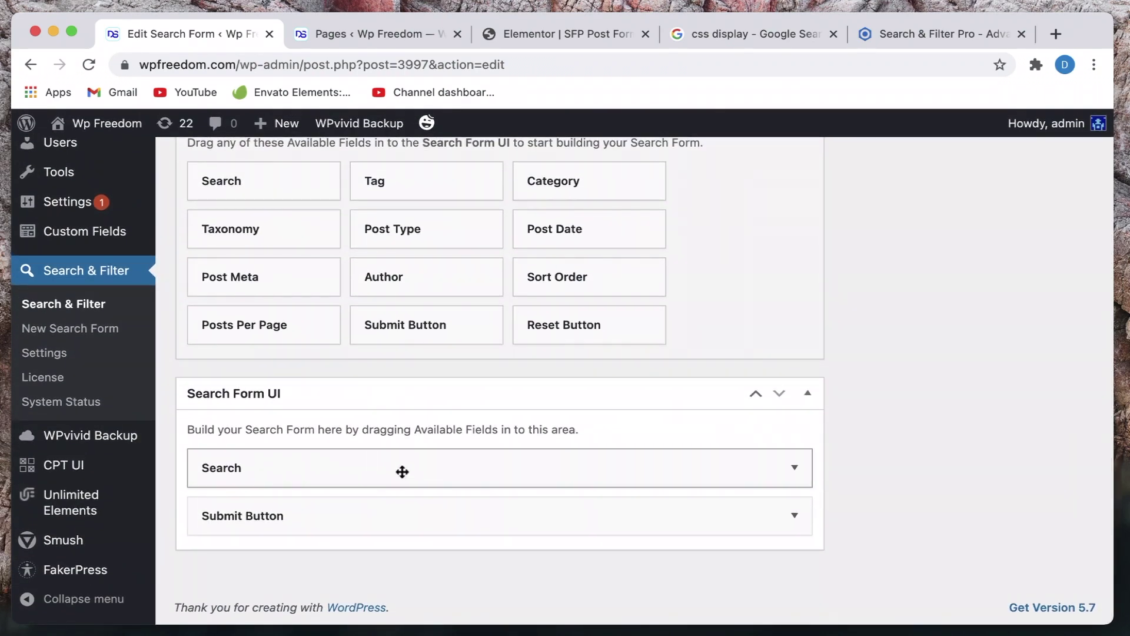
drag(584, 189, 250, 516)
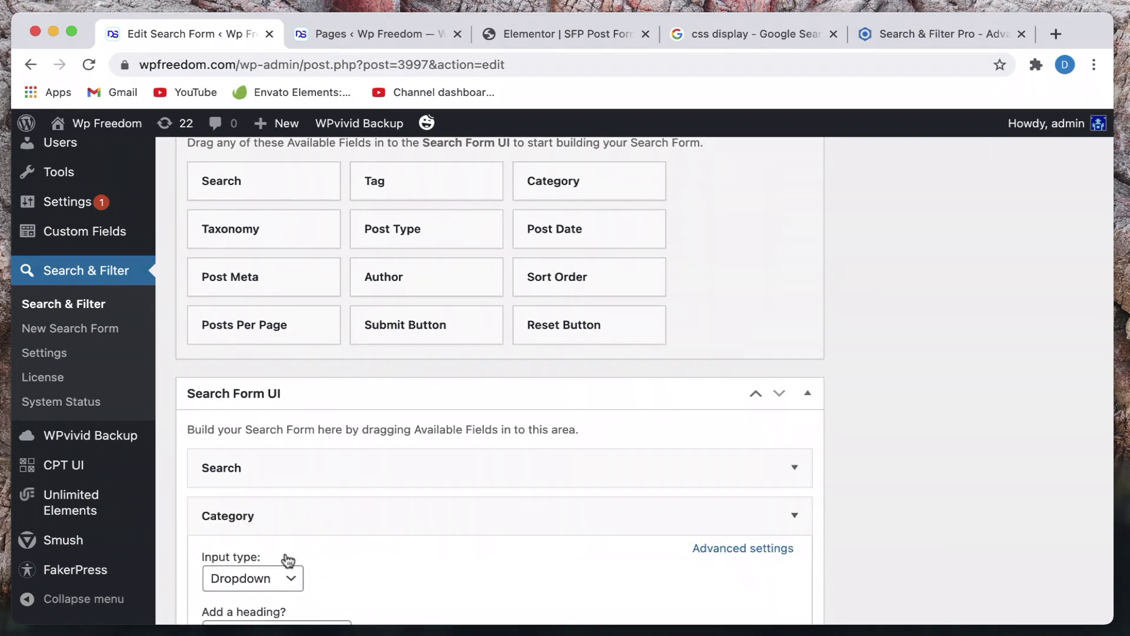
scroll(275, 571, down, 3)
click(268, 406)
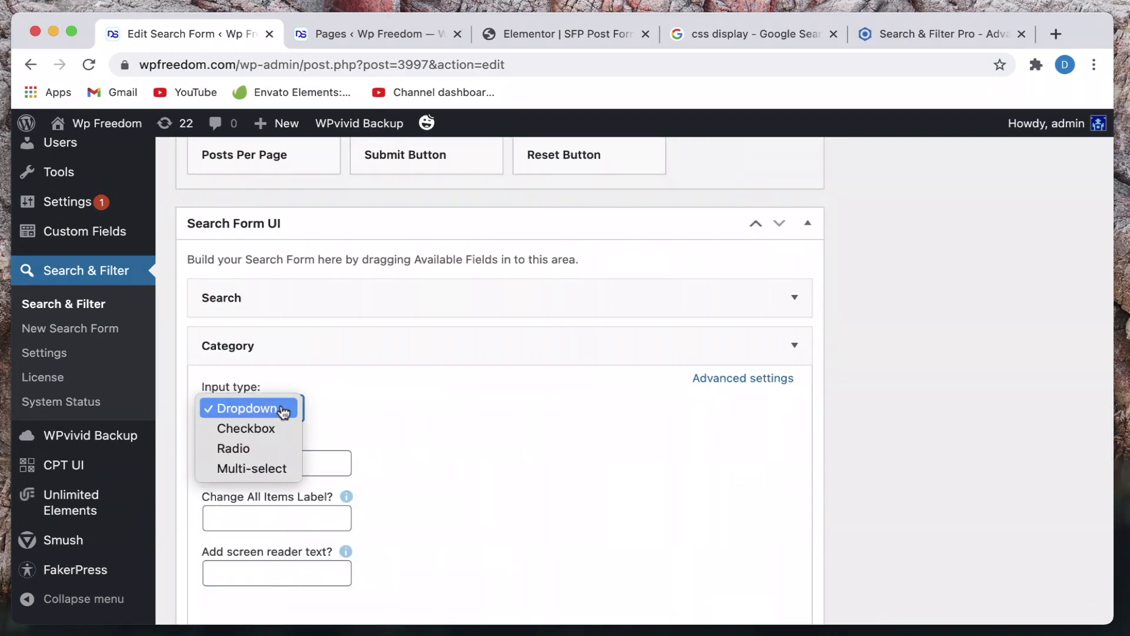
click(283, 412)
click(404, 346)
Add a Tag field between Category and Submit Button in the Search Form UI and set its input type to Checkbox.
scroll(404, 345, up, 4)
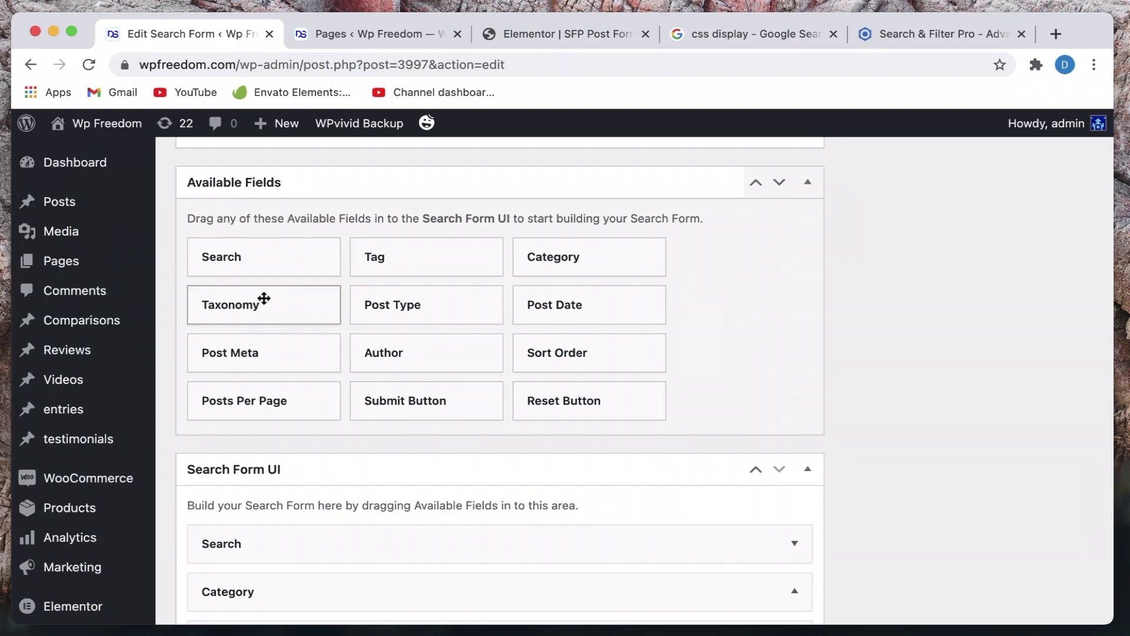
scroll(437, 361, down, 2)
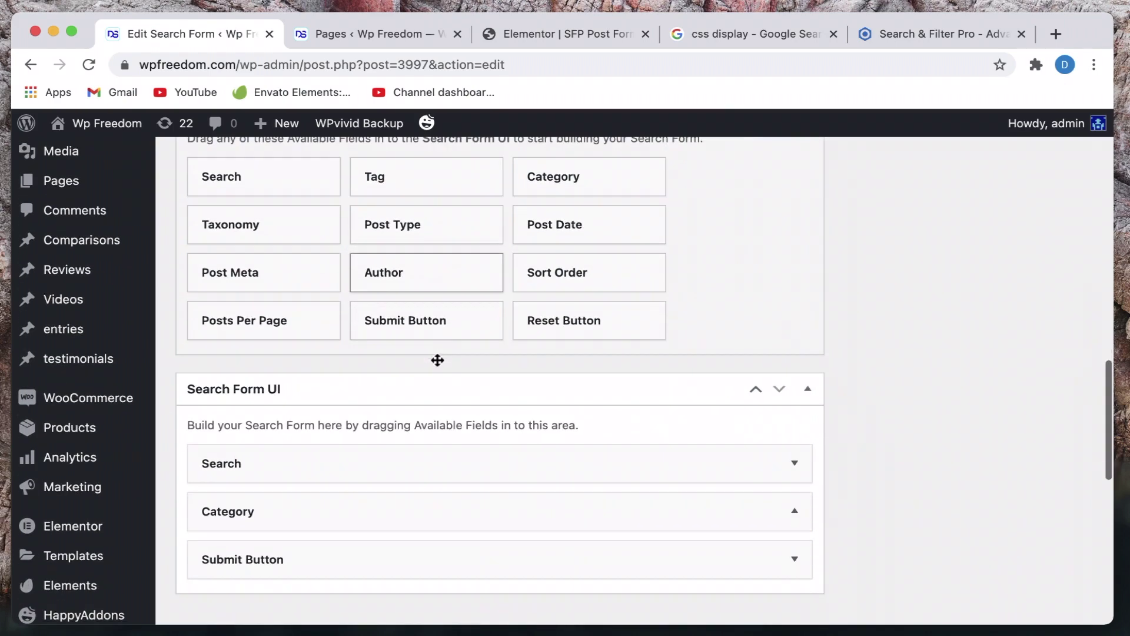
drag(406, 198, 228, 565)
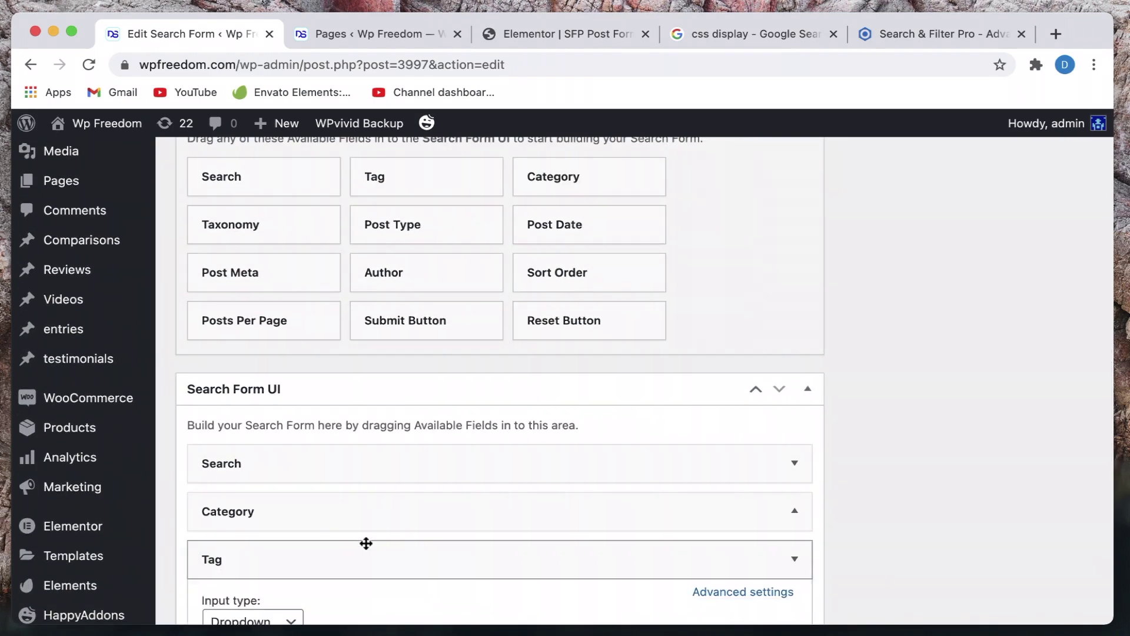
scroll(365, 544, down, 5)
click(256, 376)
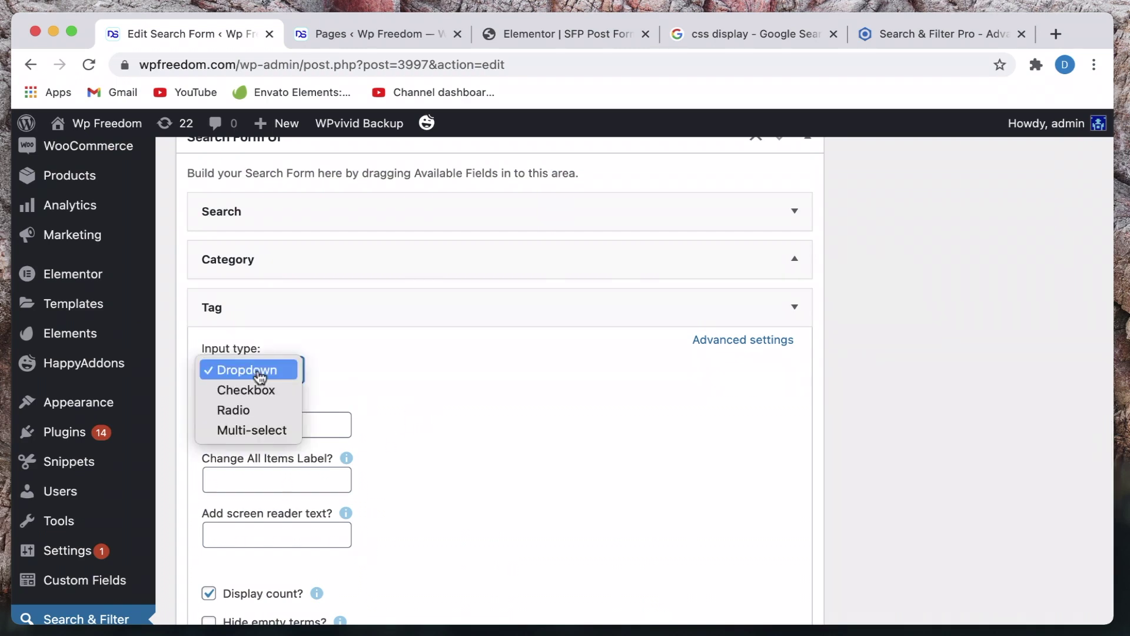
click(258, 394)
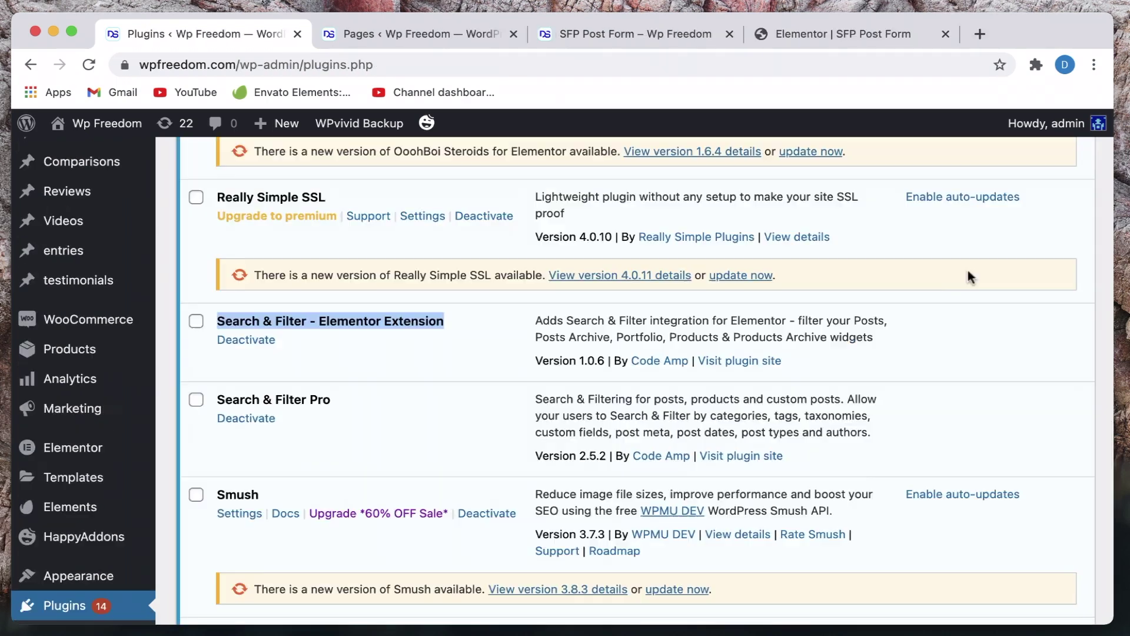
View the search form on the live SFP Post Form page and return to the installed plugins.
click(612, 44)
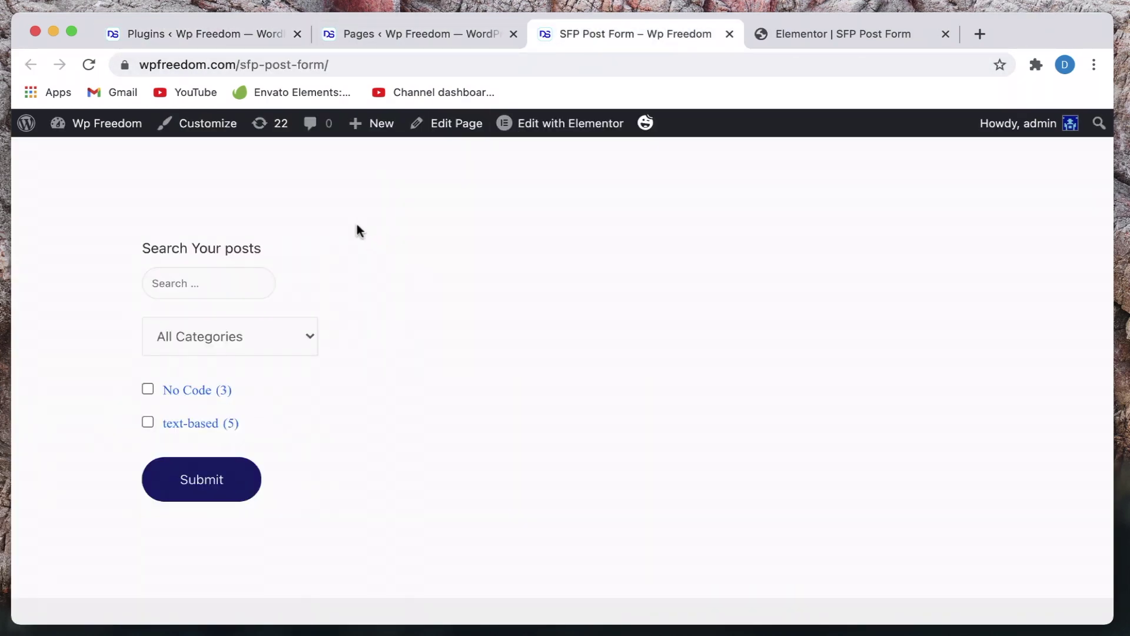
click(180, 46)
Open the Search & Filter overview in a new browser tab and open the Posts search form there for editing.
scroll(168, 373, down, 7)
mouse_move(47, 443)
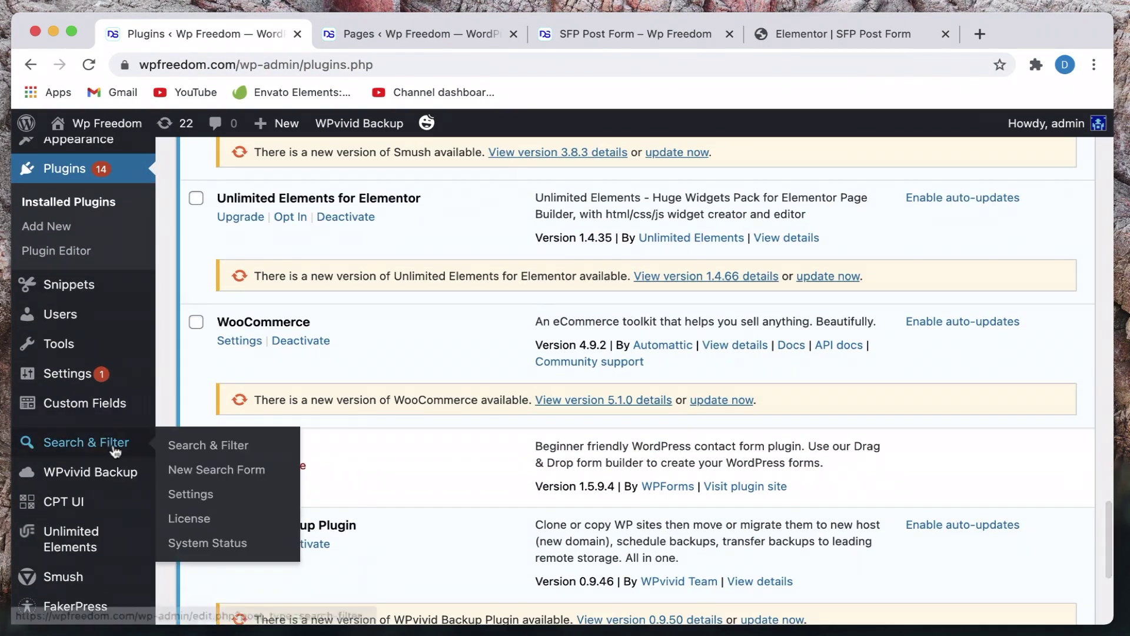
click(198, 450)
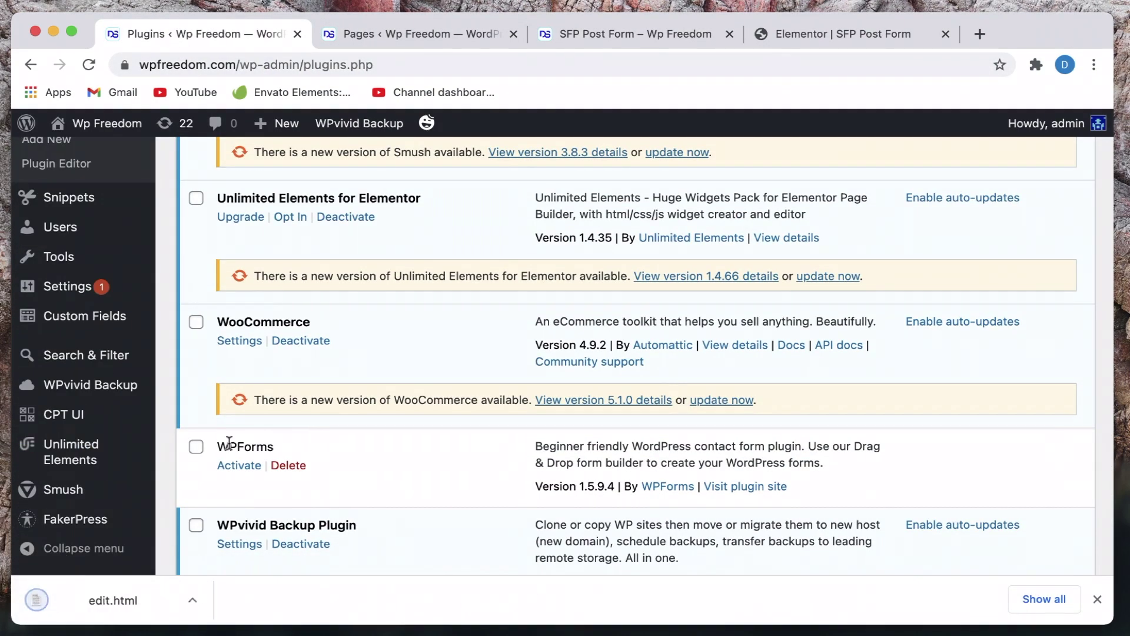
scroll(87, 510, down, 1)
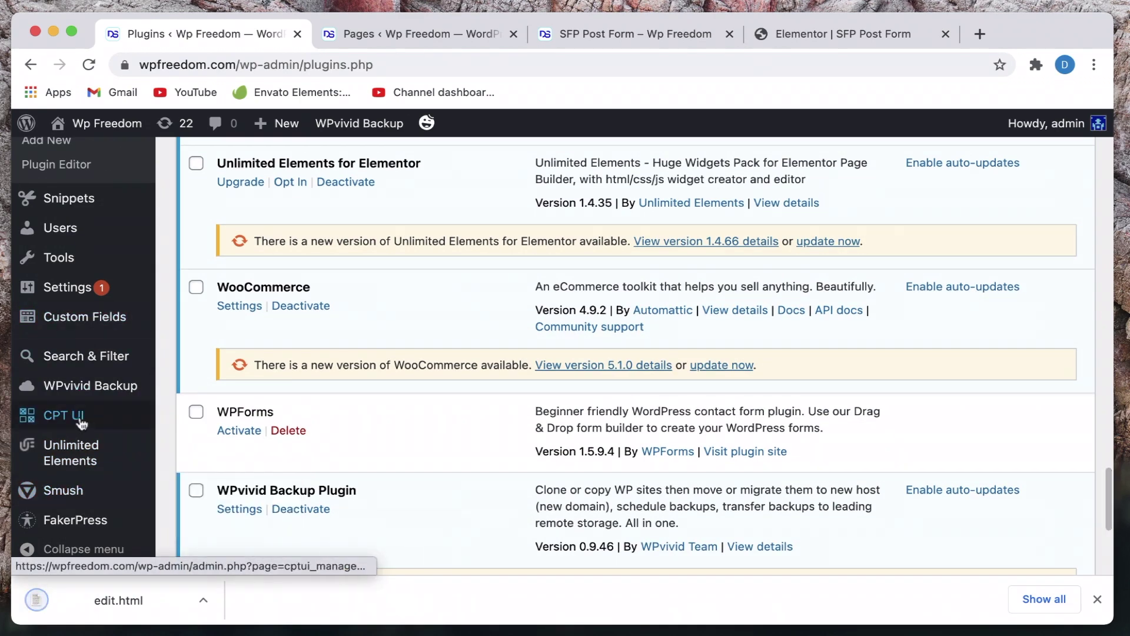
mouse_move(88, 356)
super+click(164, 358)
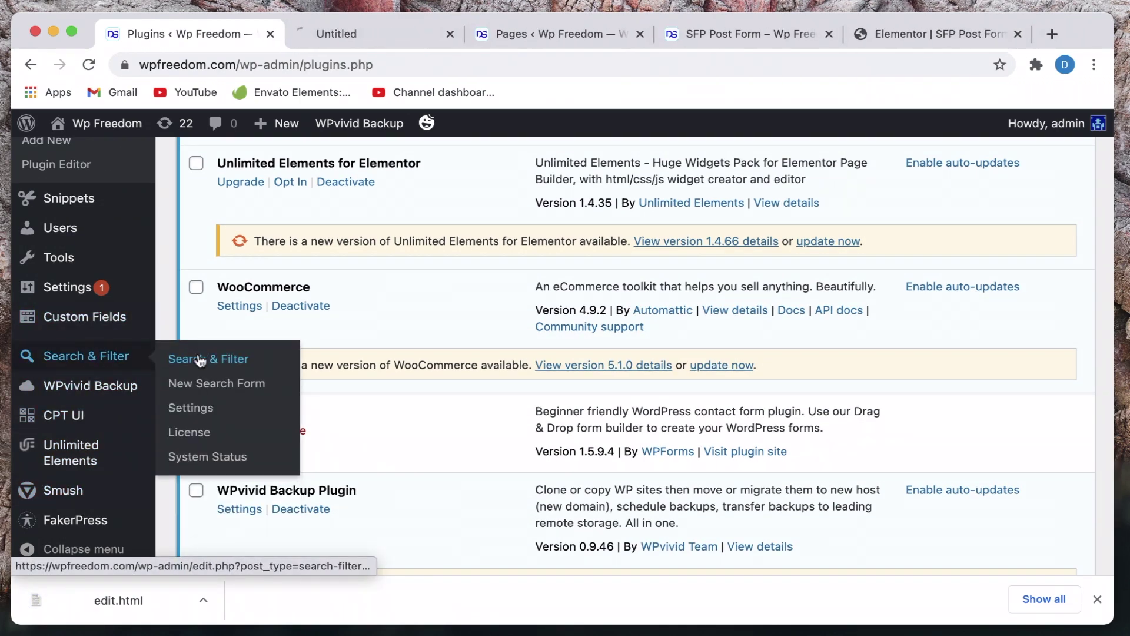
click(407, 37)
scroll(439, 330, down, 5)
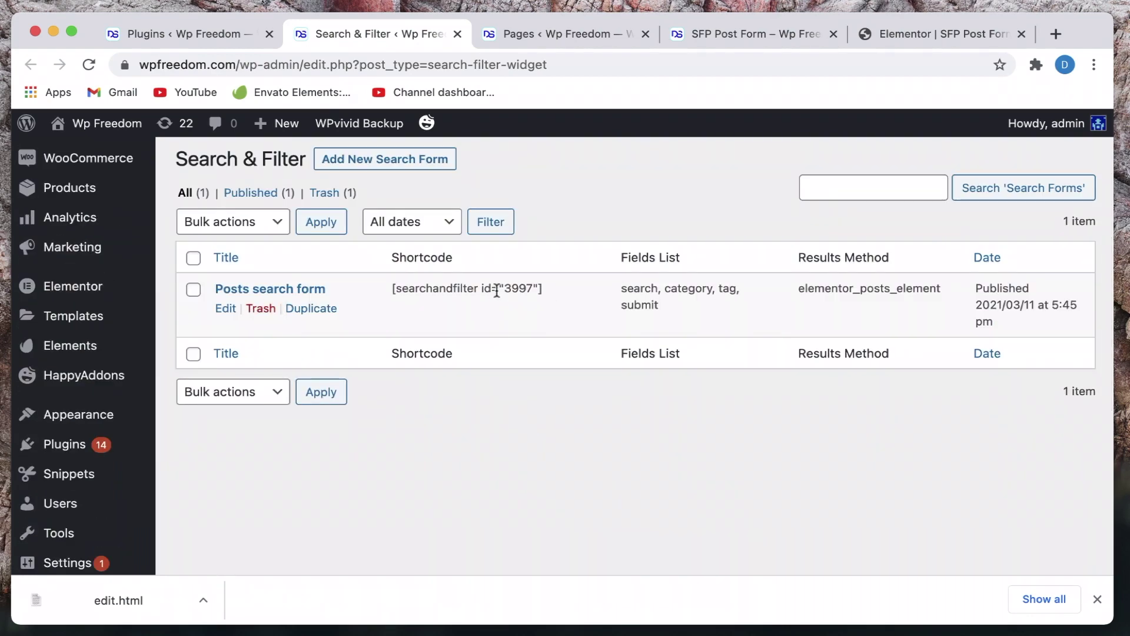
click(227, 308)
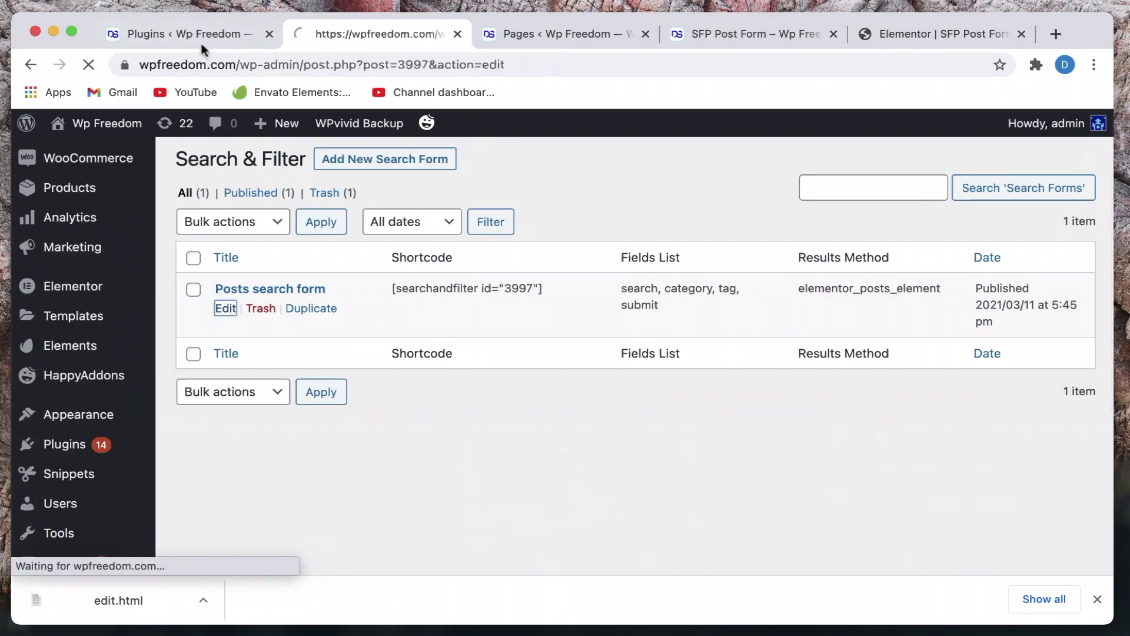
Examine the Search & Filter Pro and Search & Filter - Elementor Extension entries in the installed plugins list.
click(191, 39)
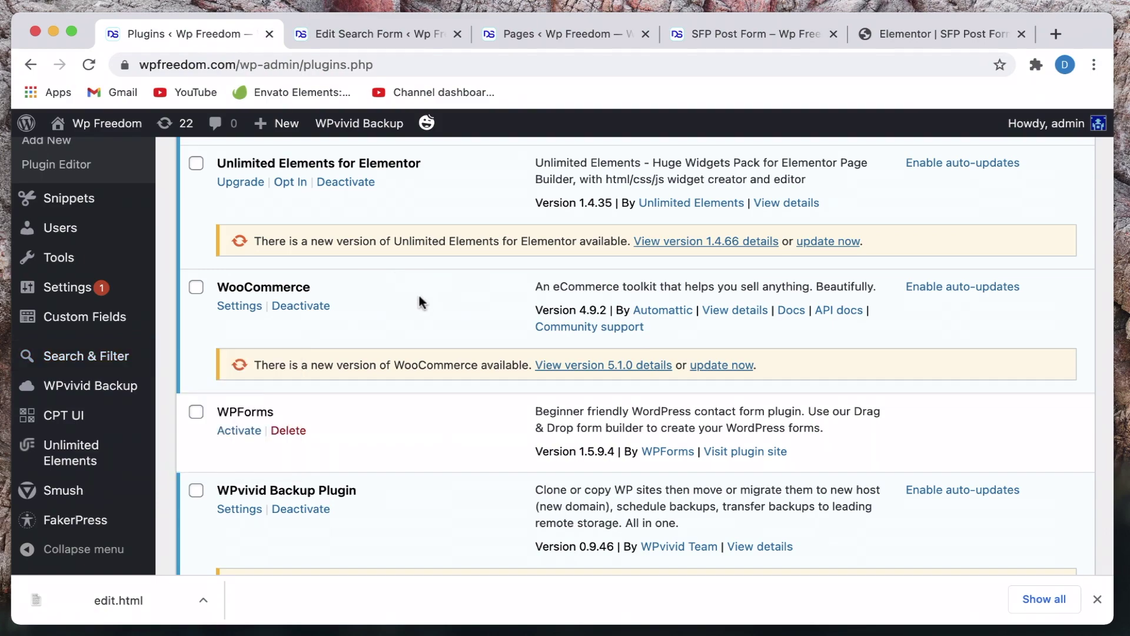
scroll(420, 302, down, 3)
scroll(418, 292, up, 6)
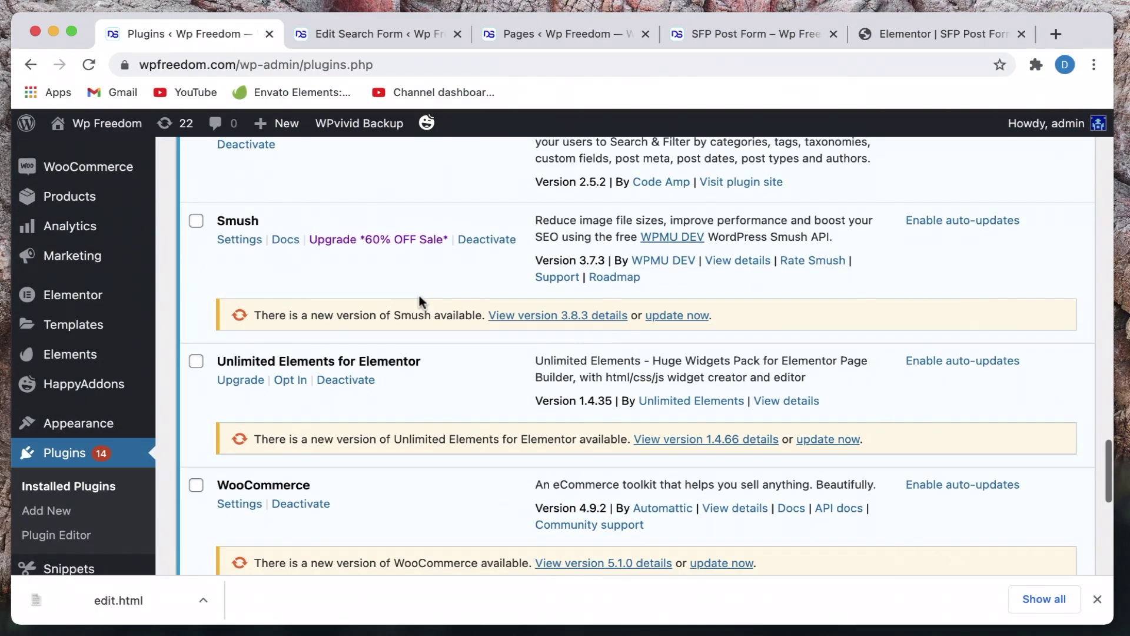
scroll(334, 367, up, 5)
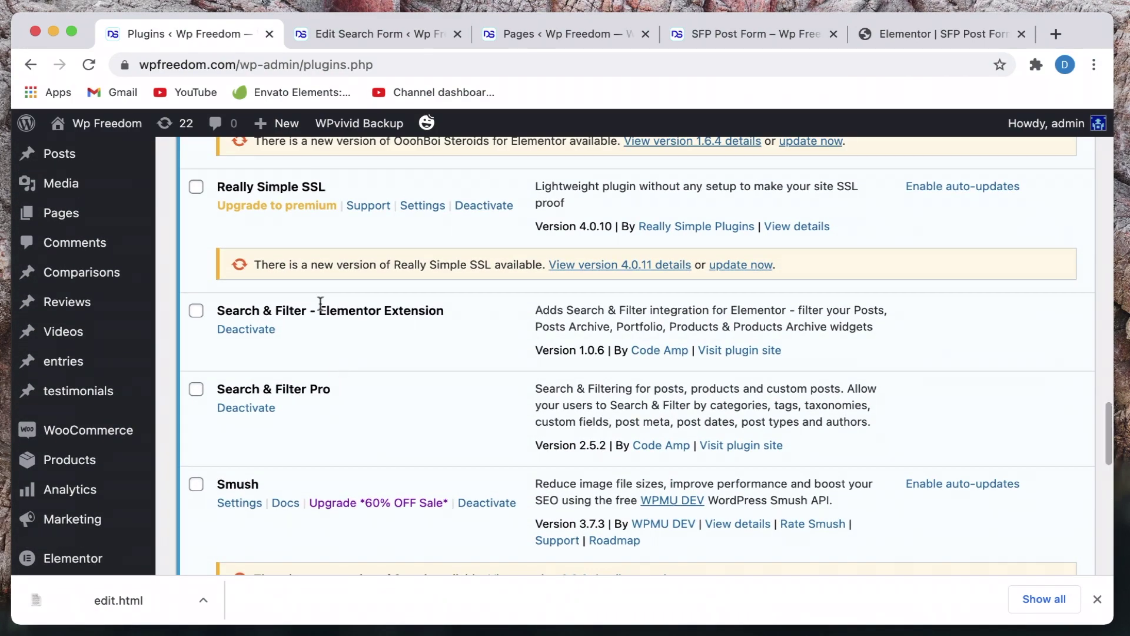
triple_click(321, 302)
triple_click(301, 389)
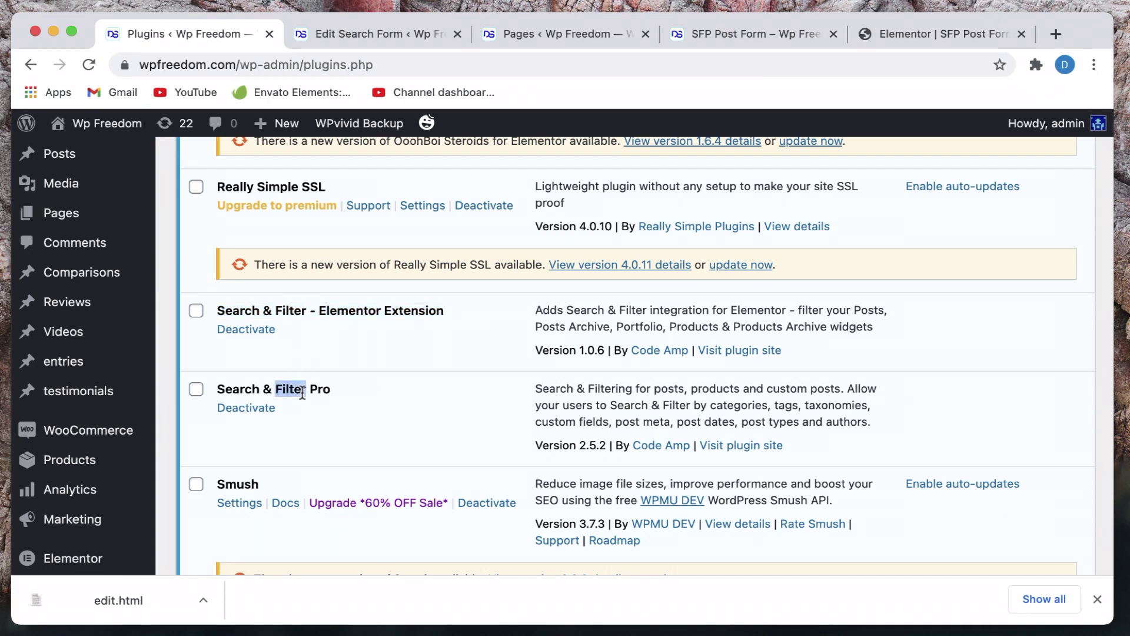
triple_click(373, 309)
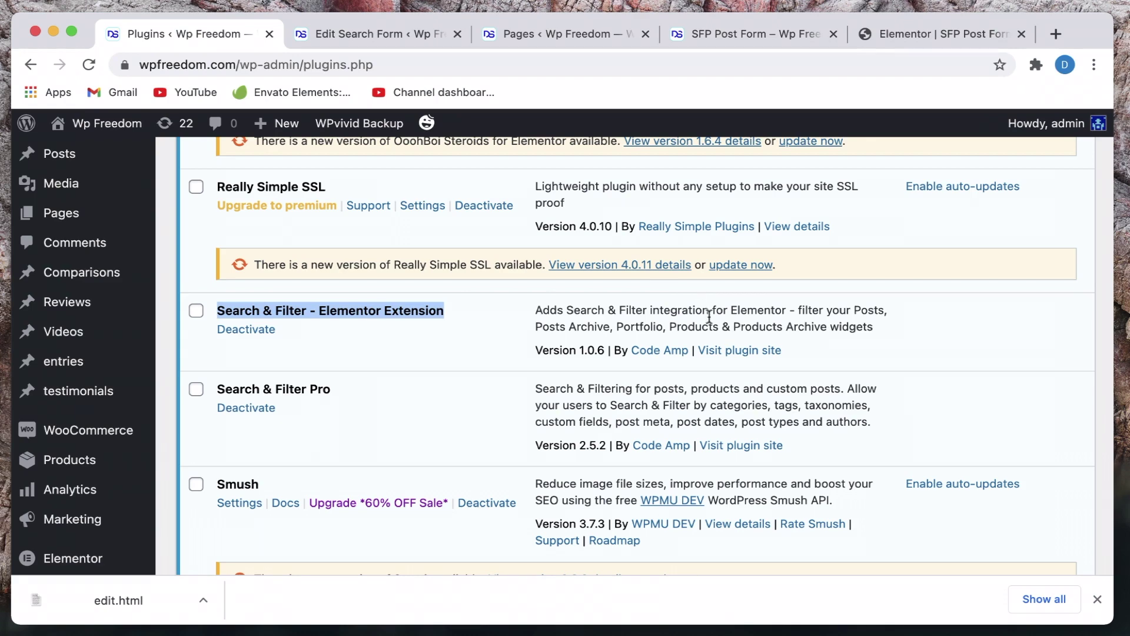
Keep Elementor Posts / Portfolio / Products as the display results method of the Posts search form and update the form.
click(357, 33)
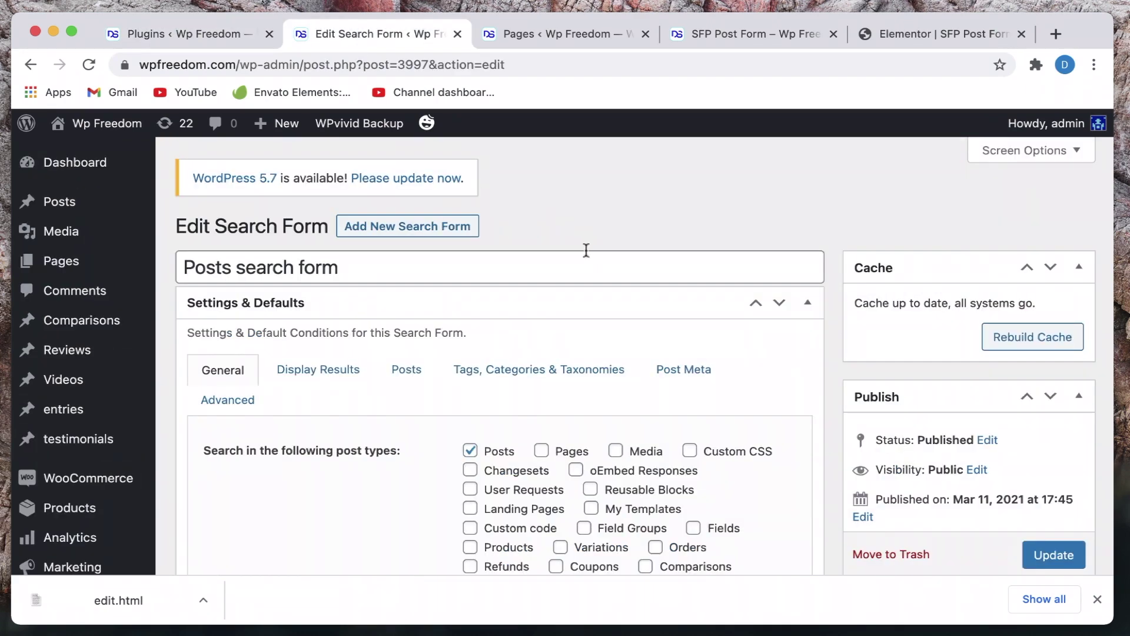
scroll(364, 307, down, 2)
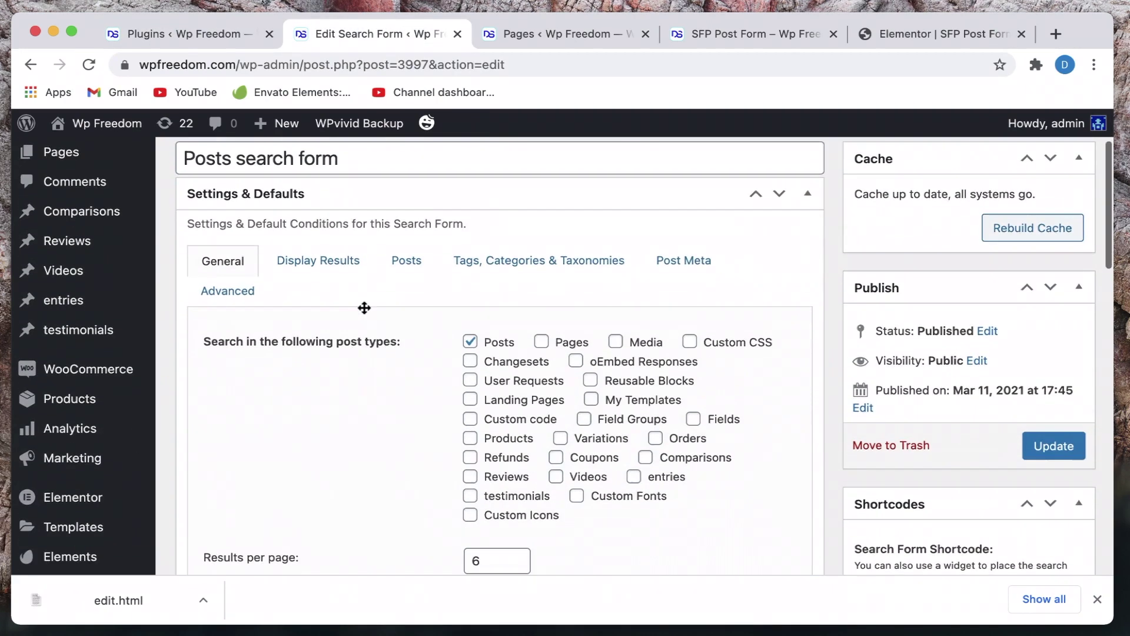
click(325, 267)
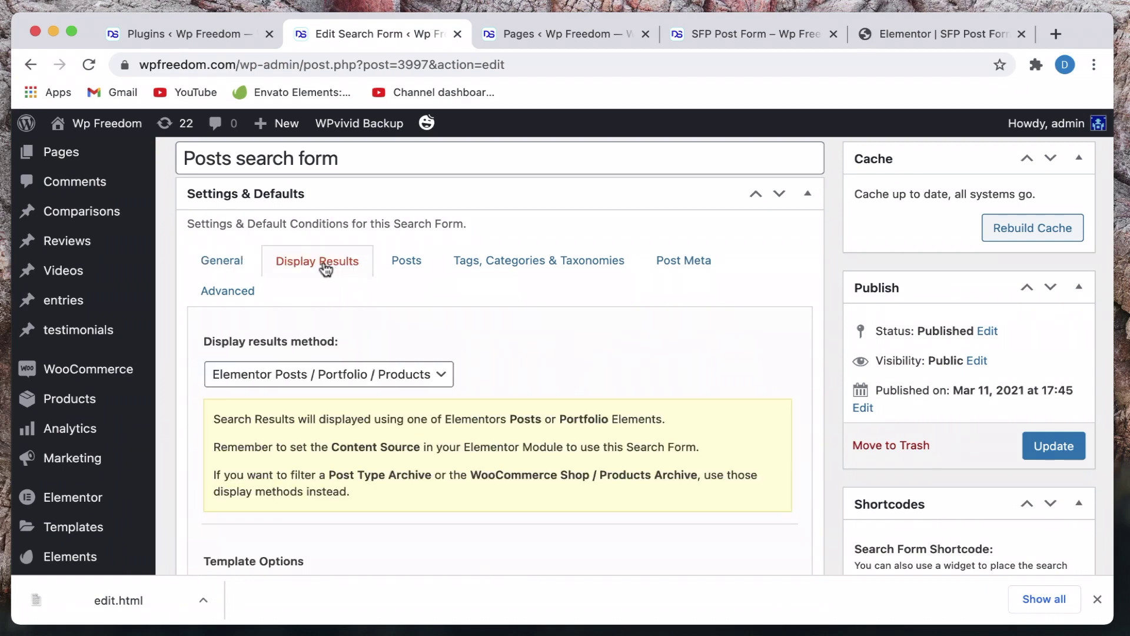
click(310, 374)
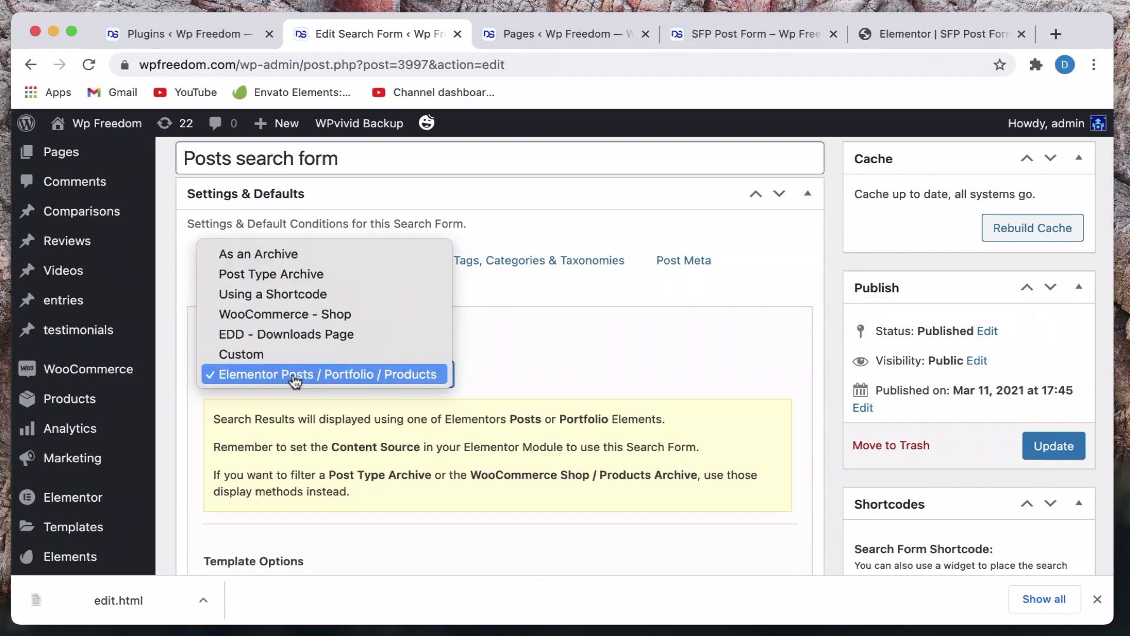
click(295, 375)
scroll(540, 436, down, 3)
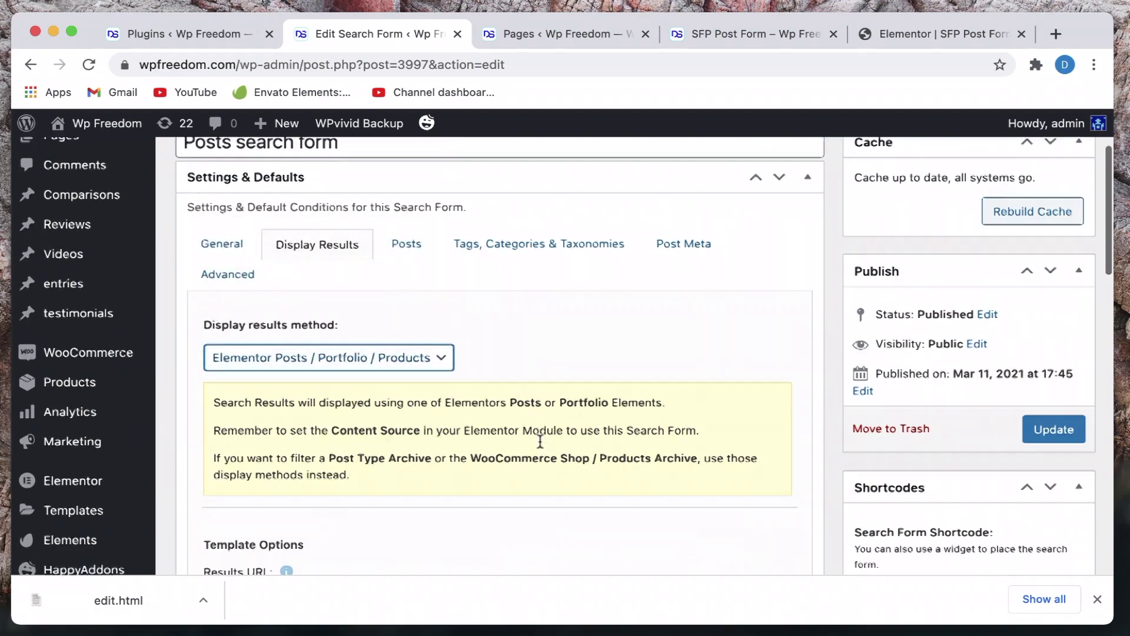
click(1052, 347)
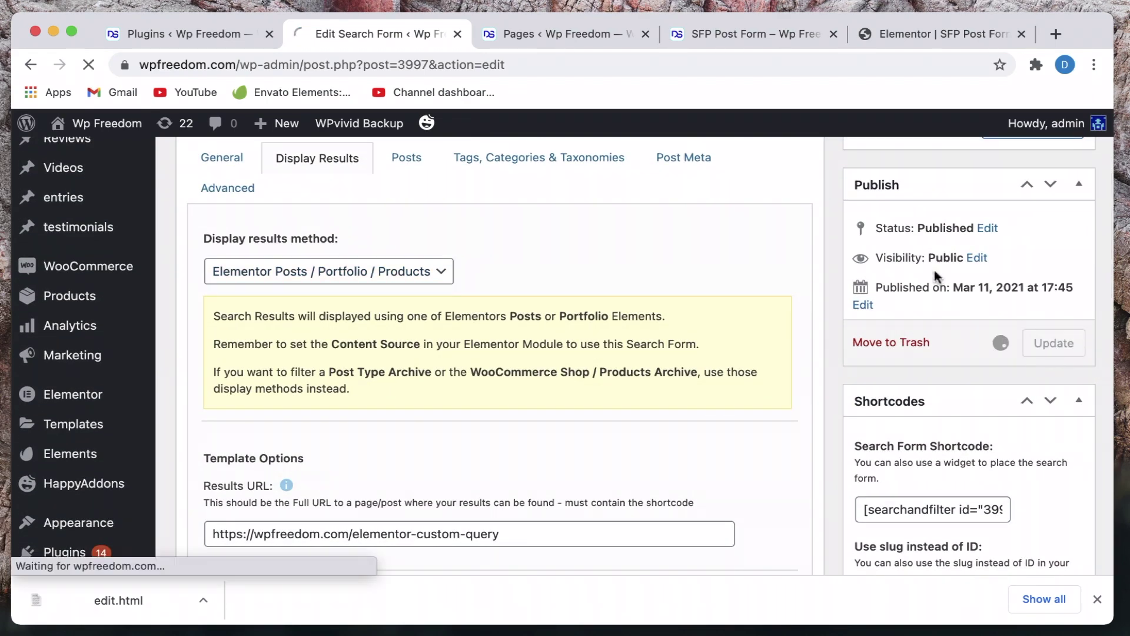
Move the Elementor custom query page to the trash and dismiss the notice.
click(583, 34)
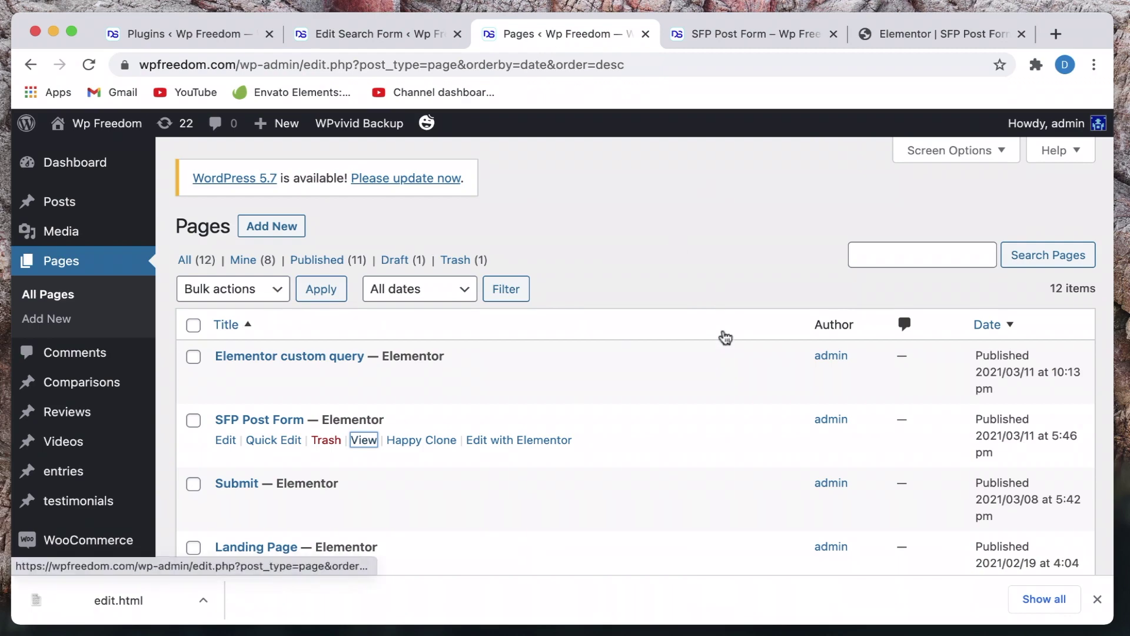
click(325, 376)
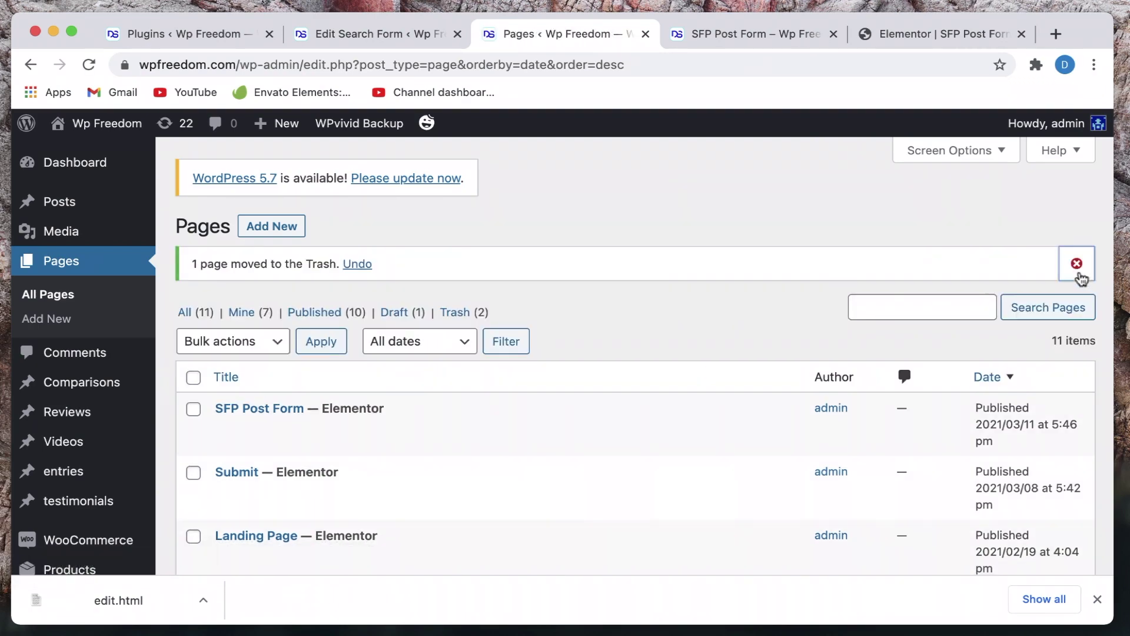
click(1077, 264)
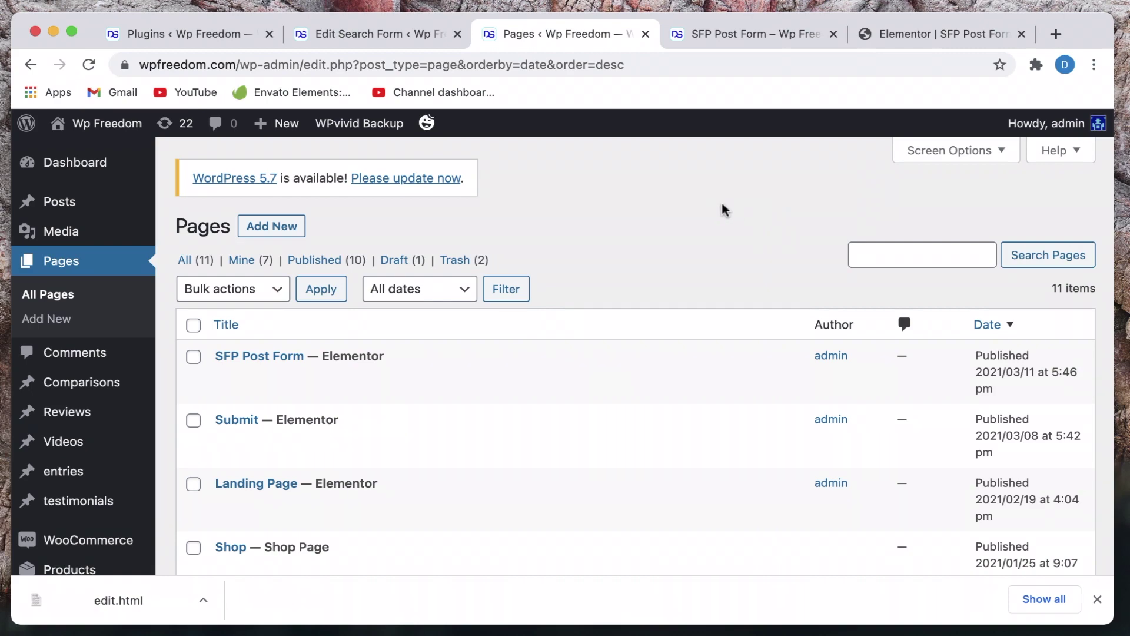
Create a new page titled "Custom query page" and open it for editing with Elementor.
click(377, 34)
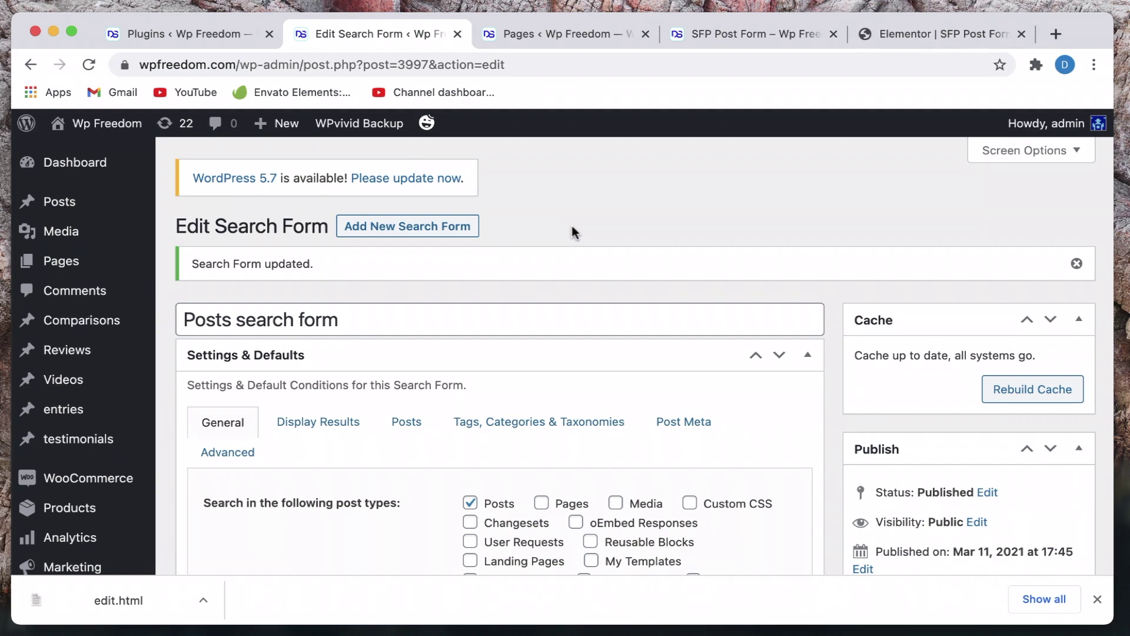
click(523, 34)
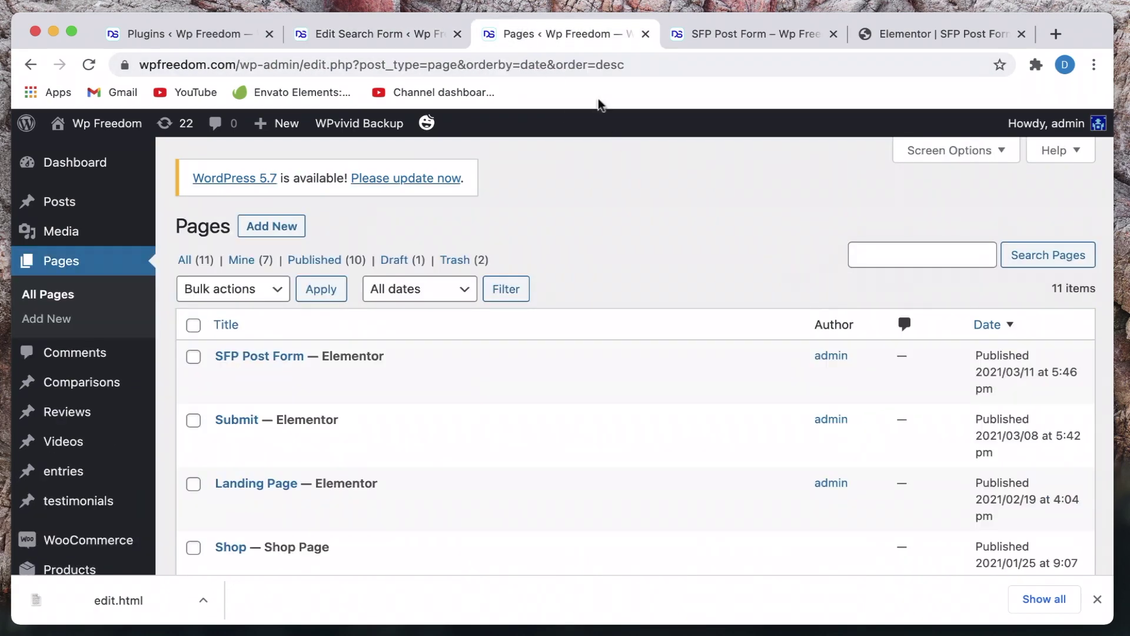
click(278, 231)
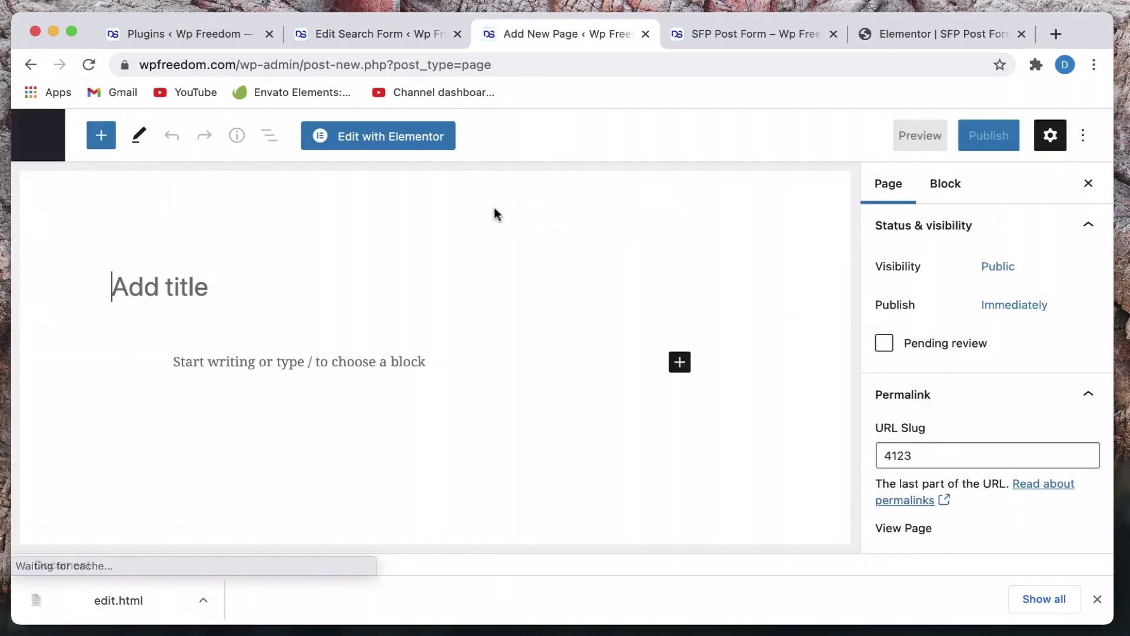
text(Custom query page)
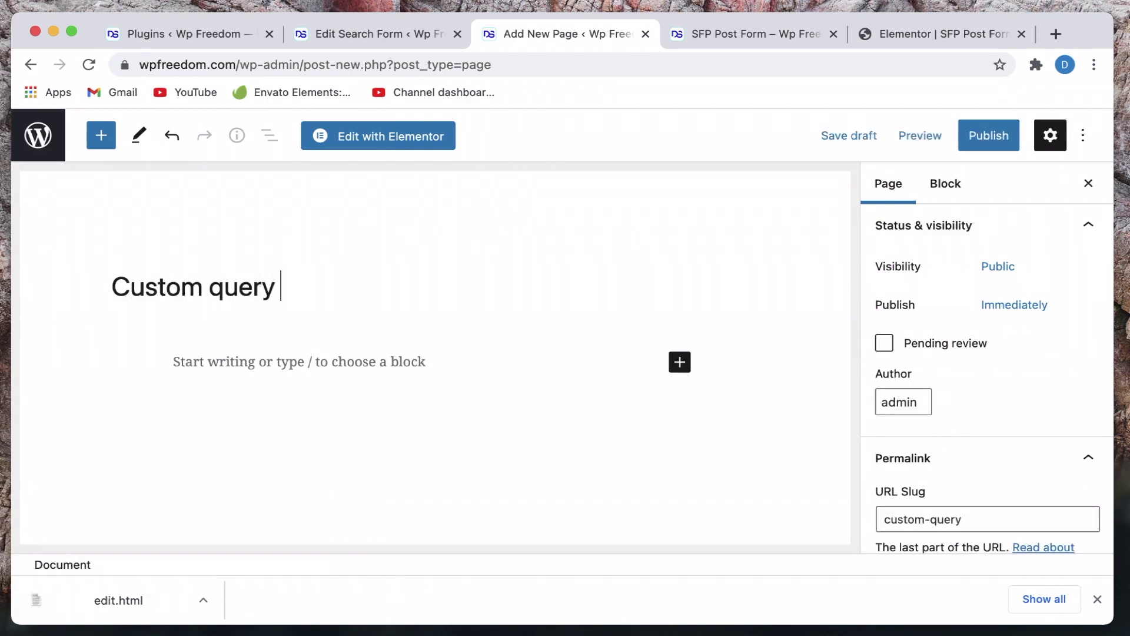
click(411, 149)
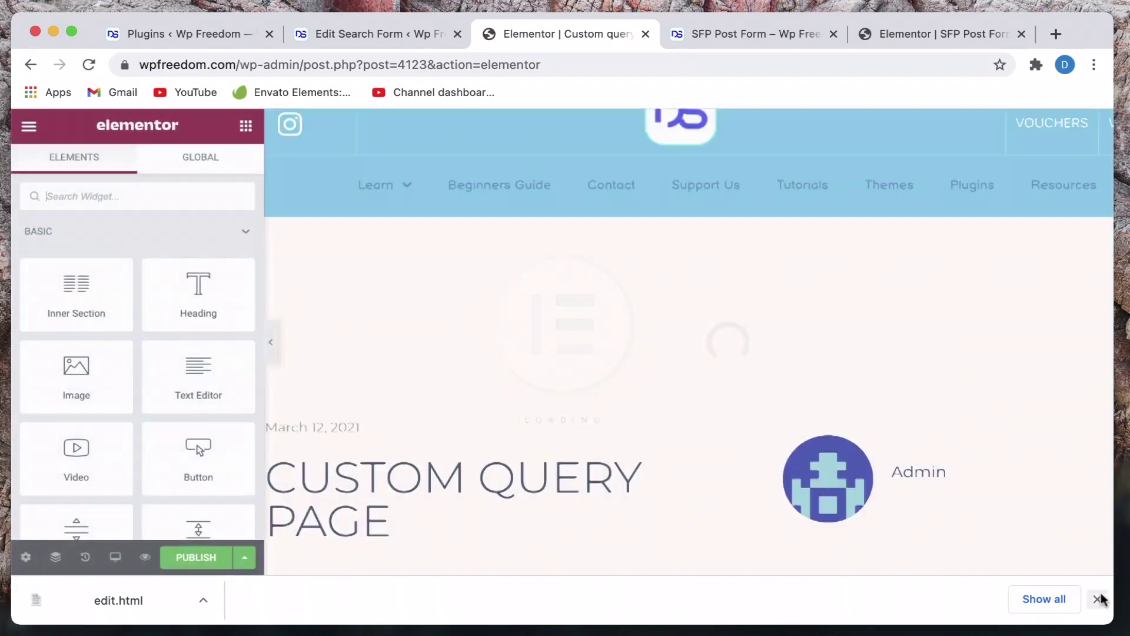
Close the browser's downloads bar and change the new page's layout from Default in its page settings.
click(1098, 599)
click(26, 606)
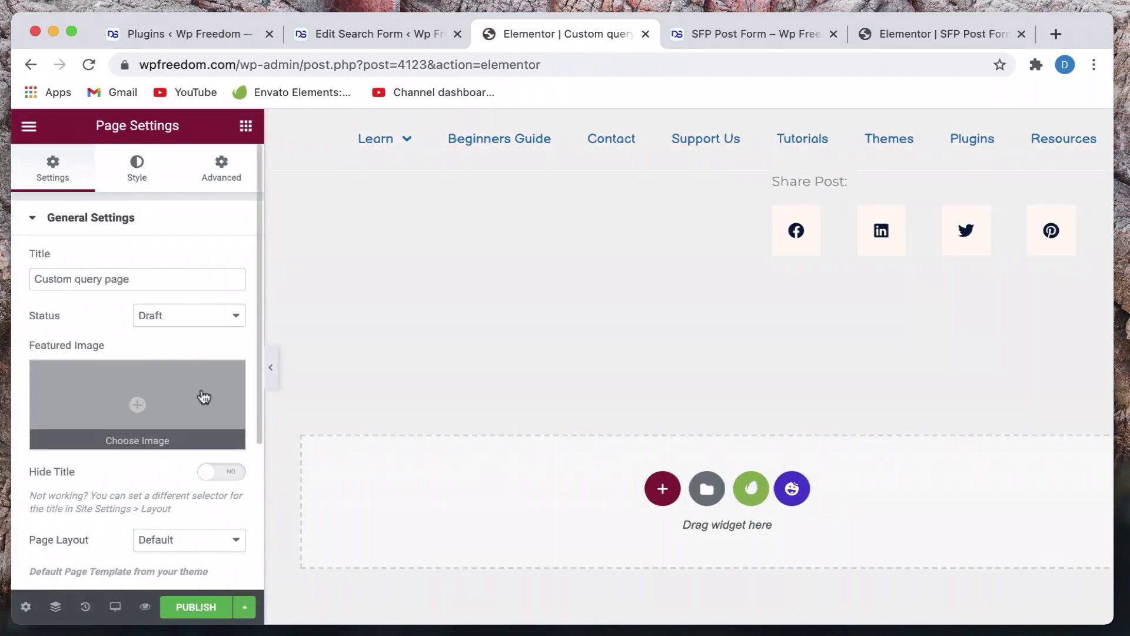
click(189, 538)
click(197, 557)
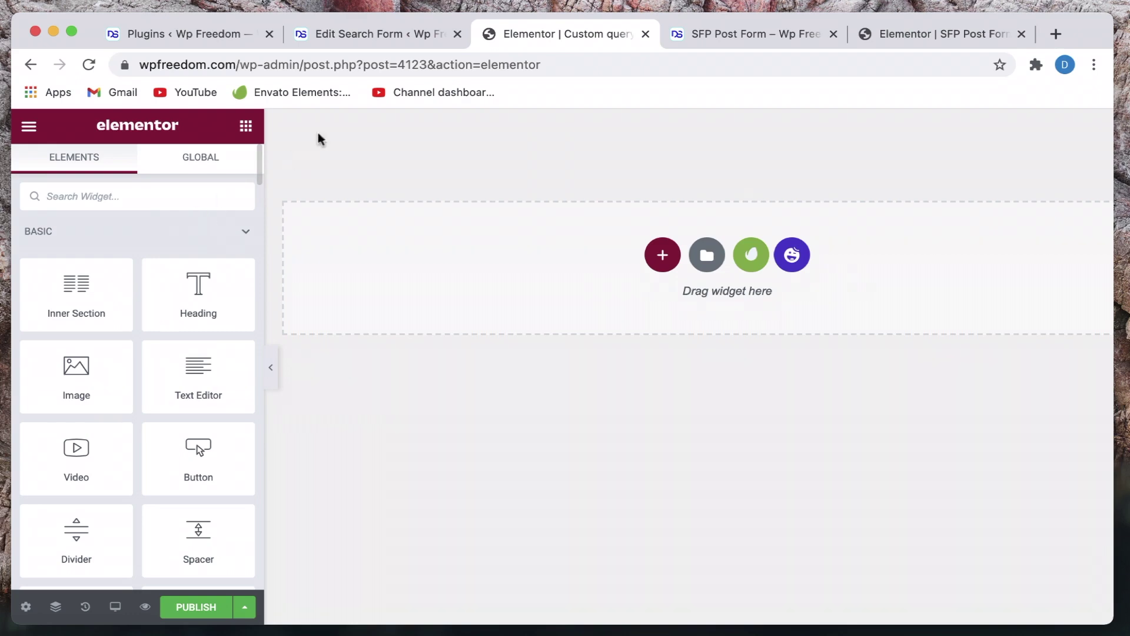
Add a Posts widget to the page and set its query source to Search & Filter Query using Posts search form.
text(posts)
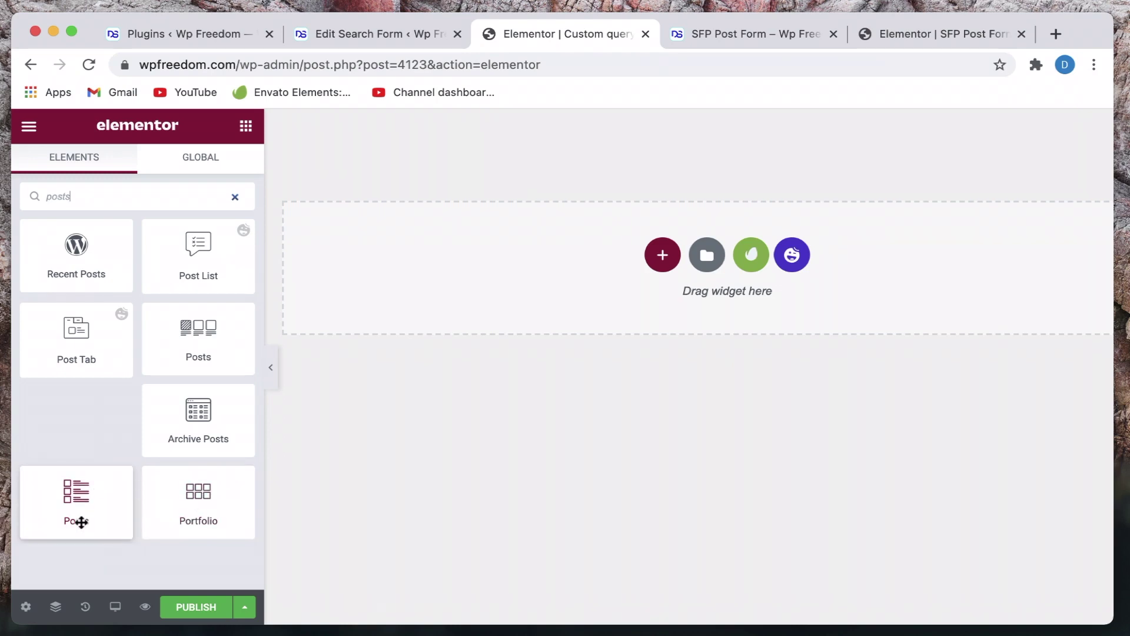
drag(79, 519, 569, 230)
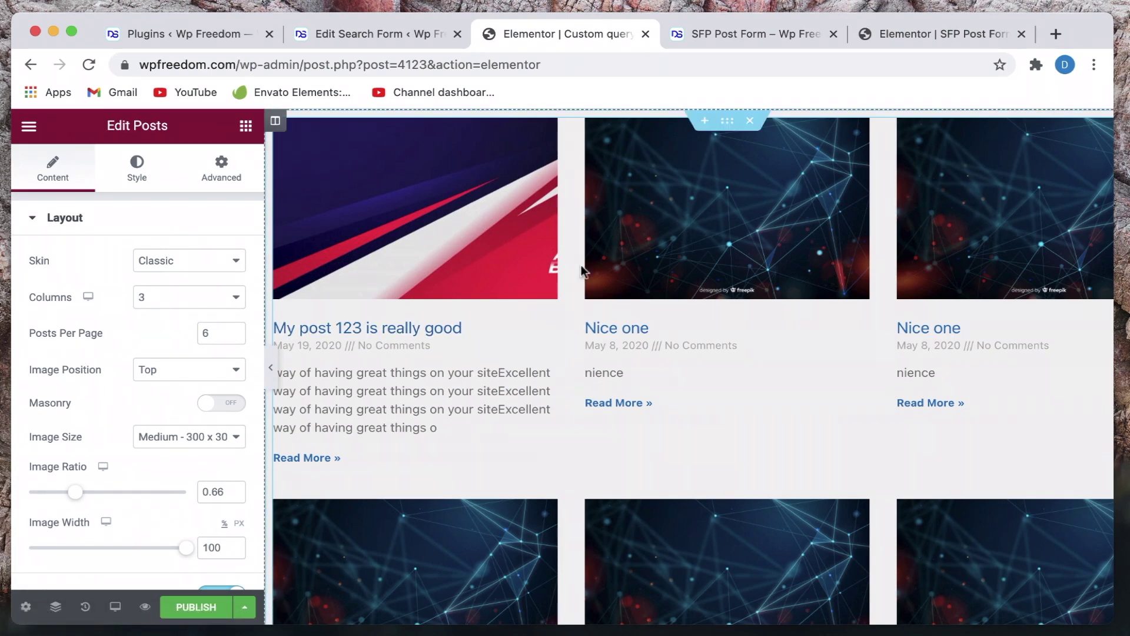
scroll(44, 432, down, 5)
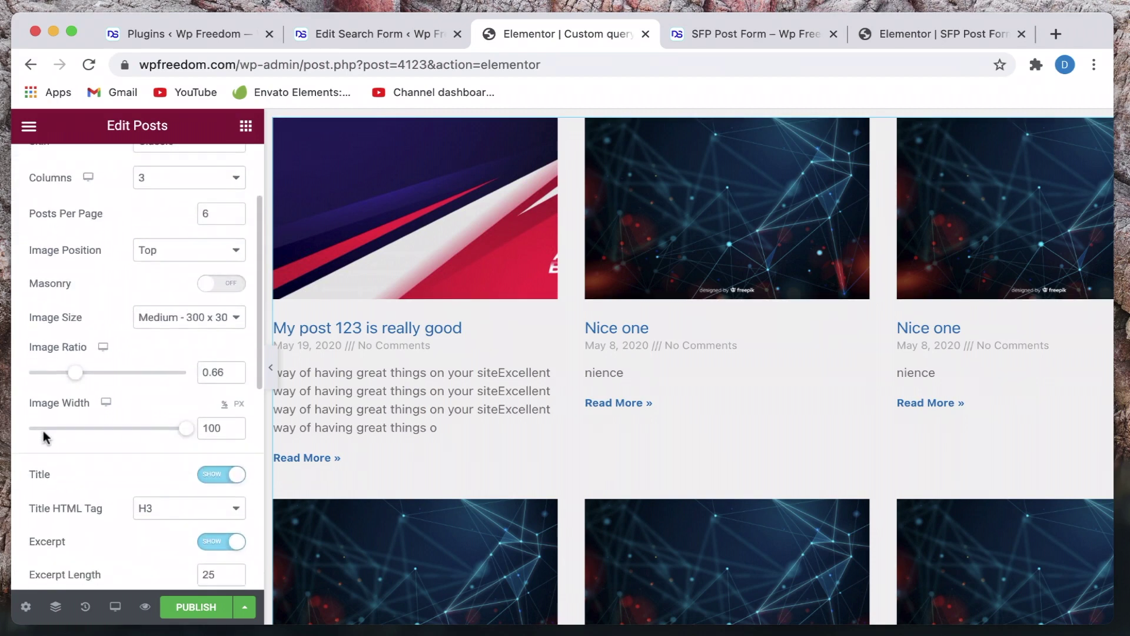
scroll(43, 430, down, 5)
click(93, 384)
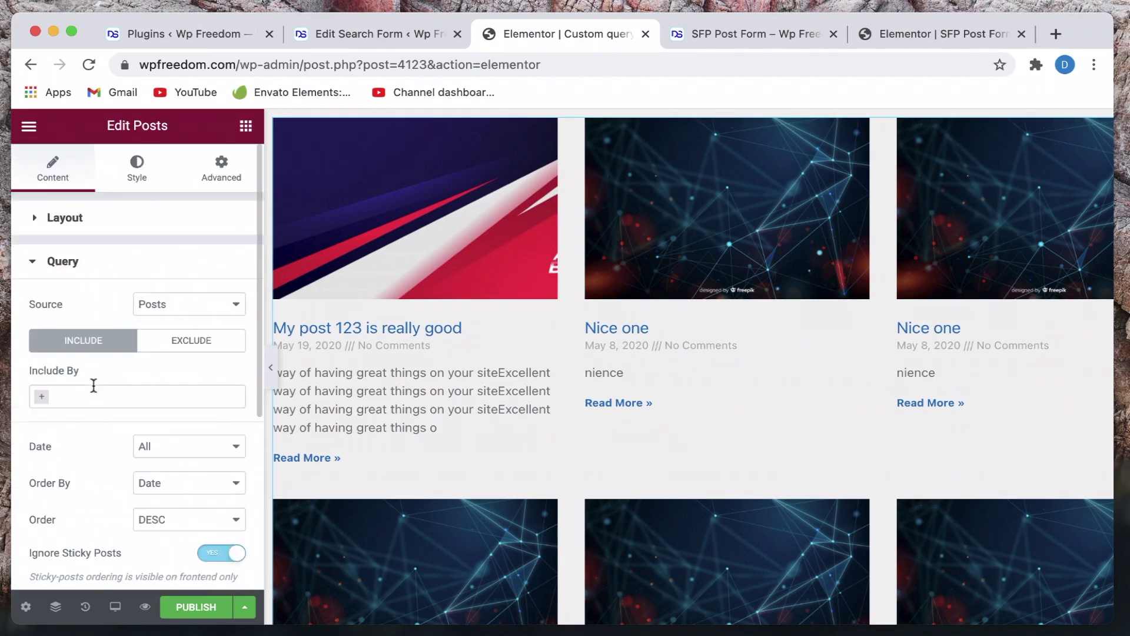
click(190, 305)
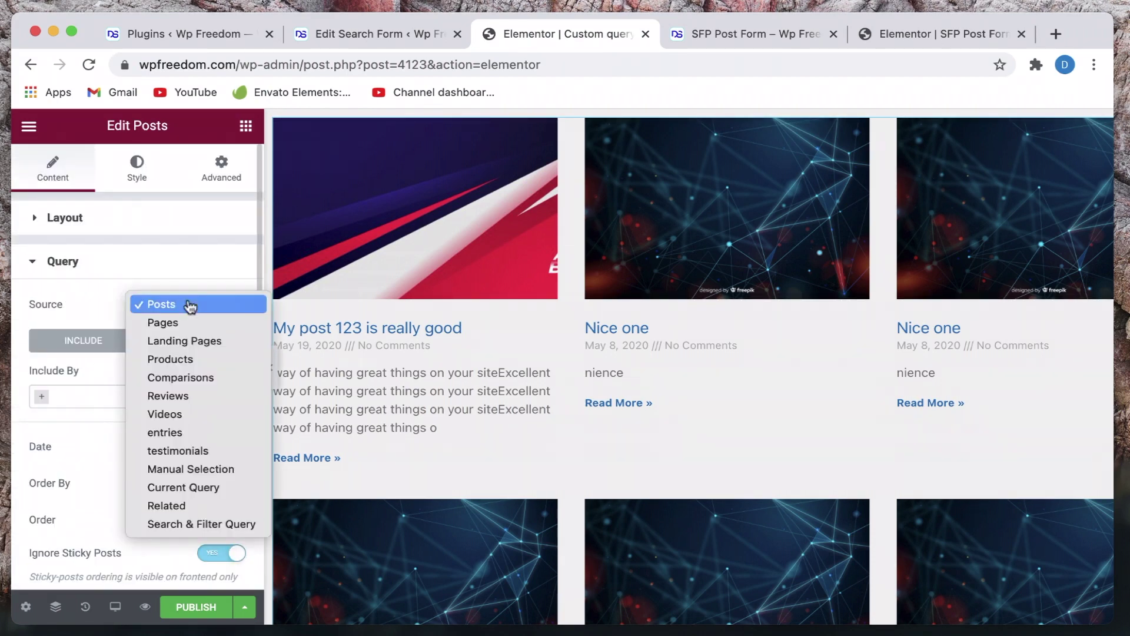
click(170, 527)
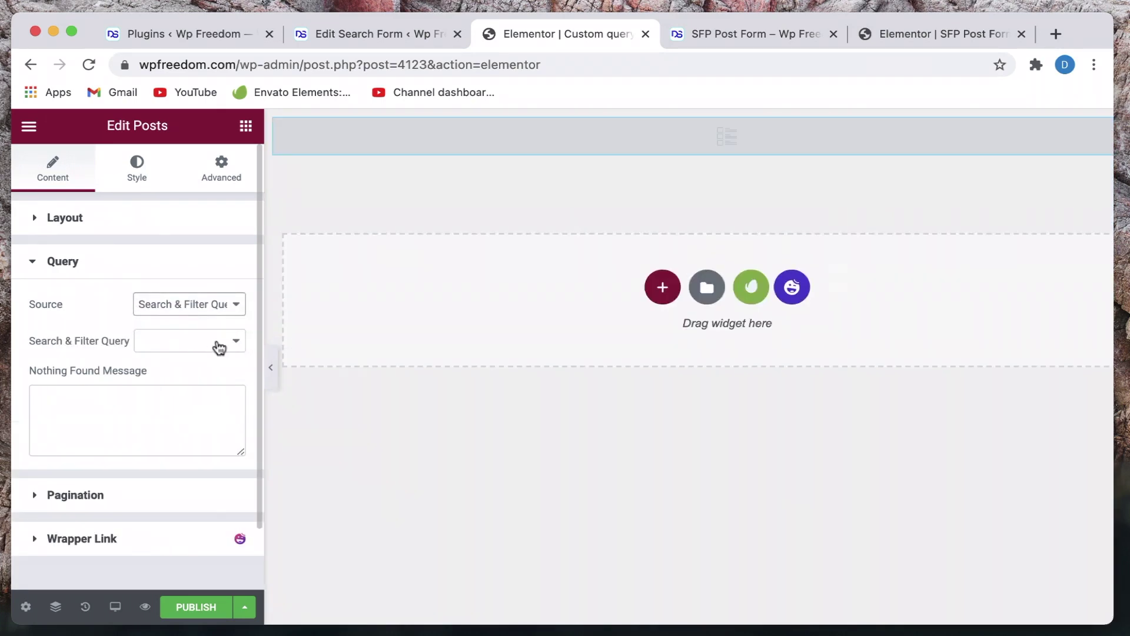
click(219, 348)
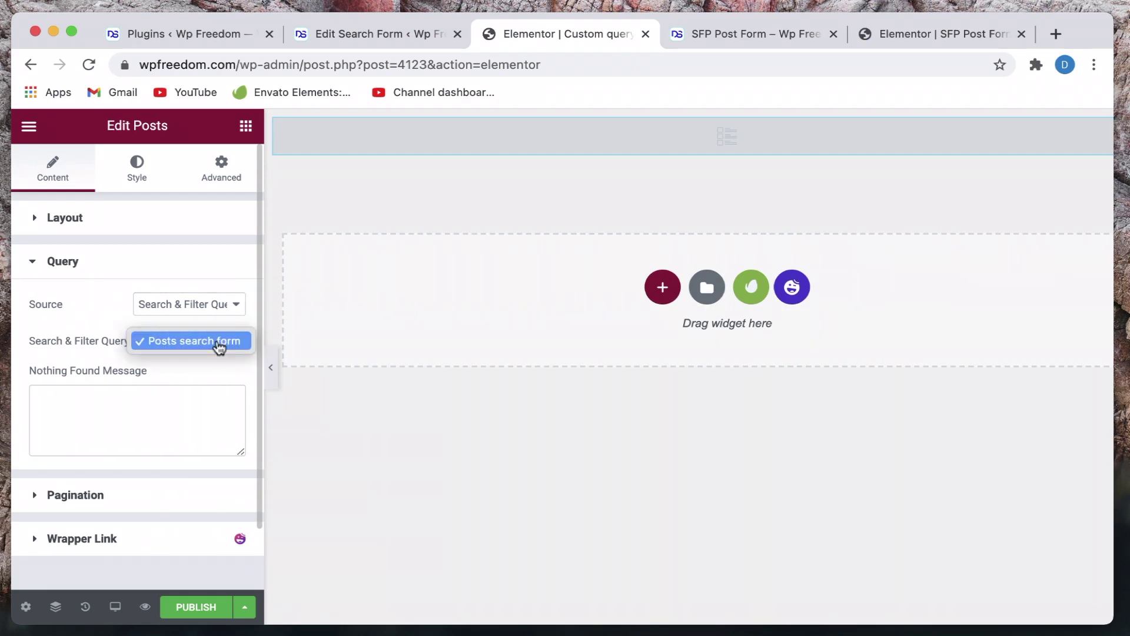
click(219, 348)
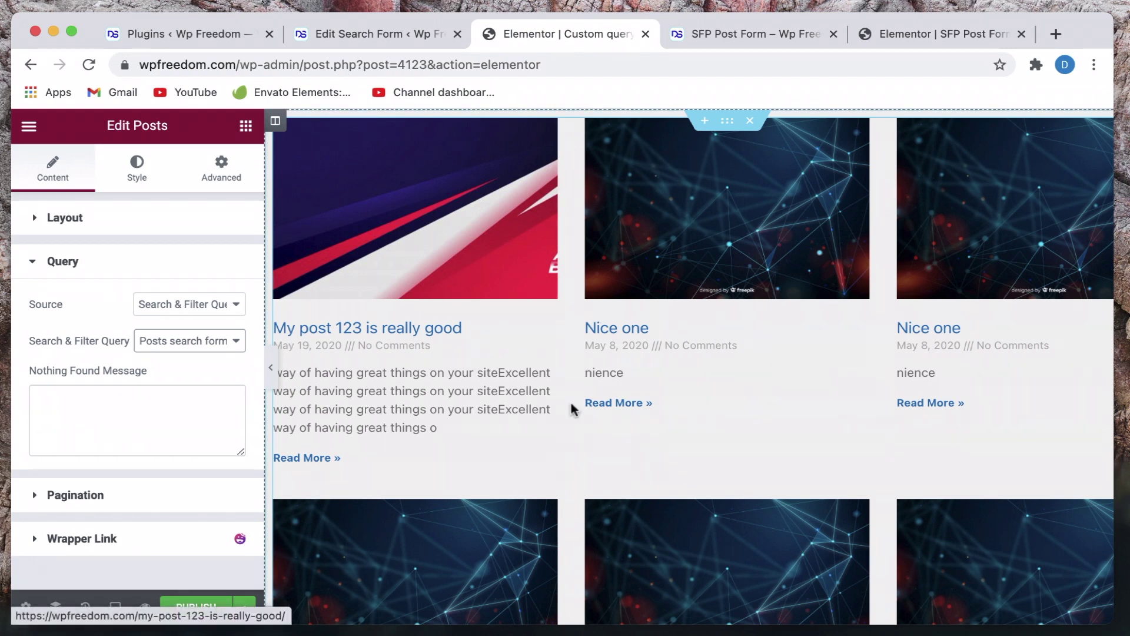
Reopen the Posts widget's query settings and check the selected source.
click(245, 126)
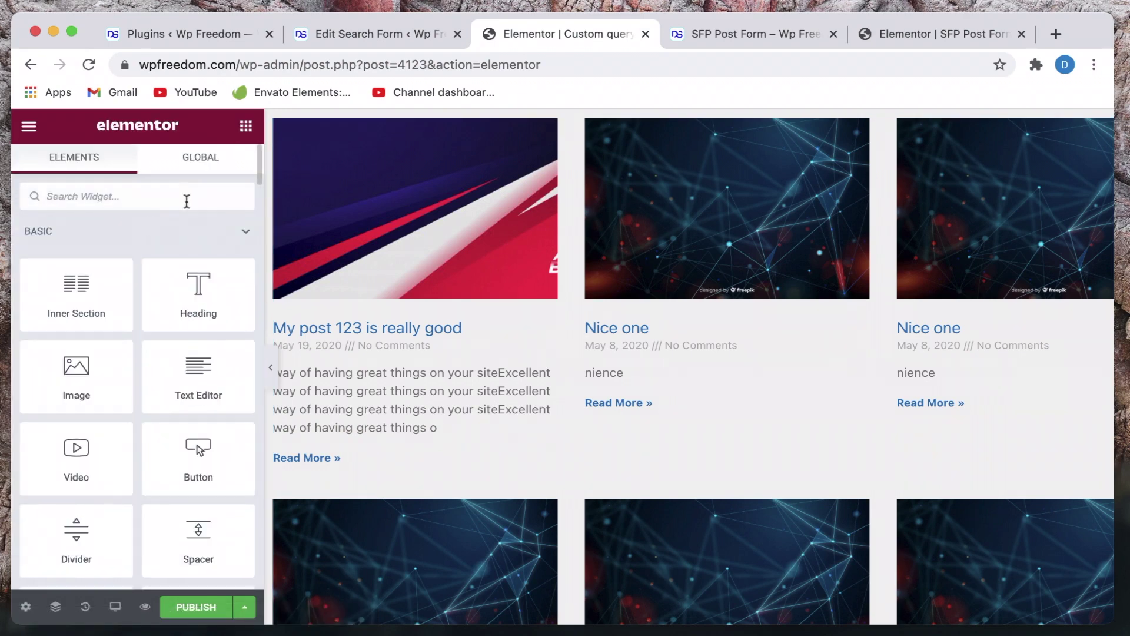
scroll(766, 159, right, 3)
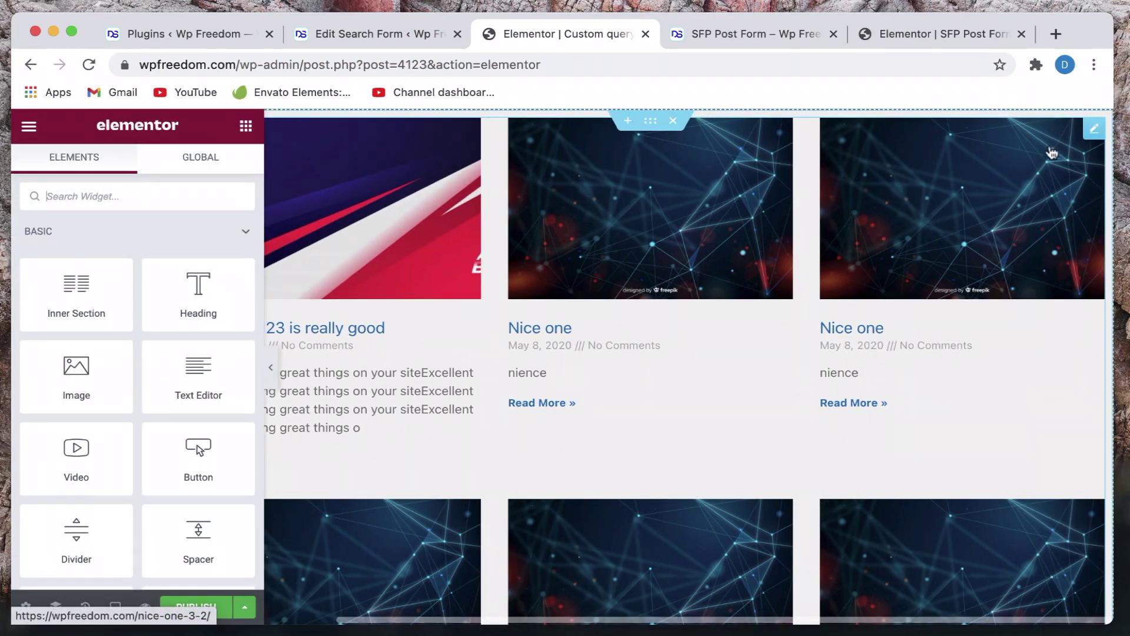
click(1094, 129)
scroll(94, 396, down, 5)
scroll(94, 396, down, 5)
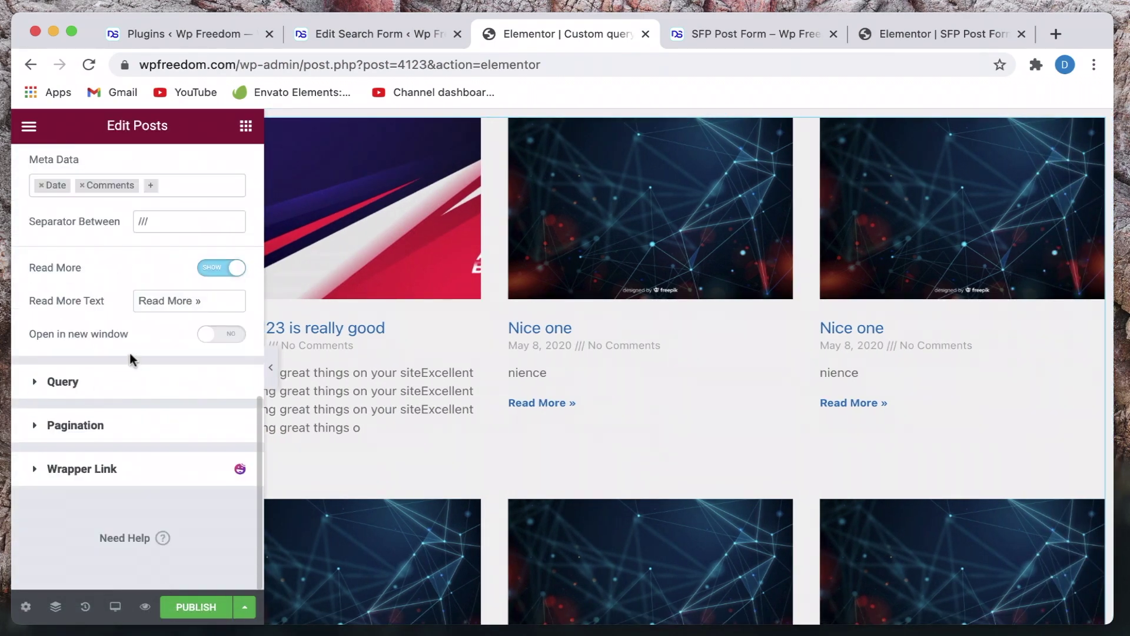
click(121, 381)
scroll(63, 471, down, 1)
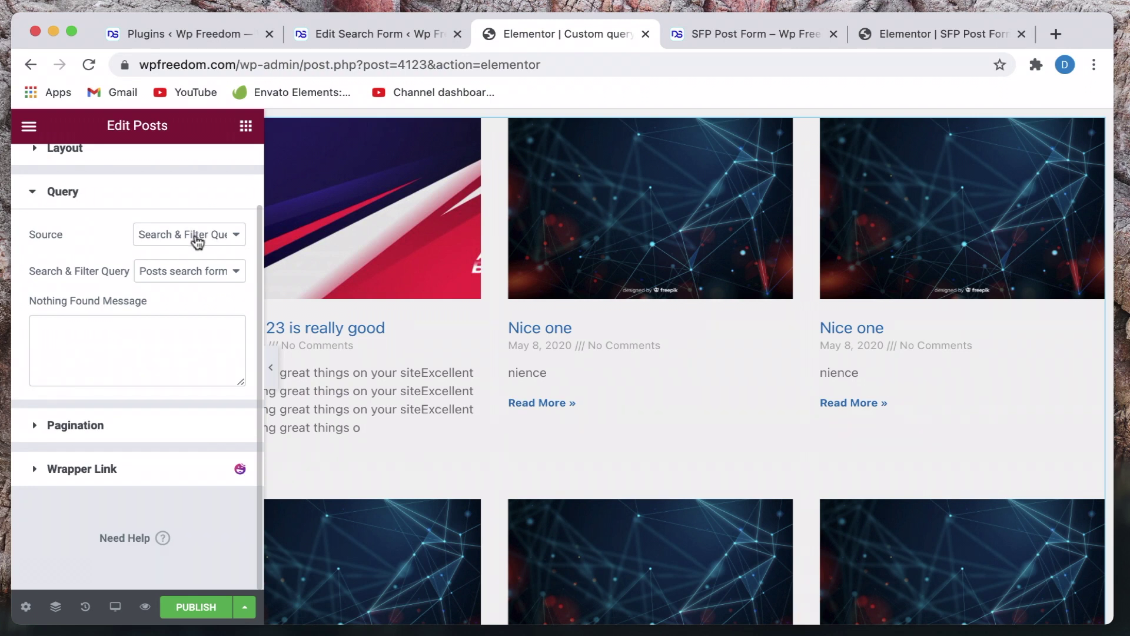
click(197, 236)
click(197, 235)
Set the Posts widget's Nothing Found Message to "Nothing found please check back." and publish the page.
click(143, 351)
text(Nothing found i)
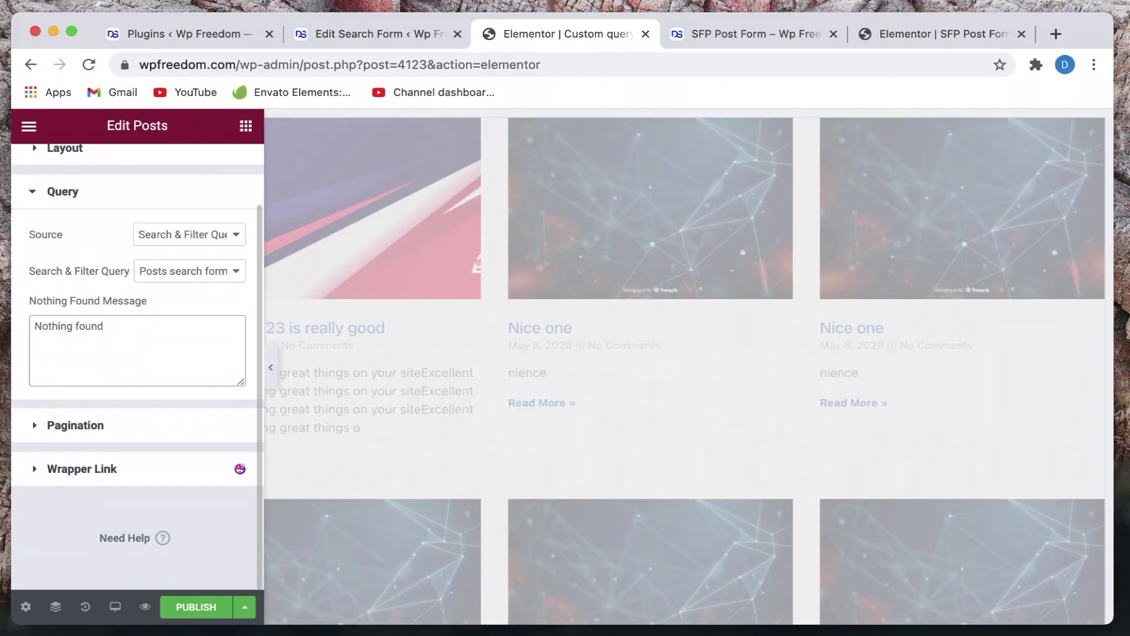
key(BackSpace)
text(please check back.)
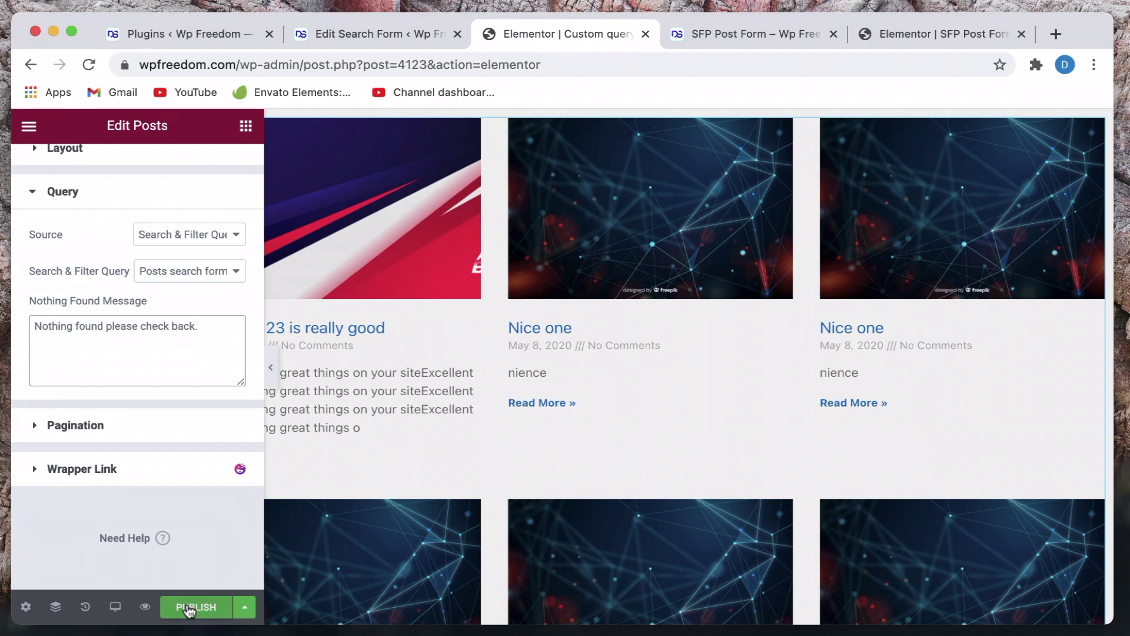
click(191, 608)
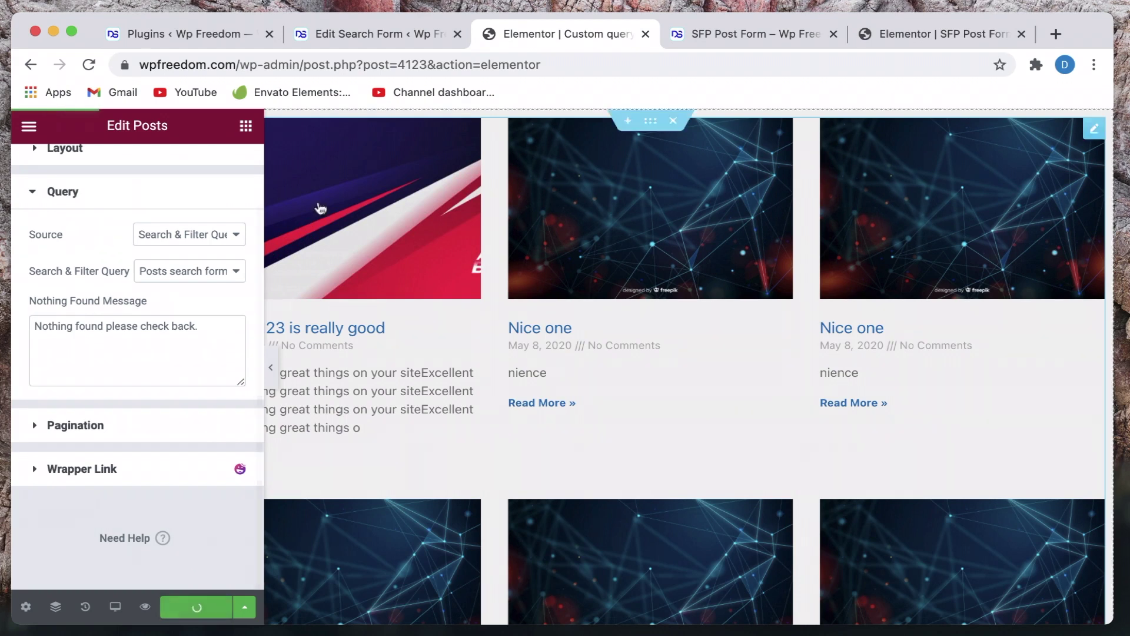
View the live Custom query page, copy its URL and return to editing the Posts search form.
click(29, 127)
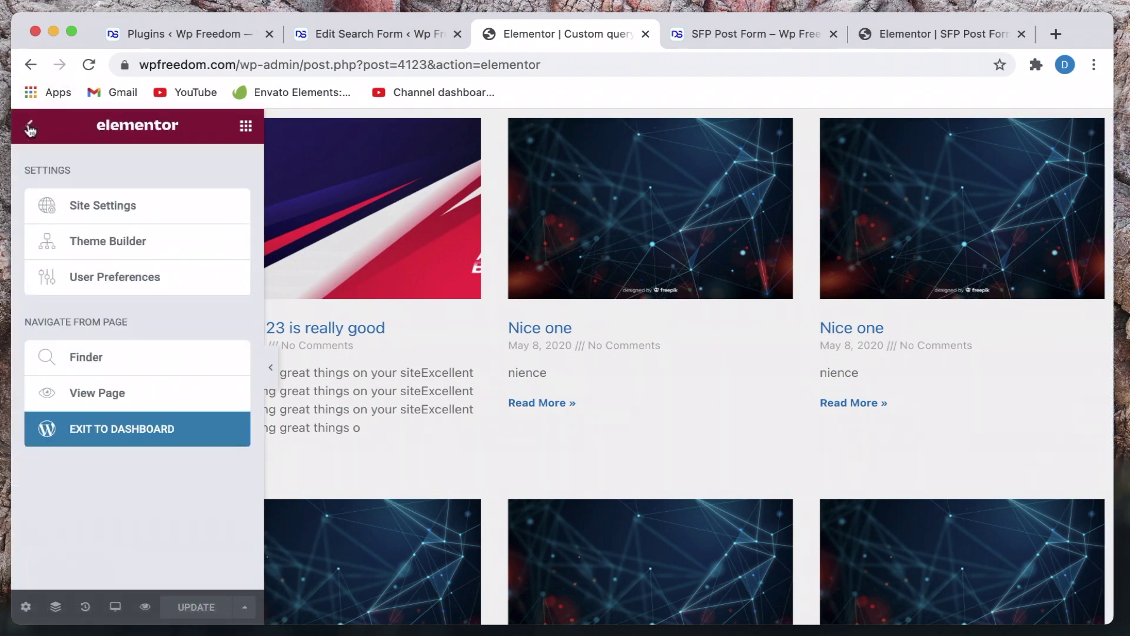
click(113, 393)
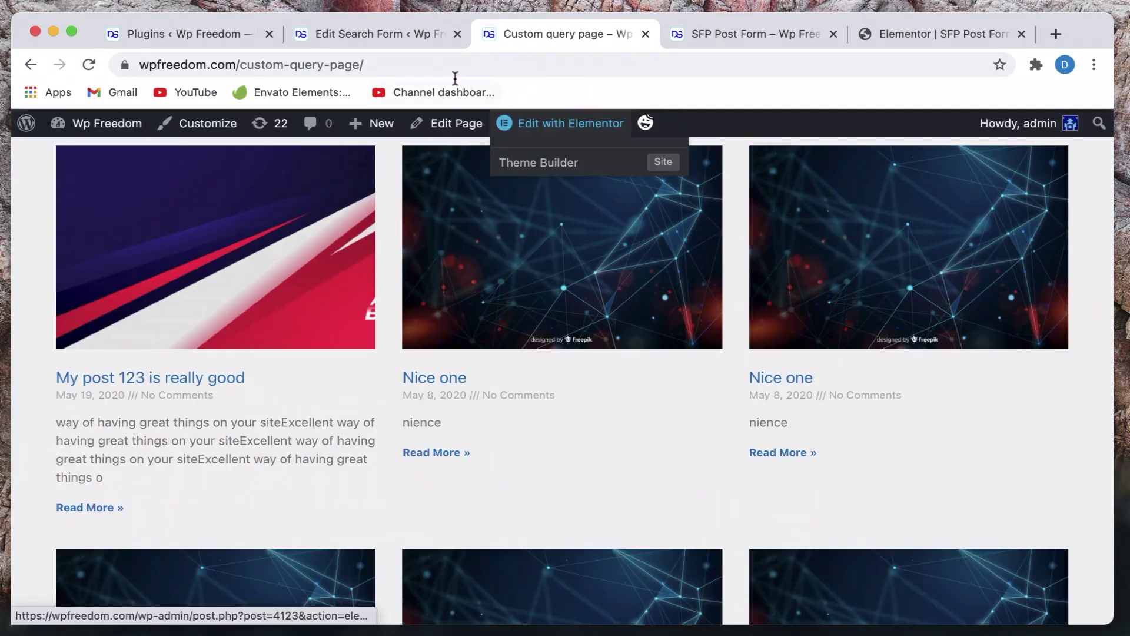
click(427, 64)
key(super+c)
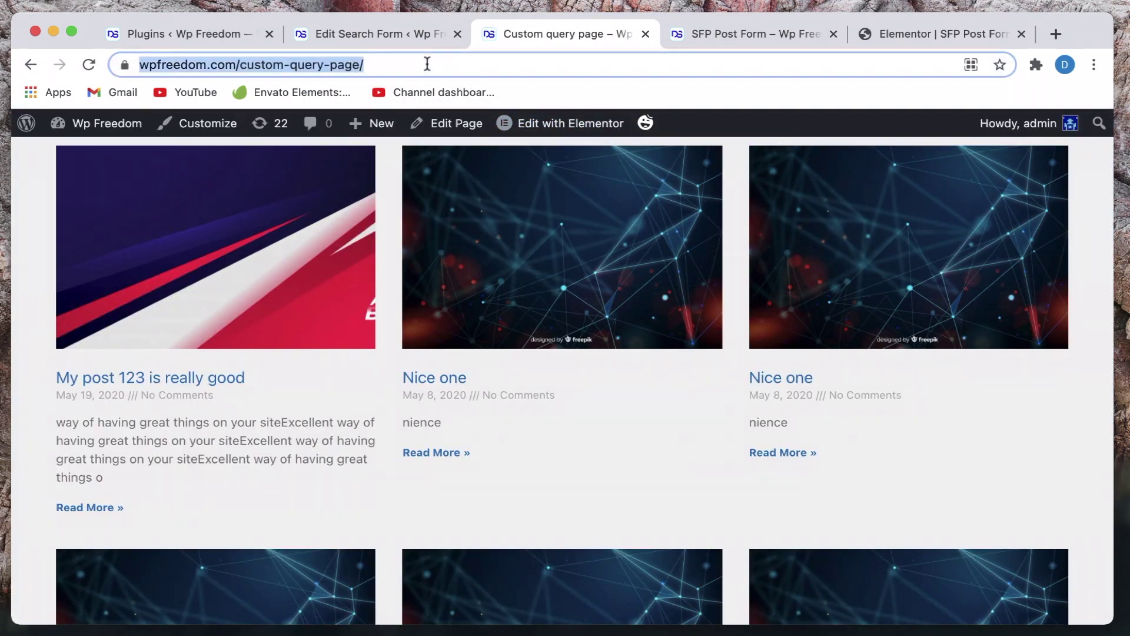
click(380, 30)
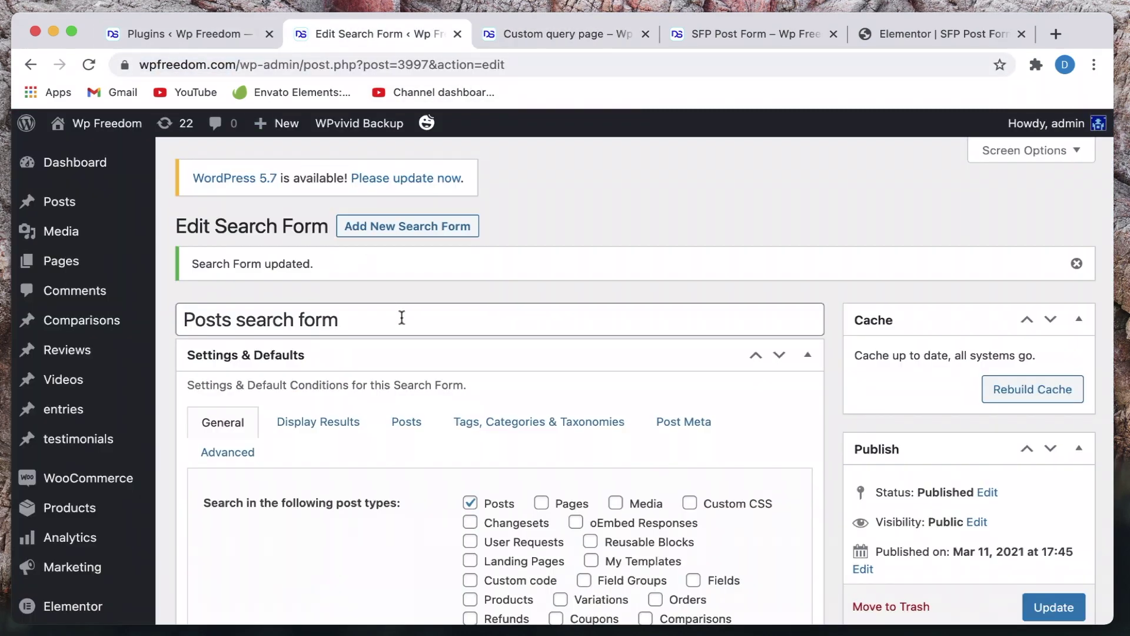
scroll(401, 316, down, 5)
click(330, 252)
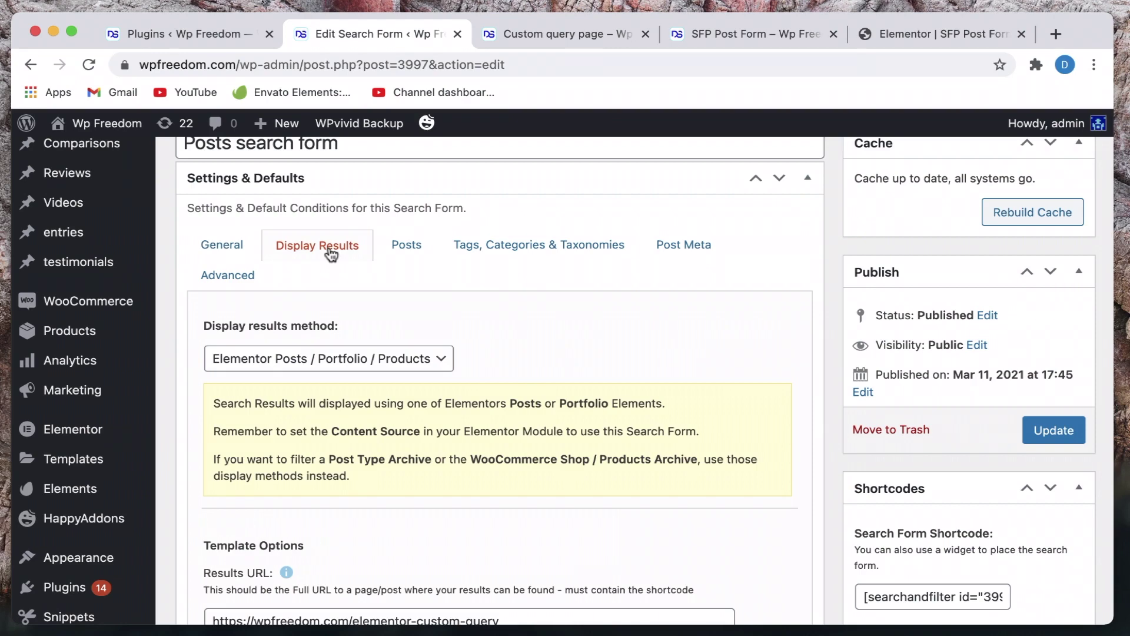
scroll(332, 253, down, 3)
triple_click(507, 468)
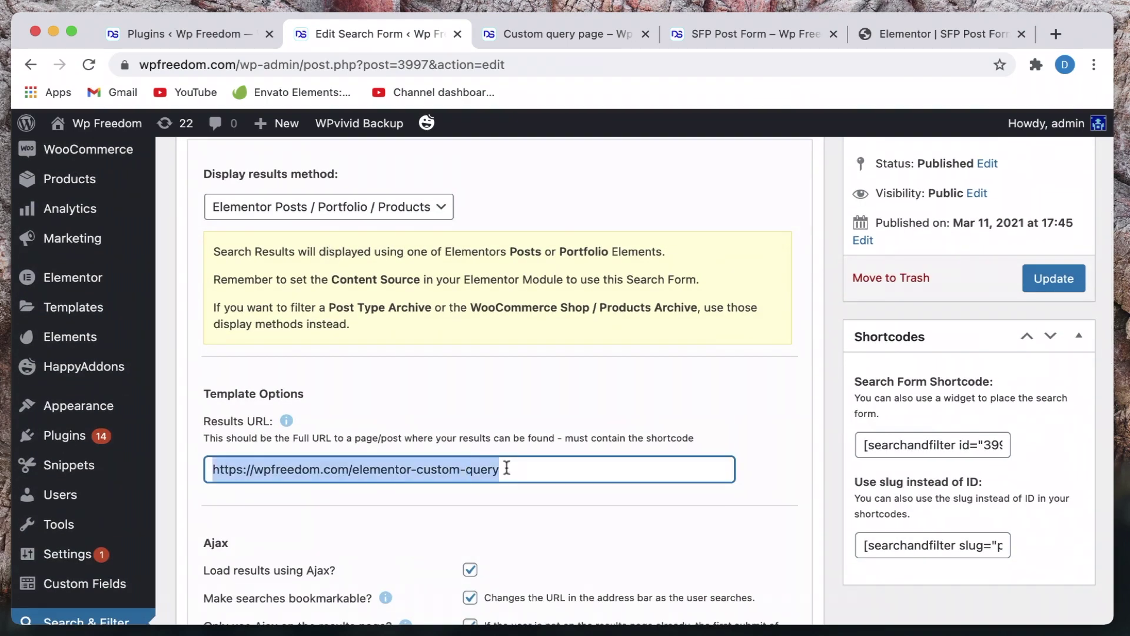
key(super+v)
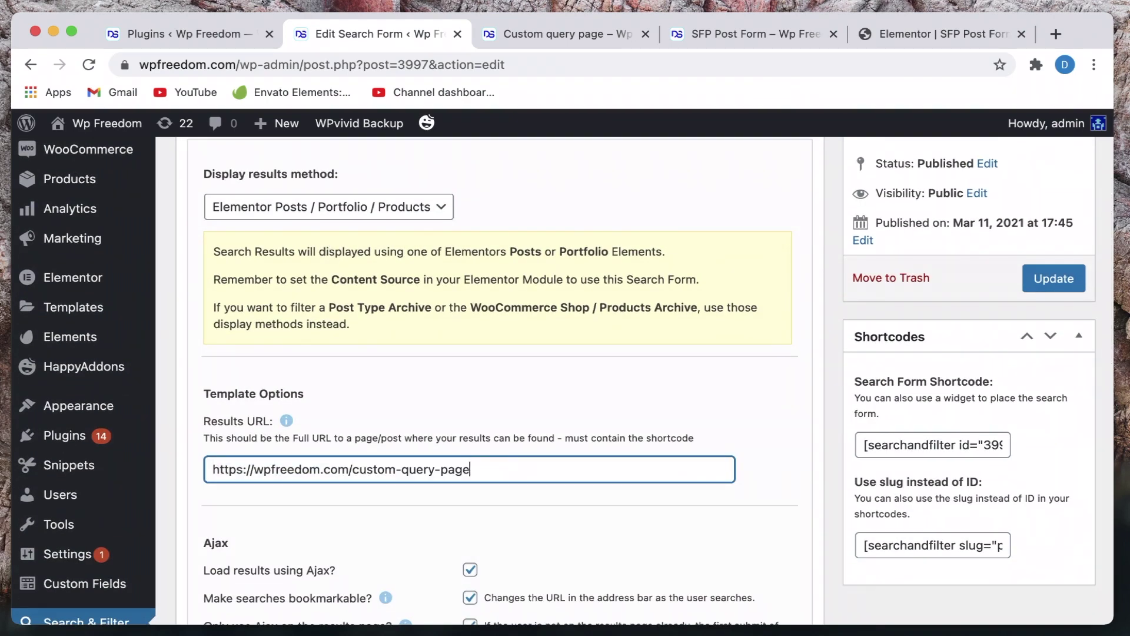
click(1066, 283)
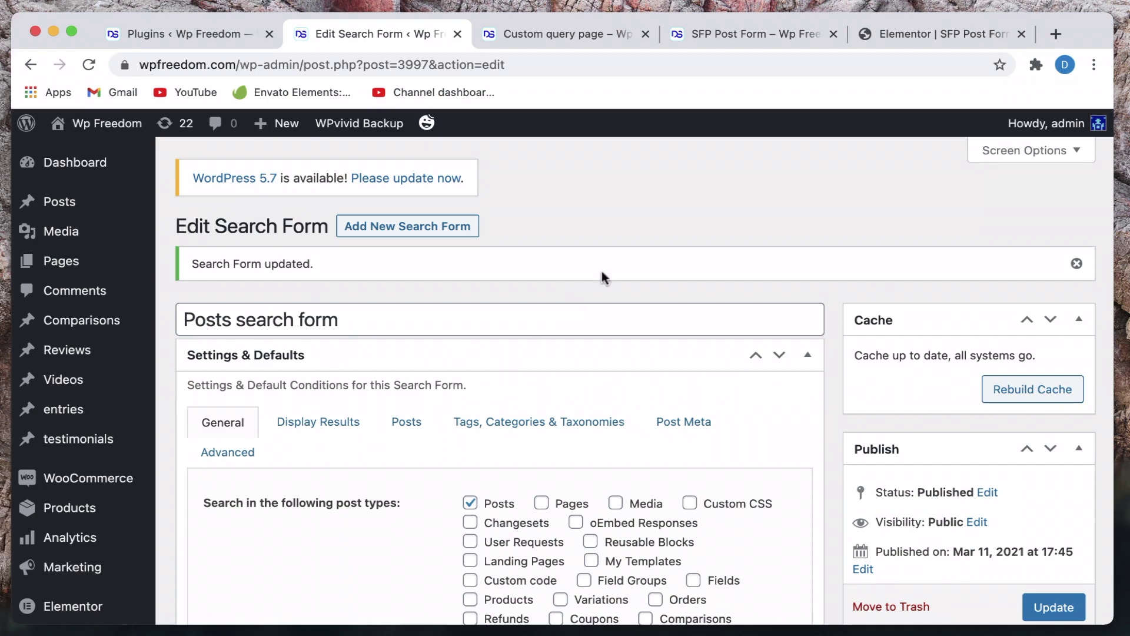
click(344, 421)
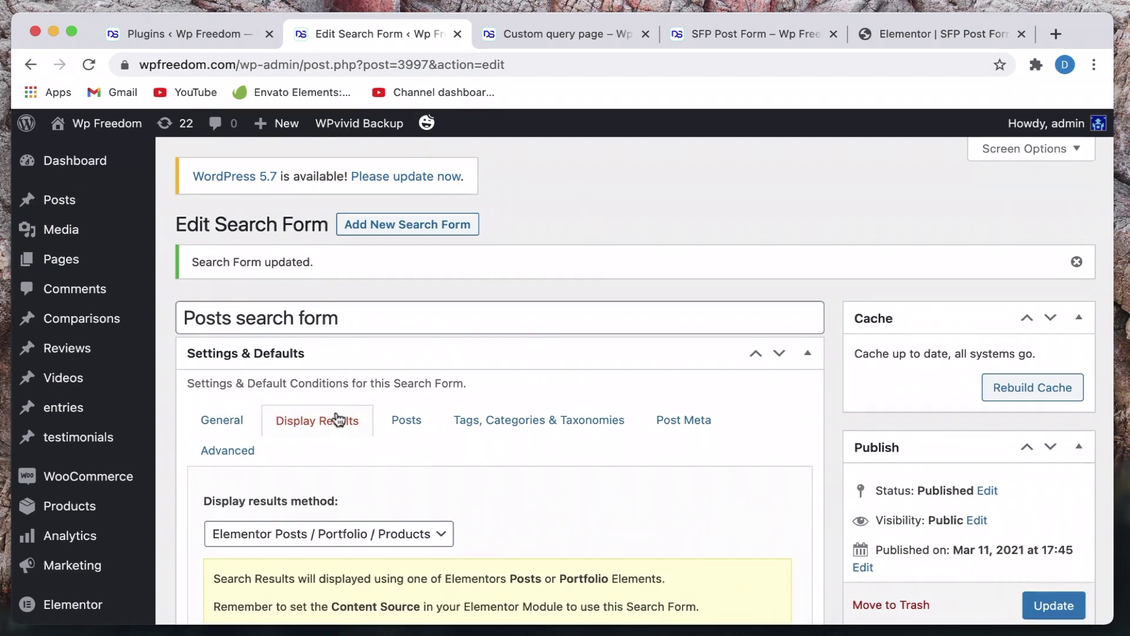
scroll(372, 364, down, 5)
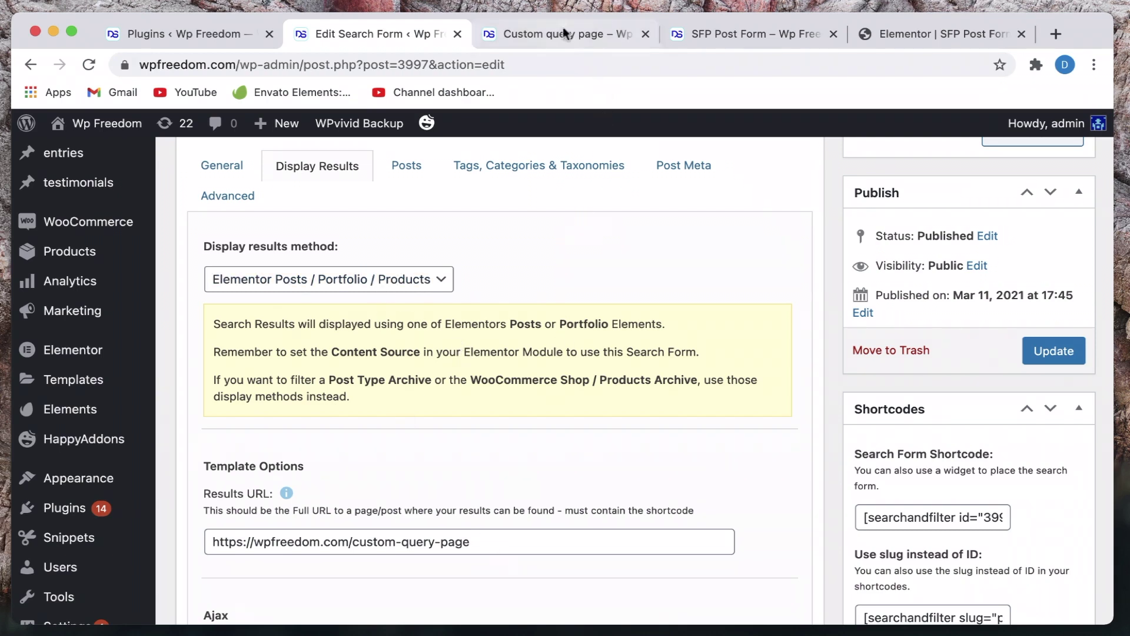
Reload the live SFP Post Form page and submit a search for "post".
click(726, 32)
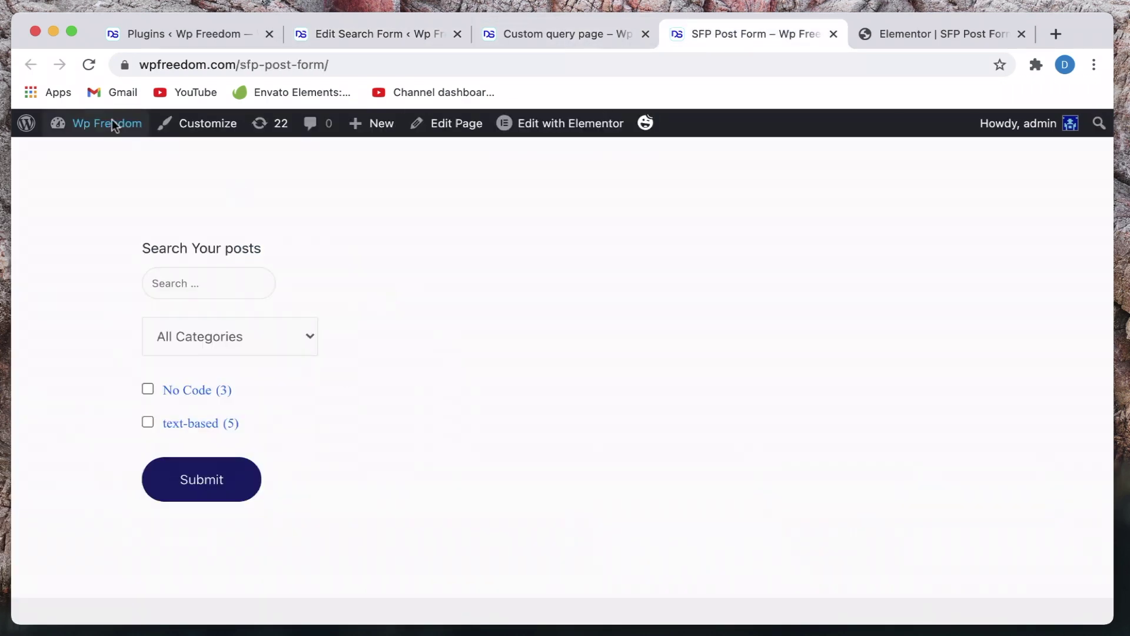
click(88, 64)
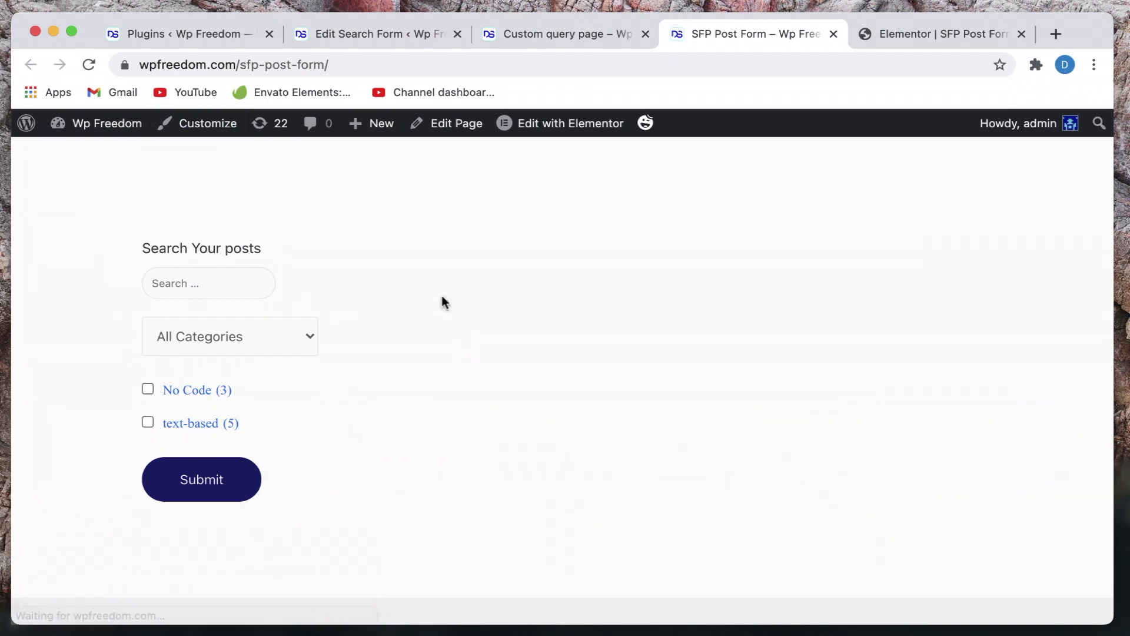
click(182, 279)
text(post)
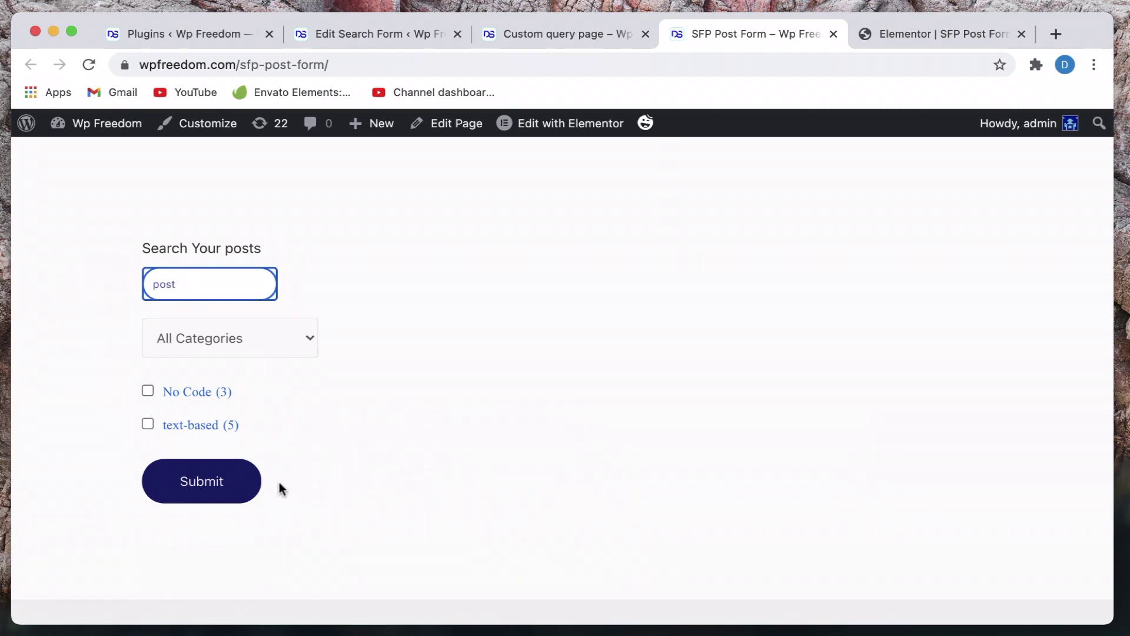
click(238, 493)
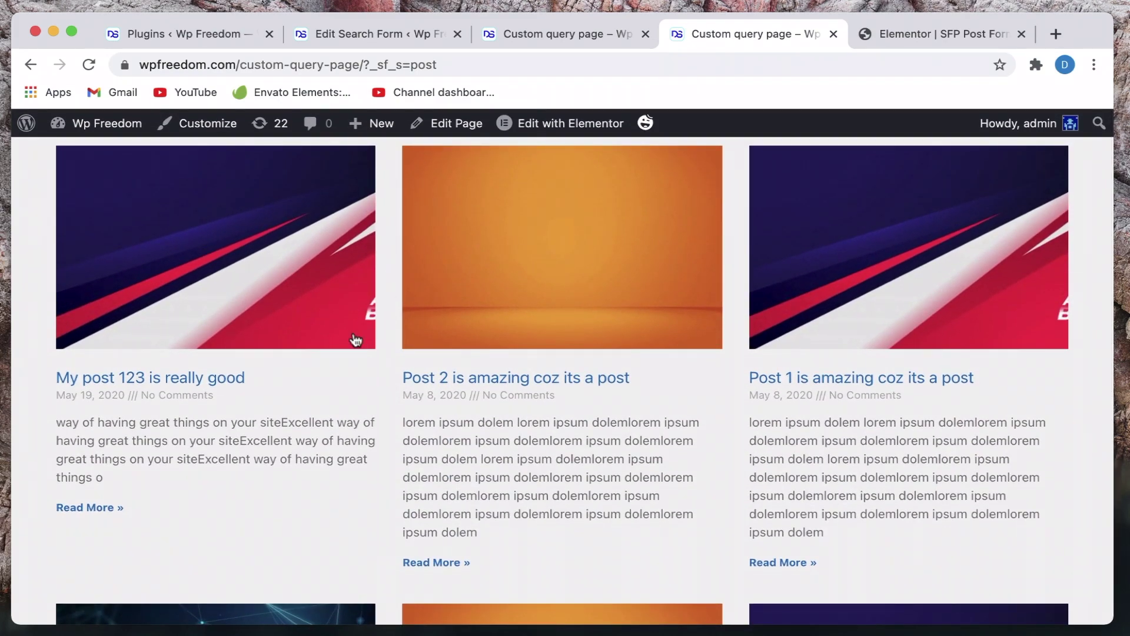
Return to the live form, search for "123" and compare the results with the unfiltered Custom query page.
scroll(379, 328, left, 5)
click(207, 272)
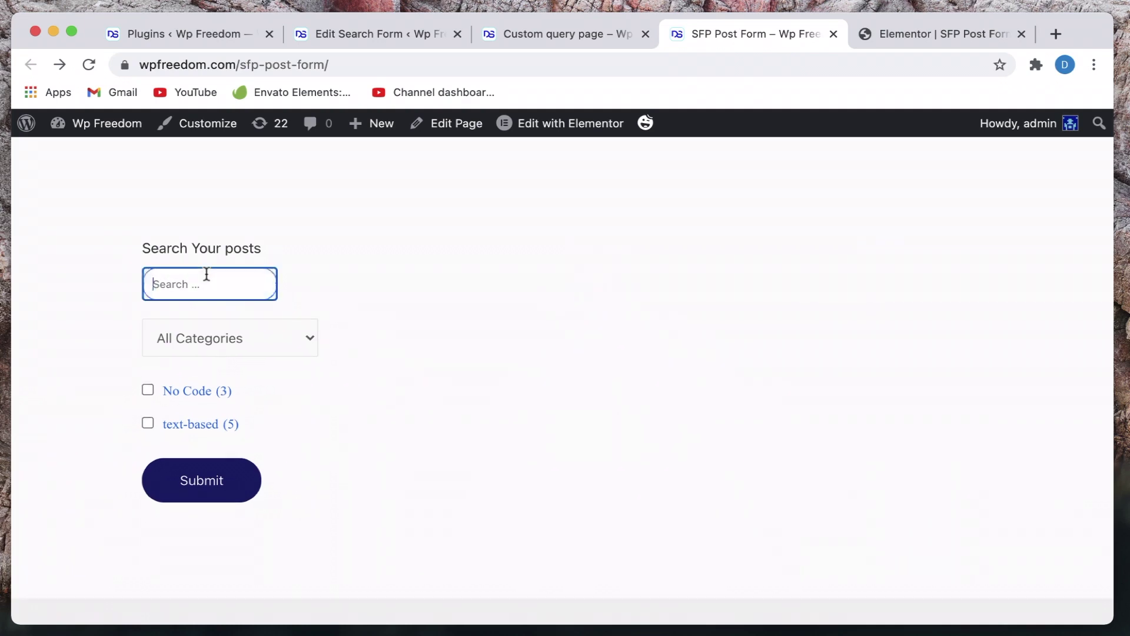
text(12)
click(223, 488)
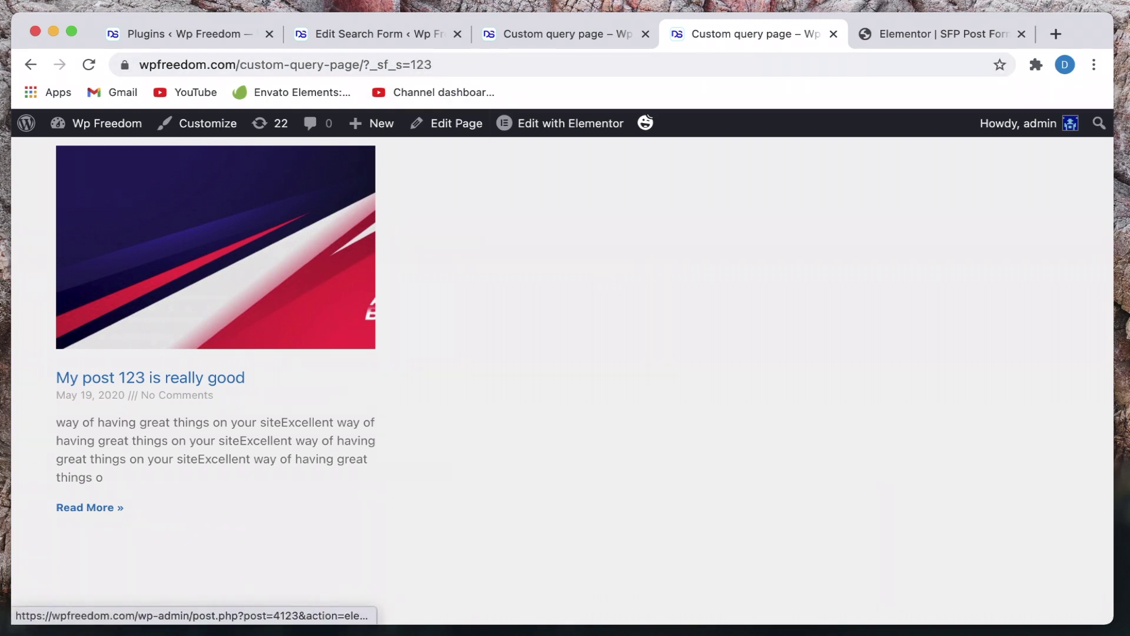
click(581, 33)
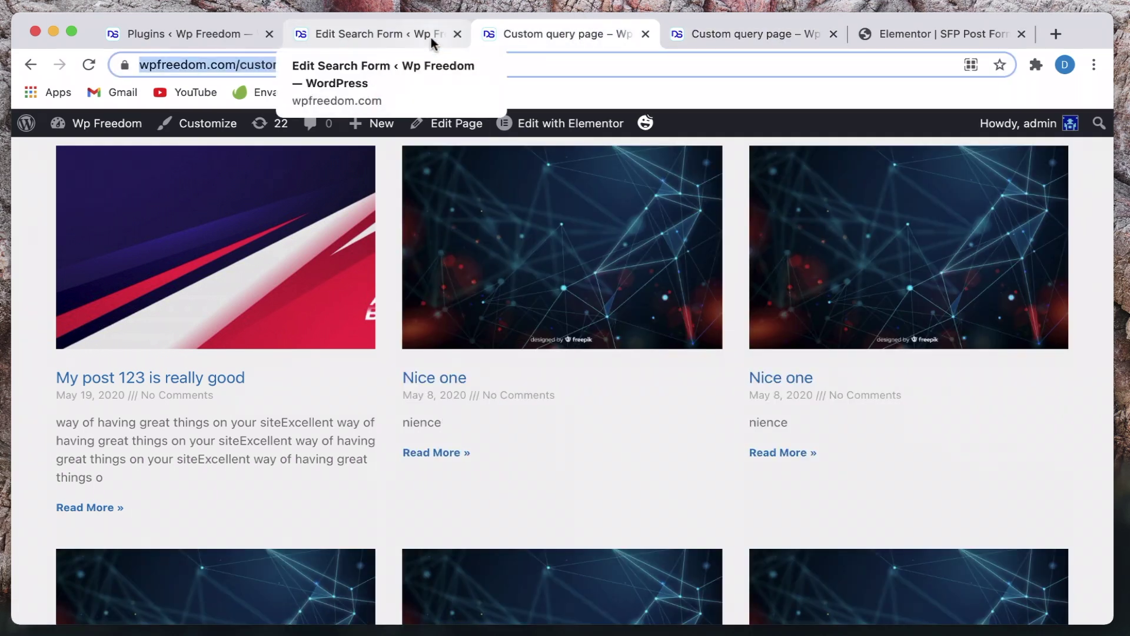
click(759, 37)
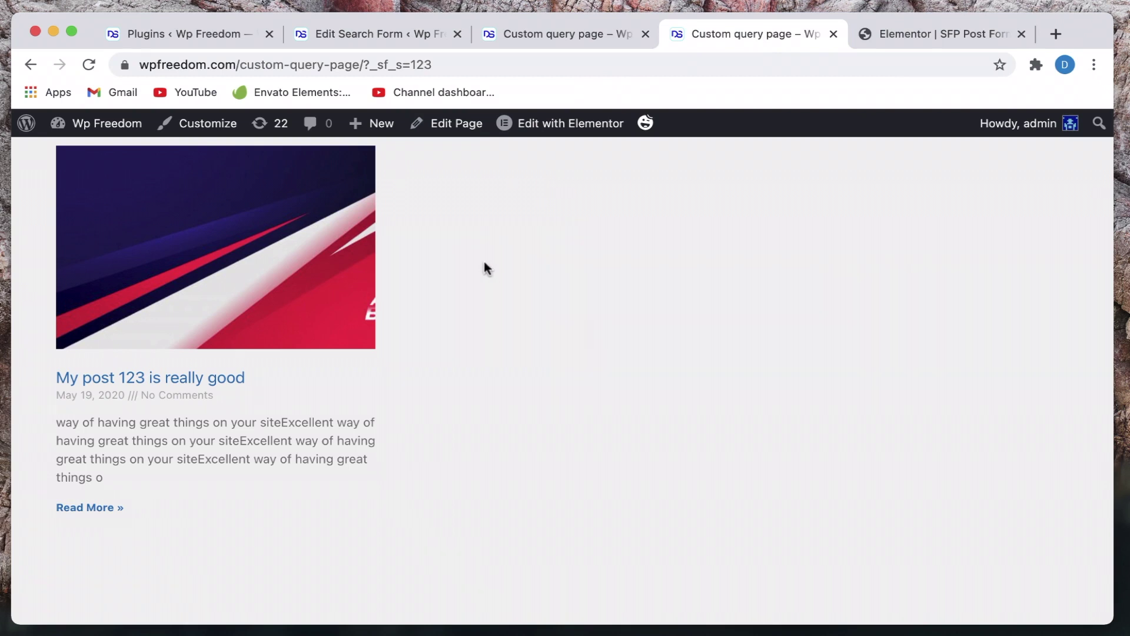
Open the Custom query page in Elementor and check the Posts widget's query source and selected search form.
click(560, 136)
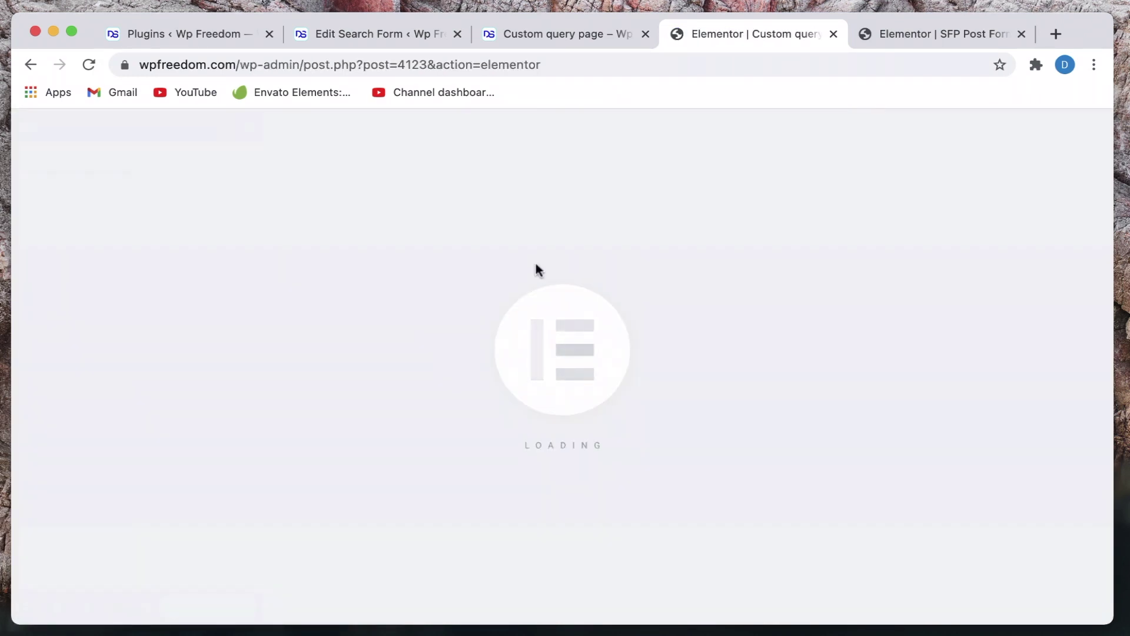
click(603, 136)
scroll(117, 427, down, 5)
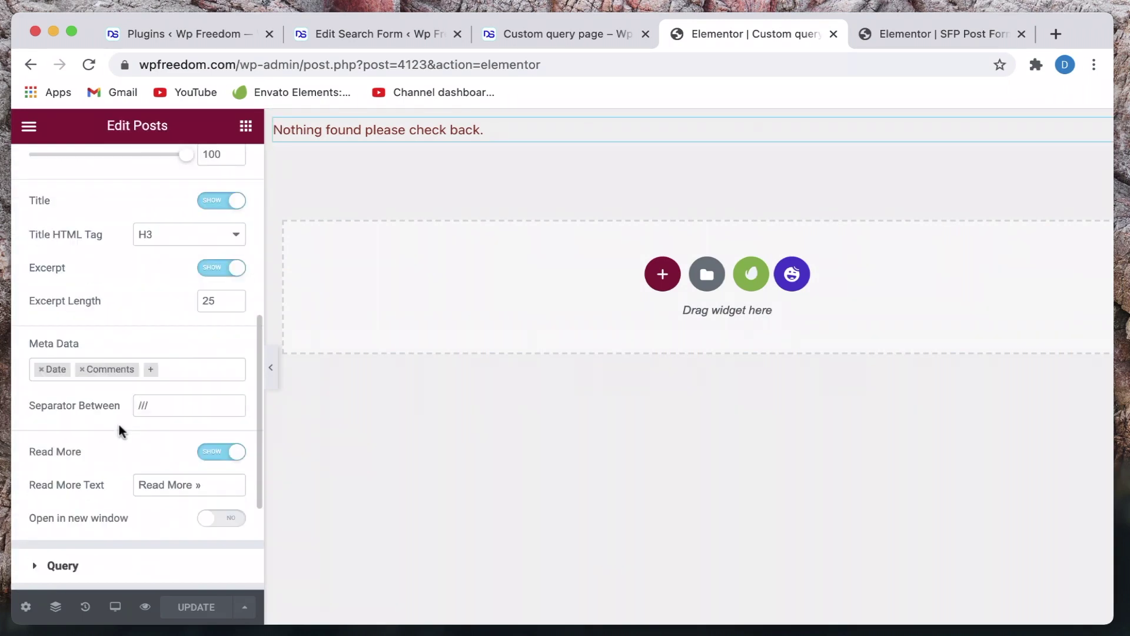
click(107, 563)
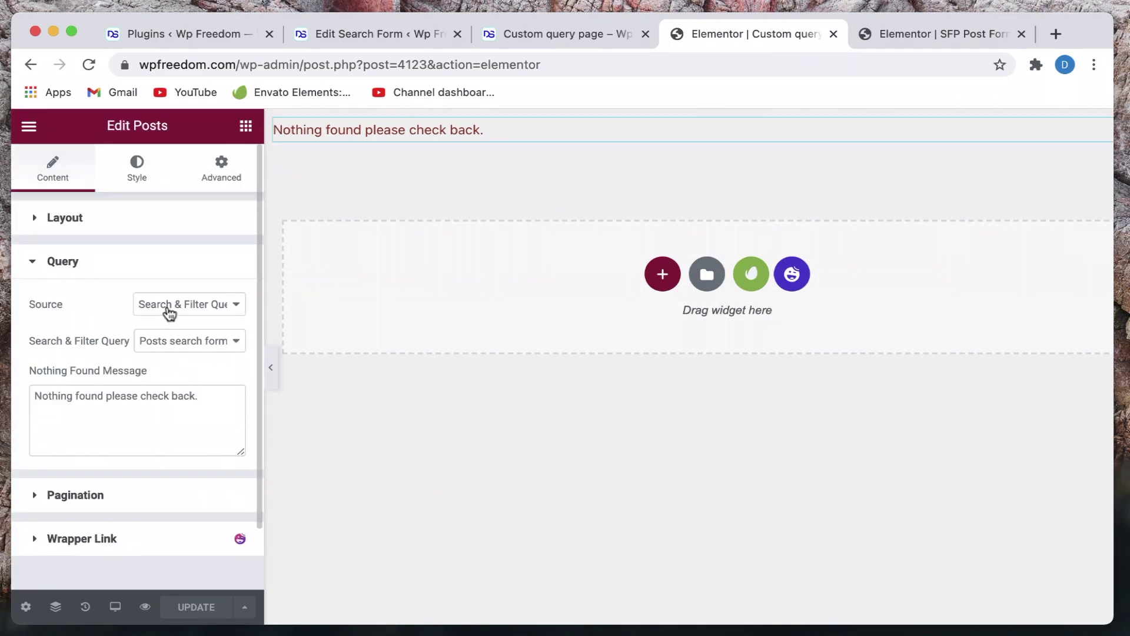
click(180, 341)
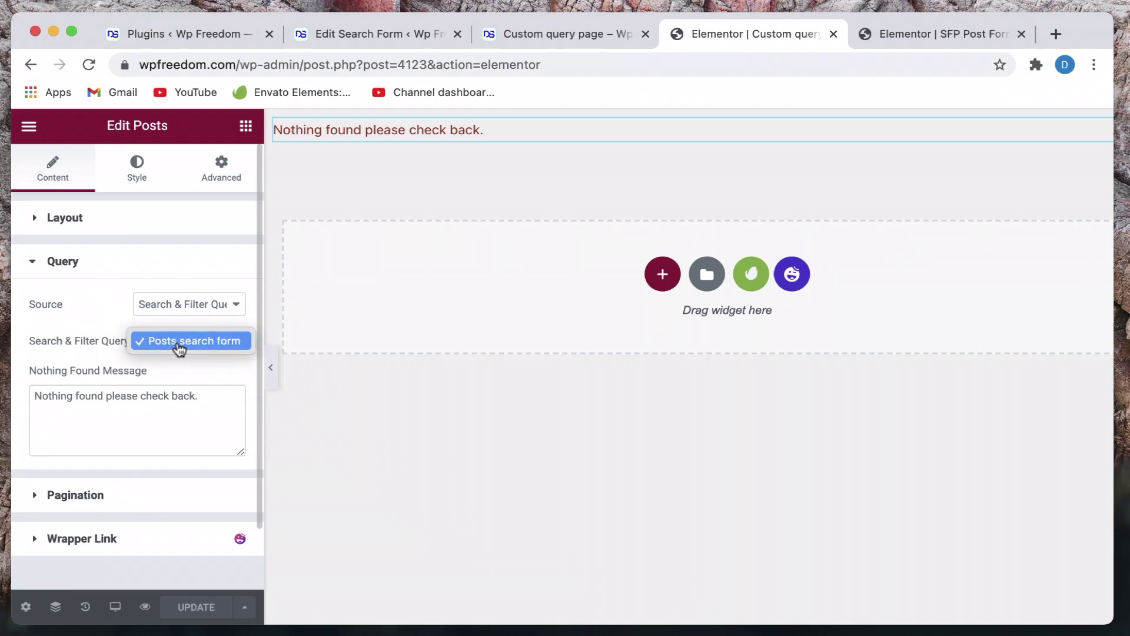
click(180, 341)
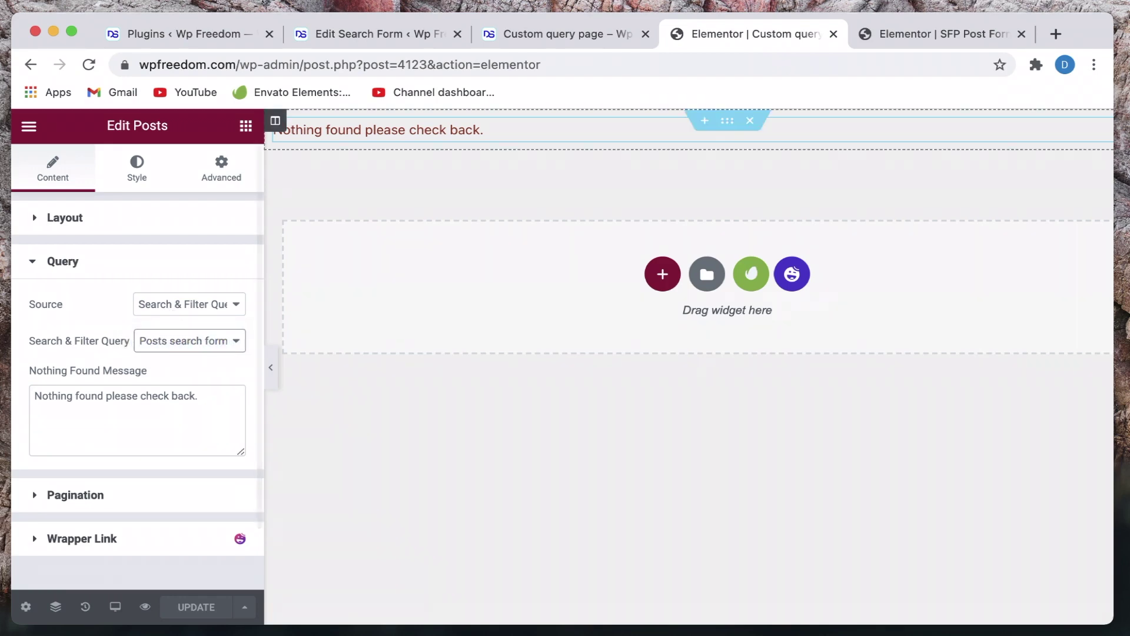
Review the Posts search form's display results and Ajax settings alongside the Posts widget's query settings.
click(340, 36)
scroll(338, 245, up, 5)
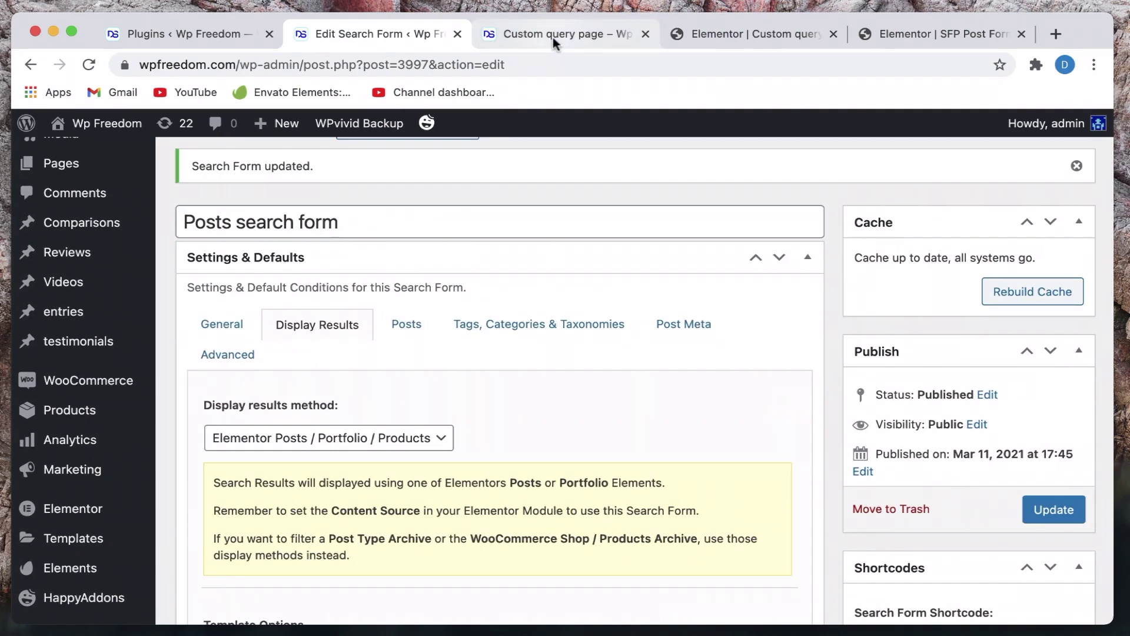
click(763, 41)
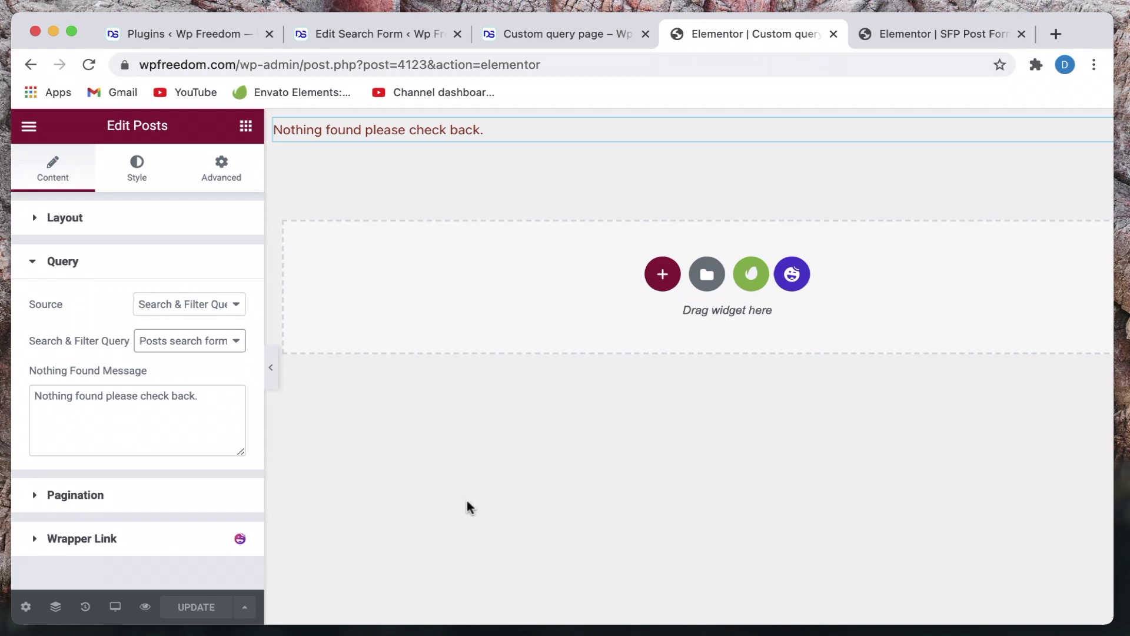
click(370, 35)
scroll(487, 324, down, 10)
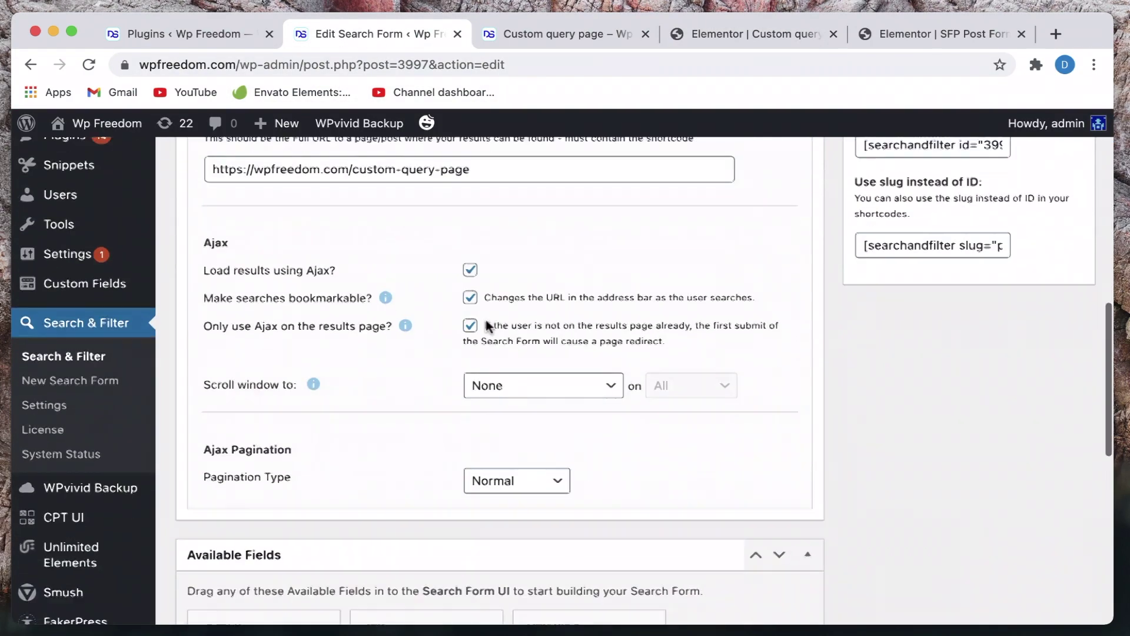
scroll(487, 321, up, 5)
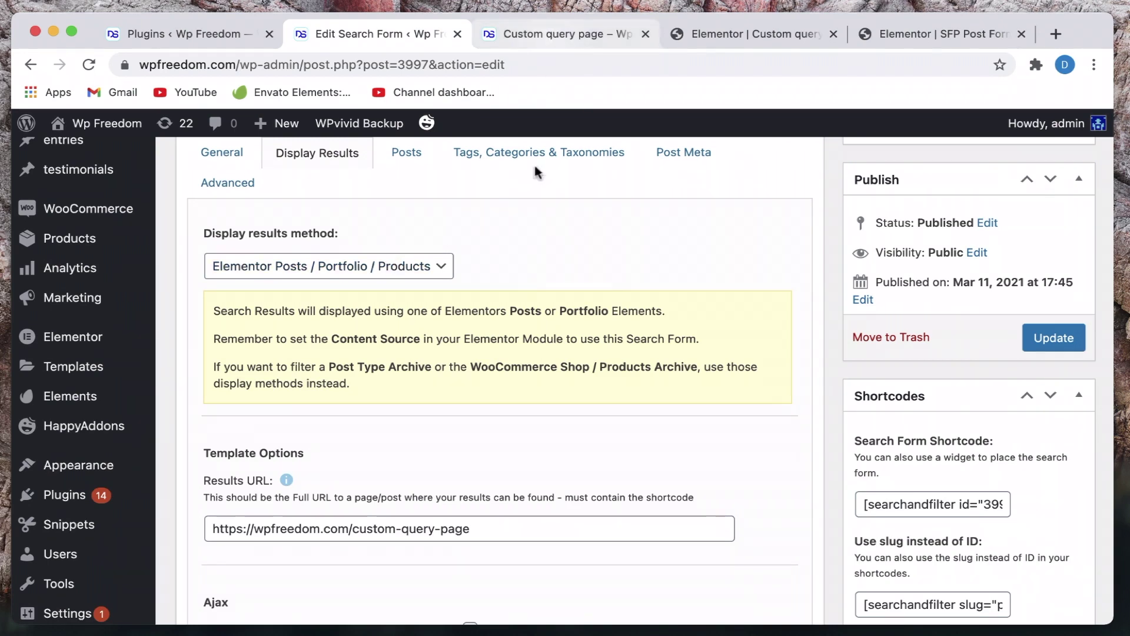
Inspect the Category and Tag field settings in the form's Search Form UI and collapse them again.
scroll(525, 291, down, 15)
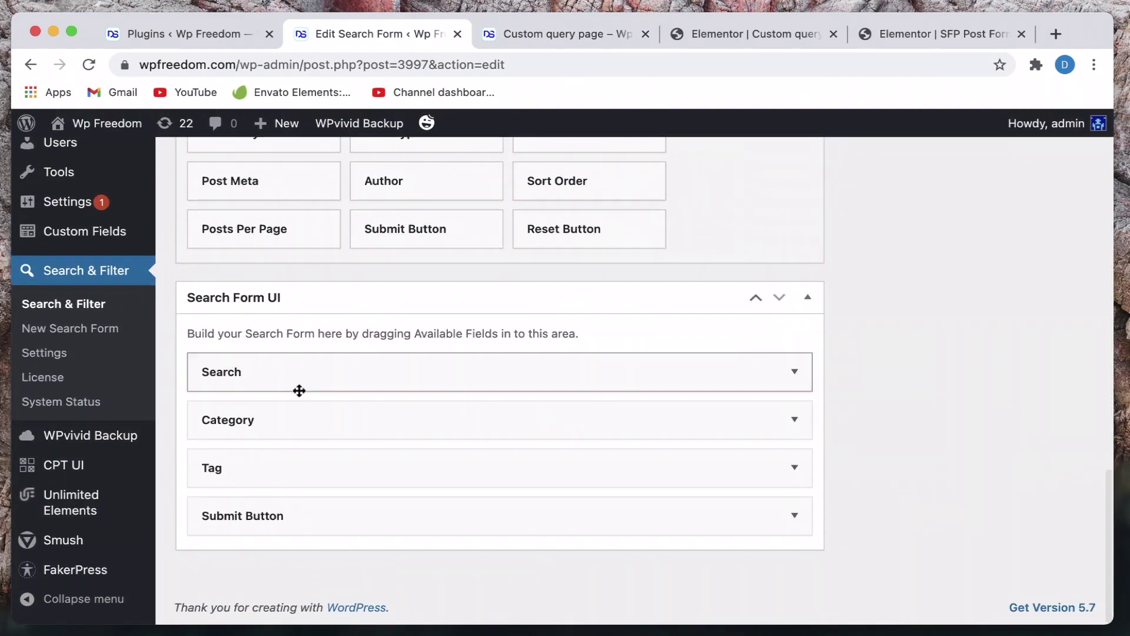
click(272, 424)
click(275, 424)
click(323, 462)
scroll(328, 459, down, 3)
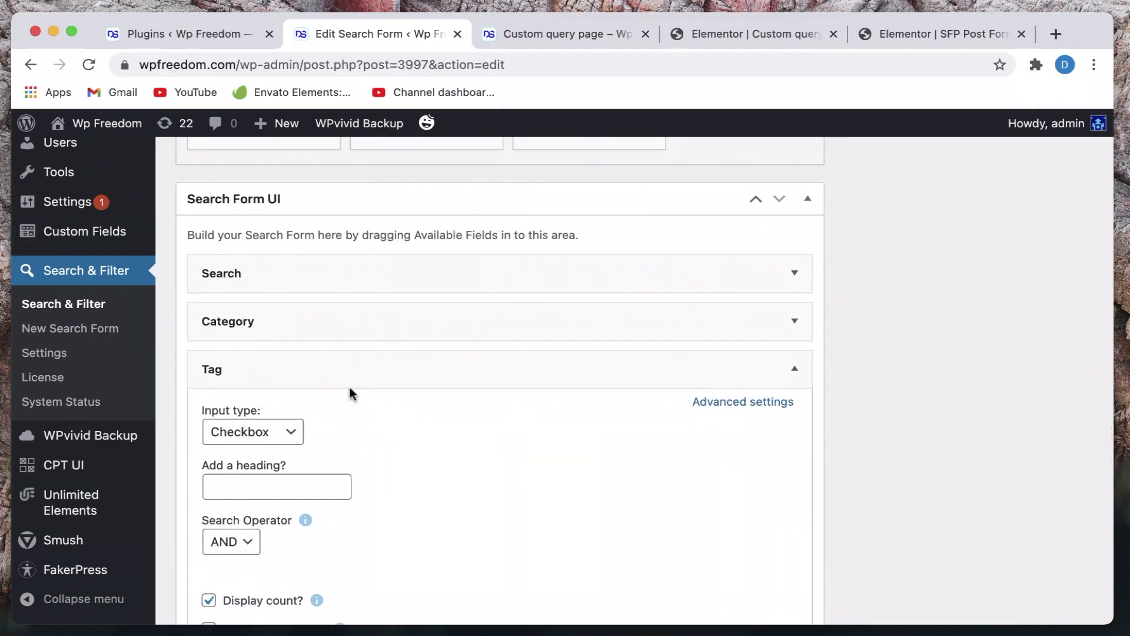
click(380, 372)
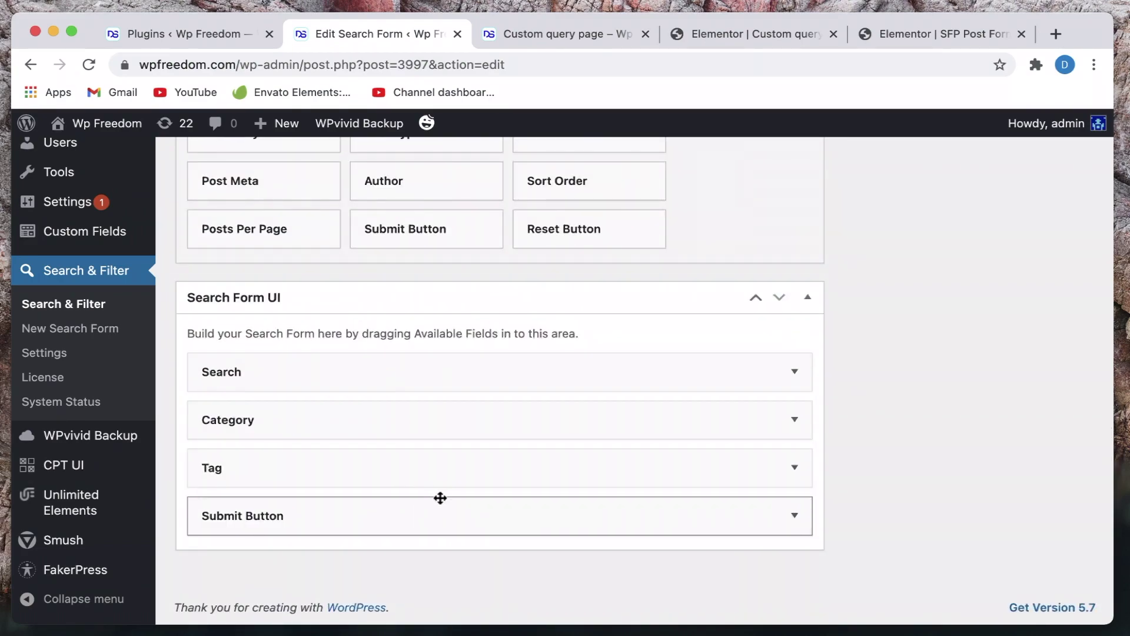
Dismiss the update notice above the Posts search form.
scroll(575, 419, up, 20)
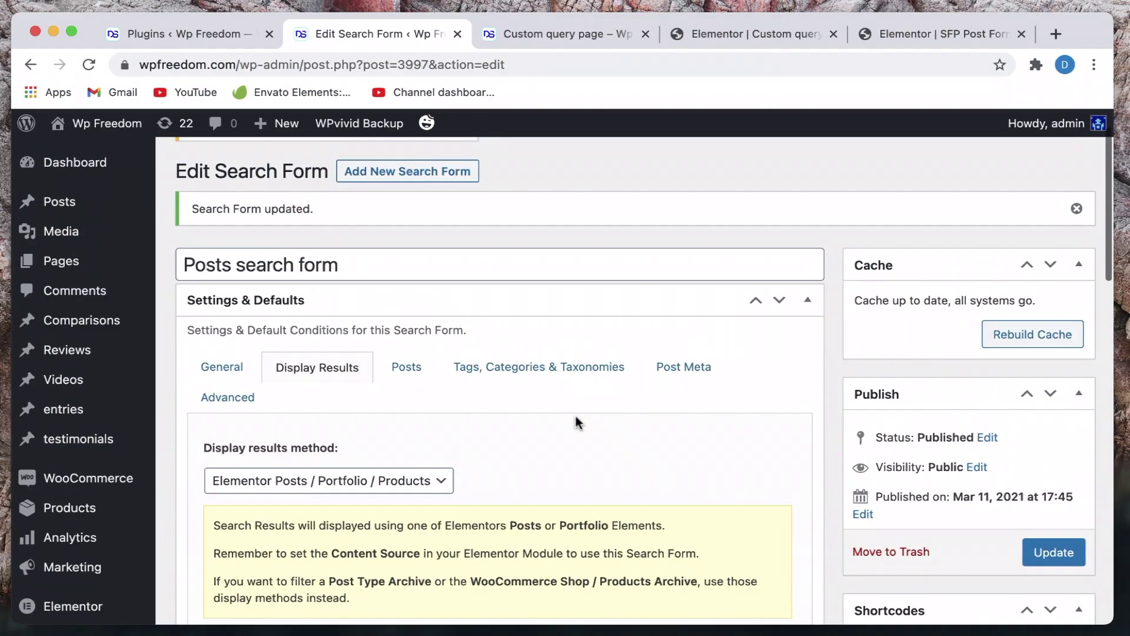
scroll(576, 423, up, 2)
click(1083, 266)
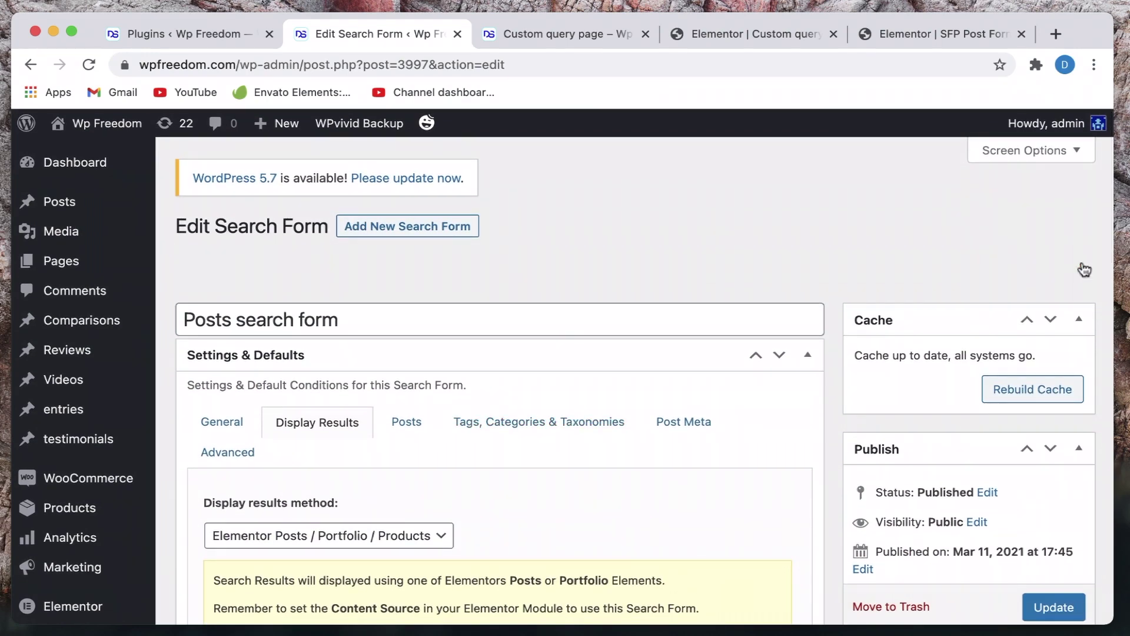
Leave the SFP Post Form editor for its live page and close the Custom query page's Elementor editor.
click(706, 35)
click(923, 37)
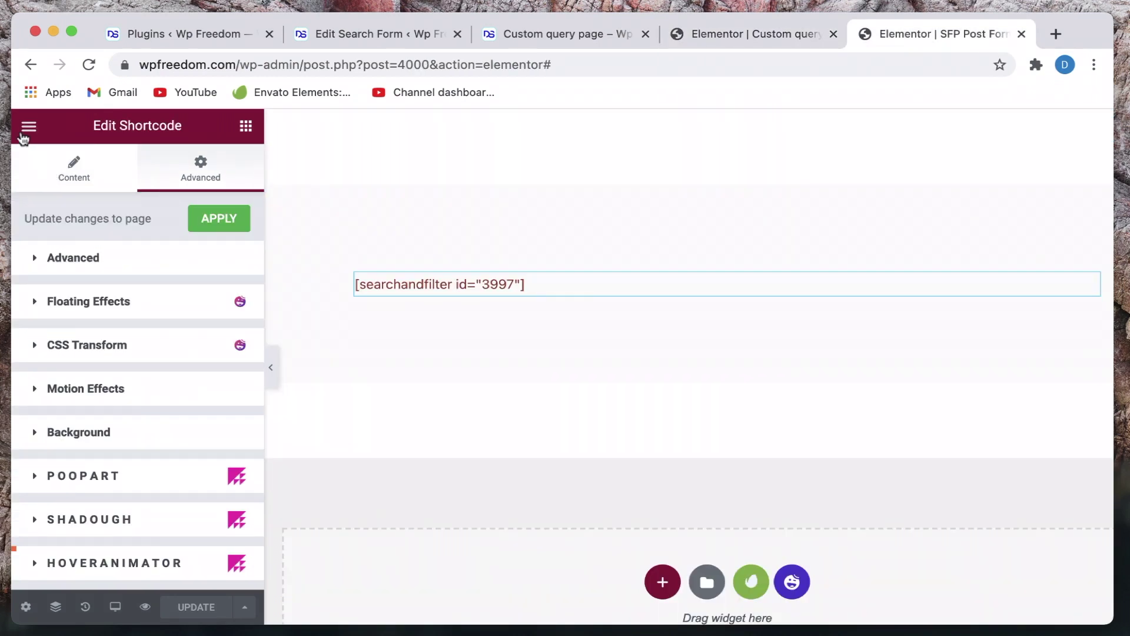
click(25, 131)
click(94, 395)
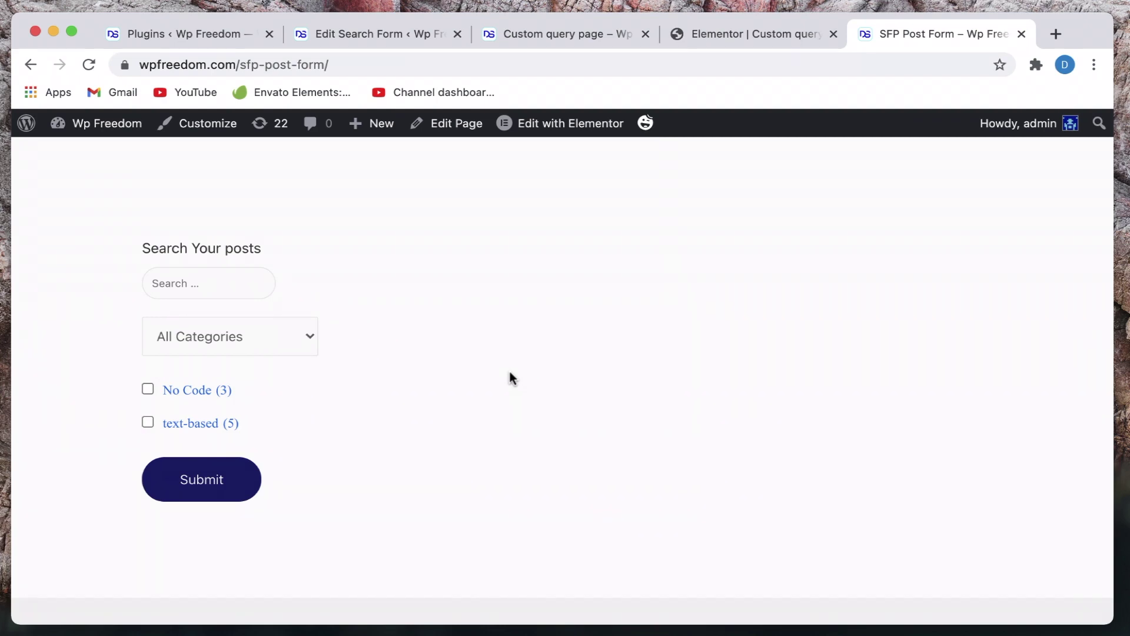
click(730, 32)
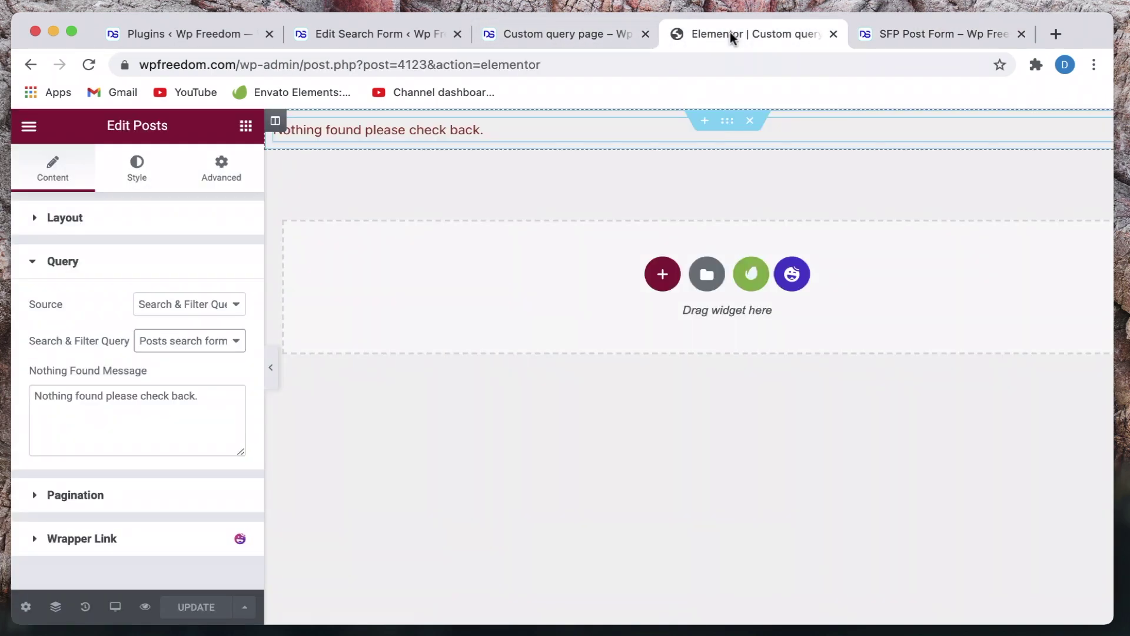
click(834, 34)
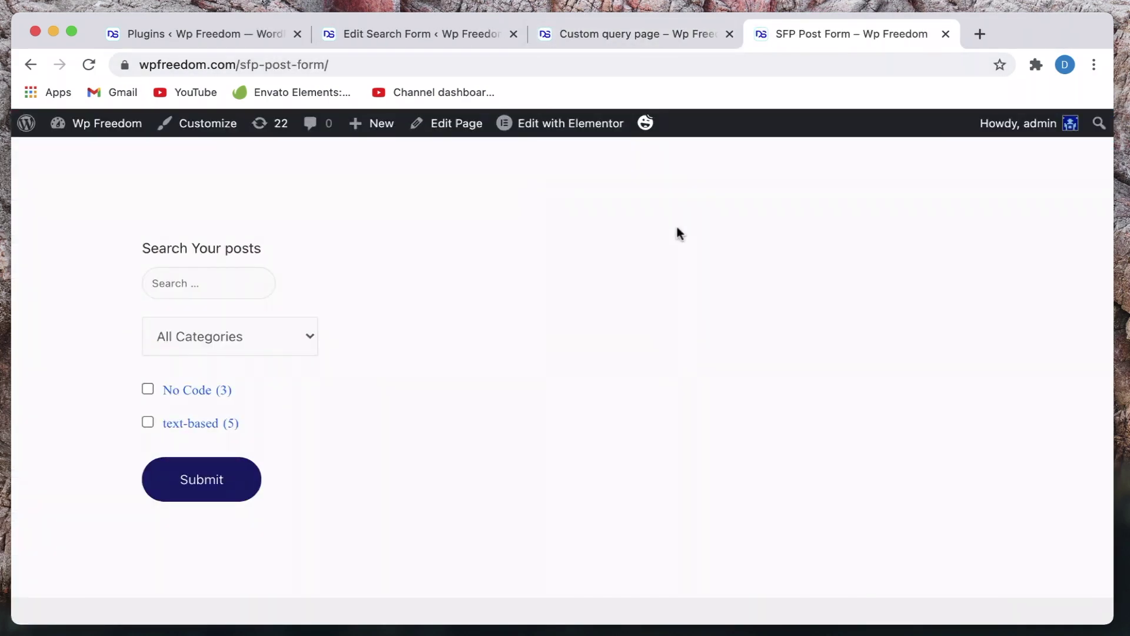
Open the SFP Post Form page in the Elementor editor and bring up its live page in a separate tab.
mouse_move(547, 141)
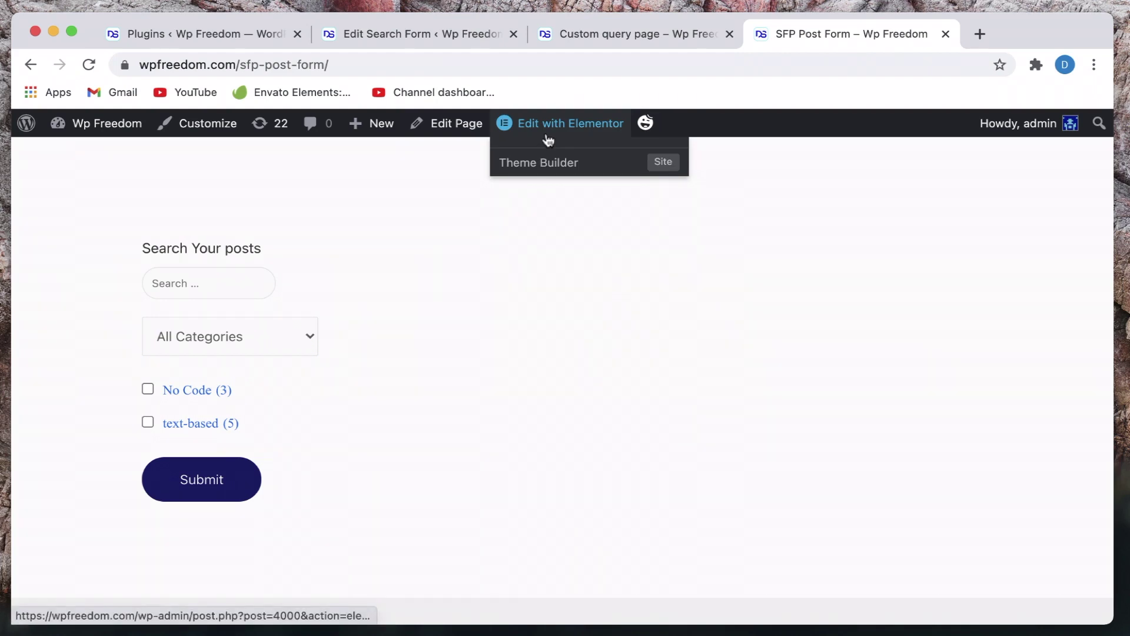
click(551, 138)
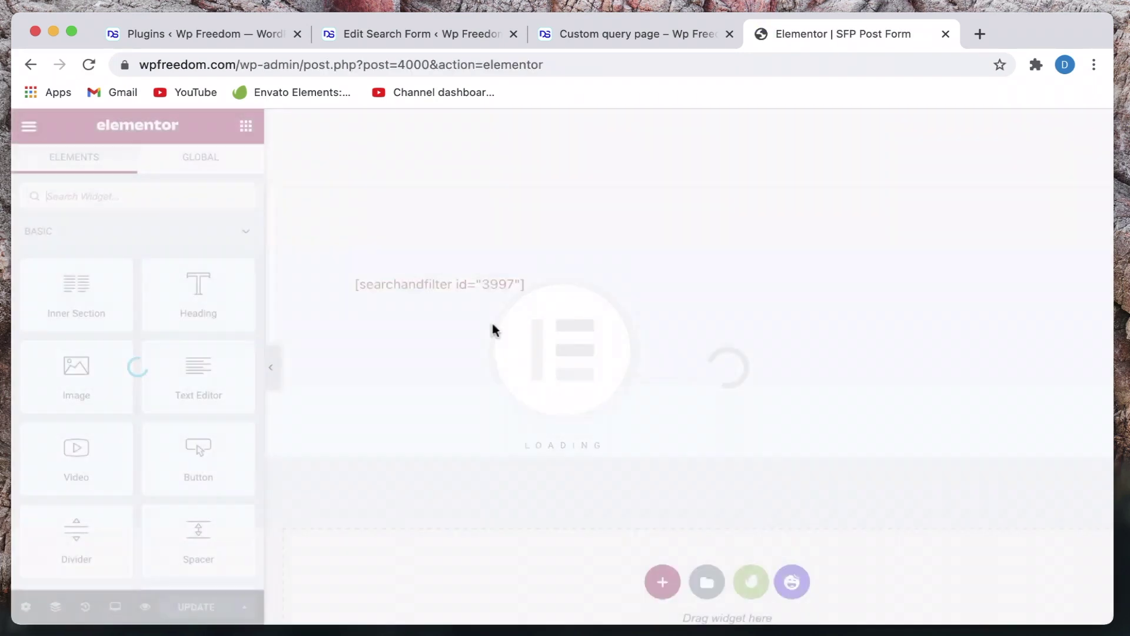
click(29, 125)
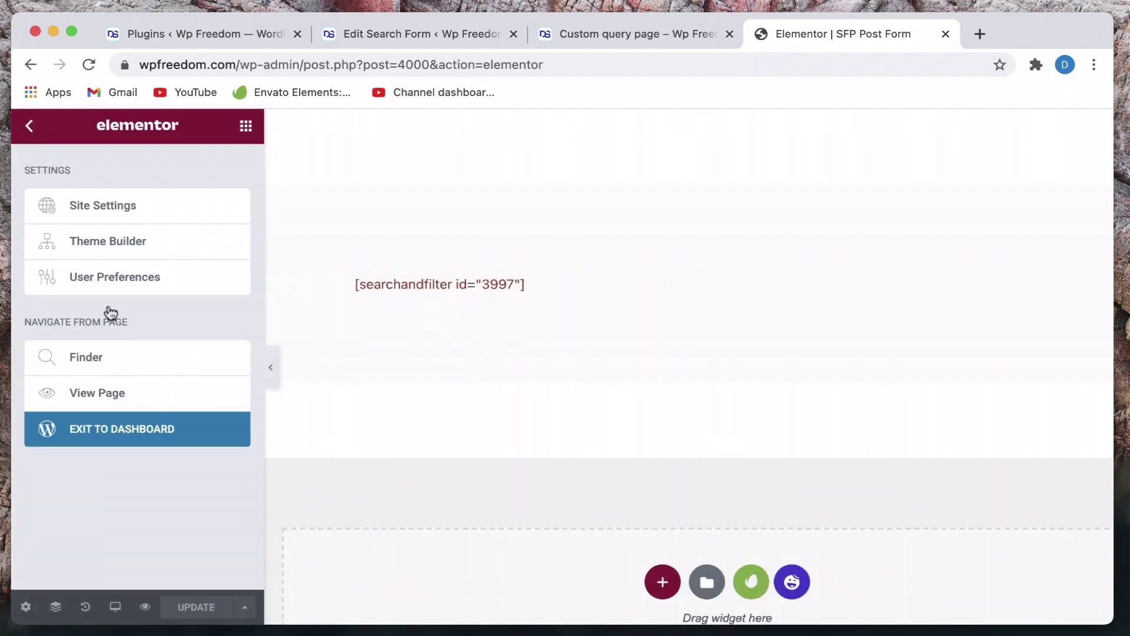
click(121, 392)
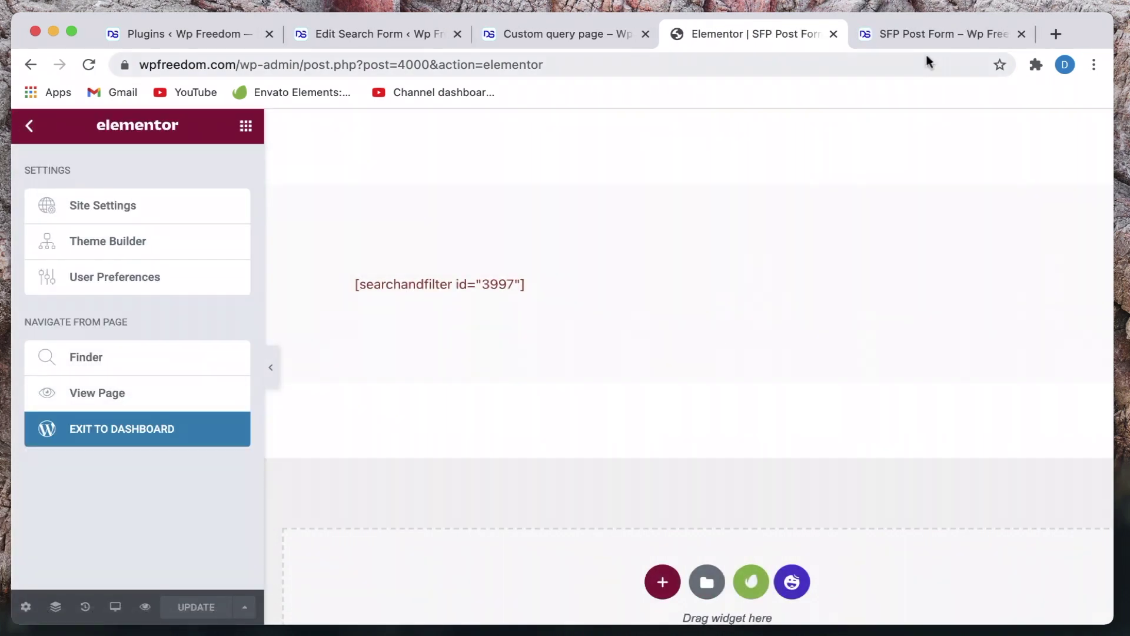
click(920, 36)
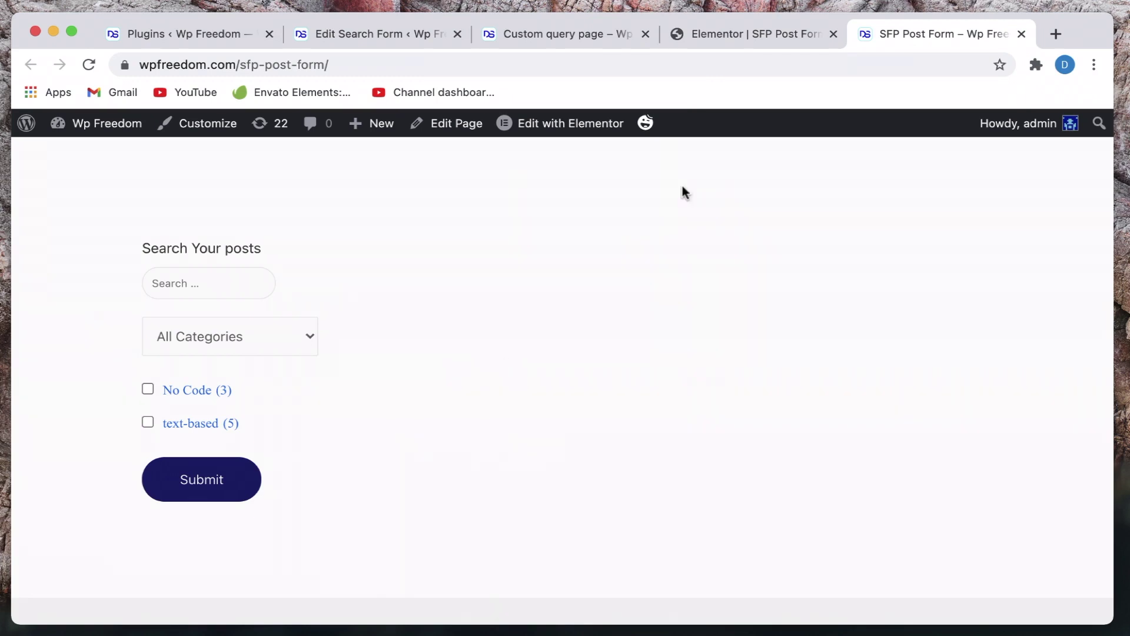
Open the Custom CSS setting of the searchandfilter Shortcode widget in the SFP Post Form editor.
click(718, 41)
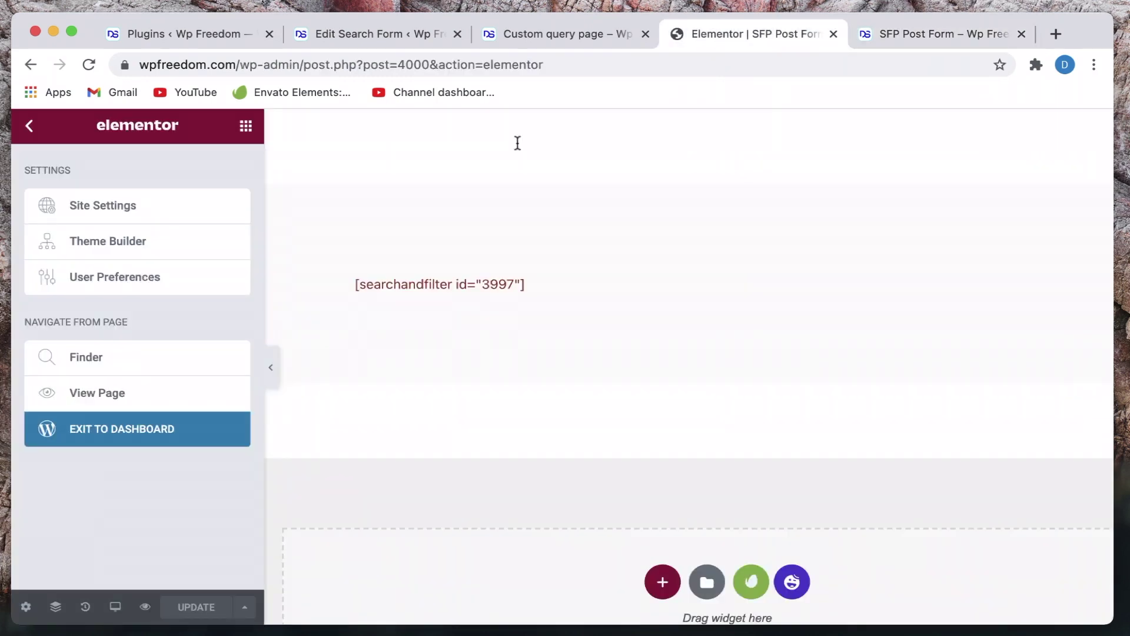
click(35, 131)
click(545, 282)
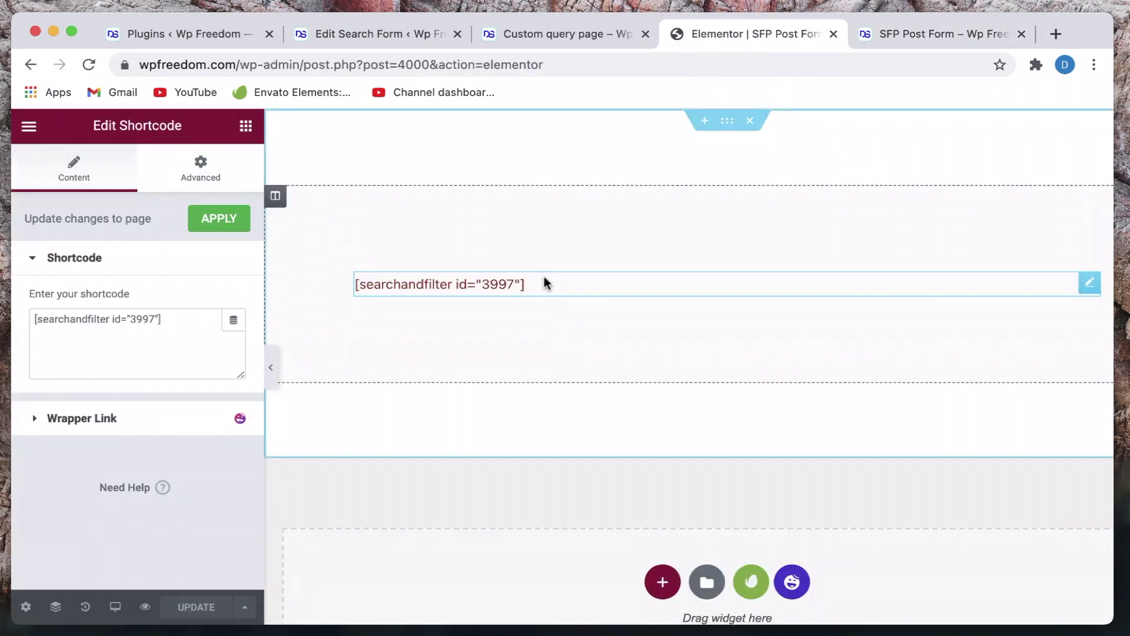
click(213, 176)
scroll(118, 442, down, 1)
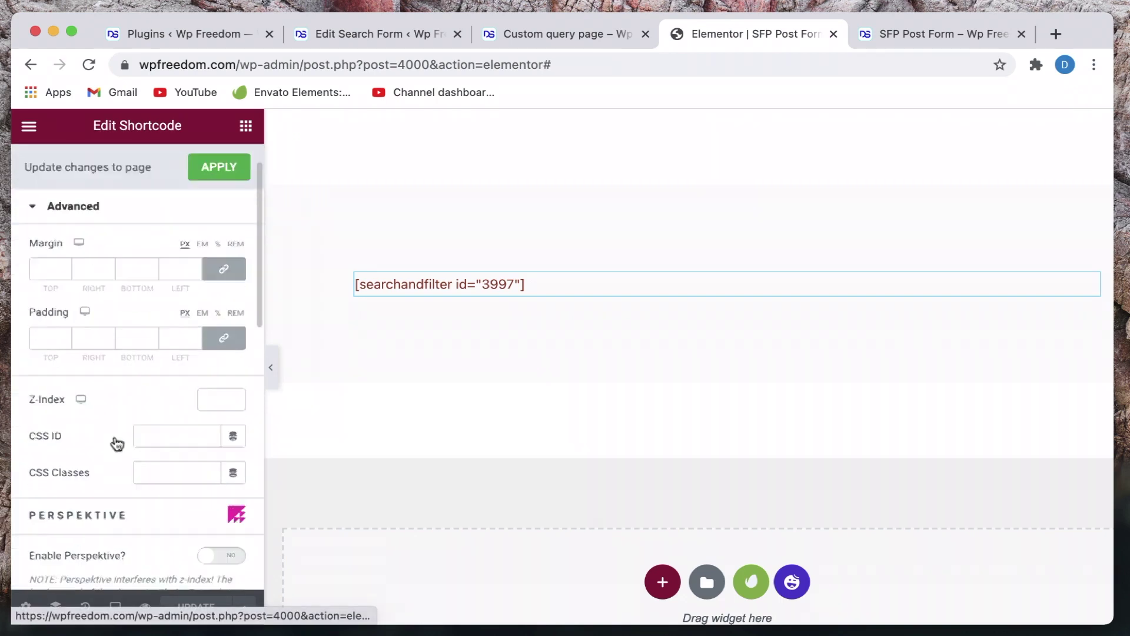
scroll(117, 443, down, 10)
scroll(118, 471, up, 10)
scroll(119, 468, down, 5)
click(119, 471)
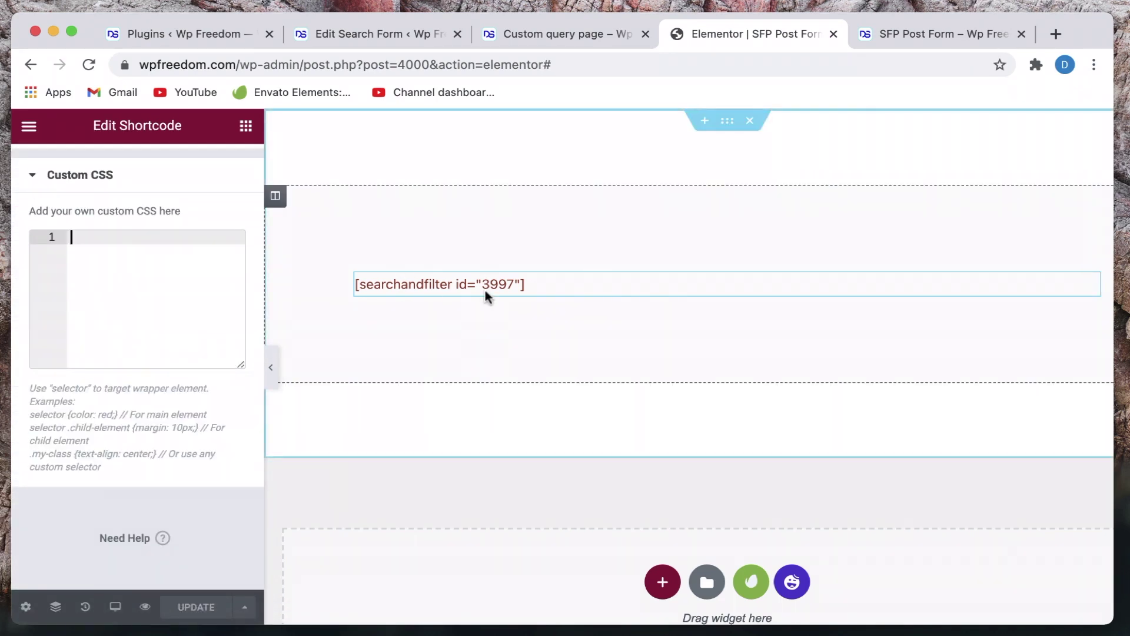
Inspect the search field on the live SFP Post Form page and copy the form element's class name, searchandfilter.
click(942, 38)
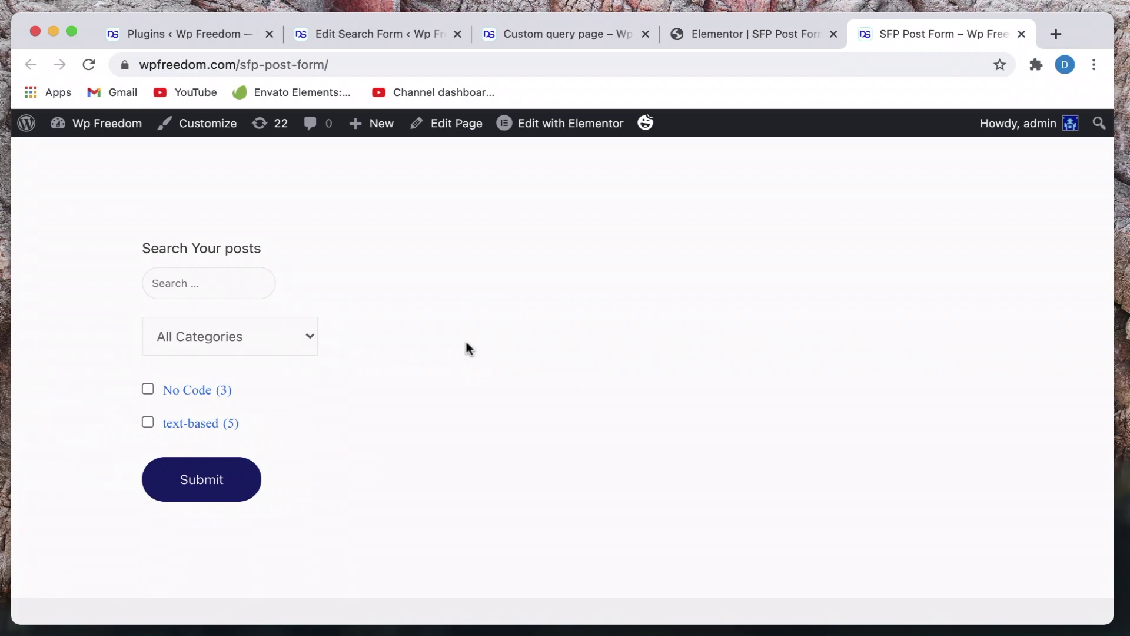
click(195, 286)
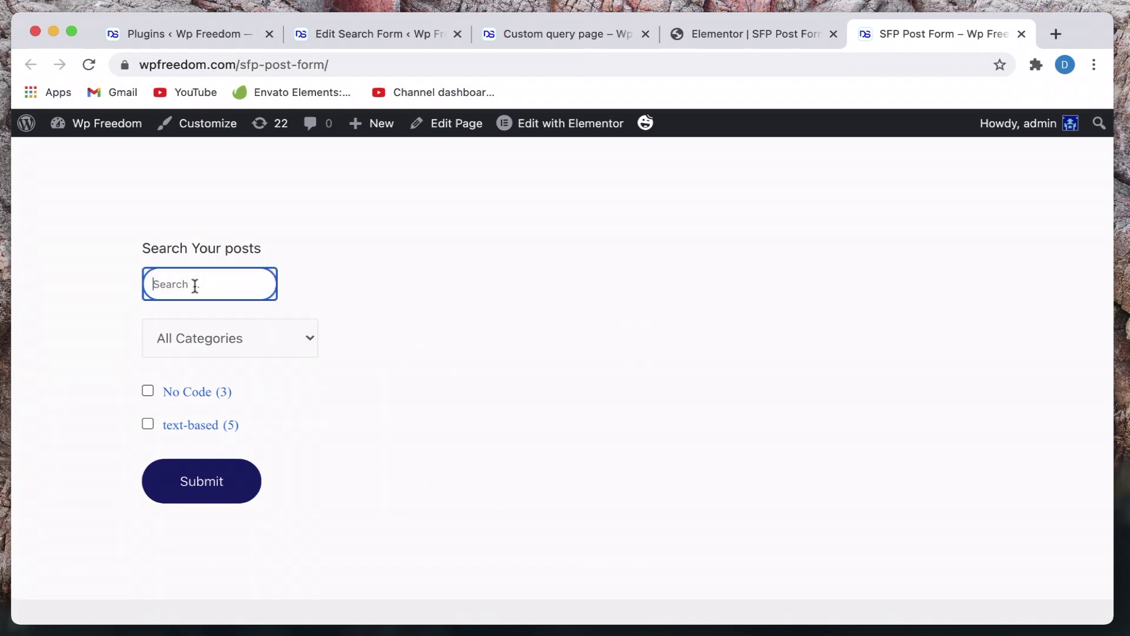
right_click(194, 285)
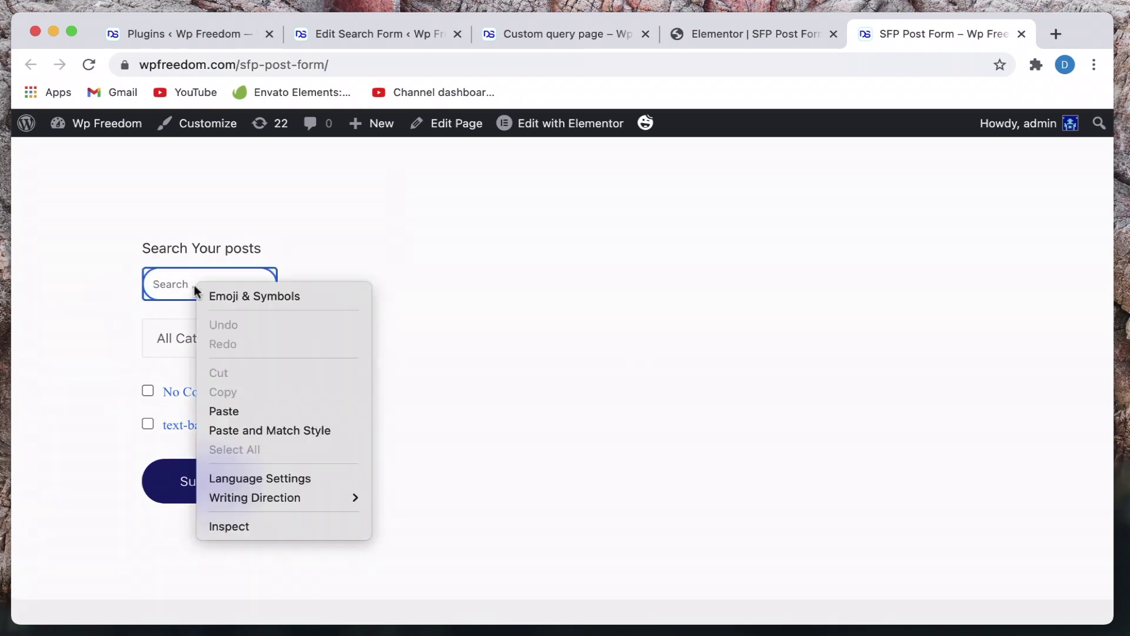
click(249, 531)
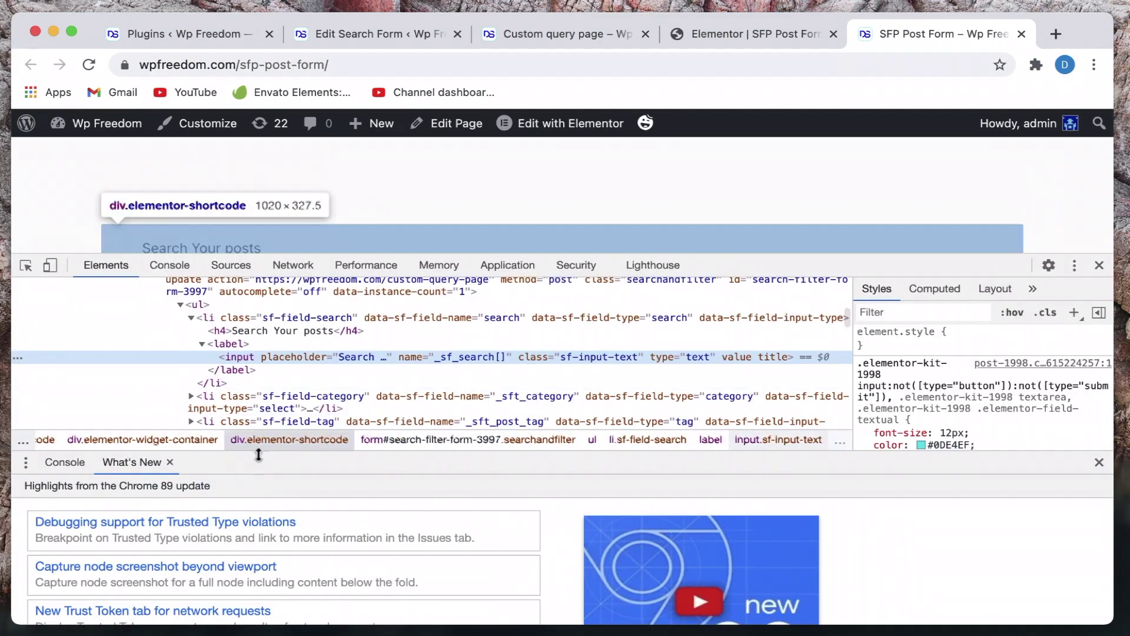
scroll(333, 343, up, 2)
scroll(333, 343, up, 5)
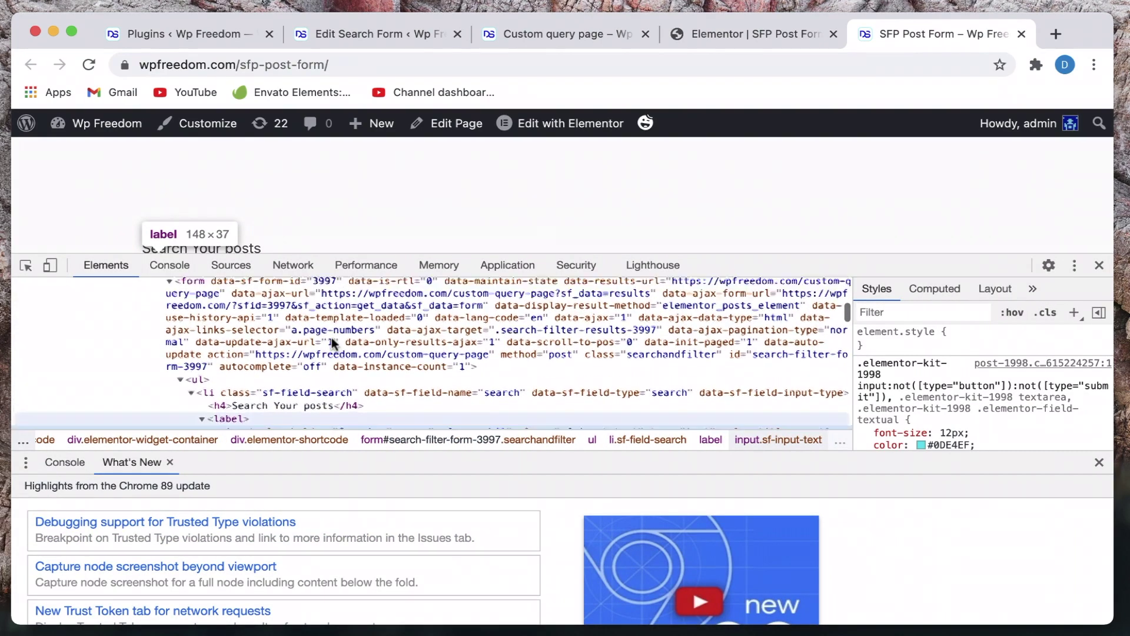
scroll(648, 406, down, 2)
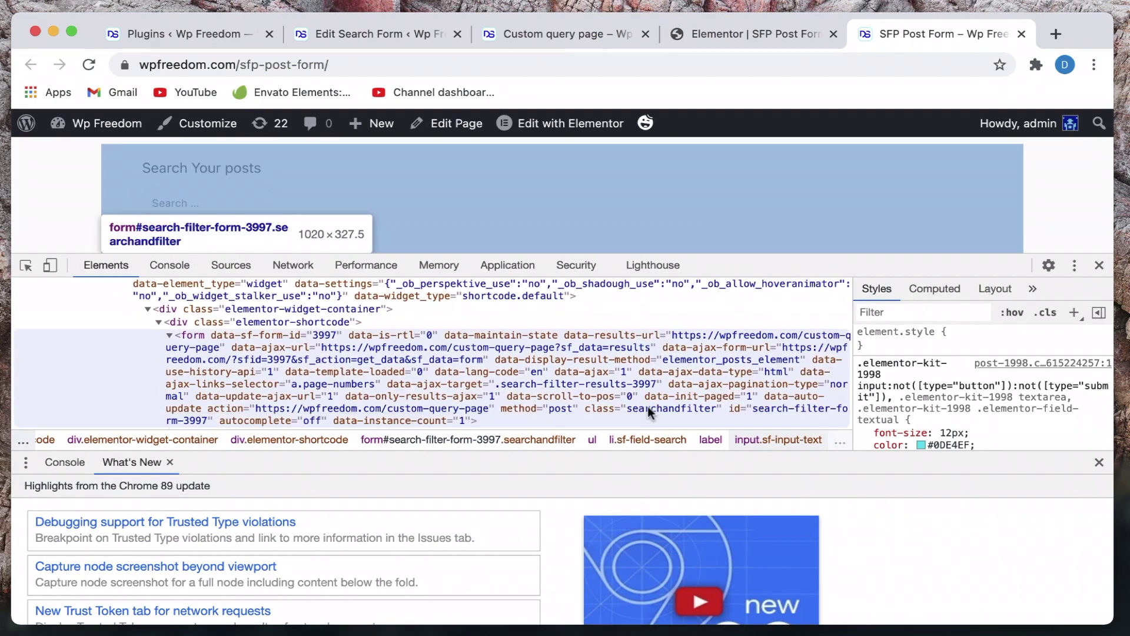
click(656, 412)
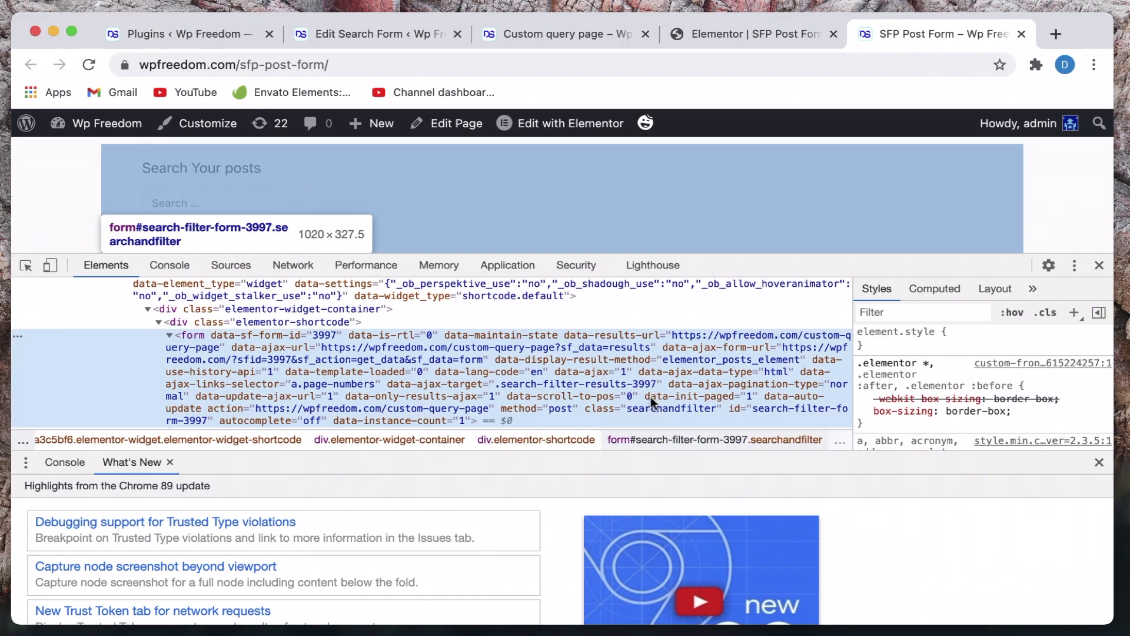
double_click(652, 409)
key(super+c)
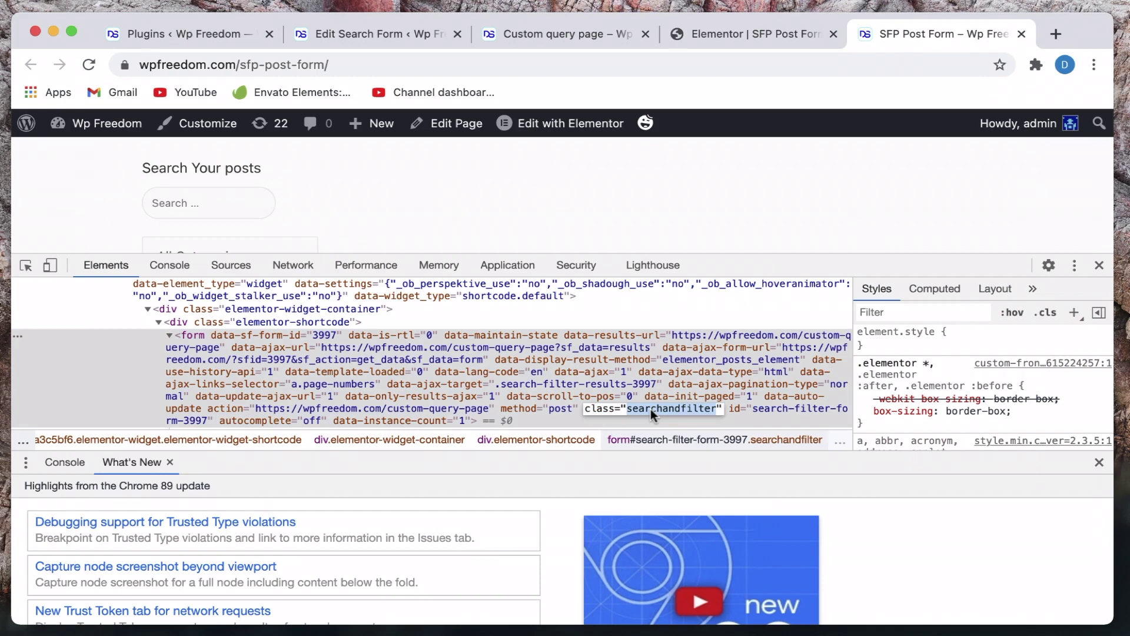
Start the Shortcode widget's custom CSS in the Elementor editor with the selector .searchandfilter.
click(764, 30)
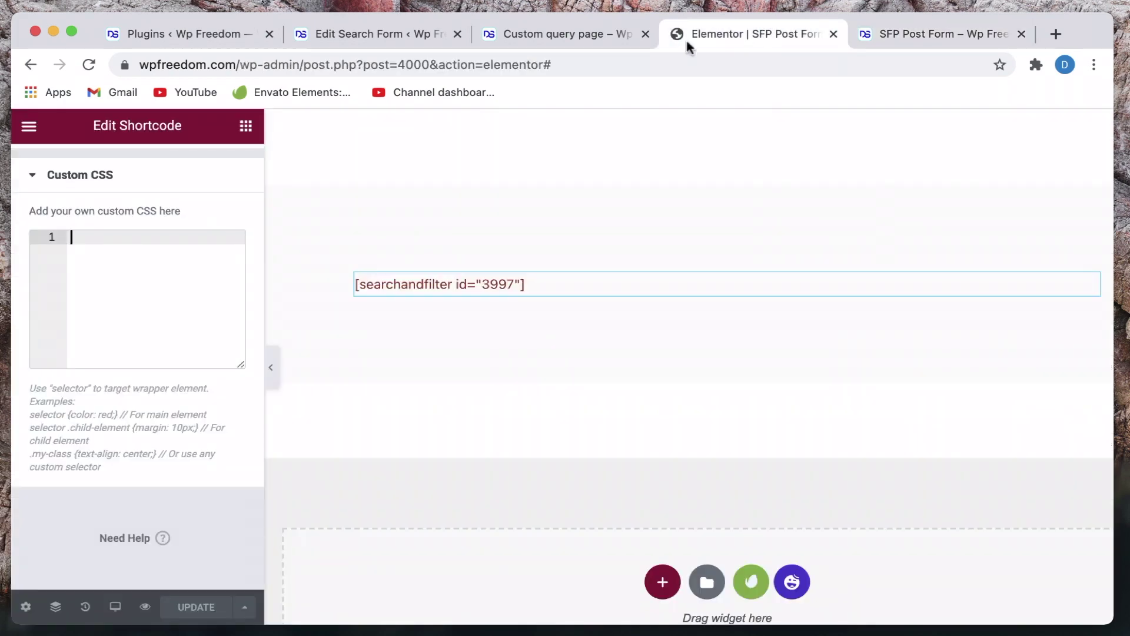
click(87, 259)
text(.)
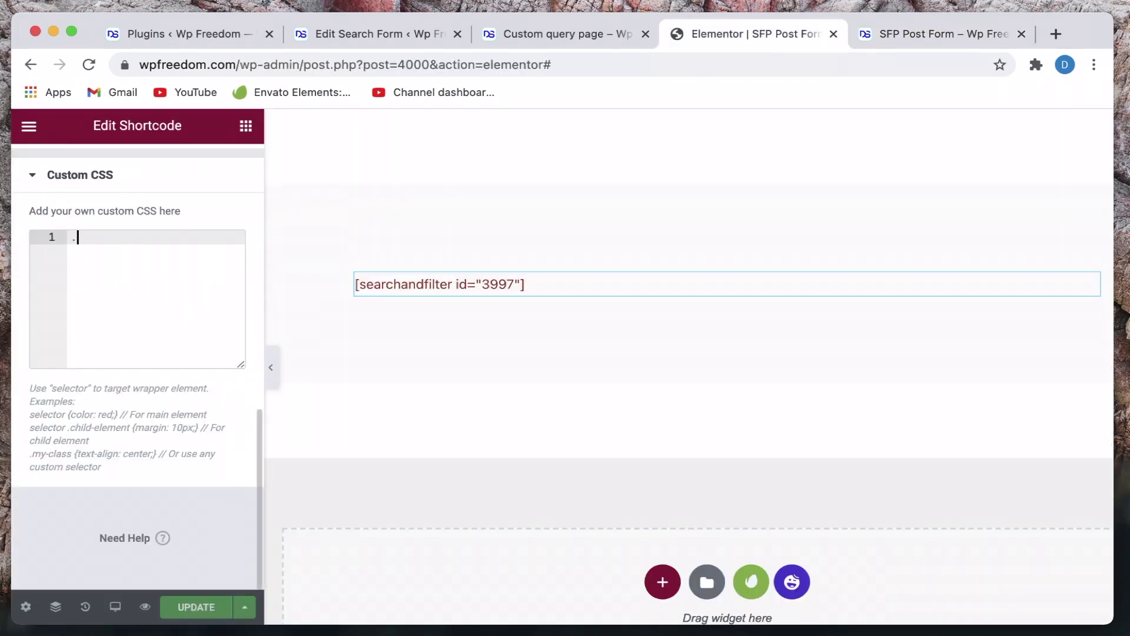
key(super+v)
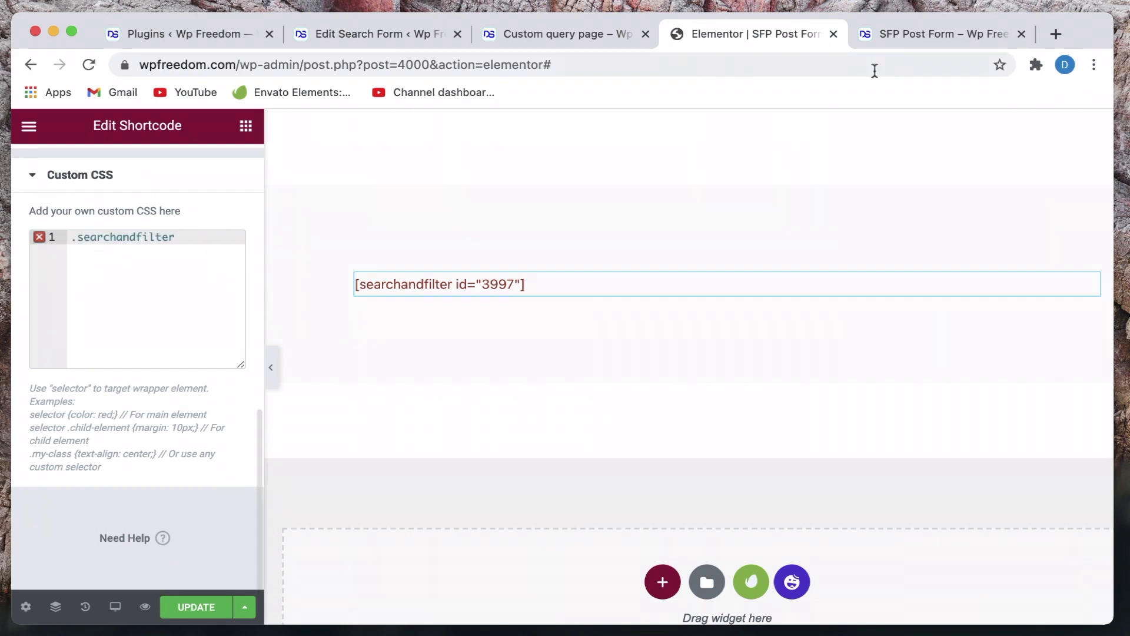
Inspect the search input on the live form page and copy its class name, sf-input-text.
click(928, 35)
scroll(458, 175, down, 1)
click(26, 264)
click(204, 185)
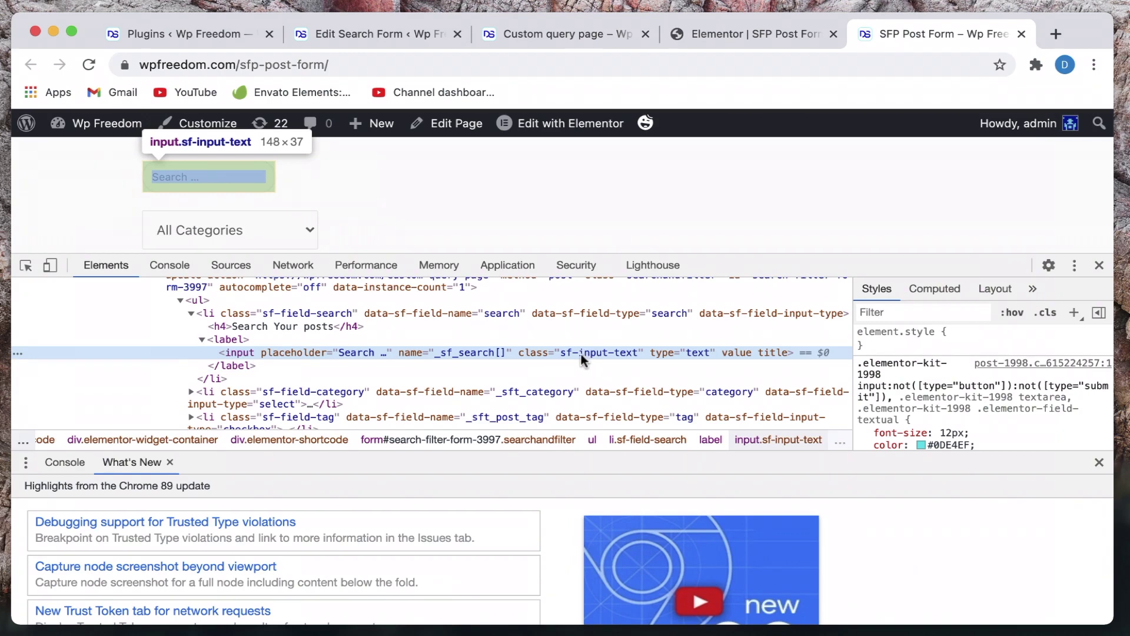
double_click(581, 353)
key(super+c)
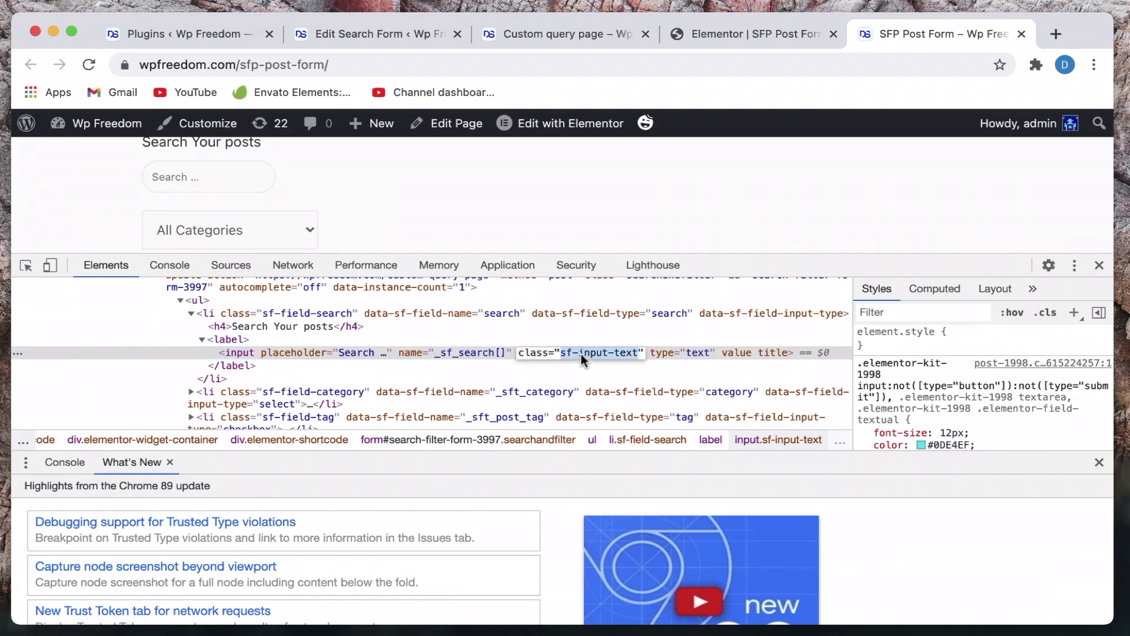
Extend the widget's custom CSS selector to .searchandfilter .sf-input-text and start its rule block.
click(716, 33)
text(.searchandfilter .)
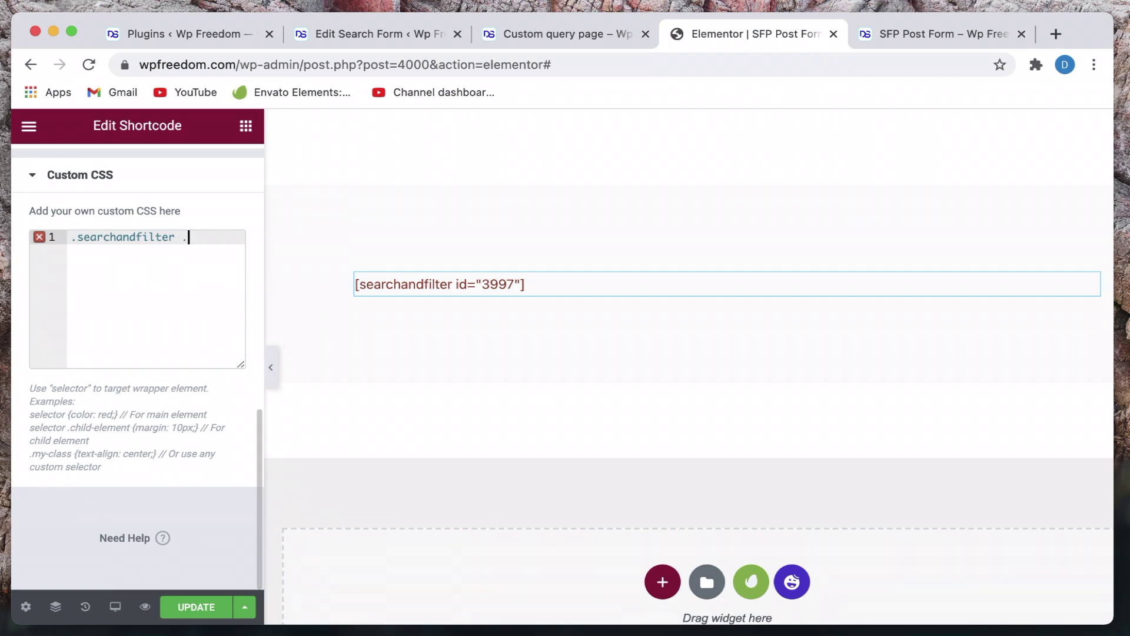
key(super+v)
text({)
key(Return)
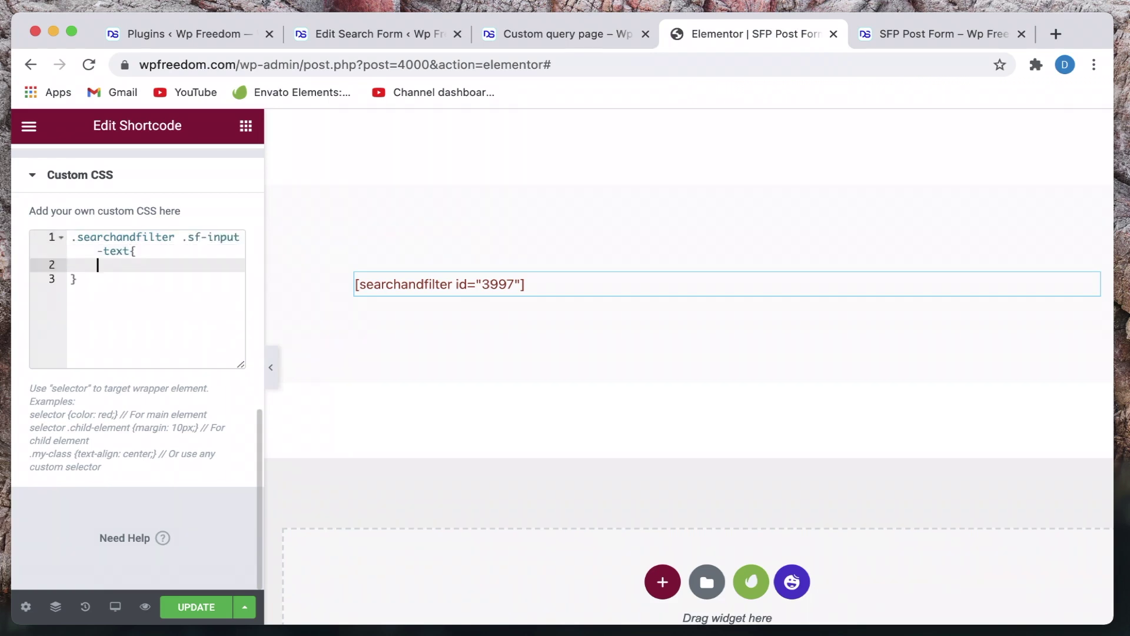
Add width:500px to the search input's CSS rule and update the page.
text(widt)
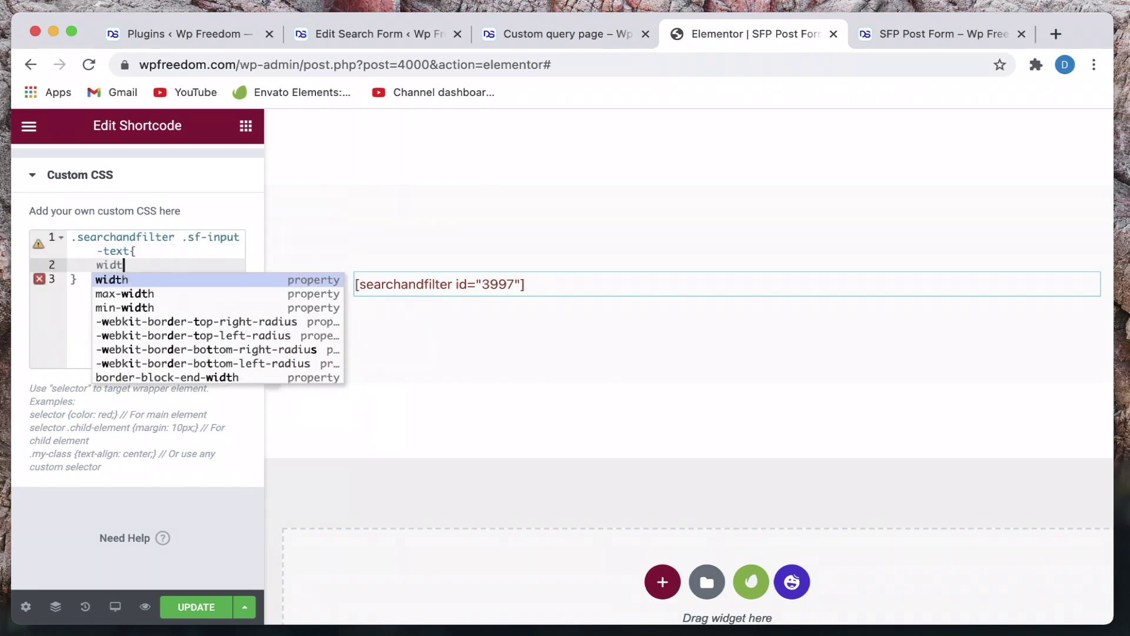
text(h:)
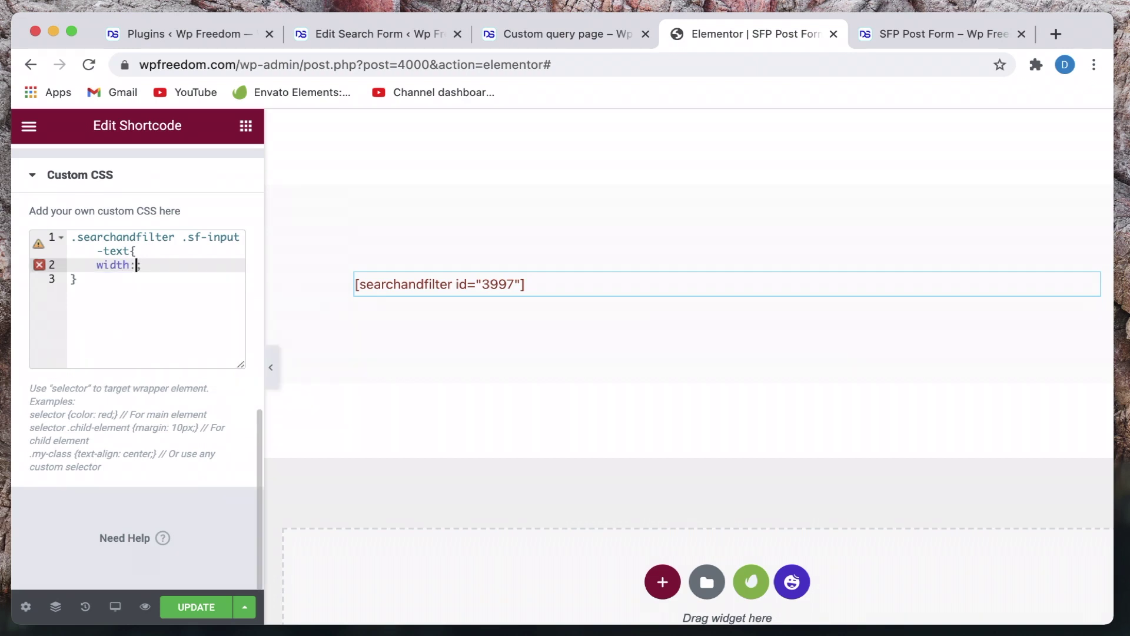
text(500px)
click(198, 607)
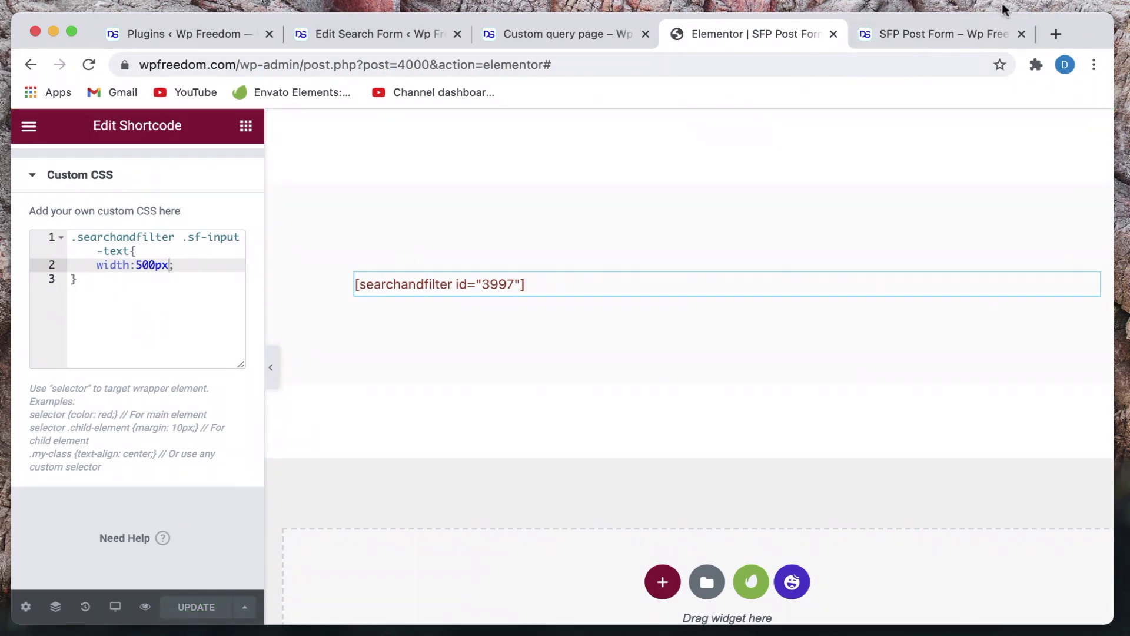
Reload the live SFP Post Form page and shrink the developer tools to check the search field's width.
click(927, 34)
click(88, 65)
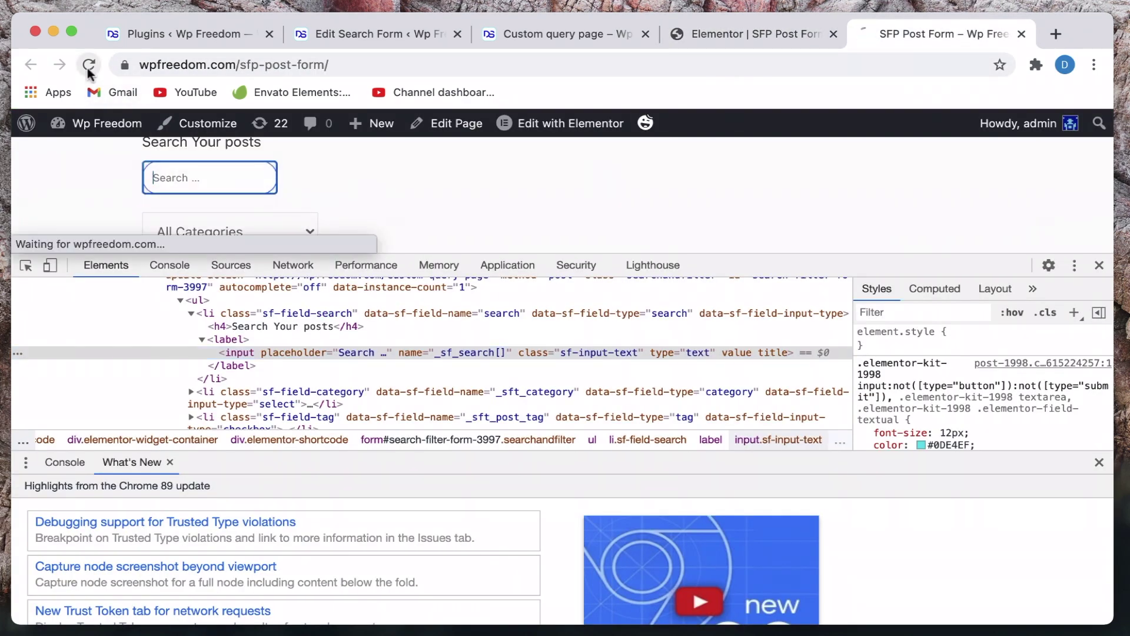
click(523, 180)
click(730, 182)
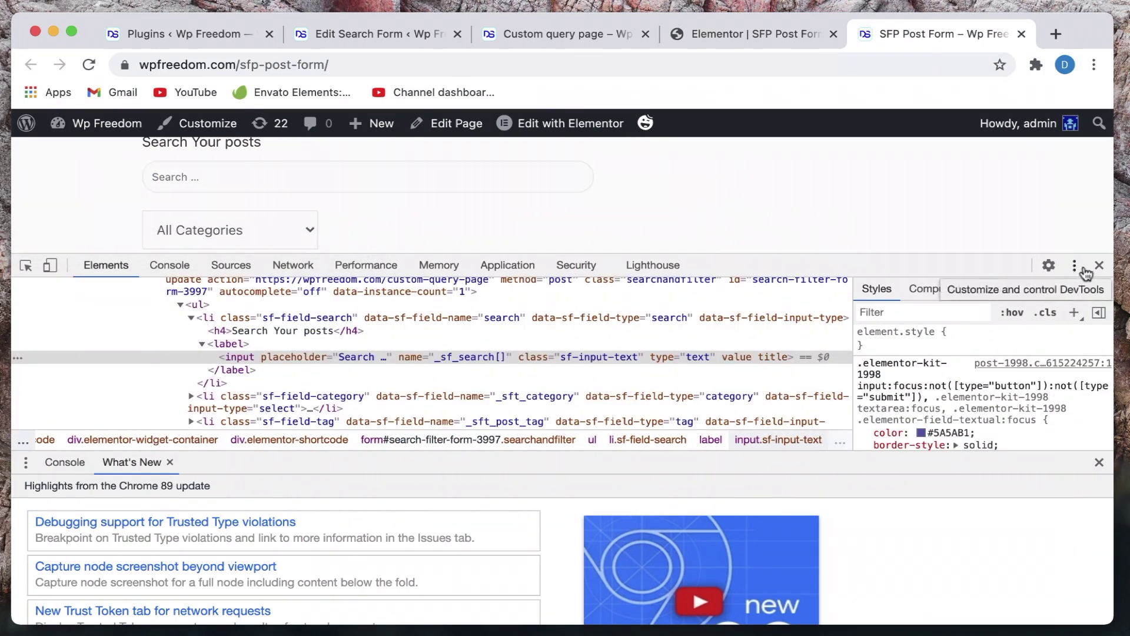
drag(720, 466, 720, 613)
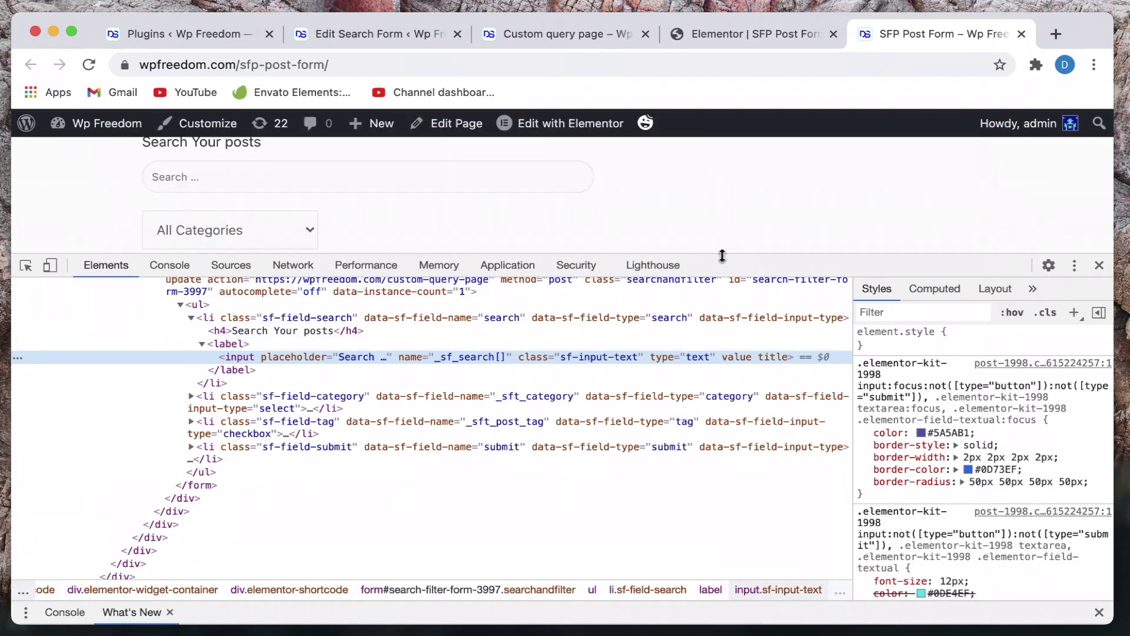
drag(723, 257, 698, 449)
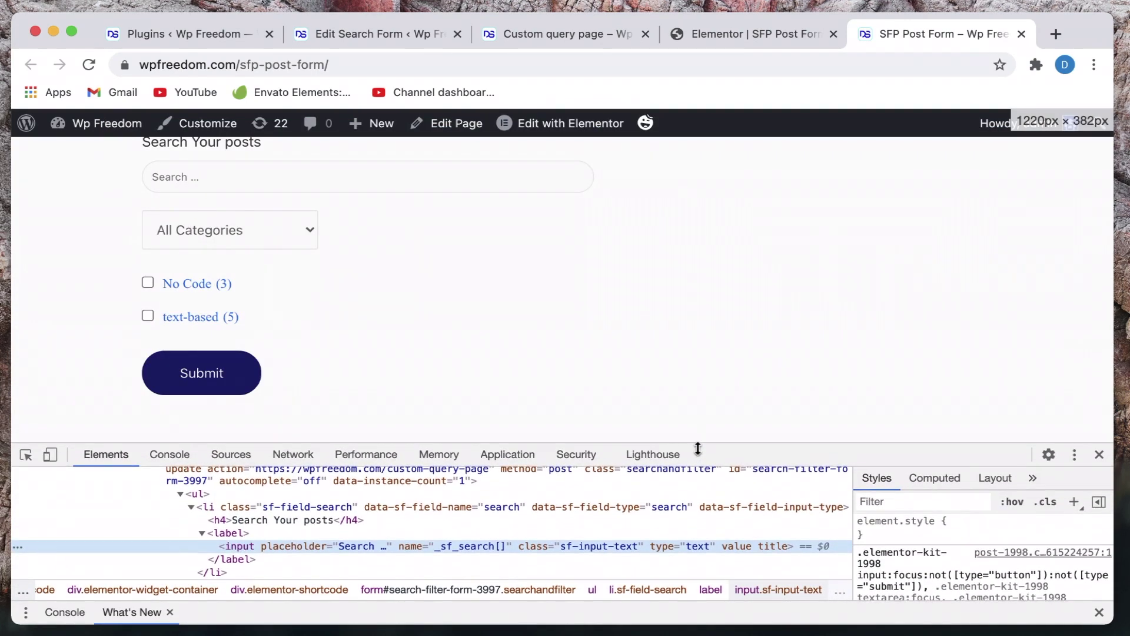
Change the search input's CSS width to 30vw, update the page and reload the live form to check it.
click(712, 38)
click(144, 265)
key(Delete)
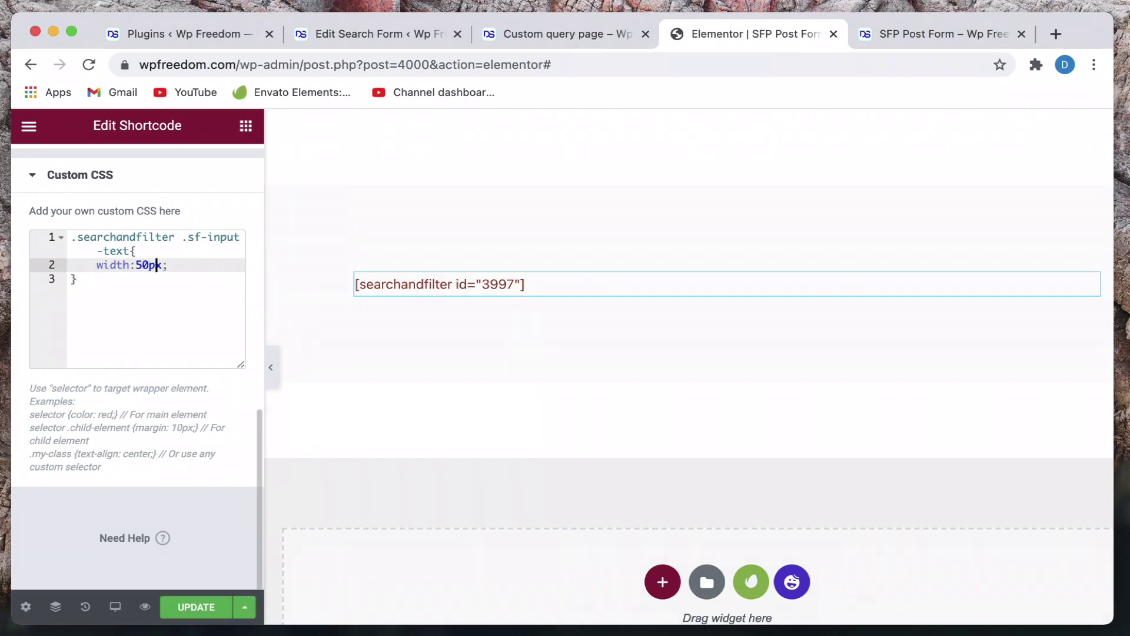
drag(157, 265, 142, 265)
text(30vw)
click(191, 612)
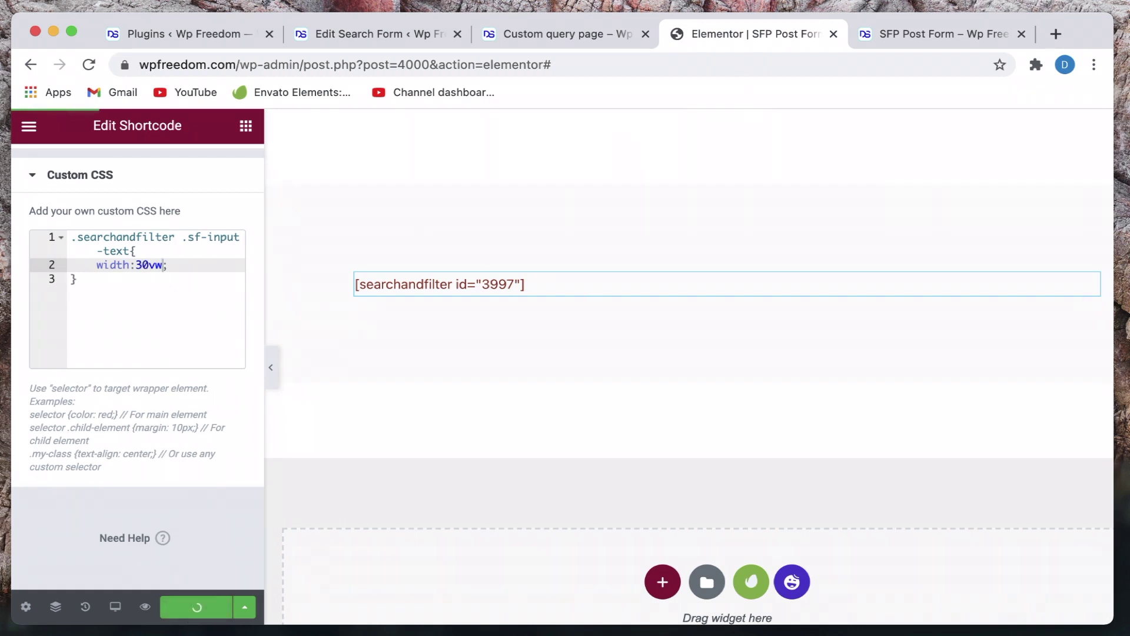
click(936, 34)
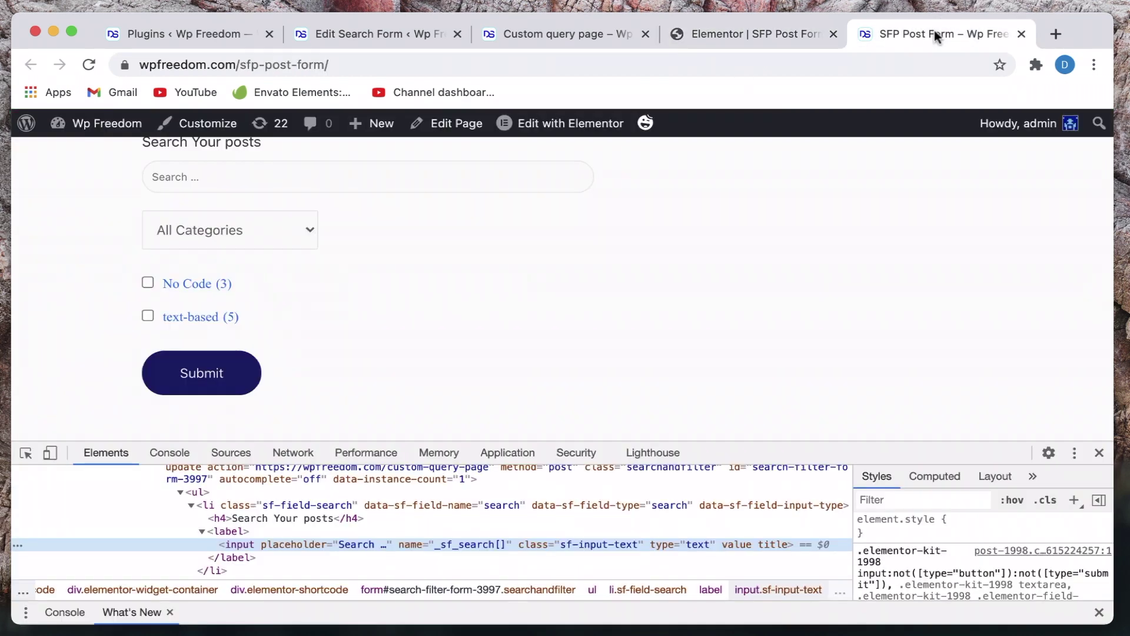
click(88, 64)
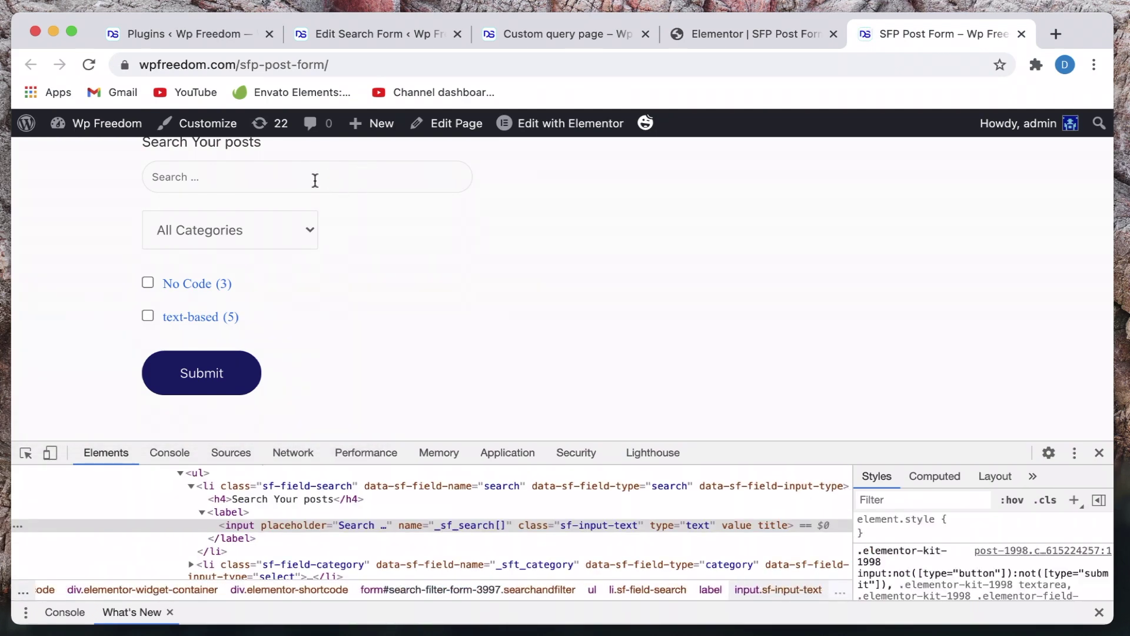
click(235, 179)
click(560, 238)
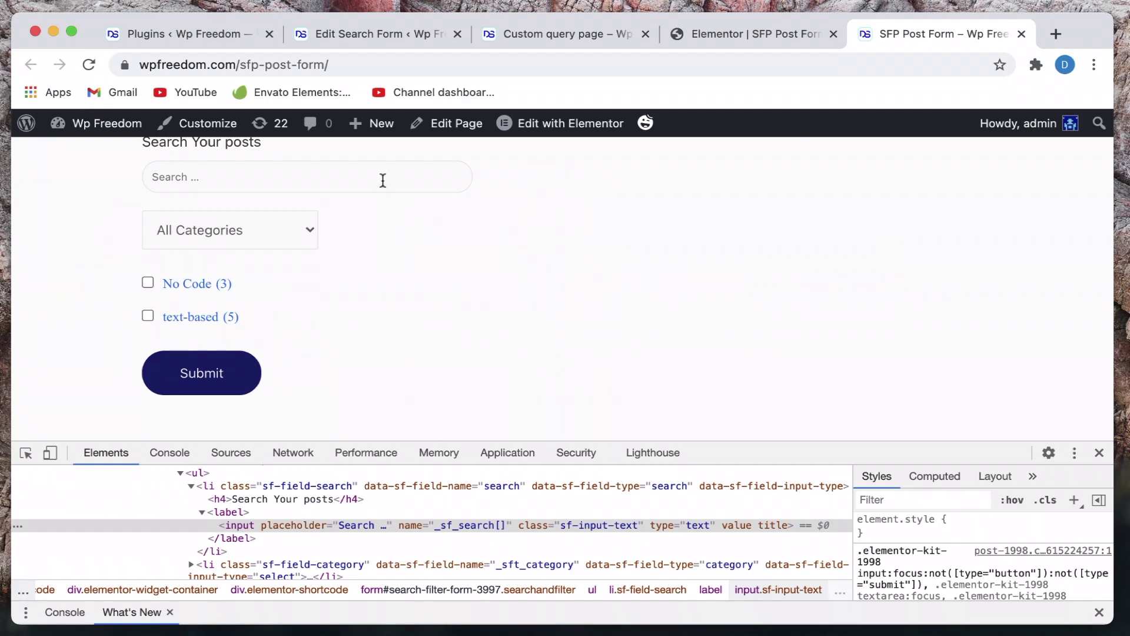
click(384, 180)
click(471, 267)
Inspect the All Categories dropdown on the live form and copy its class name sf-input-select.
click(26, 453)
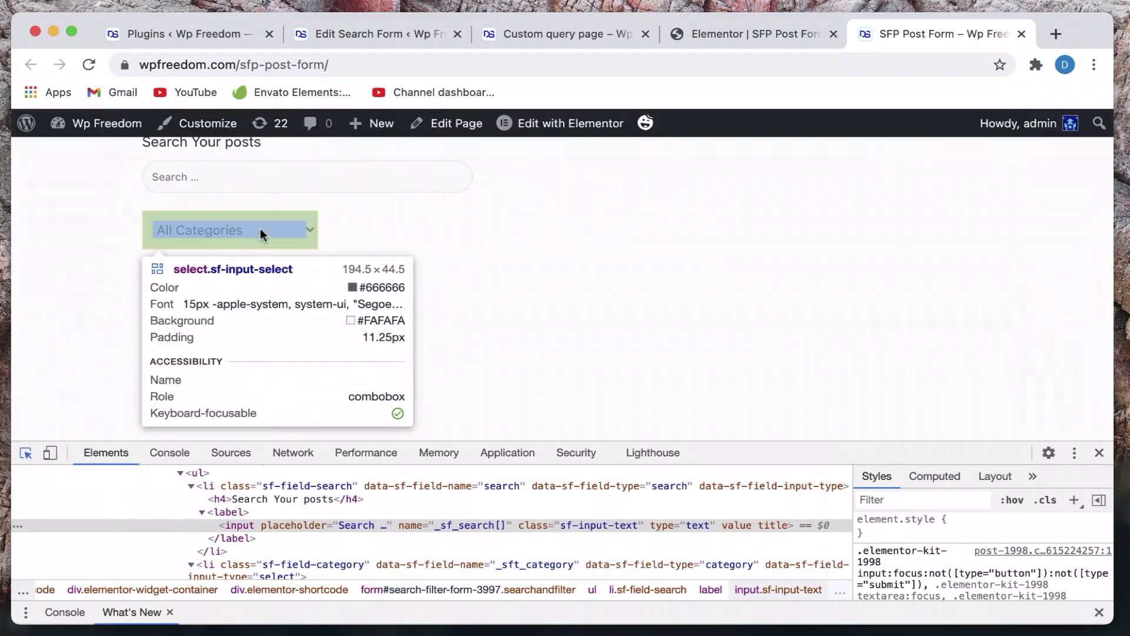
click(279, 229)
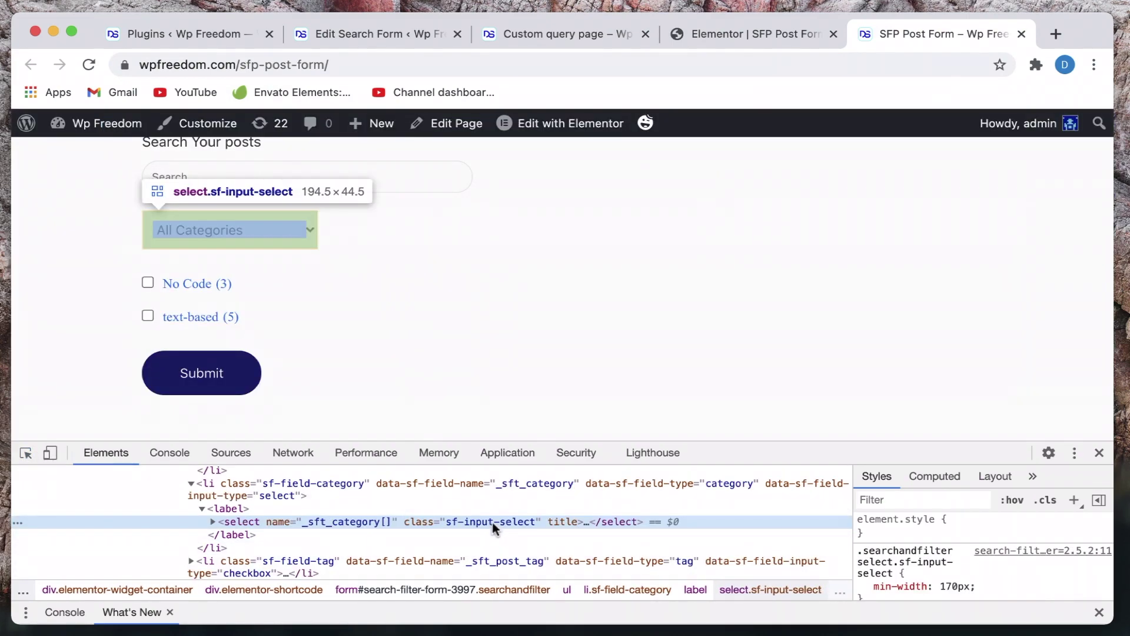
double_click(483, 521)
key(super+c)
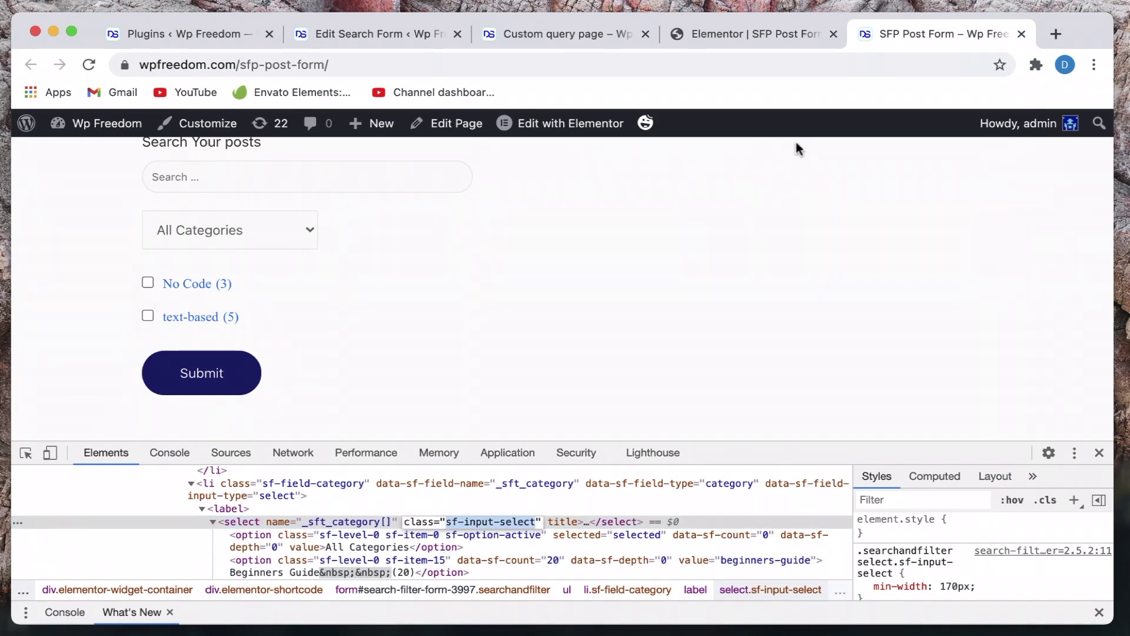
Add a .sf-input-select selector below the search input's rule in the Shortcode widget's custom CSS.
click(736, 33)
click(80, 321)
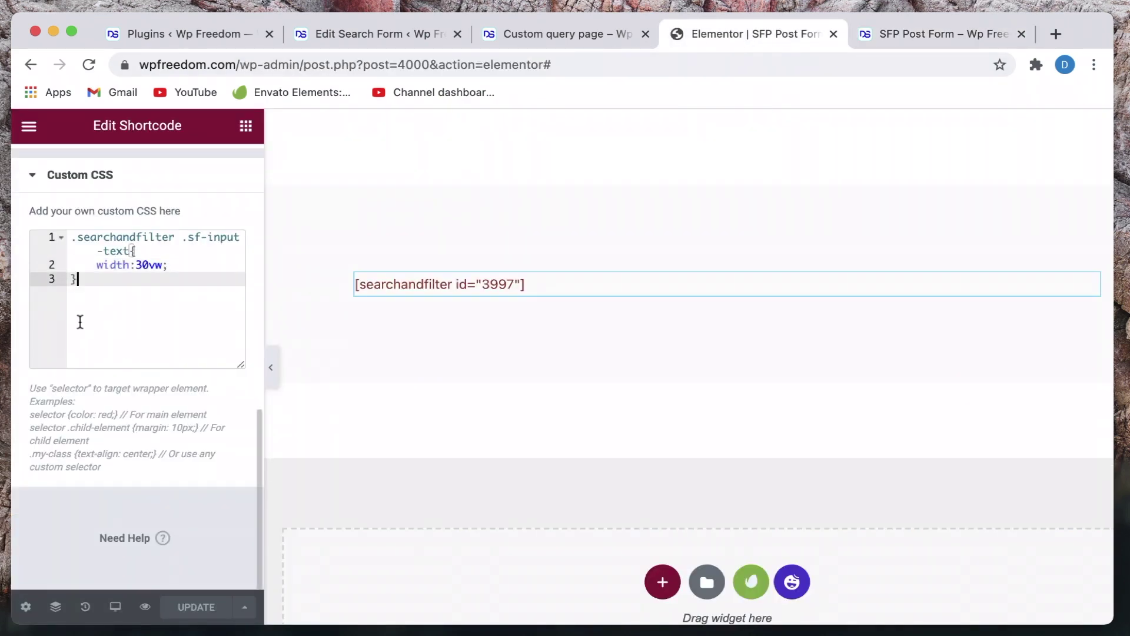
key(Return)
key(Return)
key(super+v)
click(73, 307)
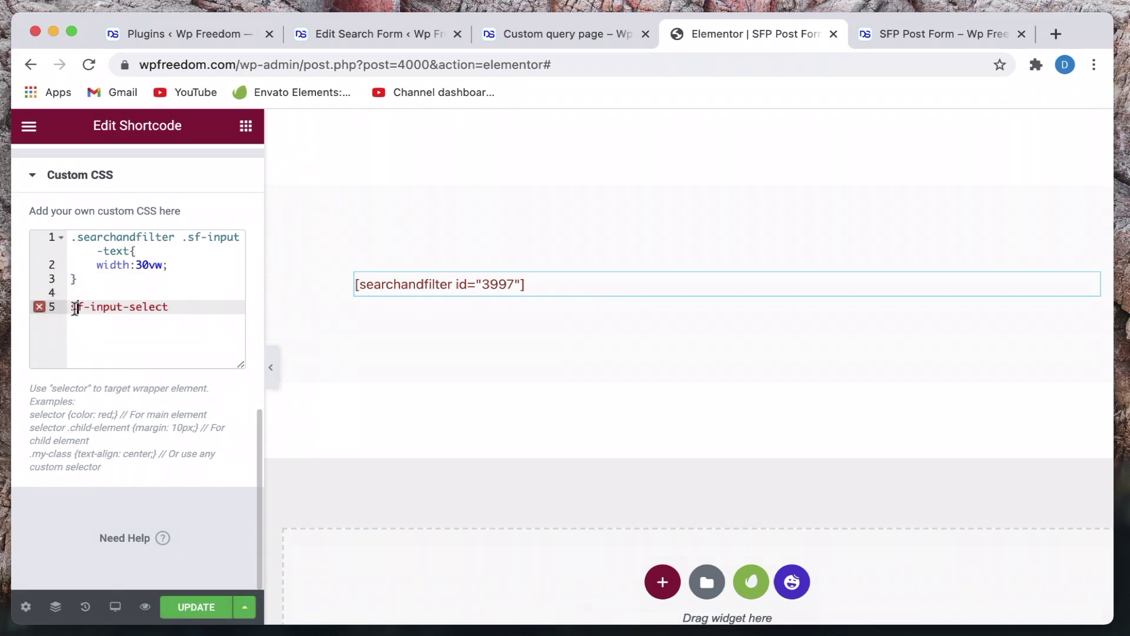
text(.)
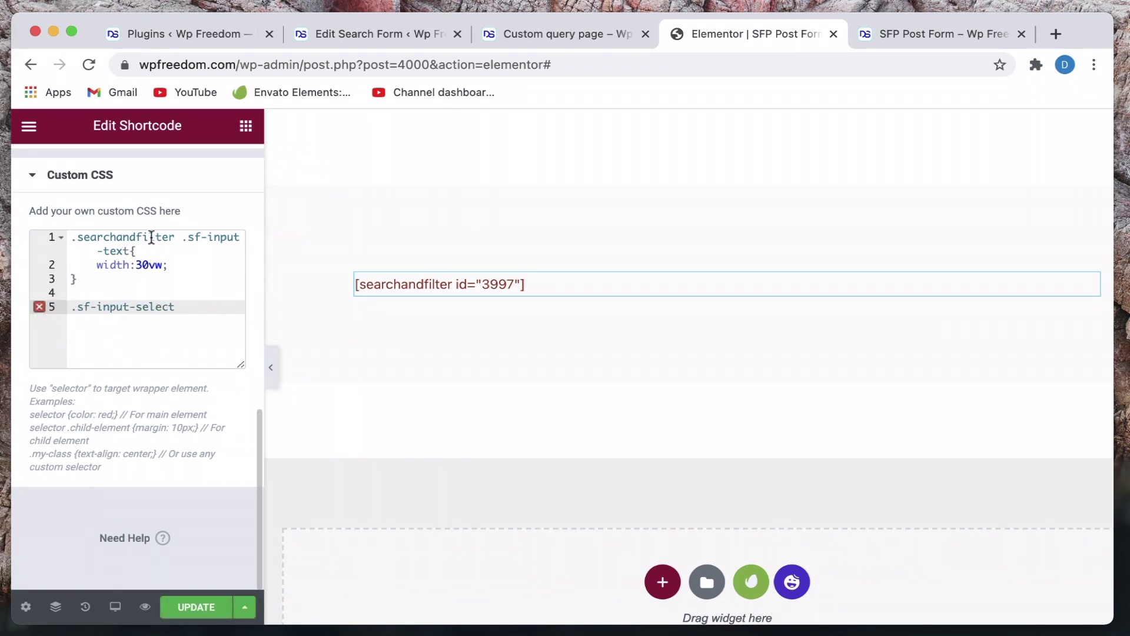
Prefix the .sf-input-select selector with .searchandfilter, separated by a space, and start its rule block.
double_click(152, 237)
click(71, 237)
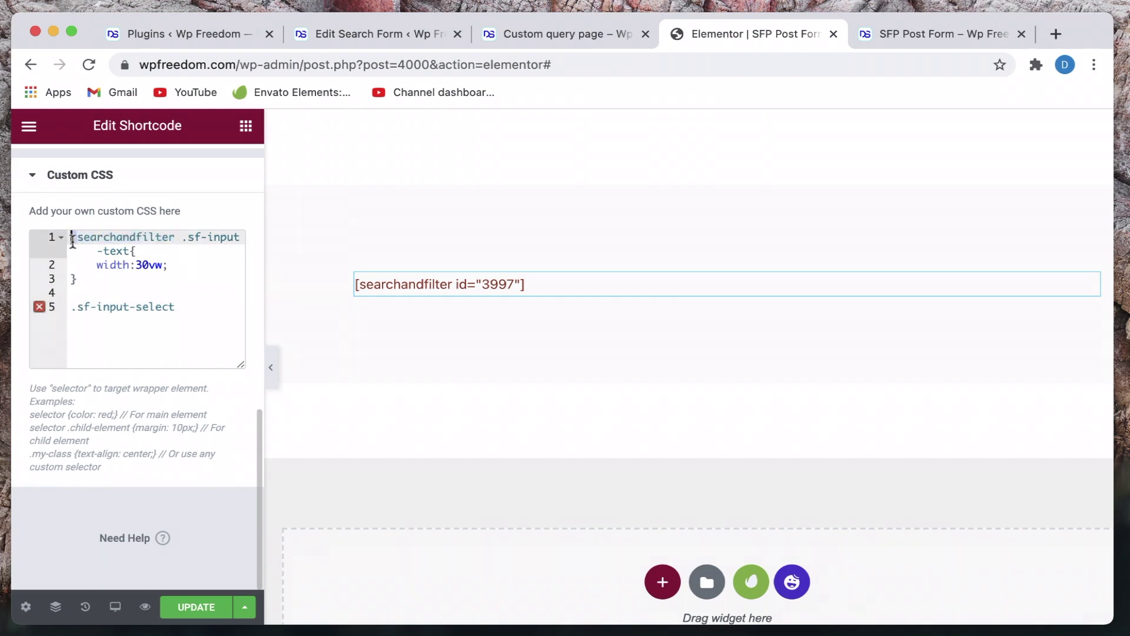
double_click(173, 238)
key(super+c)
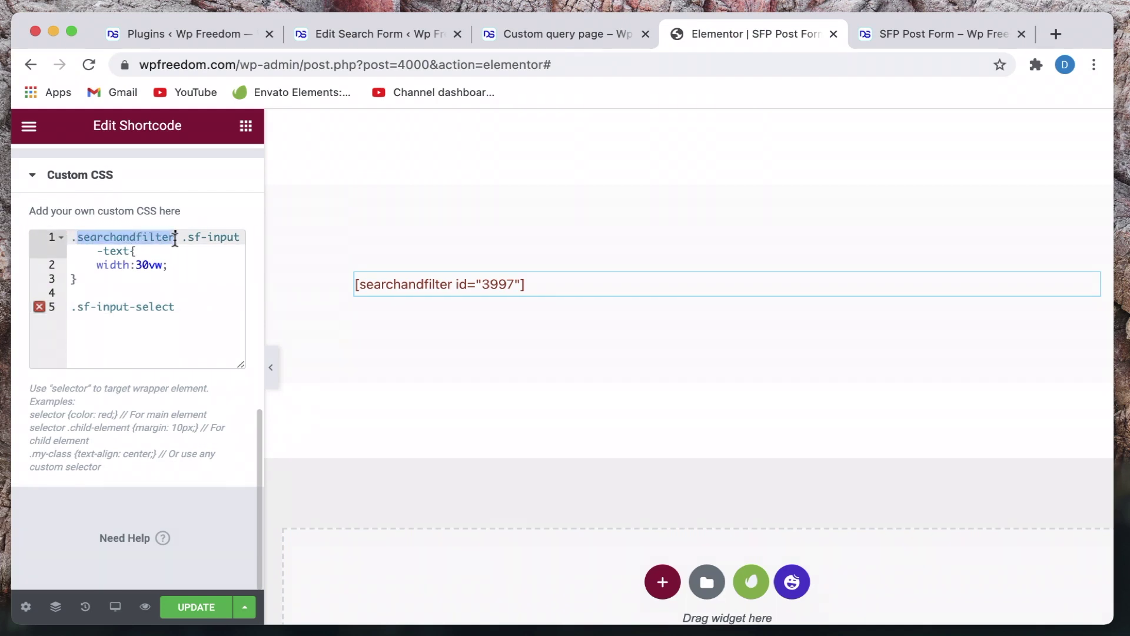
click(71, 308)
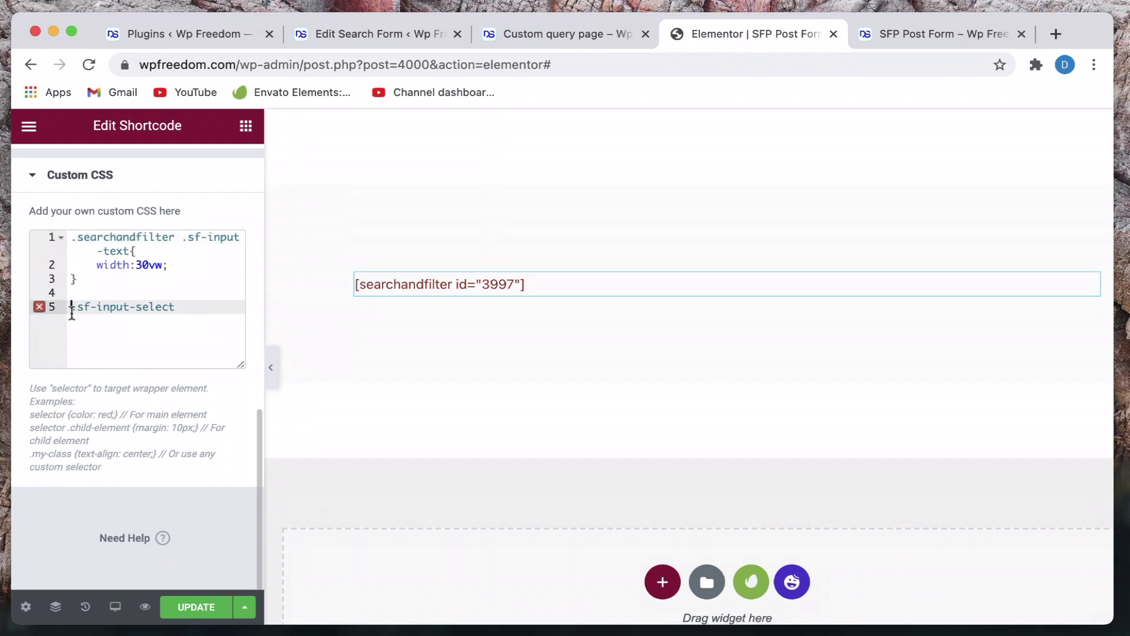
key(super+v)
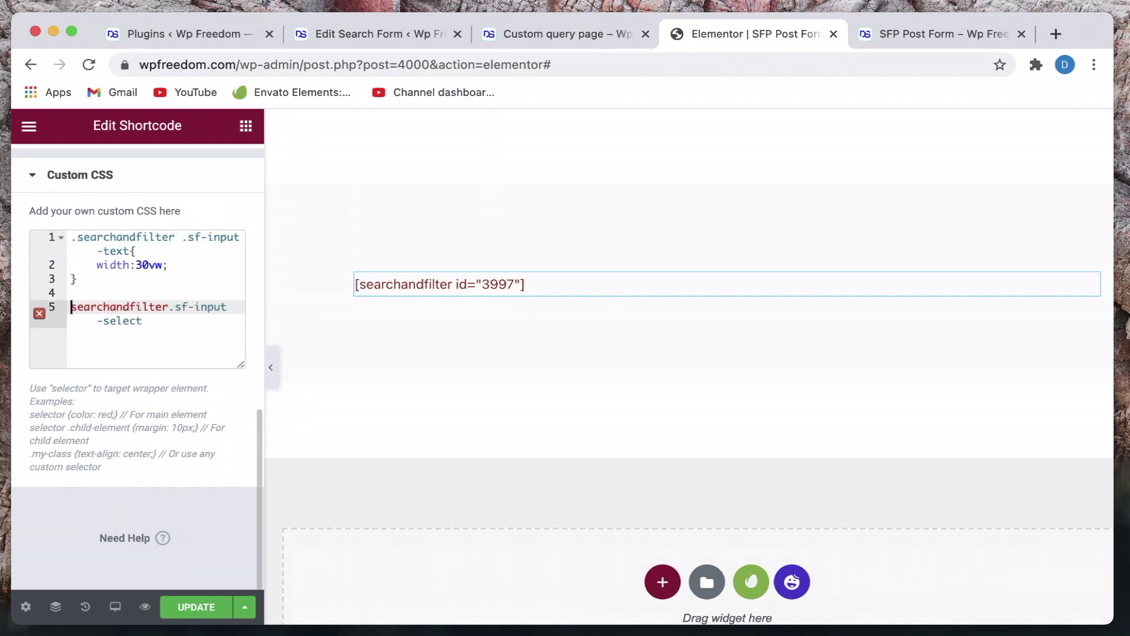
key(super+Left)
text(.)
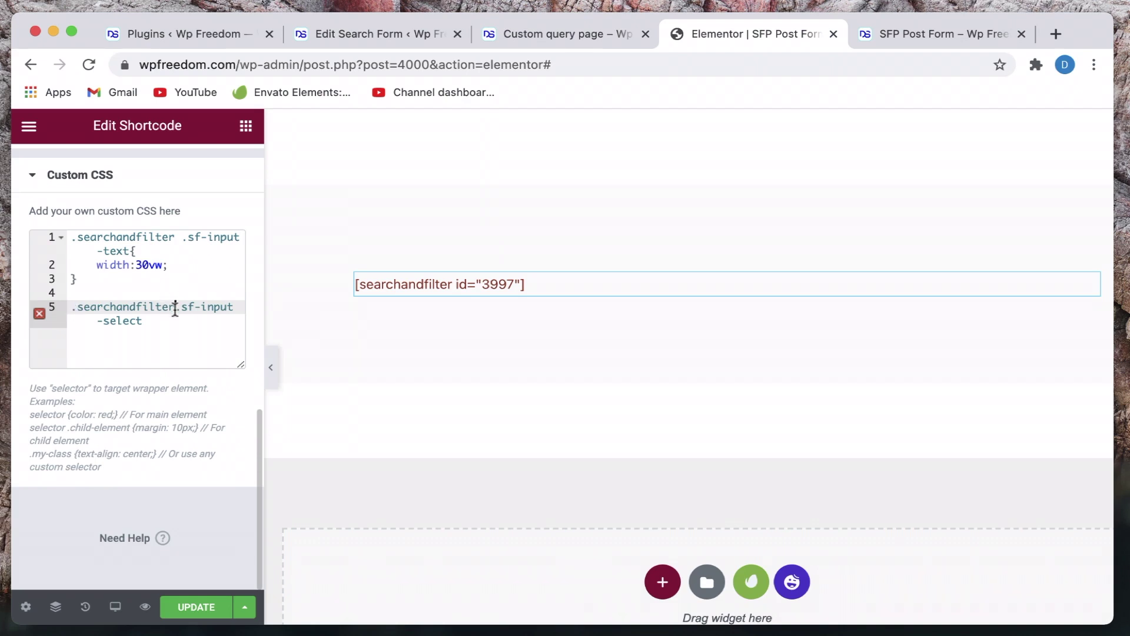
key(alt+Right)
click(157, 326)
text({)
key(Return)
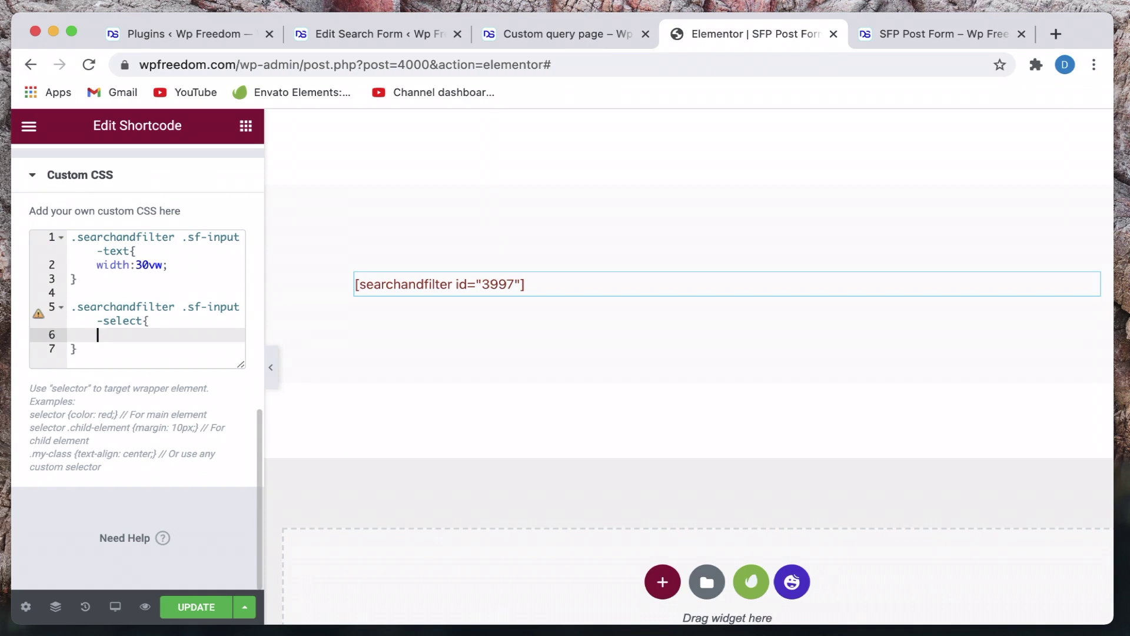
Add border:1px solid black to the search input's CSS rule, update the page and reload the live form to check it.
click(194, 262)
key(Return)
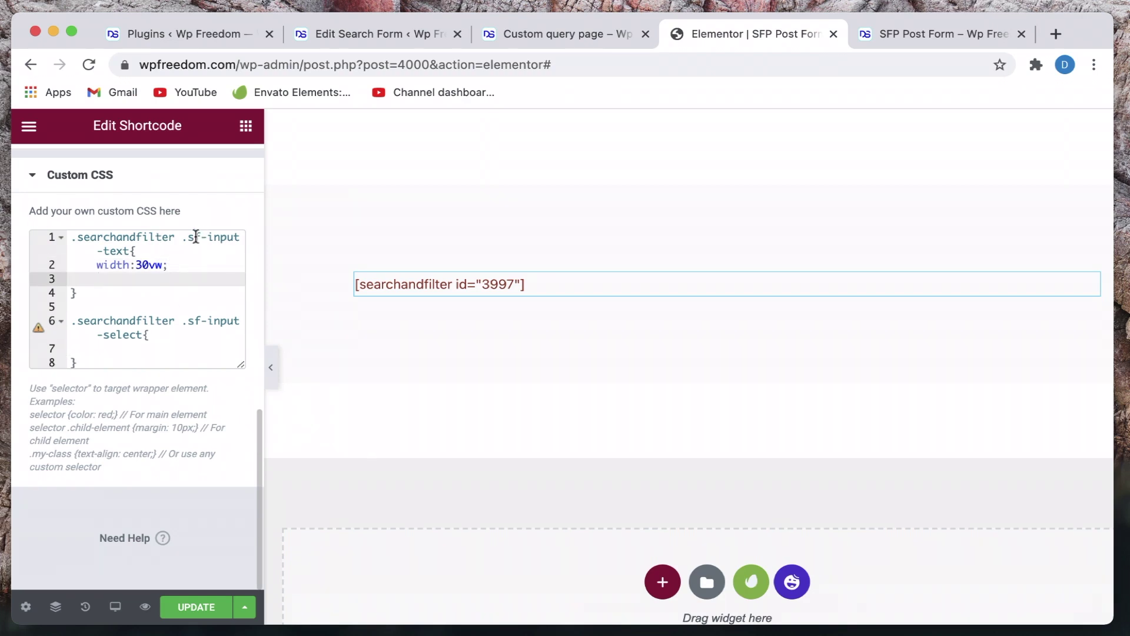
text(border:1px solid )
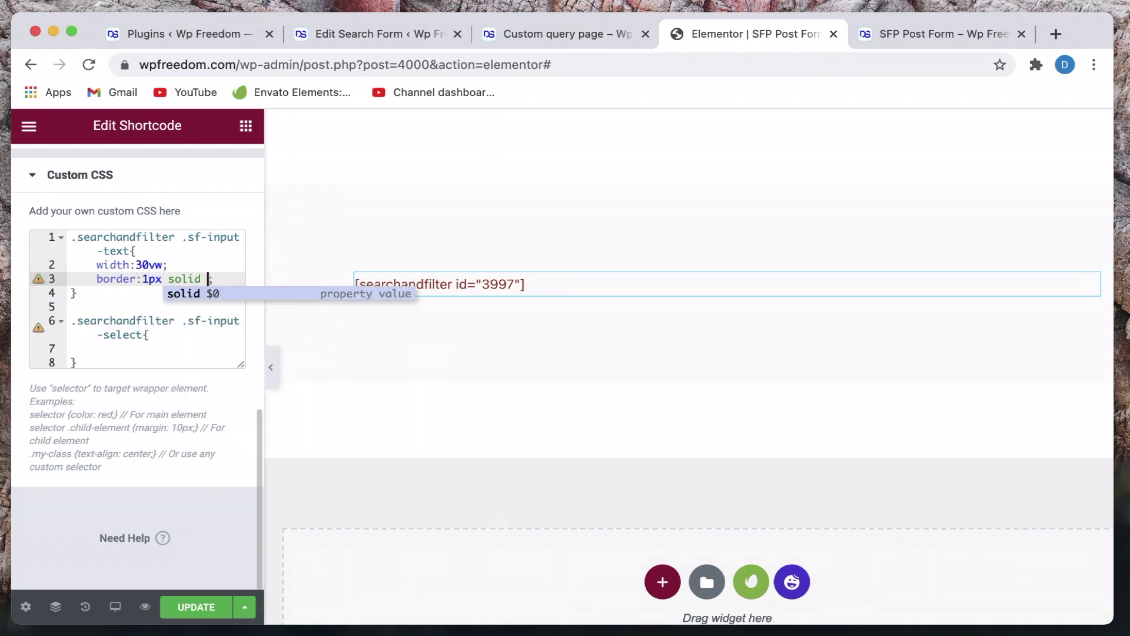
text(black)
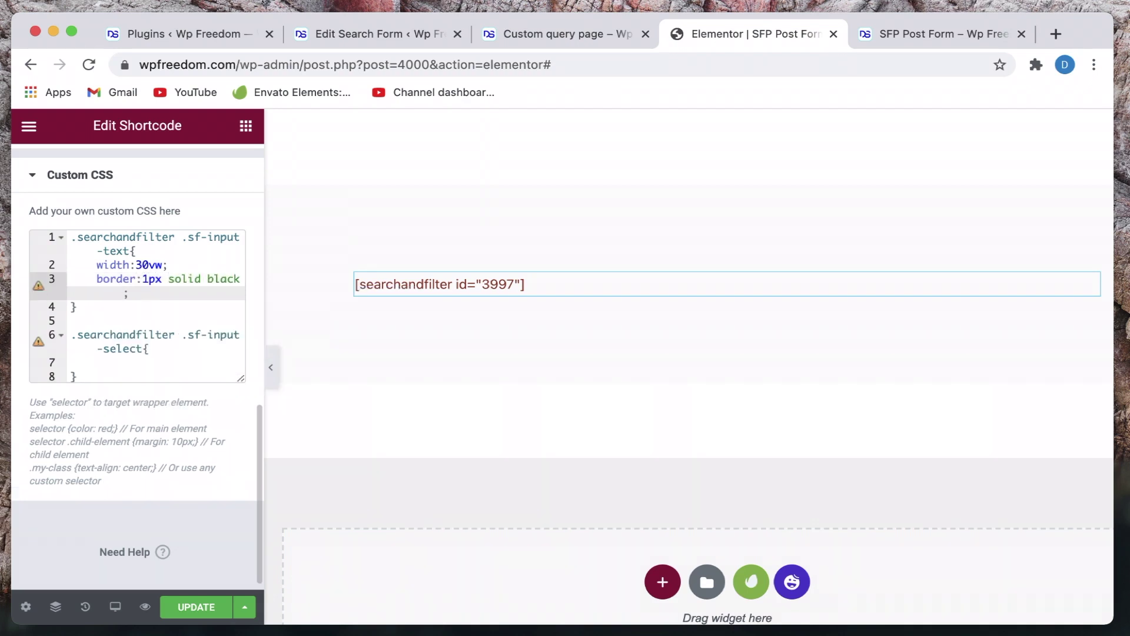
click(196, 606)
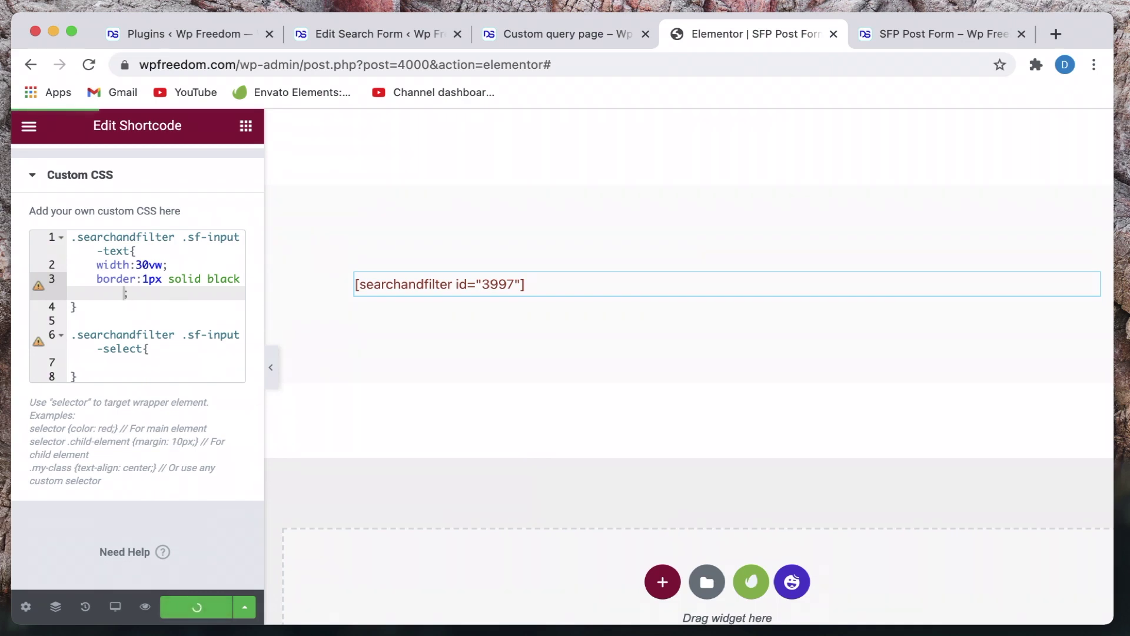
click(914, 40)
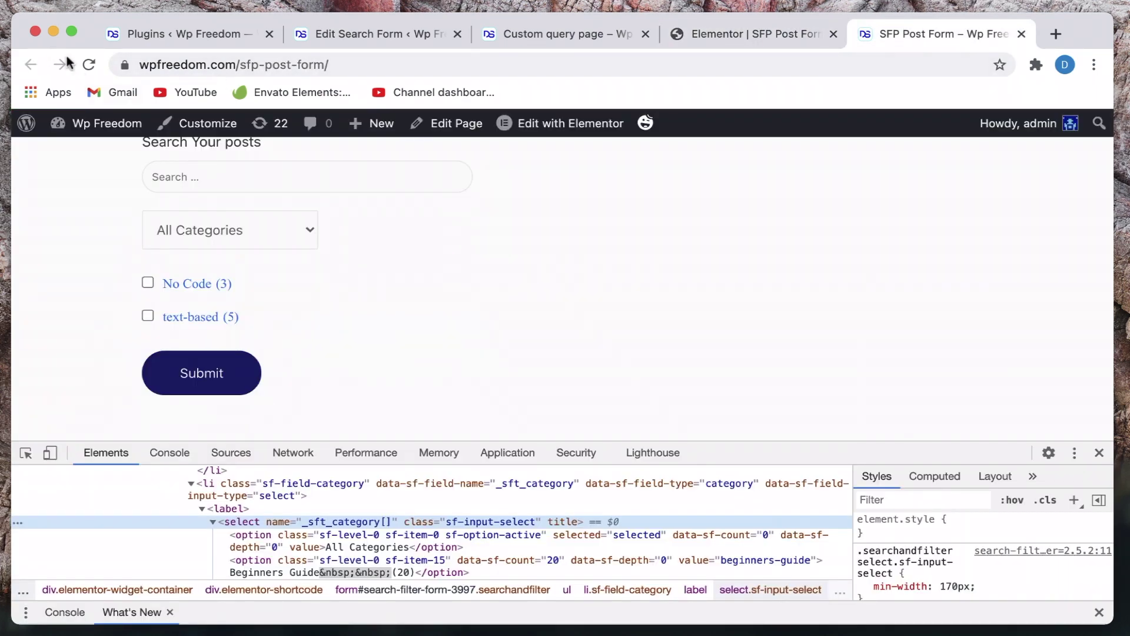
click(86, 68)
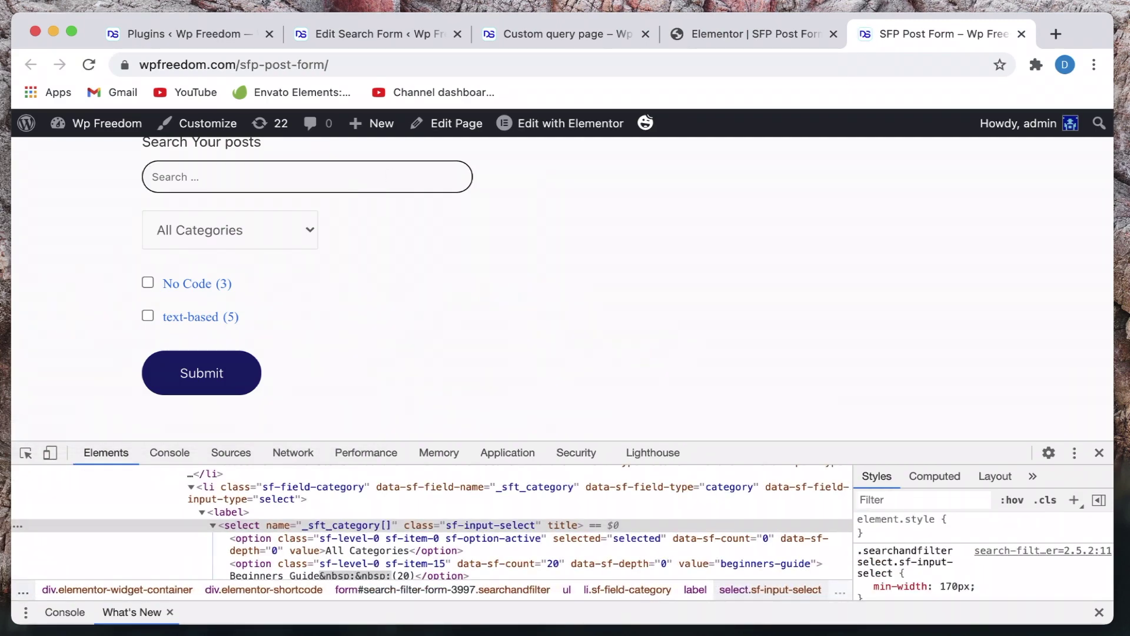
Add width:30vw to the .searchandfilter .sf-input-select rule and update the page.
click(758, 37)
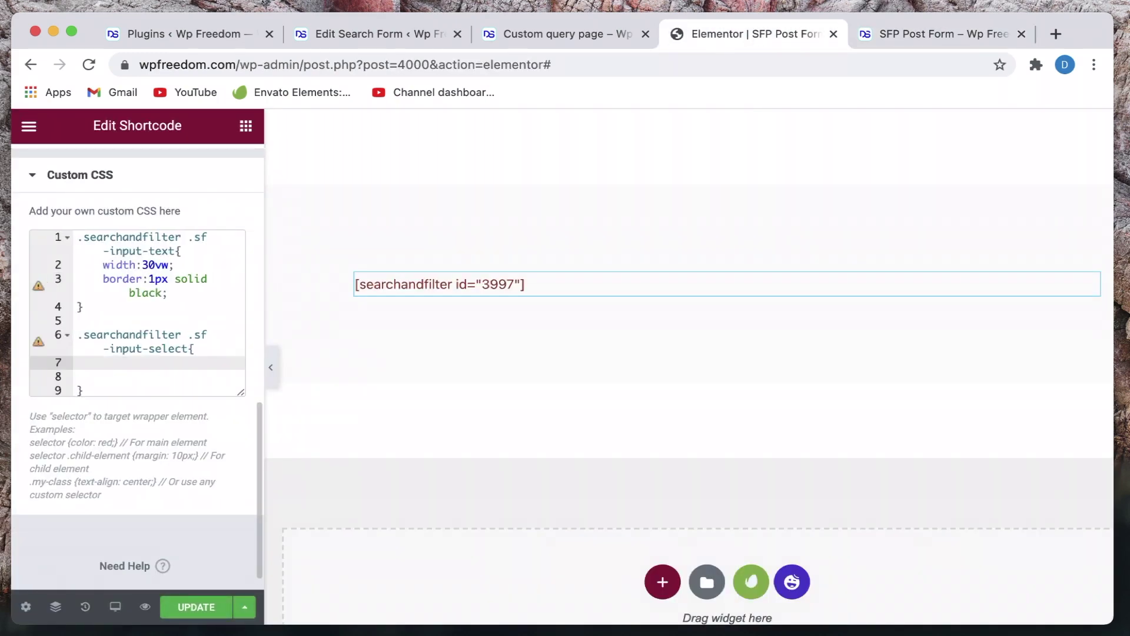
text(wi)
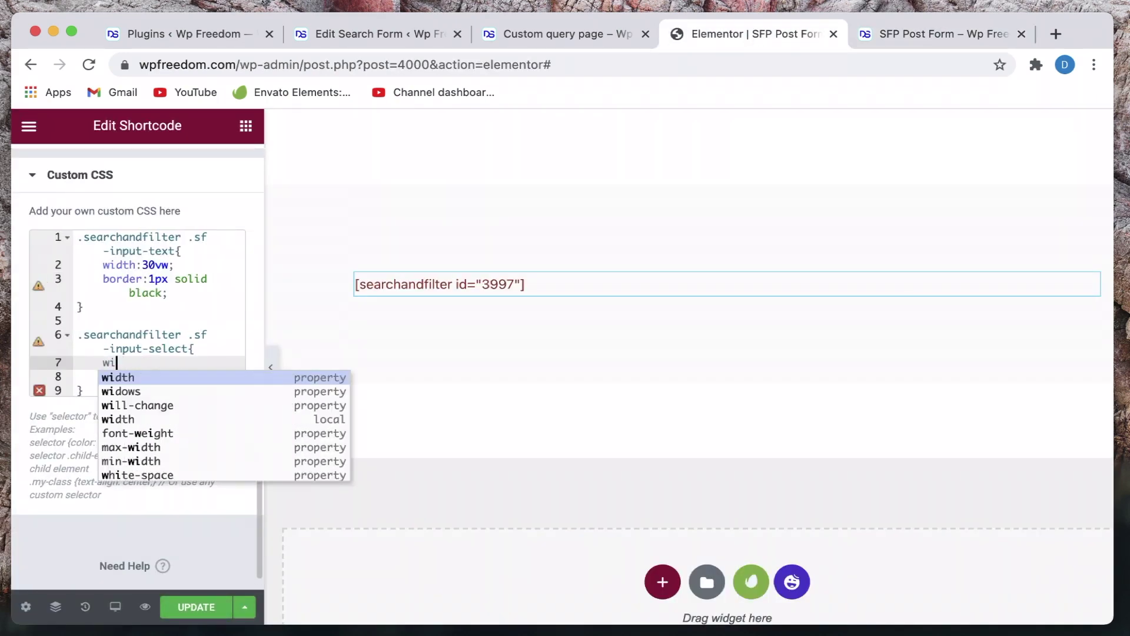
text(dth)
text(:30)
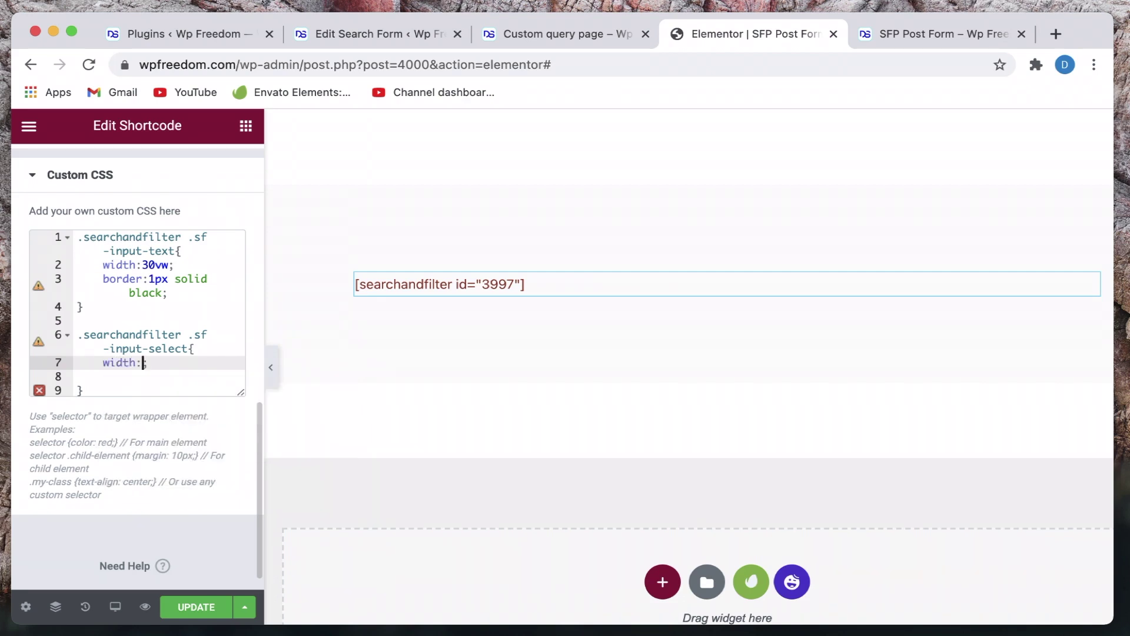
text(vw)
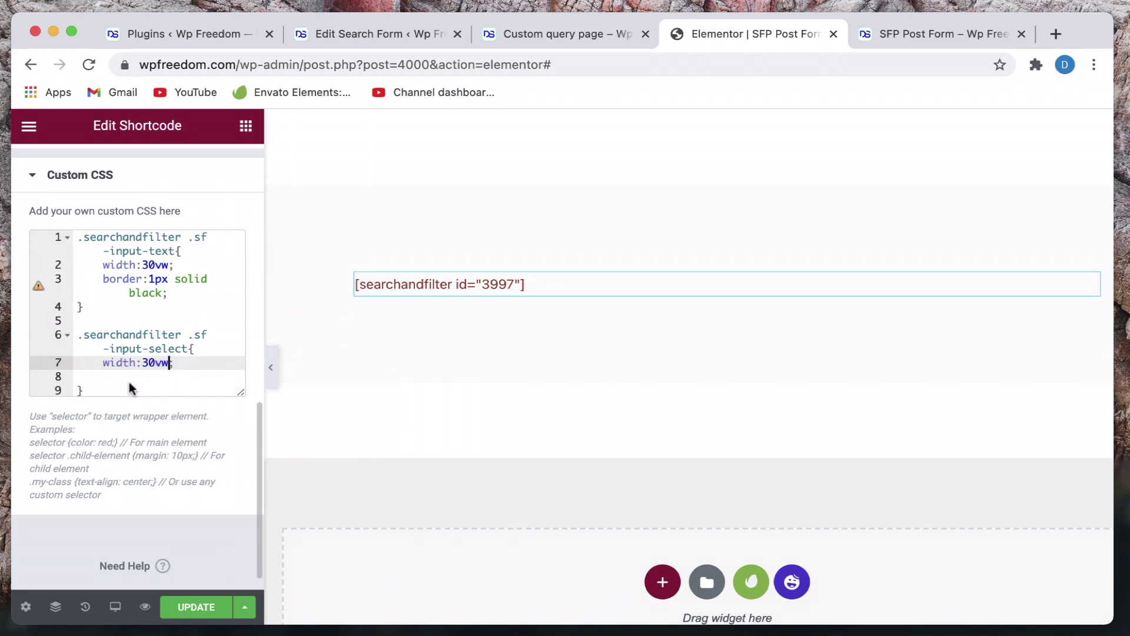
click(207, 611)
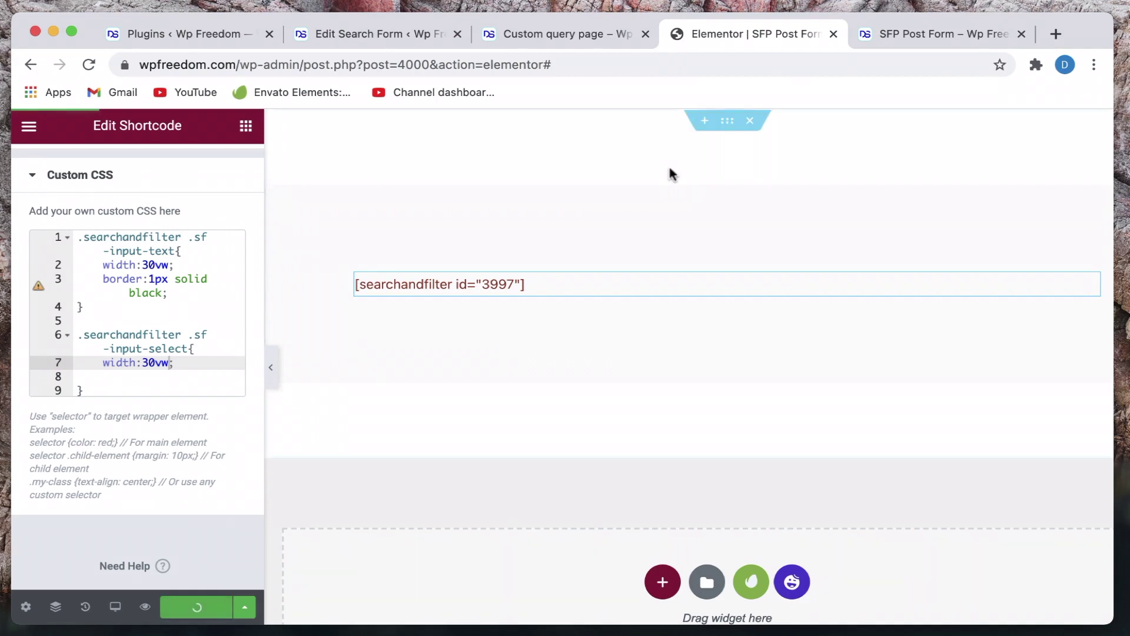
Reload the live SFP Post Form page and try the category dropdown to check its width.
click(935, 29)
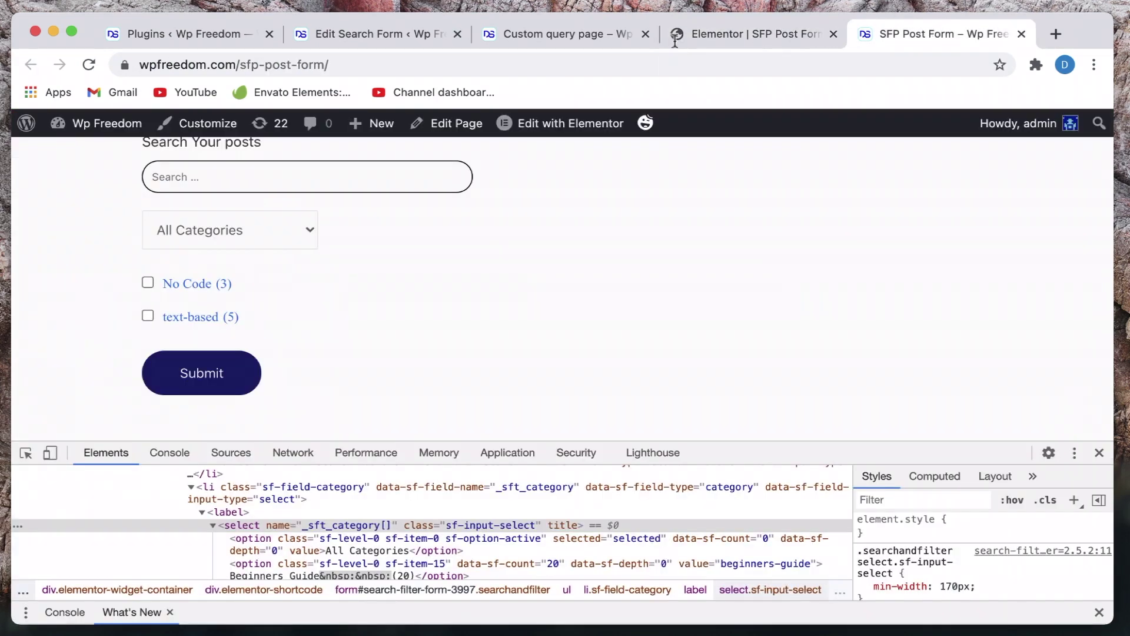
click(89, 65)
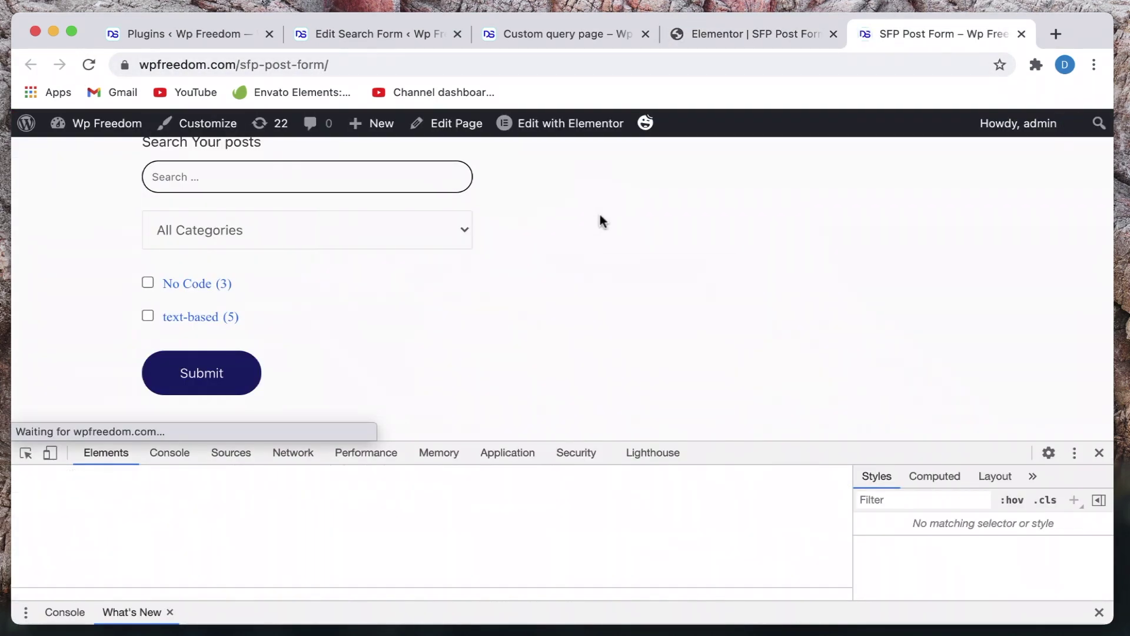
click(457, 229)
click(588, 209)
Copy the search input's border declaration into the .sf-input-select rule and change its colour to blue.
click(772, 35)
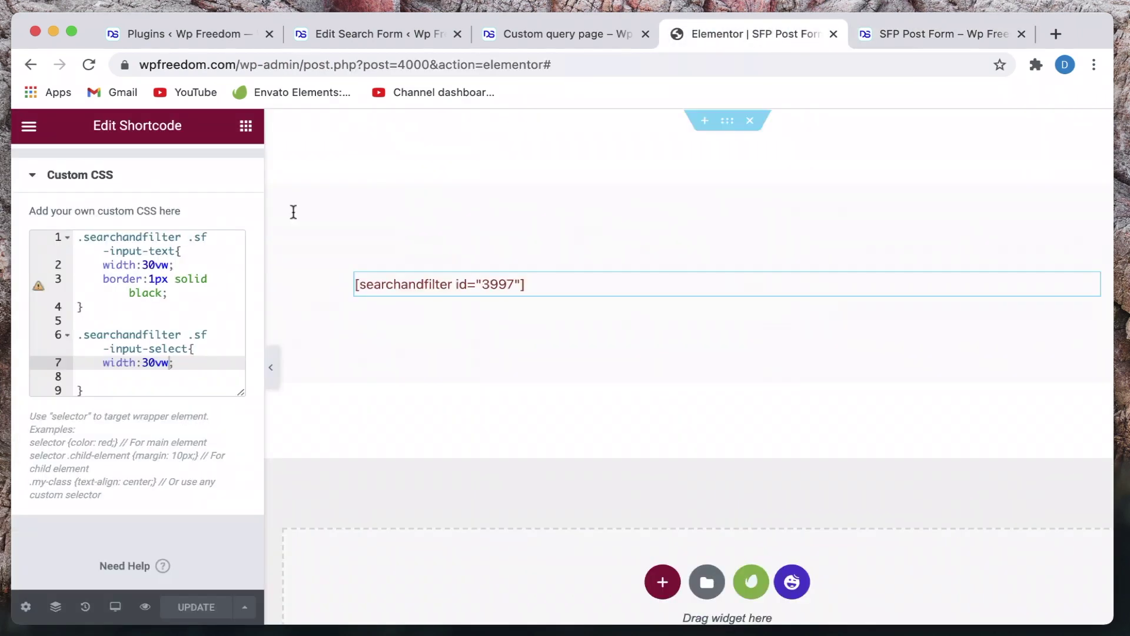
key(Return)
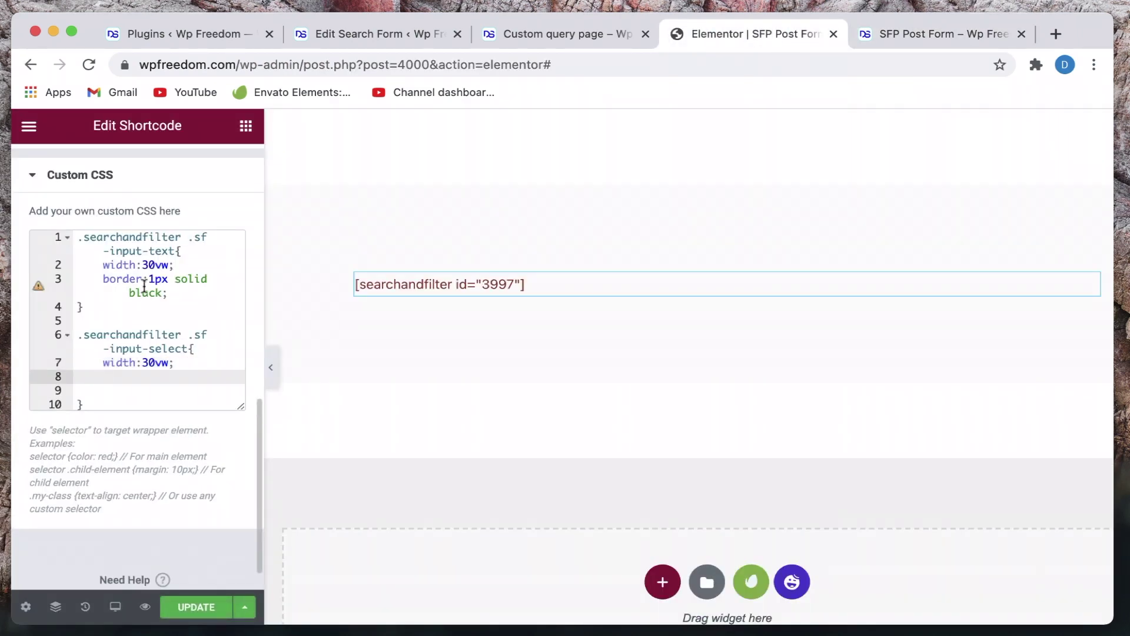
click(102, 279)
shift+click(184, 293)
key(super+c)
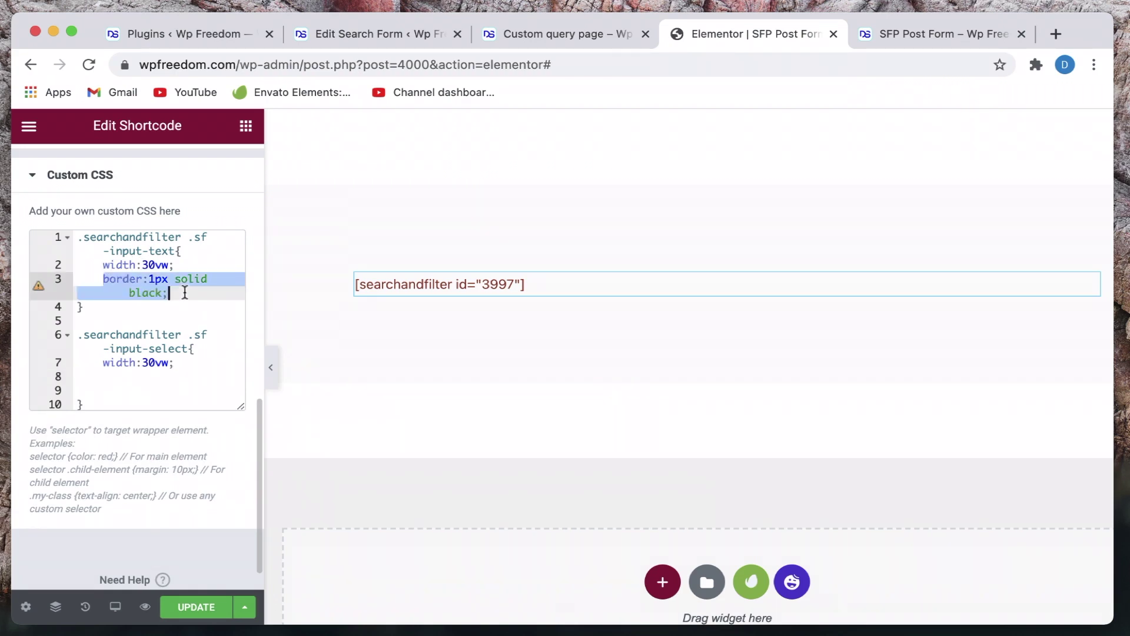
click(124, 379)
key(super+v)
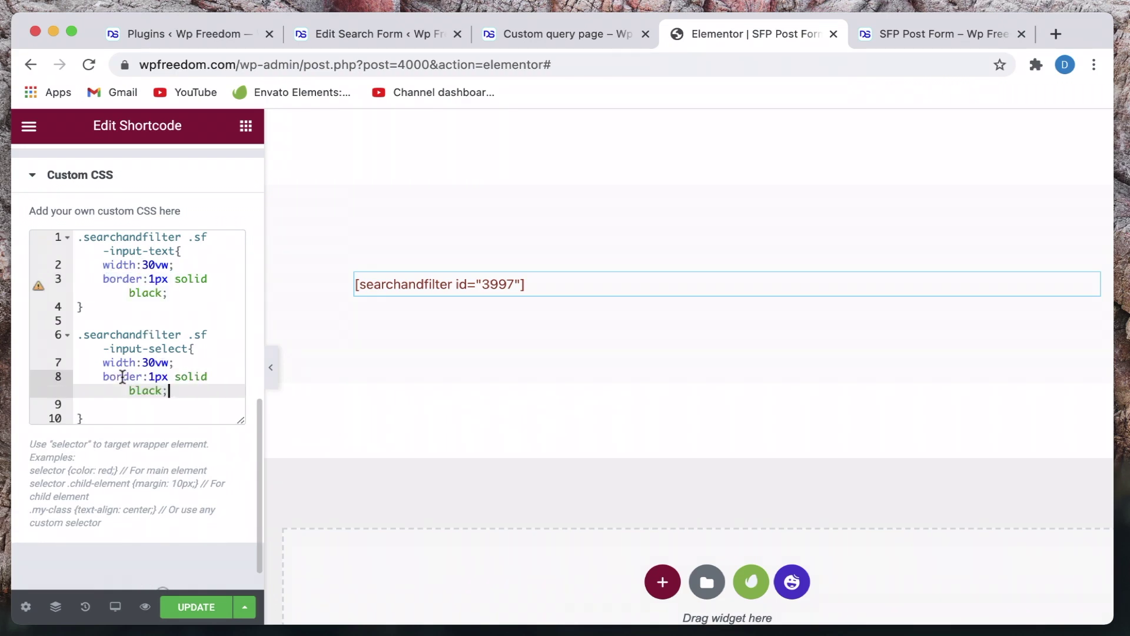
double_click(139, 391)
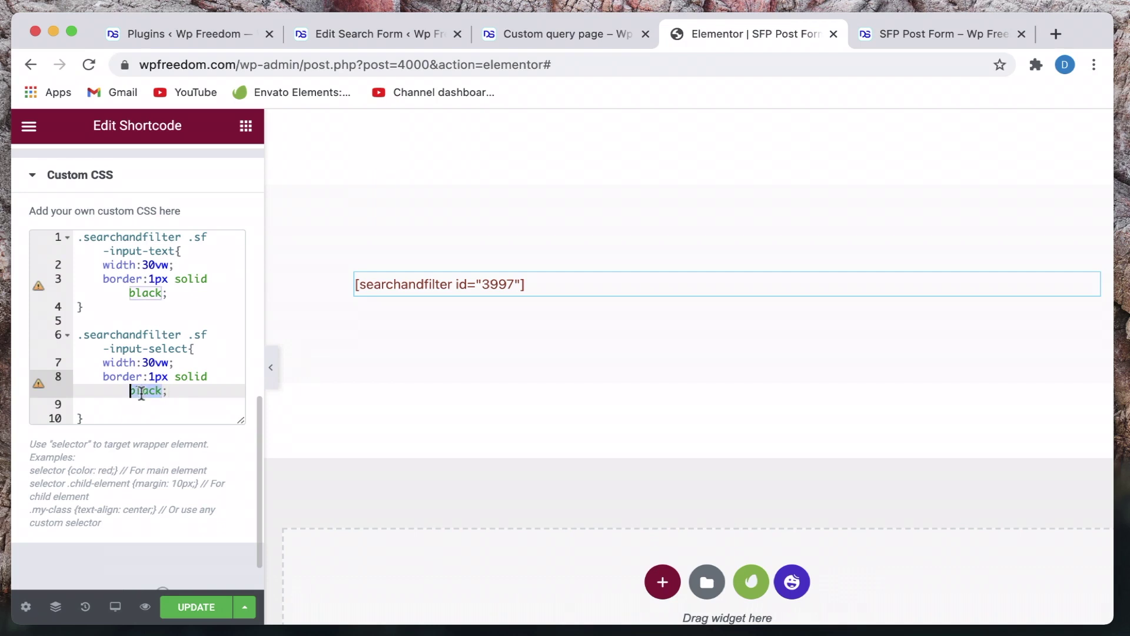
text(blue)
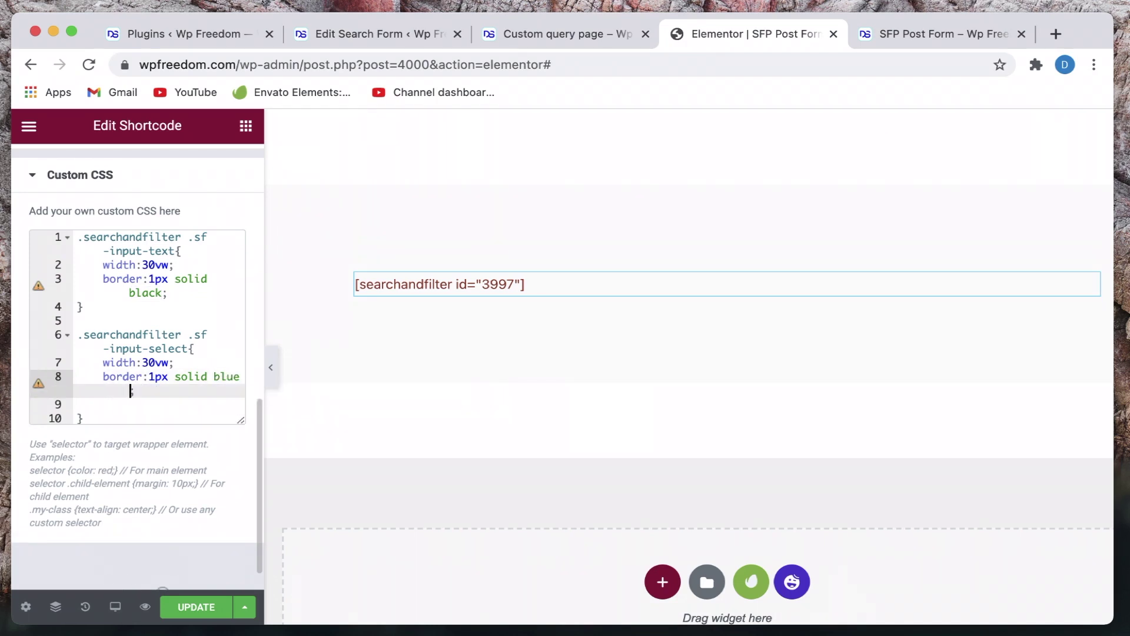
Update the page and reload the live form to check the category dropdown's border.
click(212, 608)
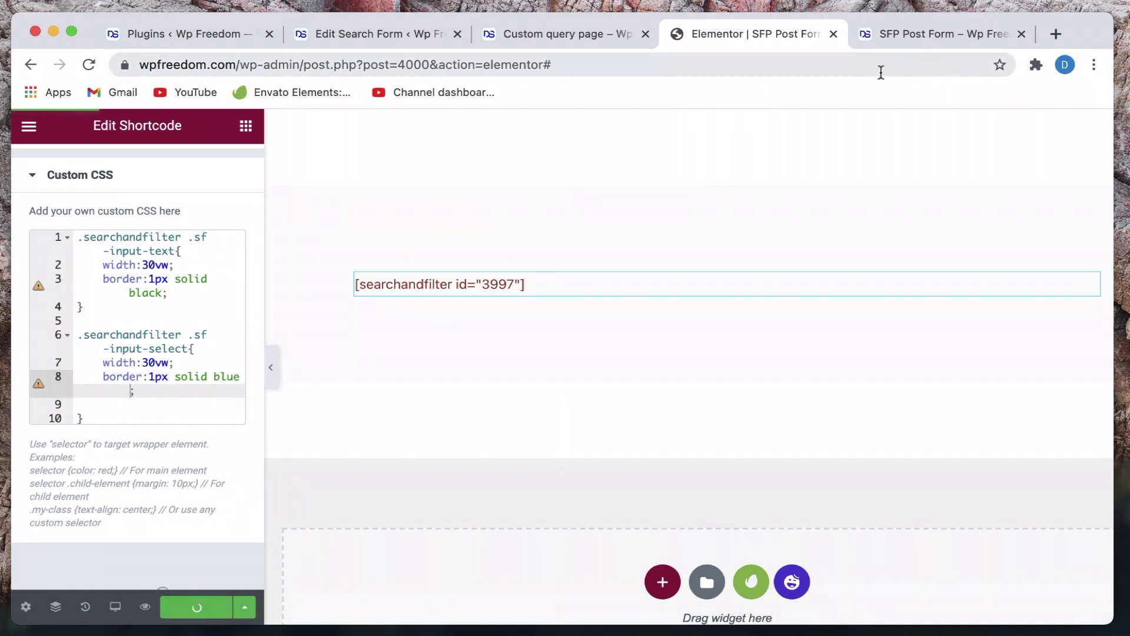
click(928, 43)
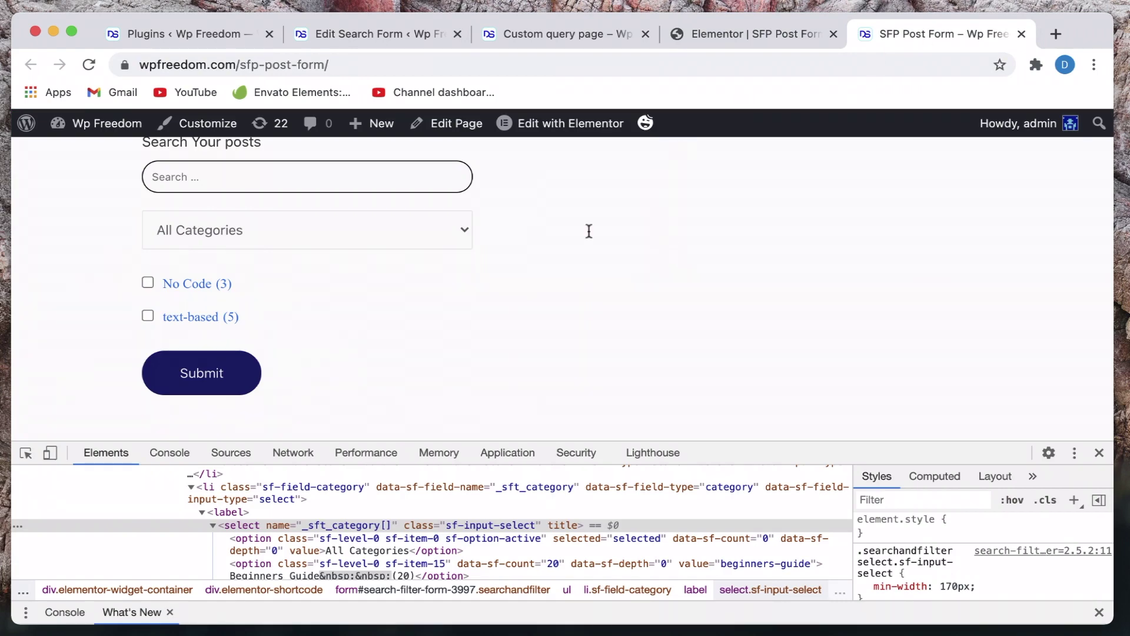
click(89, 65)
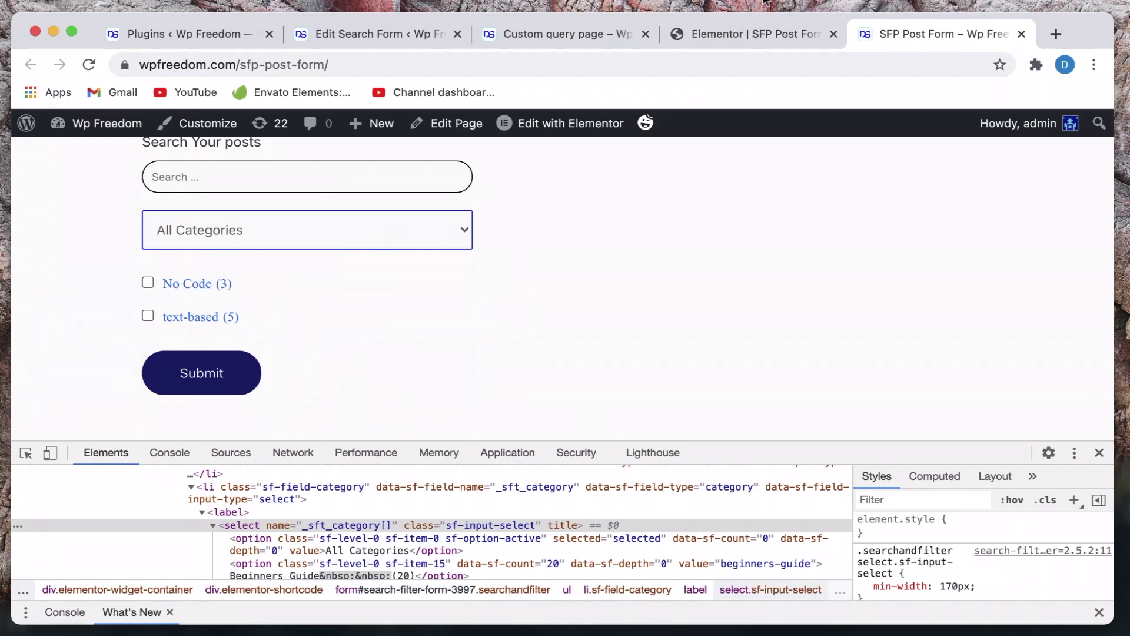
Inspect the No Code checkbox on the live SFP Post Form page and pick out its input's class name, sf-input-checkbox.
click(751, 39)
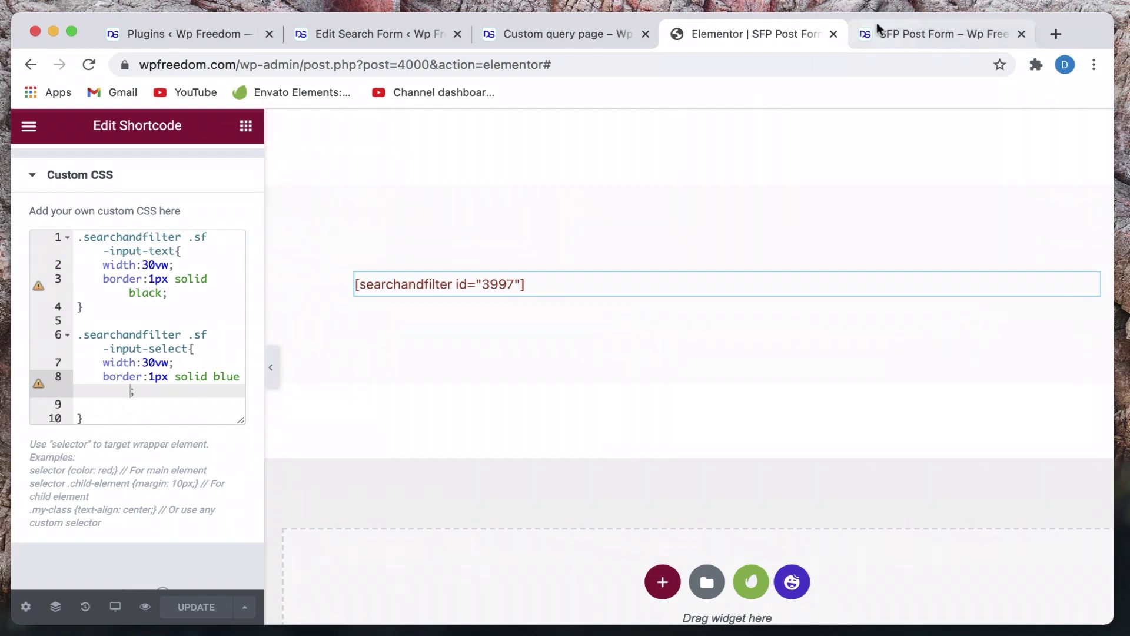
click(914, 43)
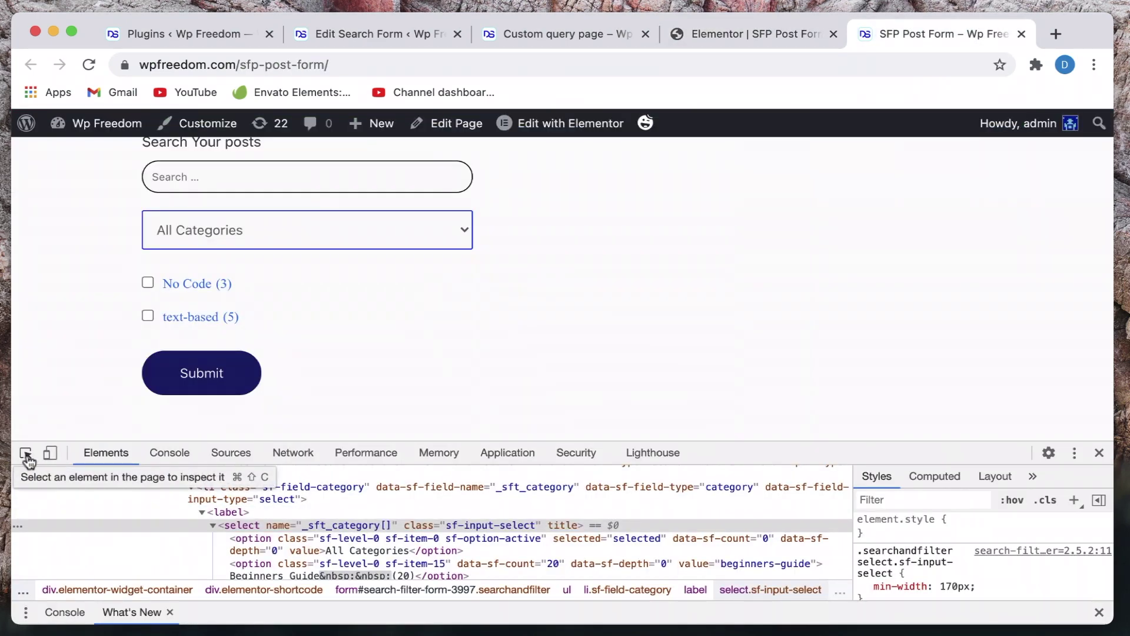
click(26, 453)
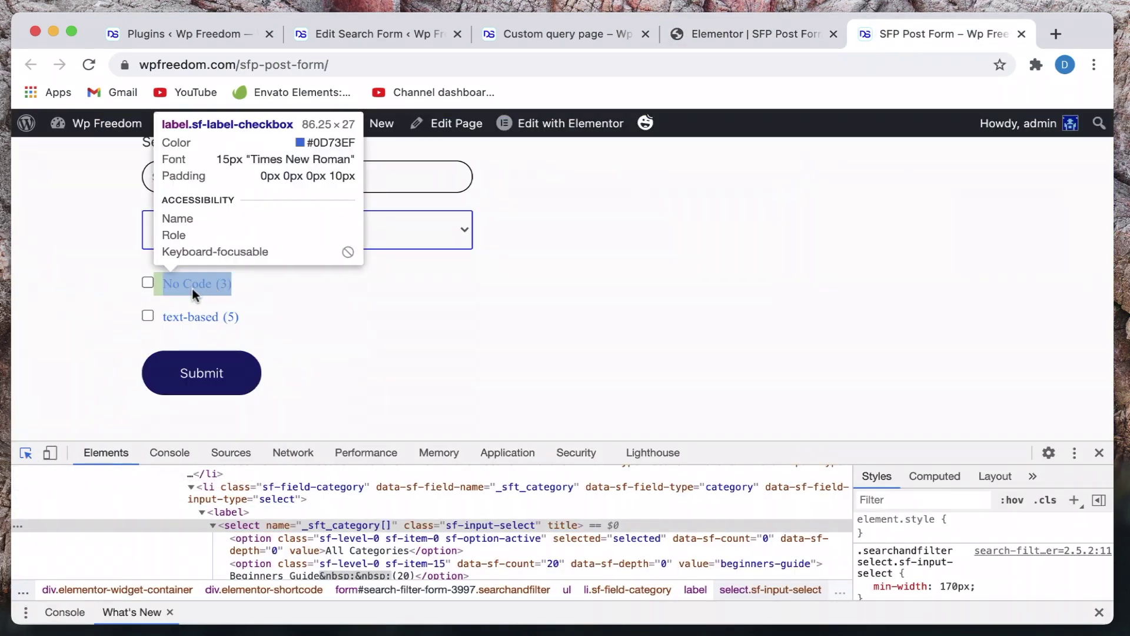
click(193, 288)
scroll(435, 530, up, 1)
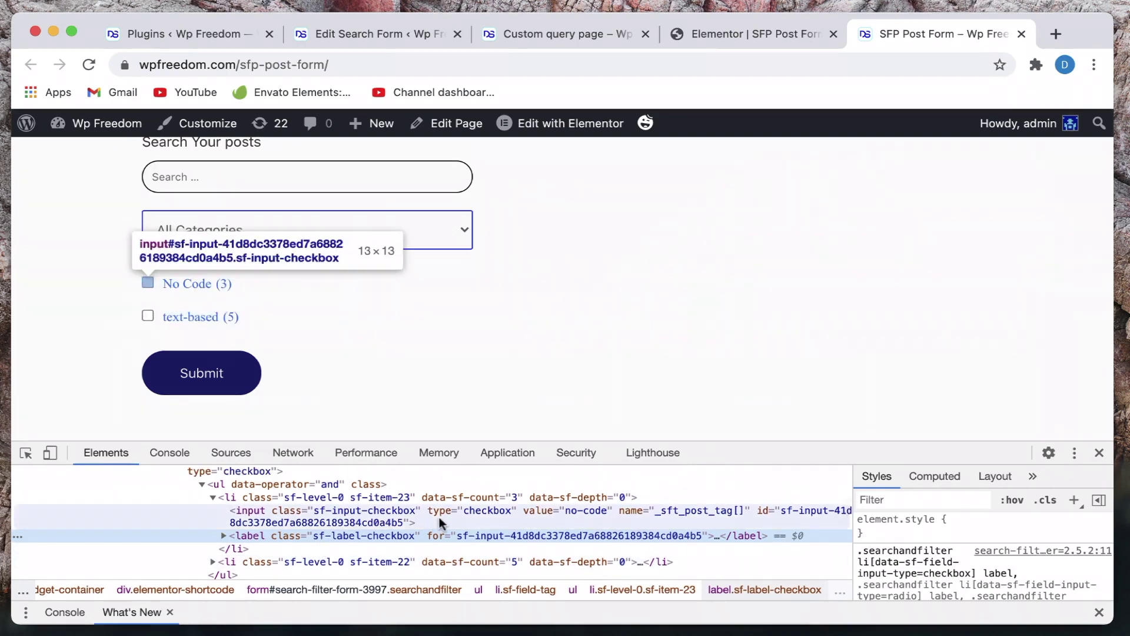
click(394, 510)
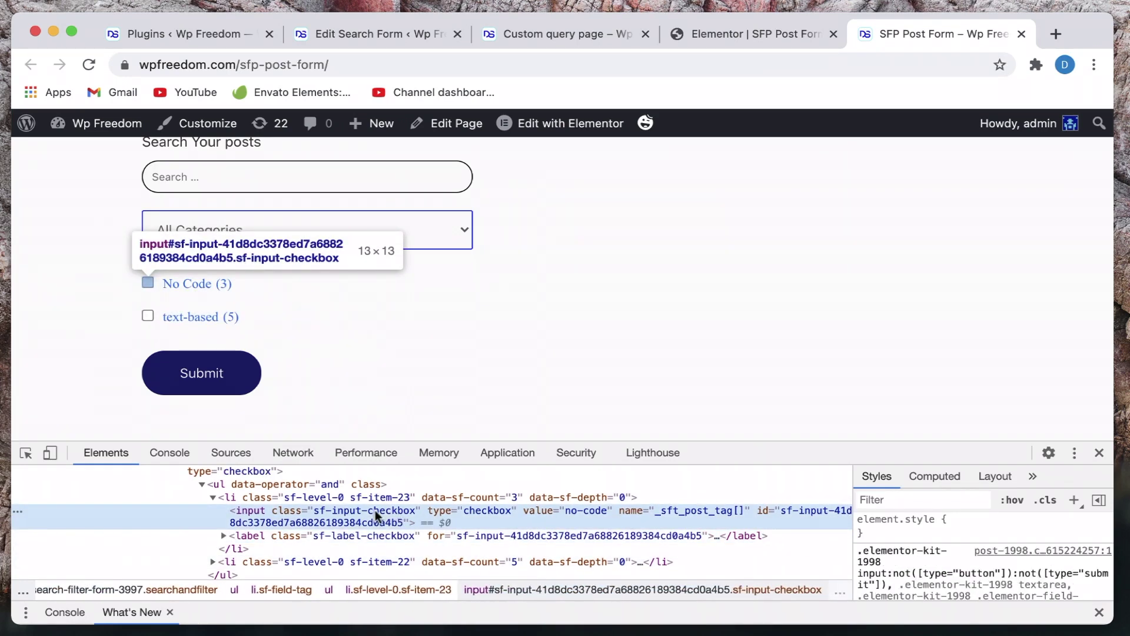
double_click(376, 511)
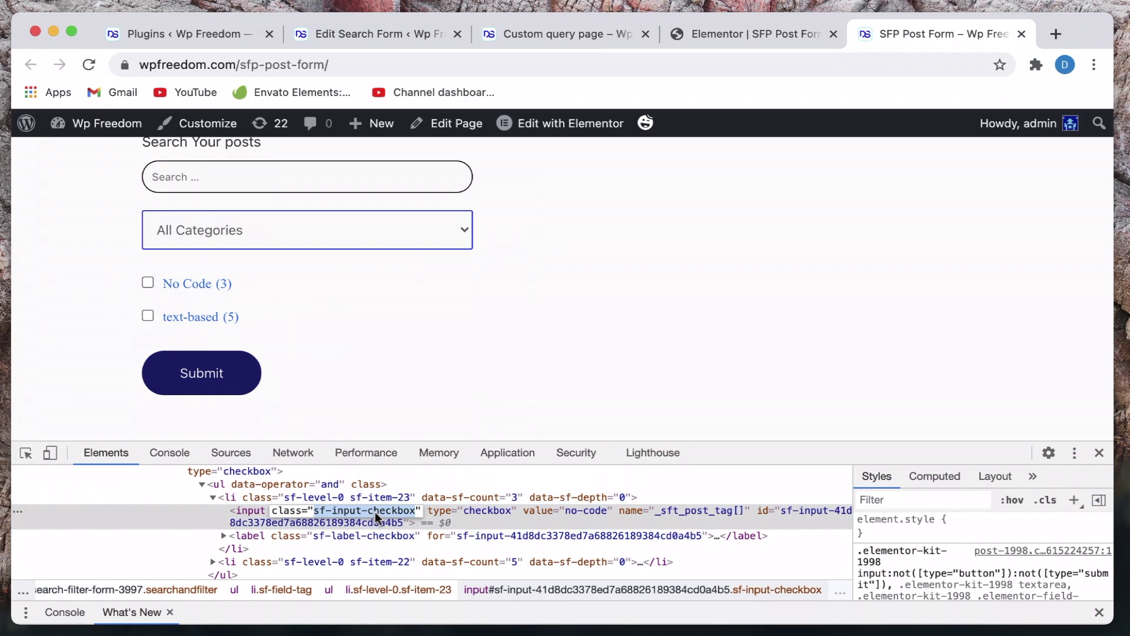
click(187, 515)
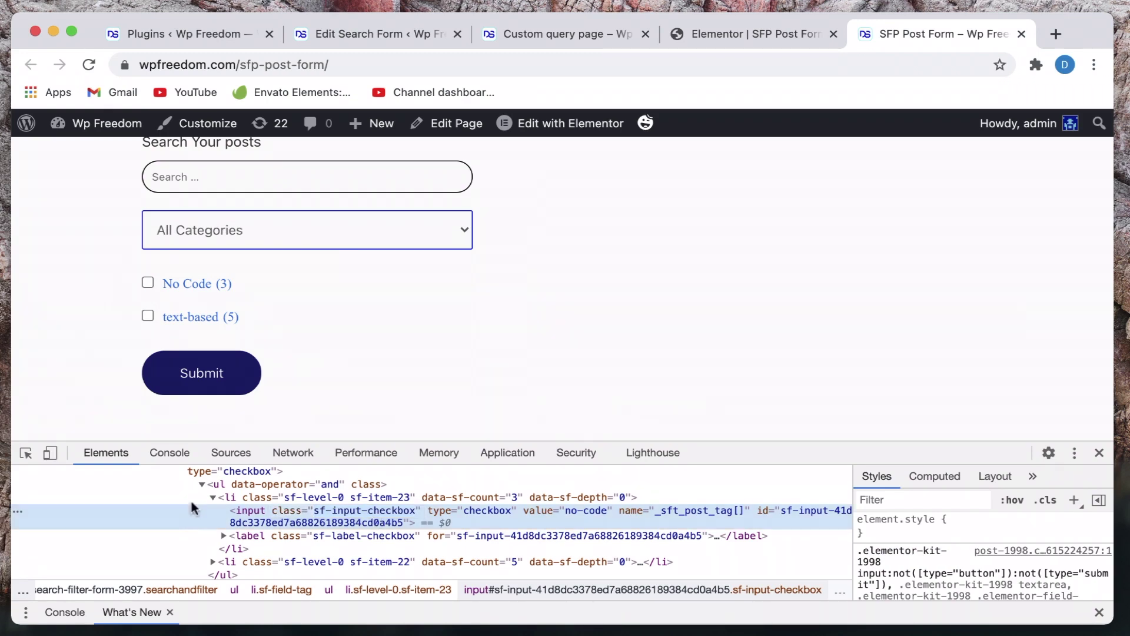
Examine the list items that wrap the No Code and text-based checkboxes in the page markup.
click(304, 497)
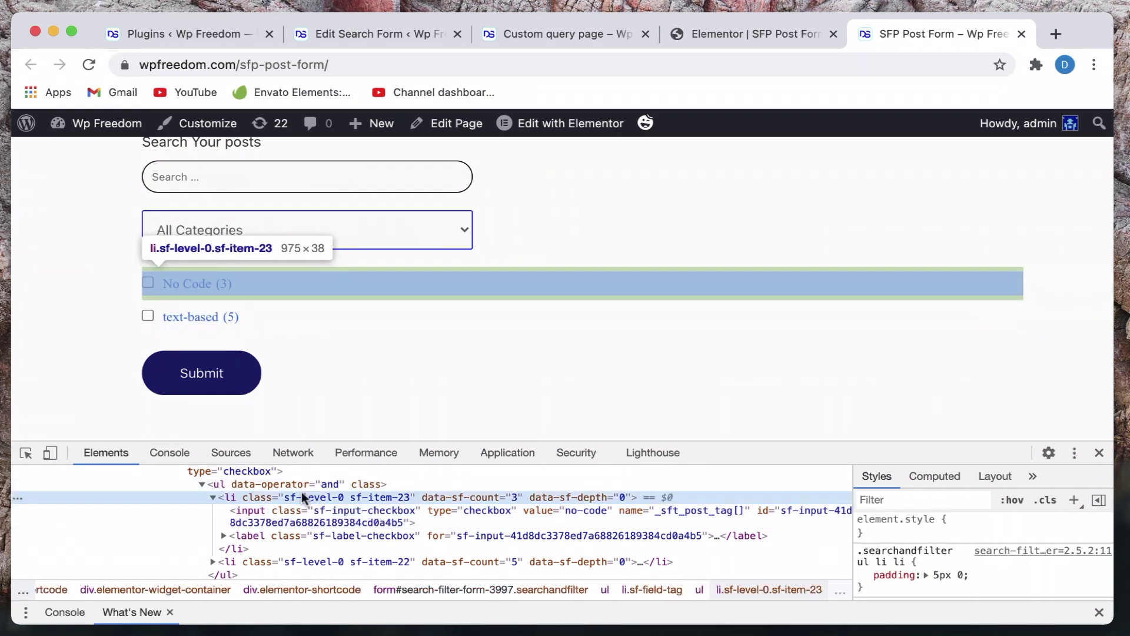
click(213, 498)
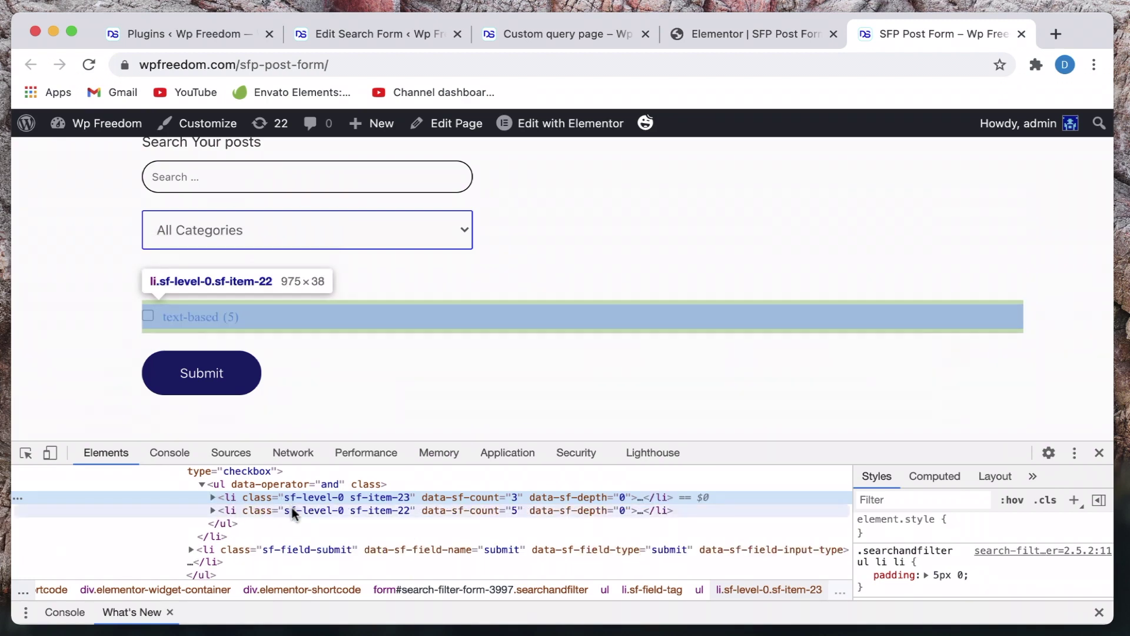
click(292, 510)
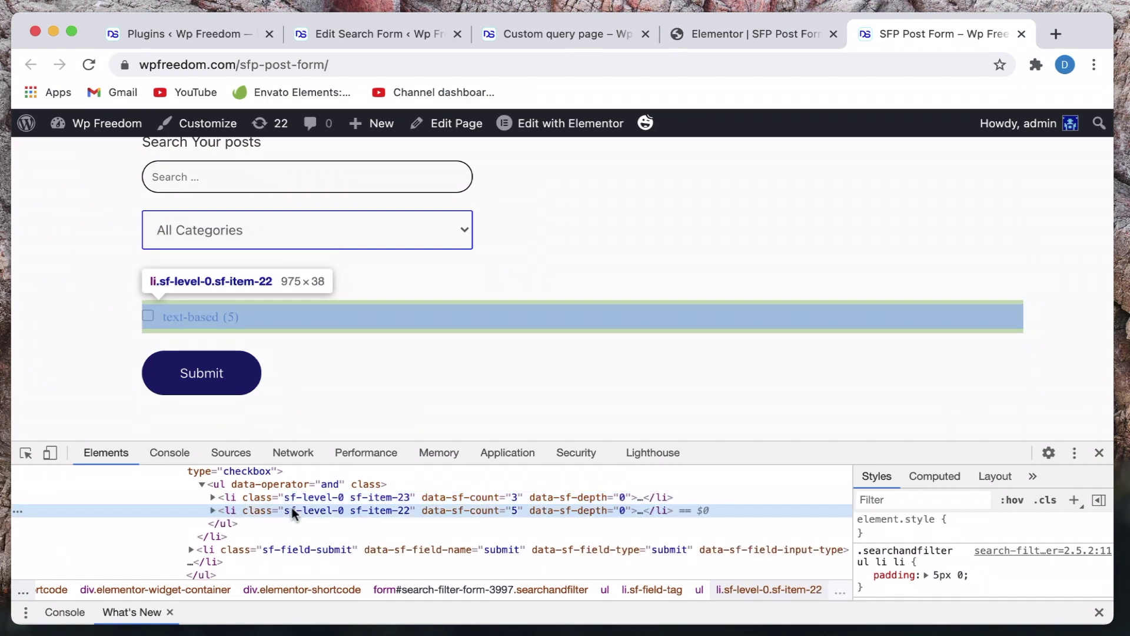
click(415, 497)
click(213, 497)
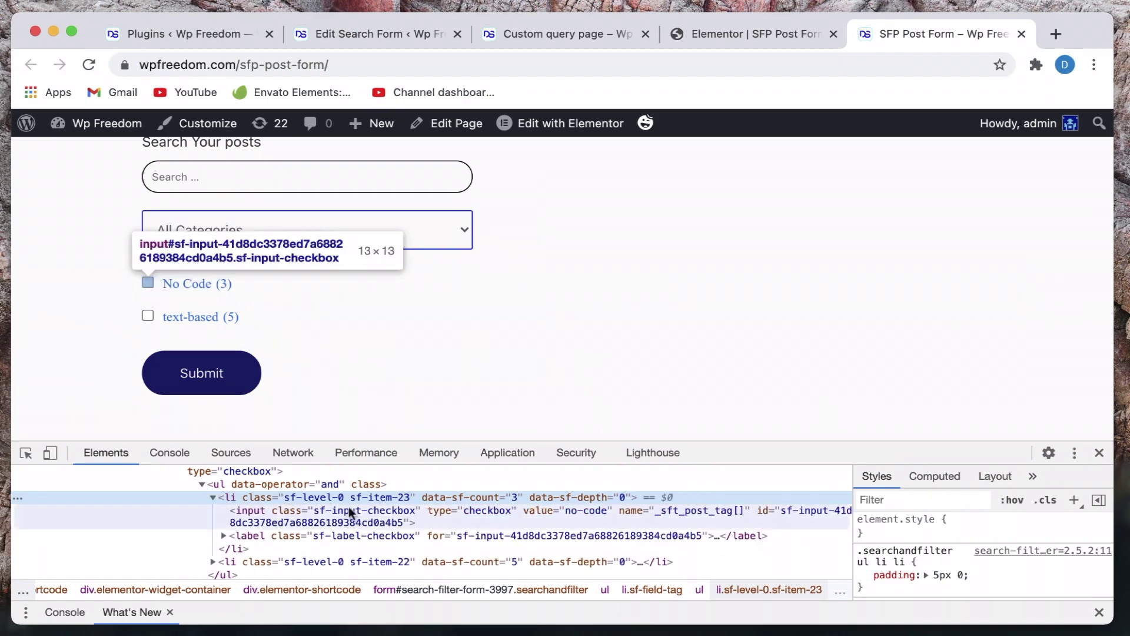
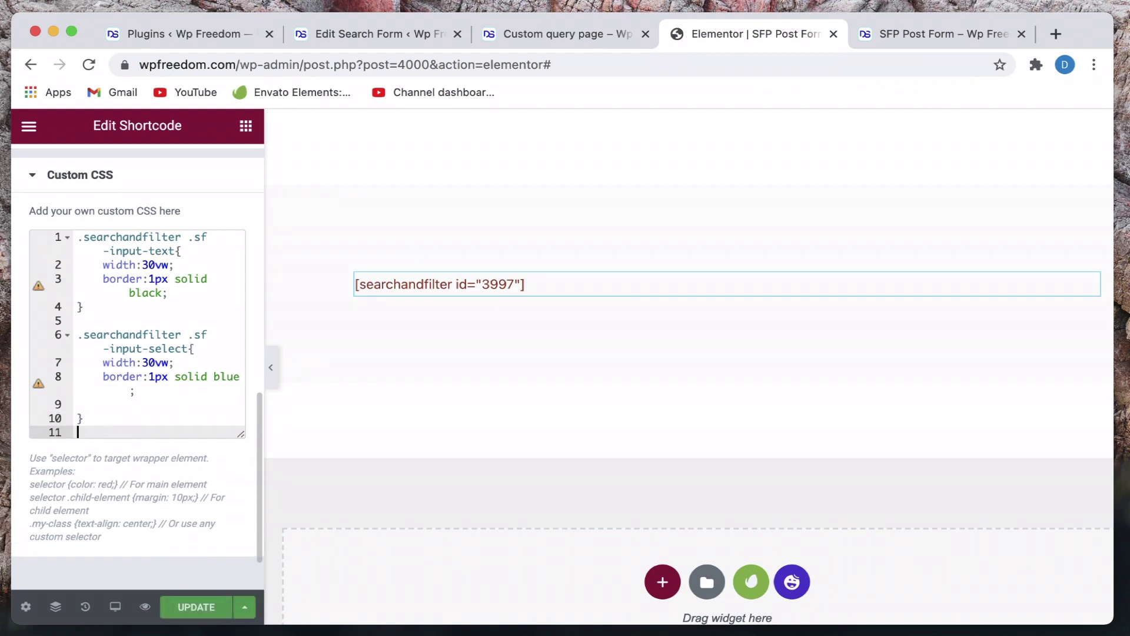
Add a .searchandfilter .sf-input-checkbox rule below the select rule in the shortcode widget's custom CSS.
text(.sf-input-checkbox)
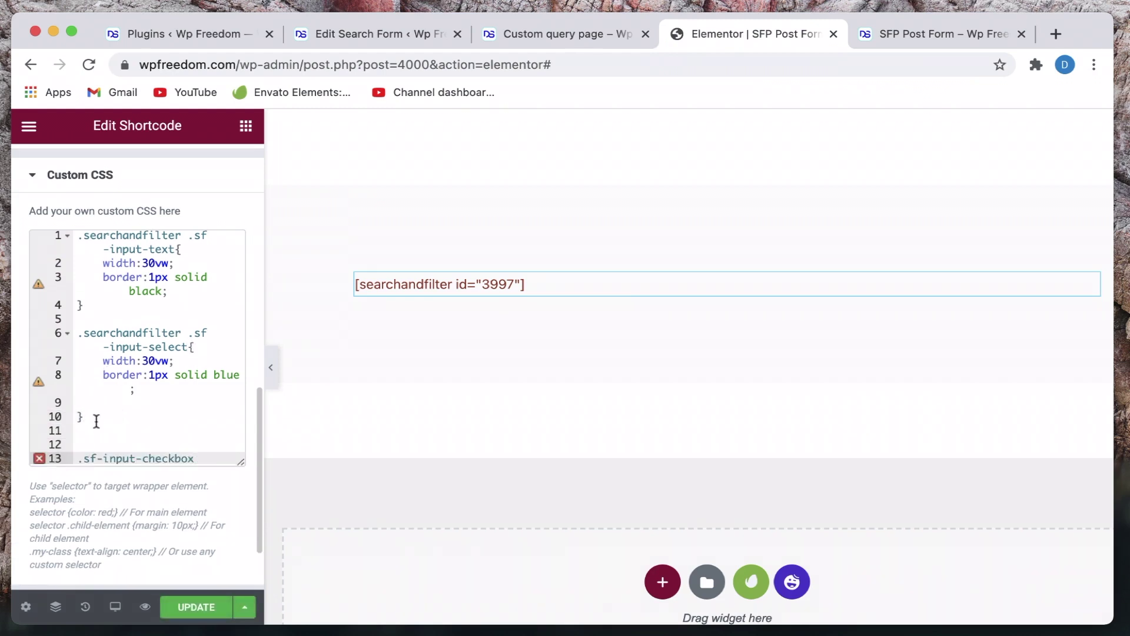
double_click(140, 334)
key(super+c)
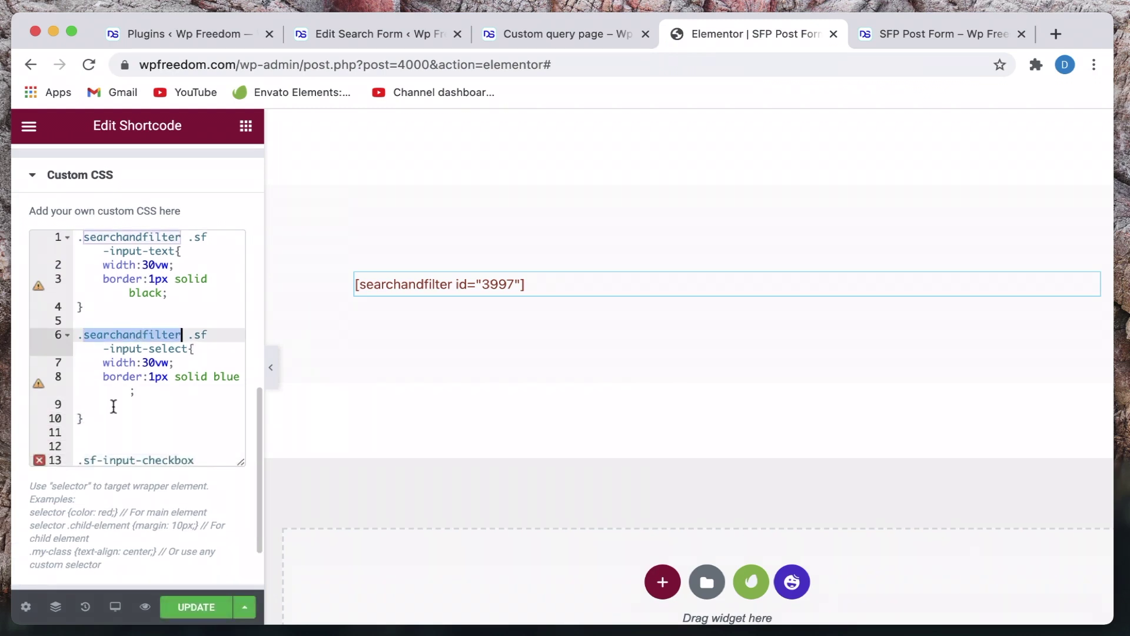
click(83, 459)
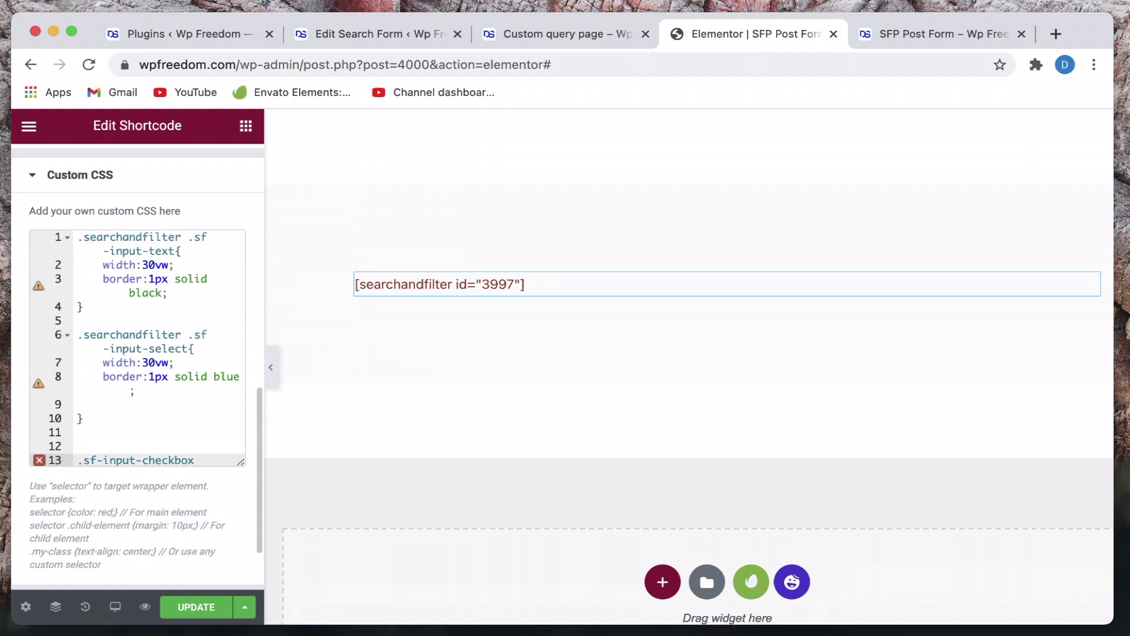
key(super+v)
scroll(209, 434, down, 2)
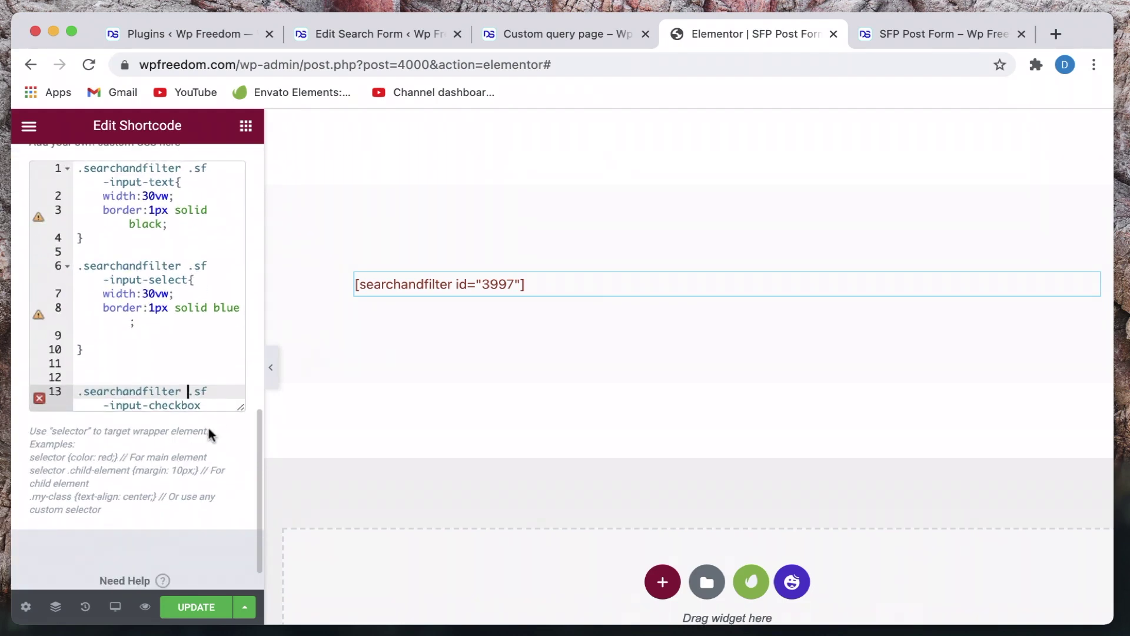
click(211, 407)
text({)
key(Return)
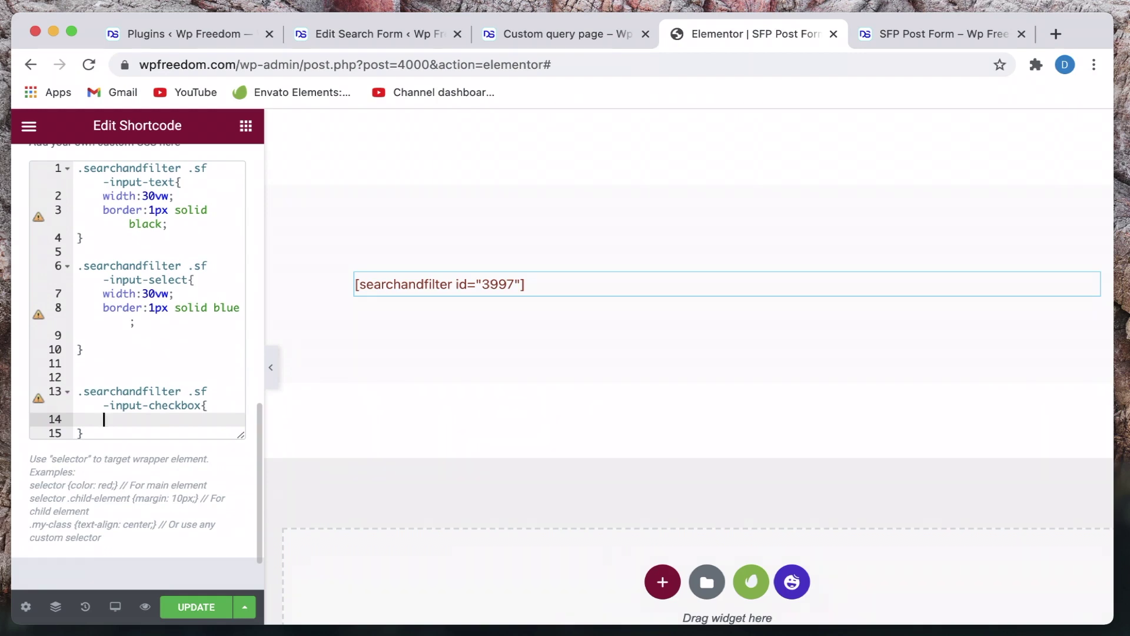
Add the declaration display: inline-block; to the .sf-input-checkbox rule.
text(d)
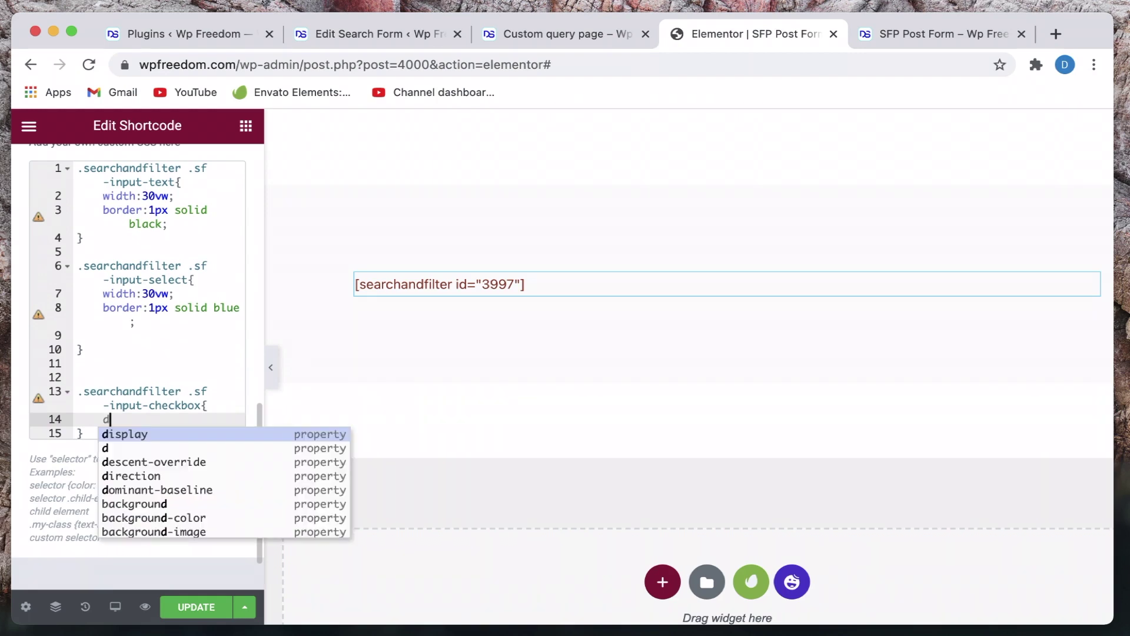
text(isplay: inlin)
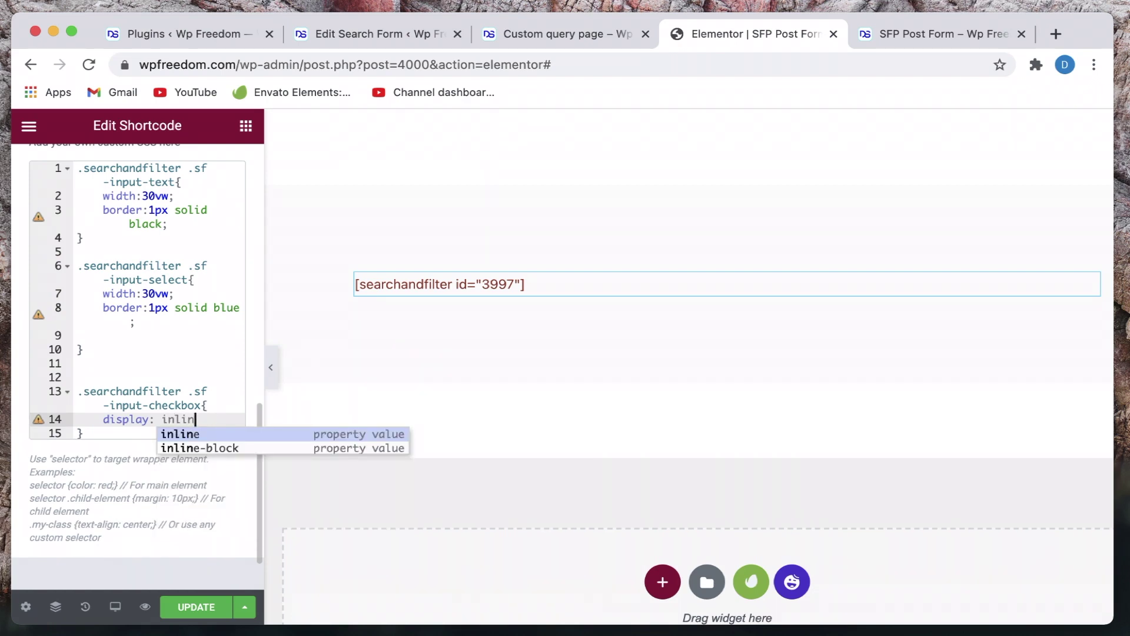
key(Down)
key(Return)
text(;)
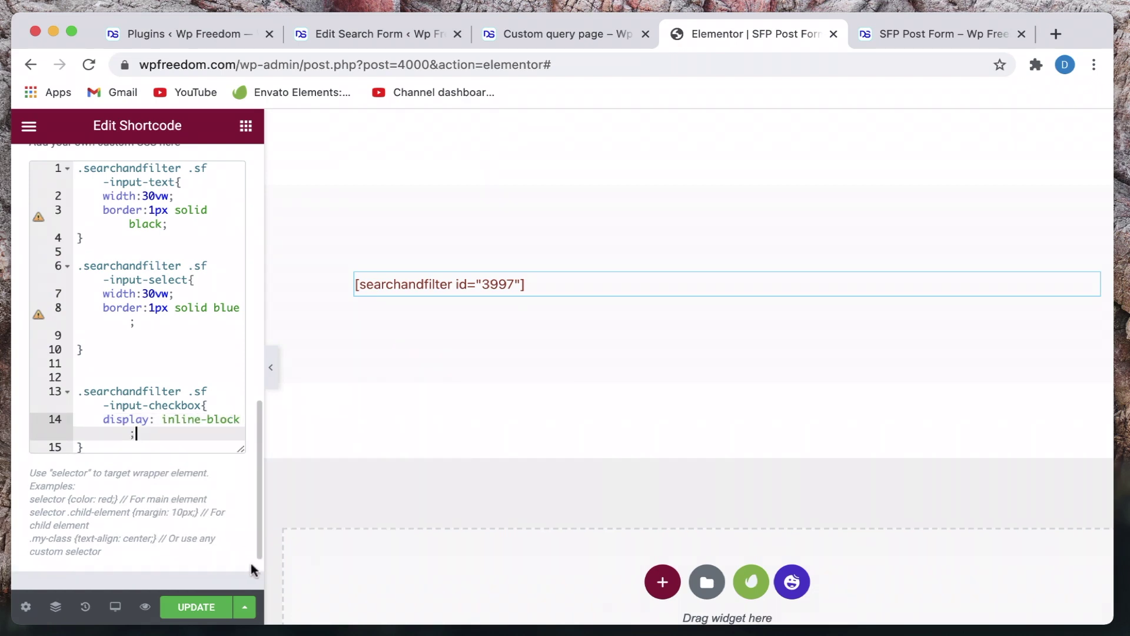
Update the page and reload the live form to check the layout of the tag checkboxes.
click(195, 607)
click(908, 34)
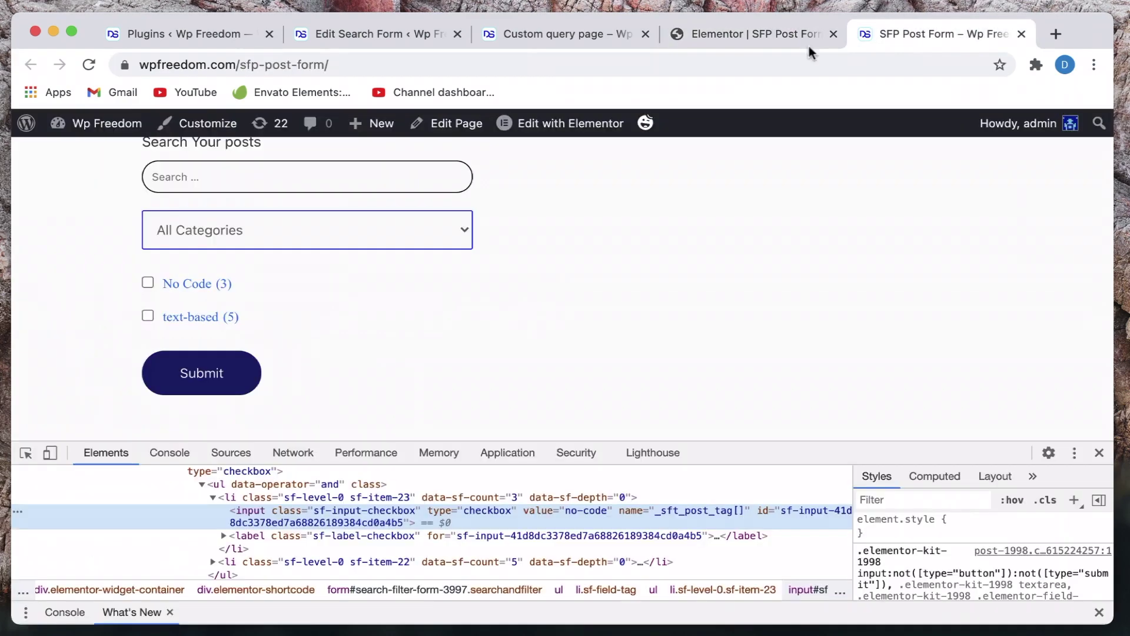
click(89, 64)
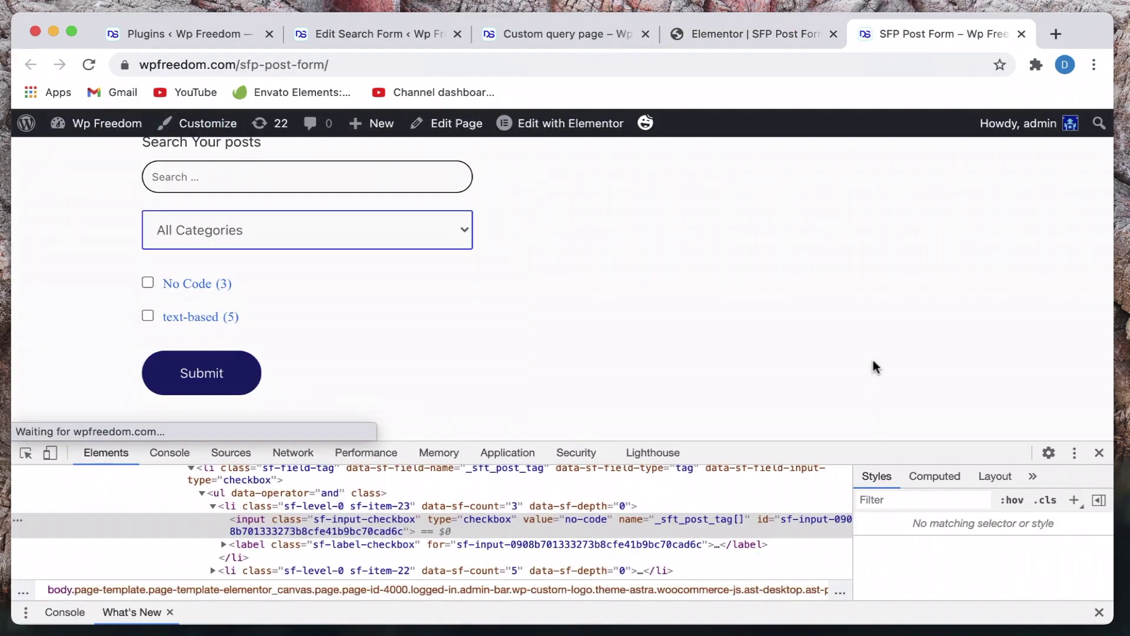
Change the checkbox rule's display value to inline and update the page.
click(726, 40)
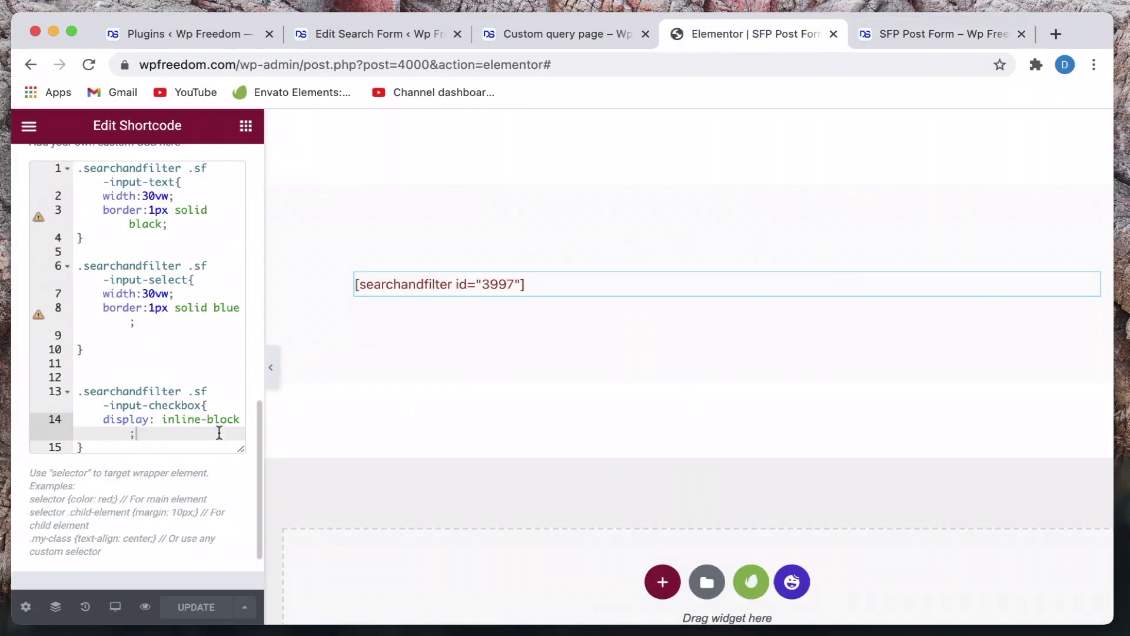
double_click(215, 419)
key(BackSpace)
key(BackSpace)
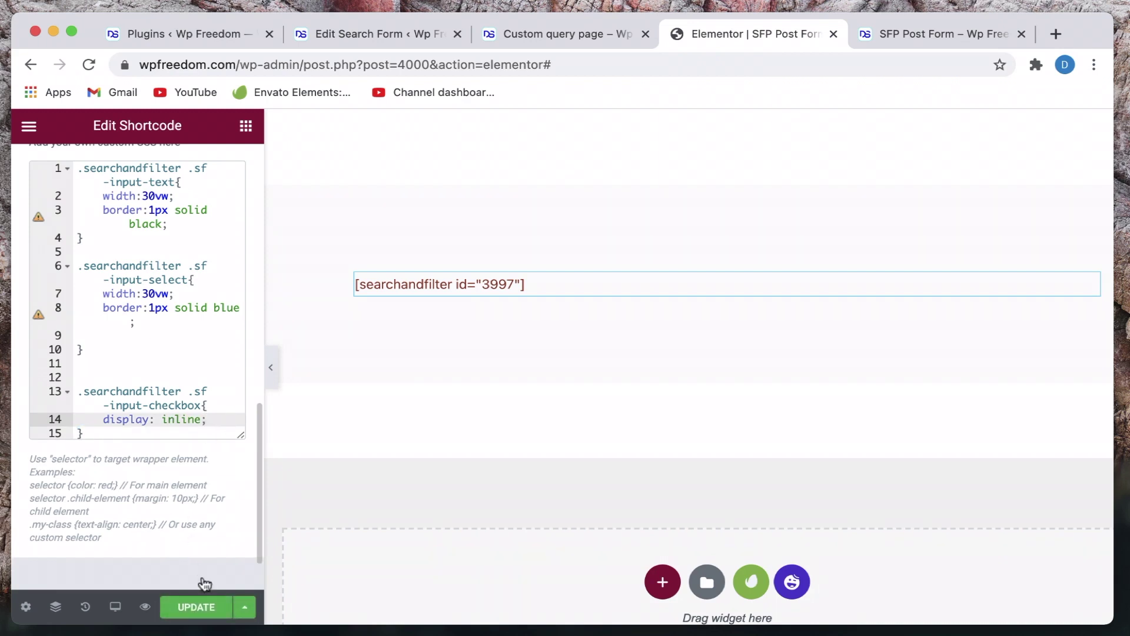
click(206, 607)
Reload the live form and copy the class name sf-level-0 from the No Code list item's markup.
click(908, 34)
double_click(303, 507)
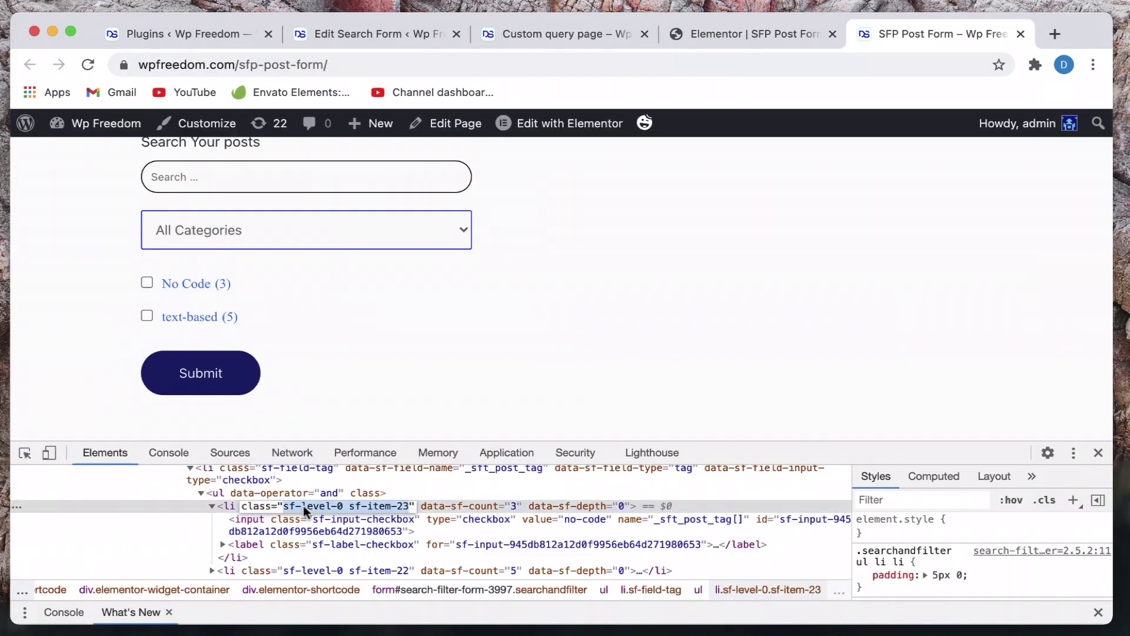
double_click(309, 506)
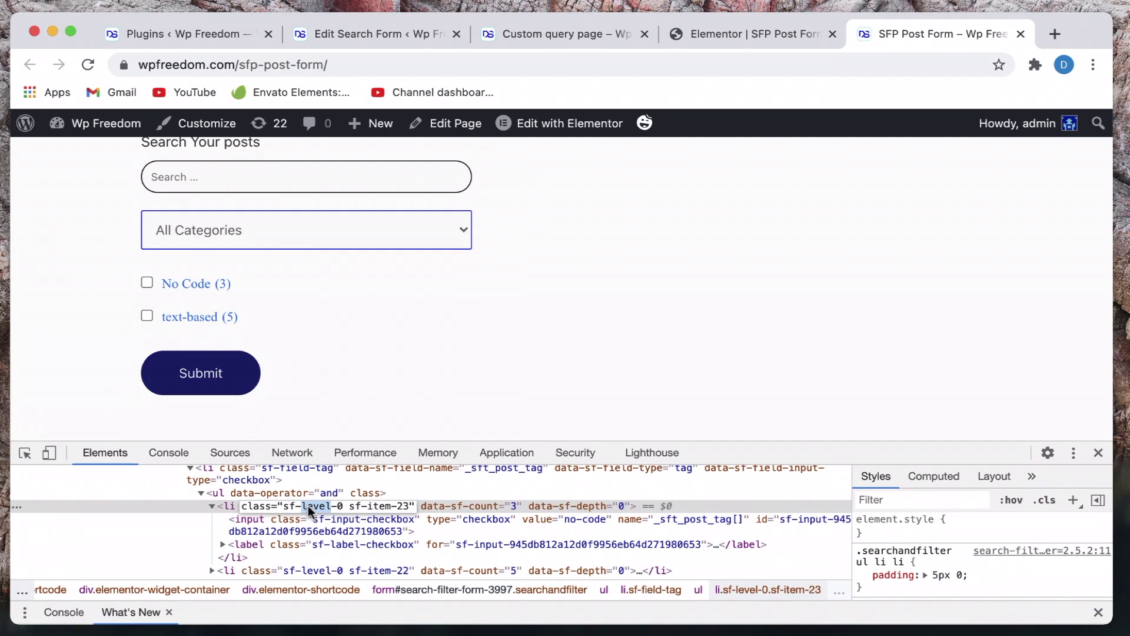
click(284, 506)
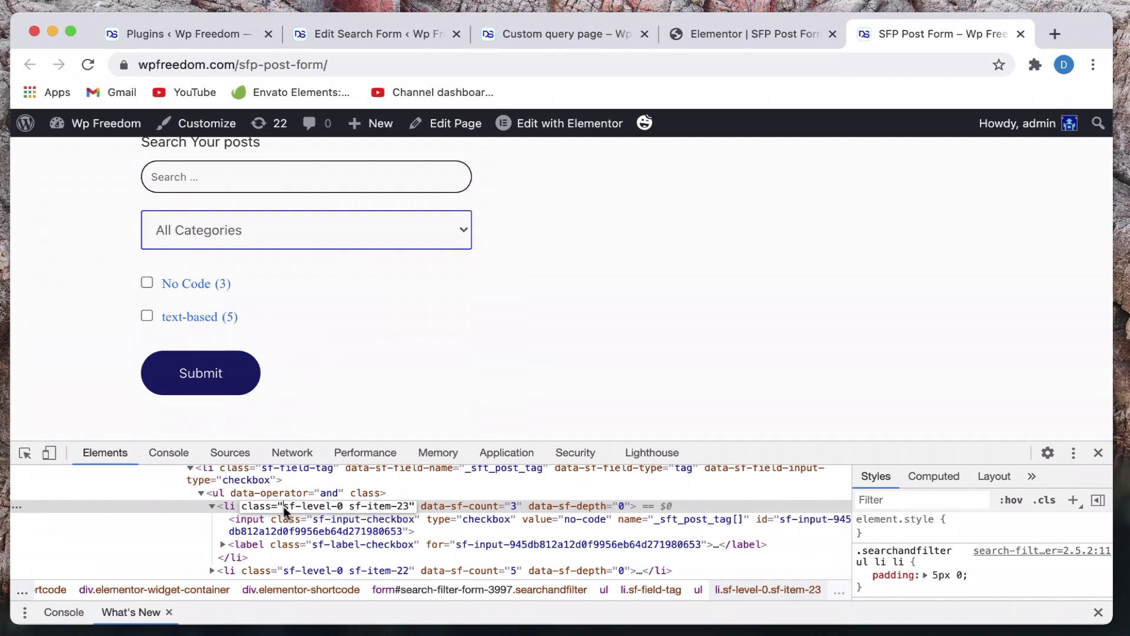
shift+click(341, 506)
key(super+c)
Replace .sf-input-checkbox with .sf-level-0 in the last custom CSS rule's selector, keeping the .searchandfilter prefix.
click(724, 35)
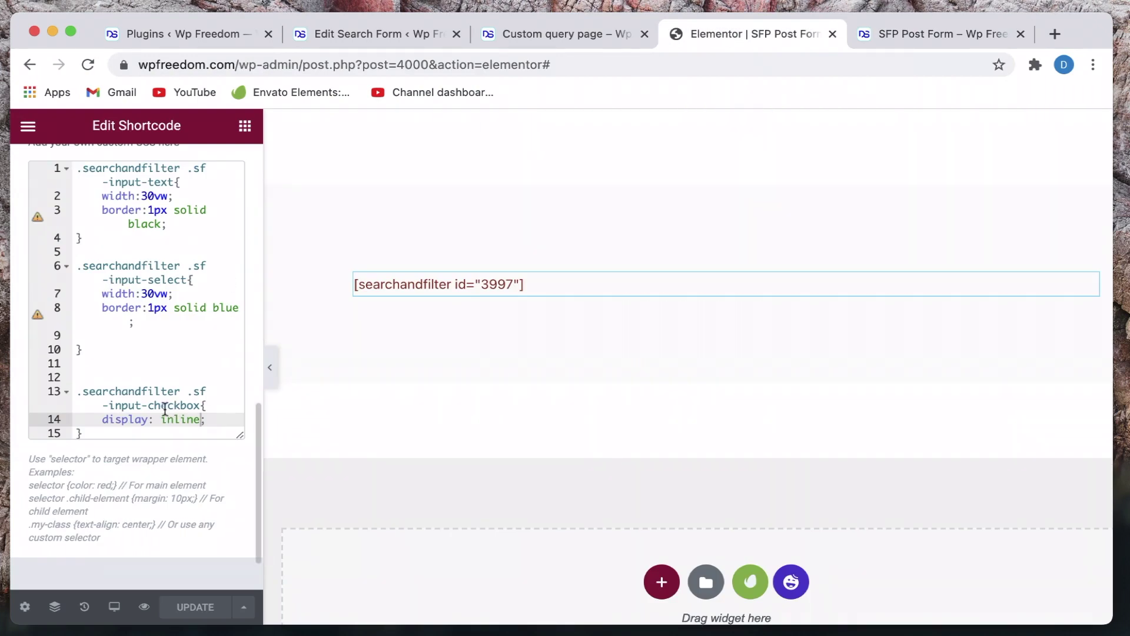
click(180, 391)
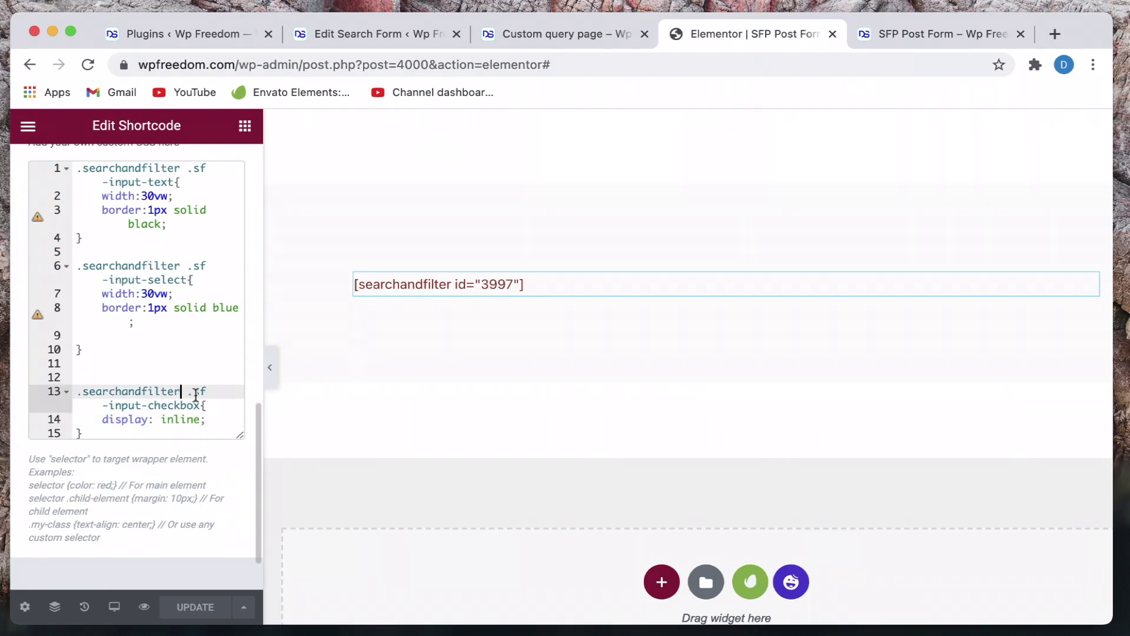
shift+click(200, 405)
key(super+v)
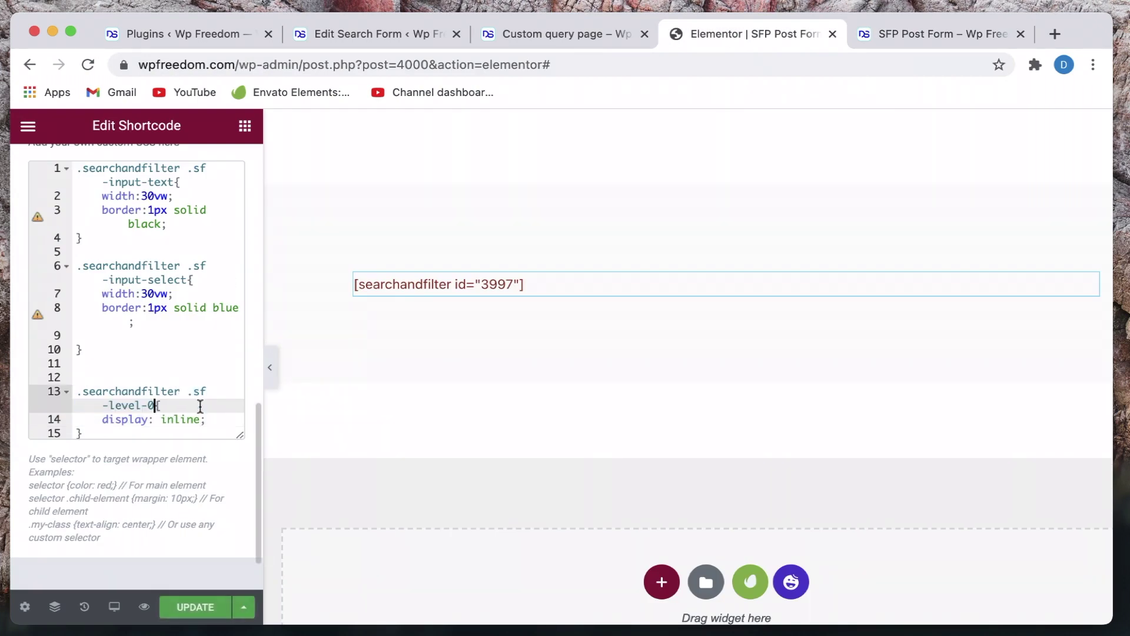
Update the page with the .sf-level-0 rule and reload the live form to check the checkbox alignment.
click(193, 606)
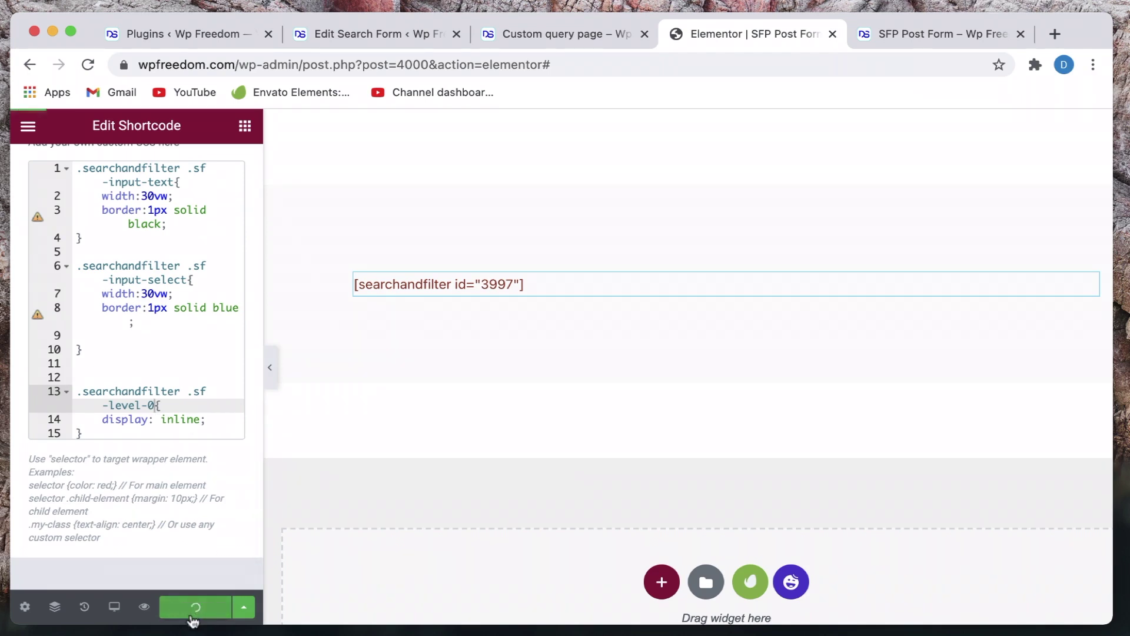
click(918, 34)
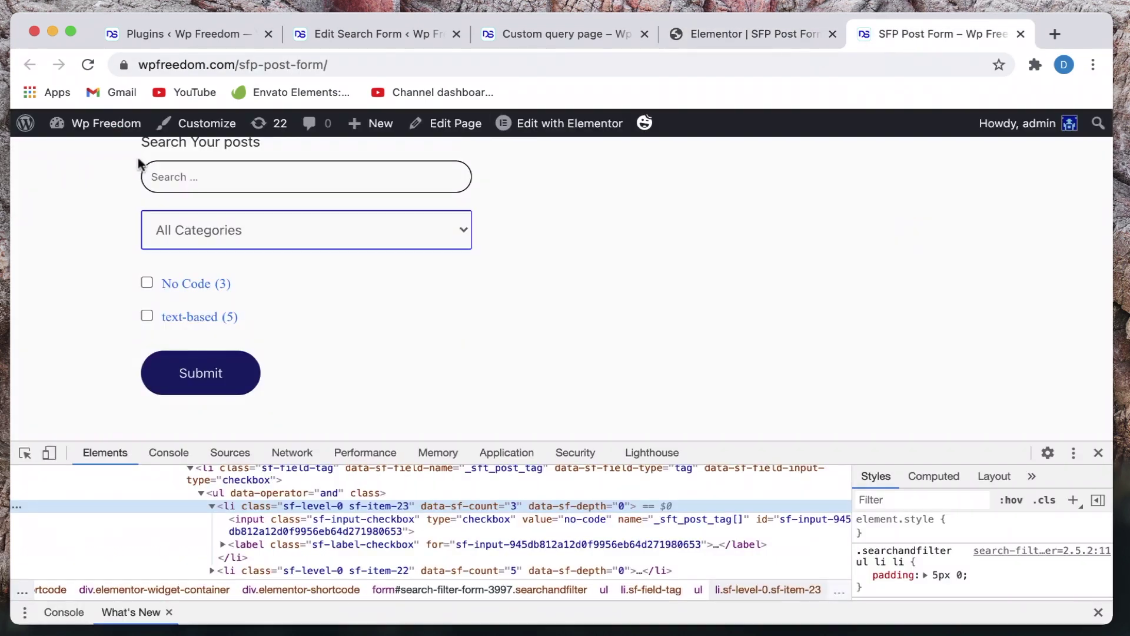
click(87, 67)
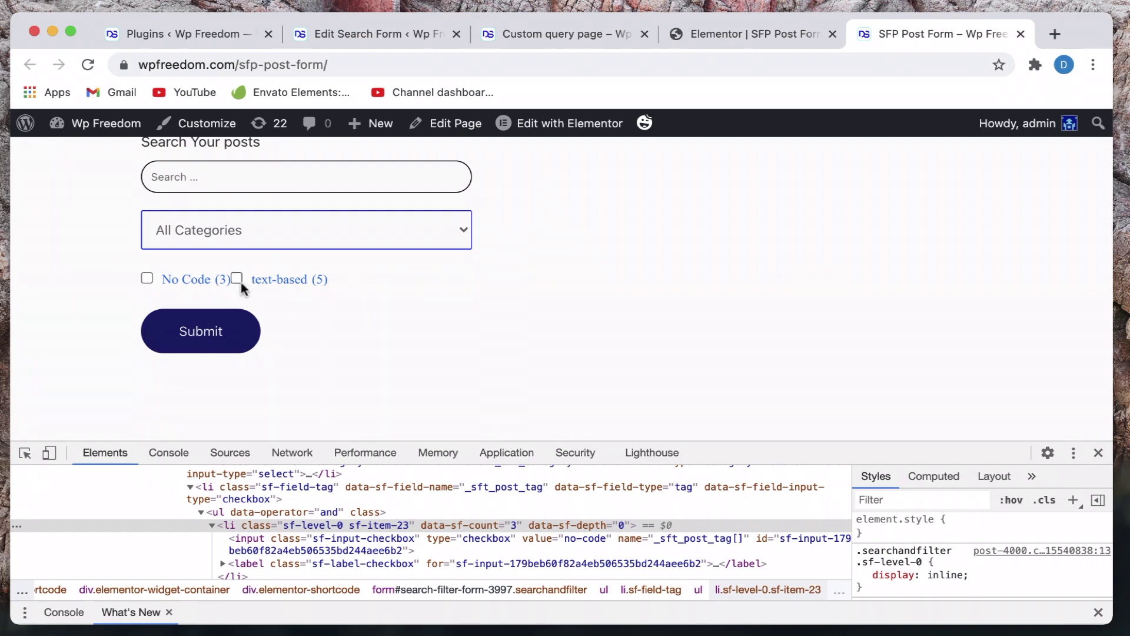
Add the line "margin 5px;" below the display declaration in the .sf-level-0 rule and update the form page.
click(748, 33)
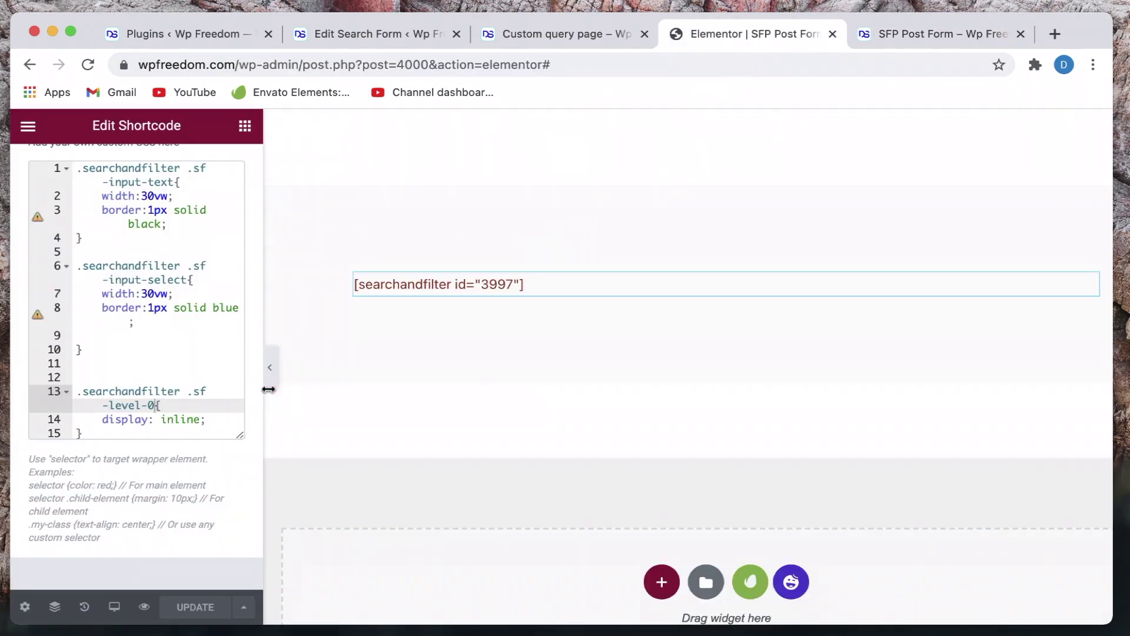
click(208, 420)
key(Return)
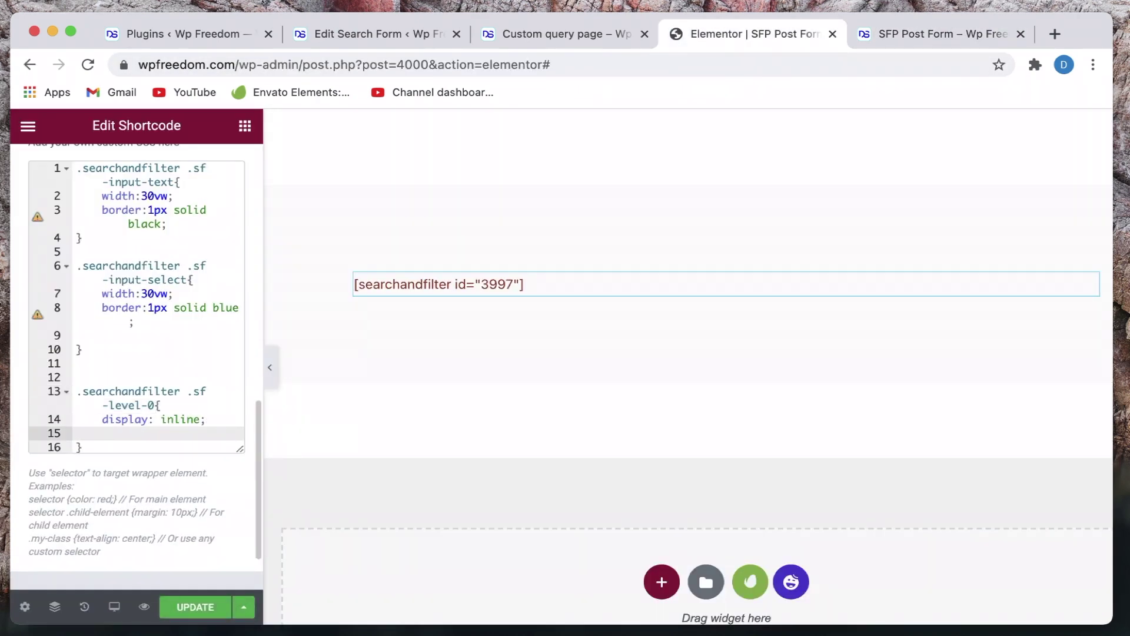
text(margin 5px;)
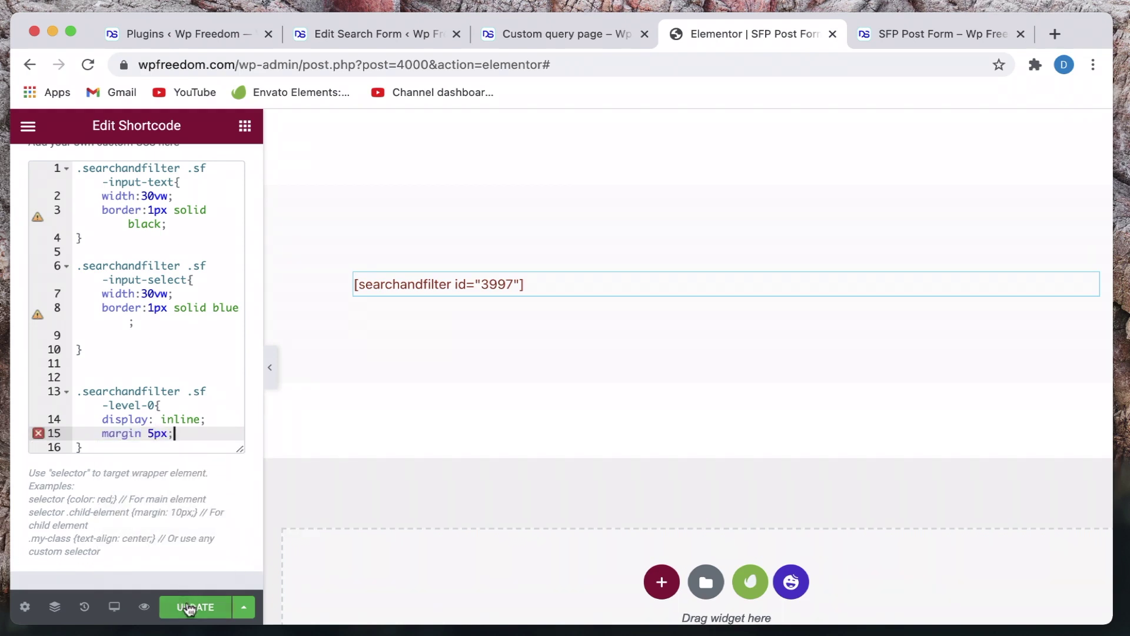
click(190, 608)
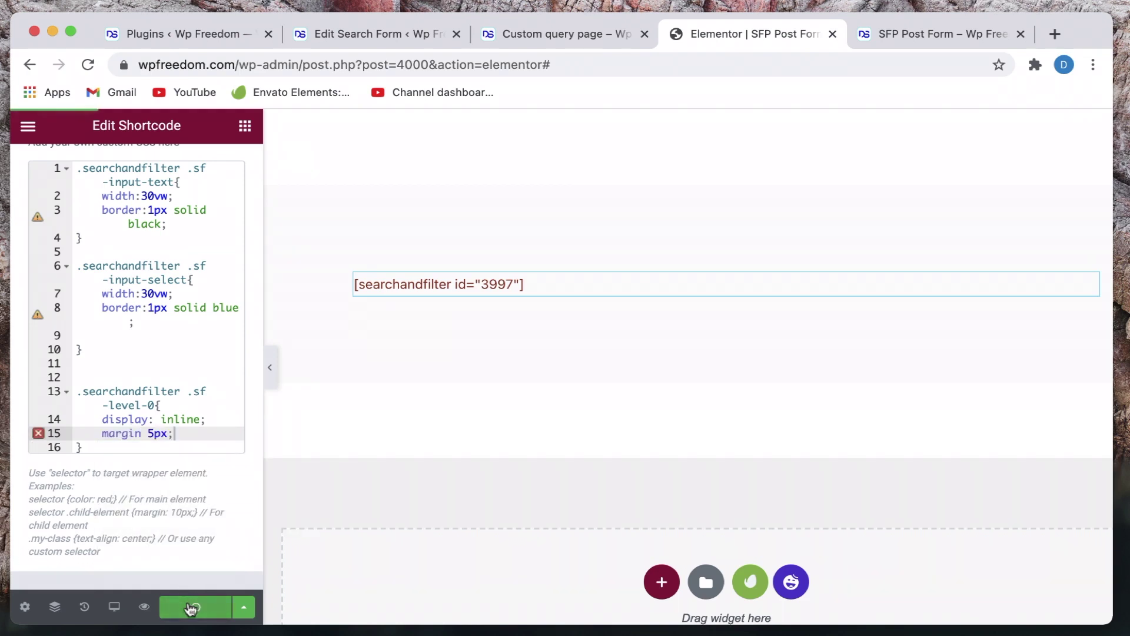
Correct the .sf-level-0 margin line to "margin :5px;", update the page and reload the live form.
click(149, 439)
text(:;)
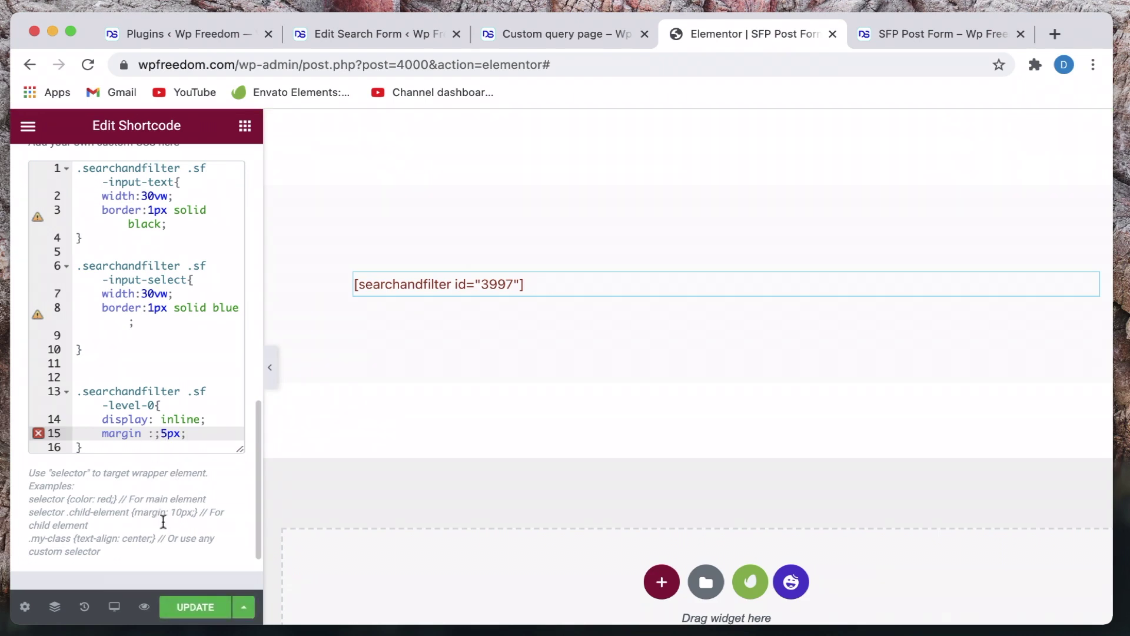
key(BackSpace)
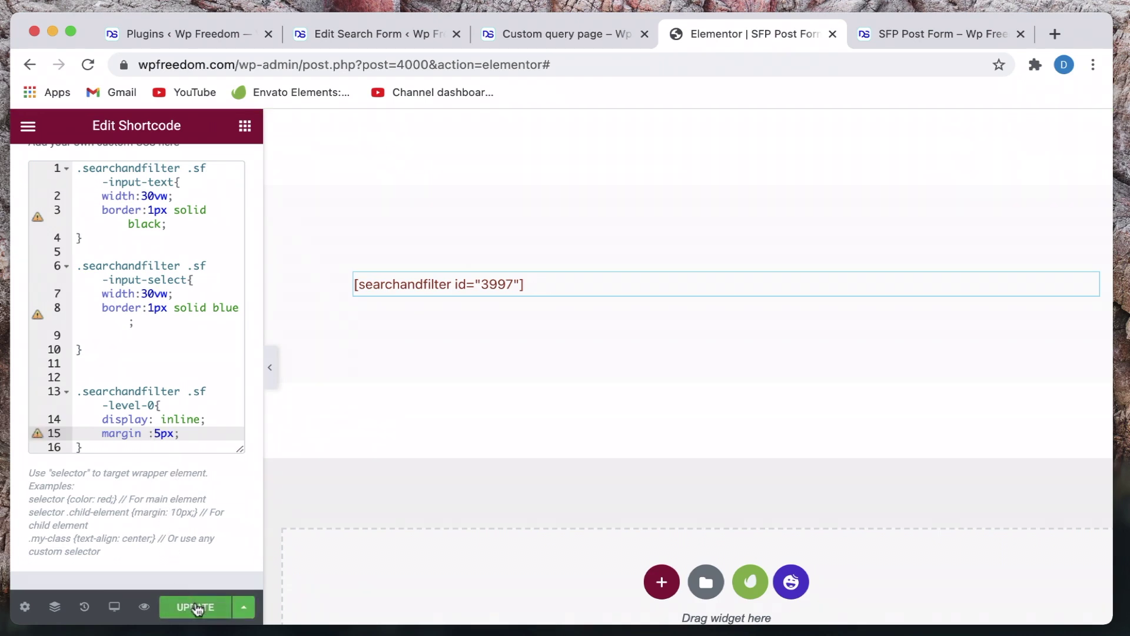
click(189, 607)
click(936, 34)
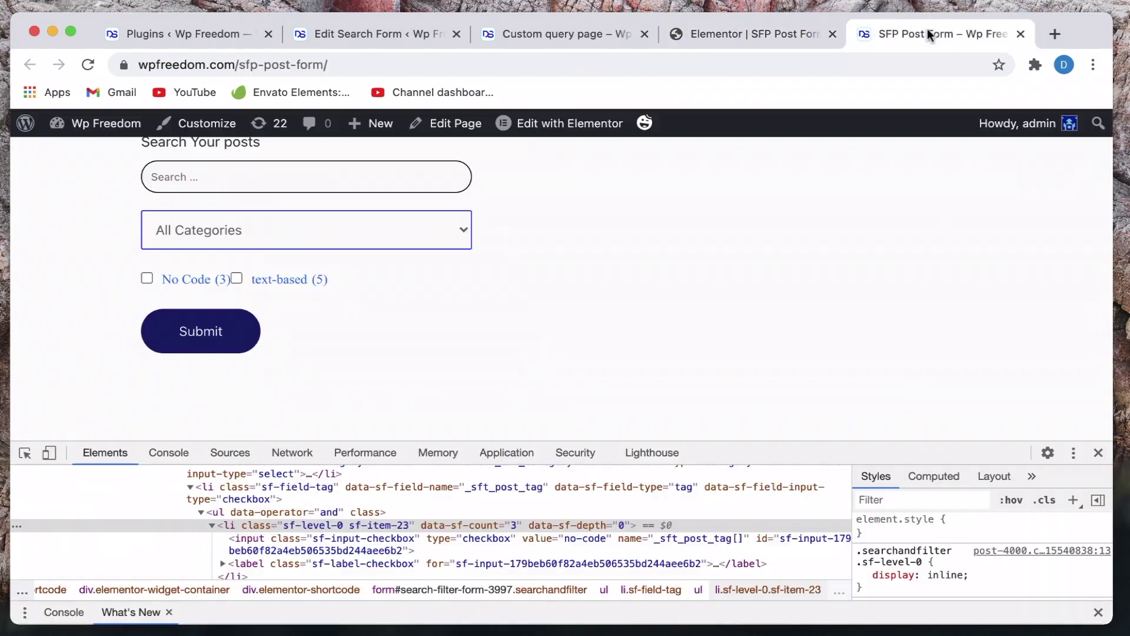
click(88, 65)
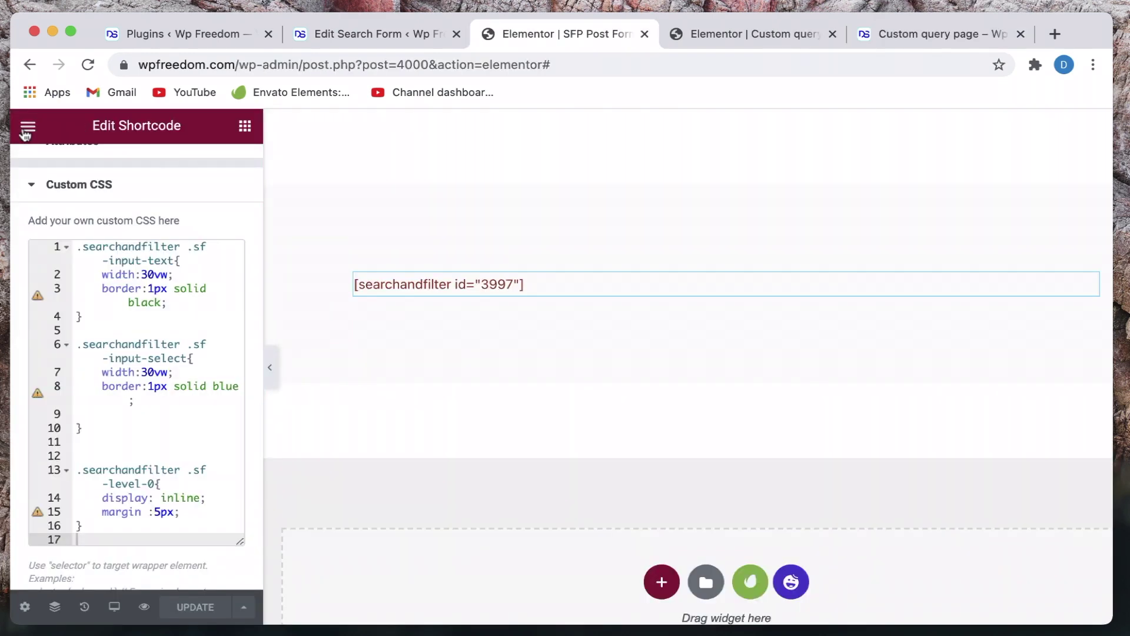
View the live SFP Post Form page and submit a search for "post" in the Beginners Guide category.
click(26, 127)
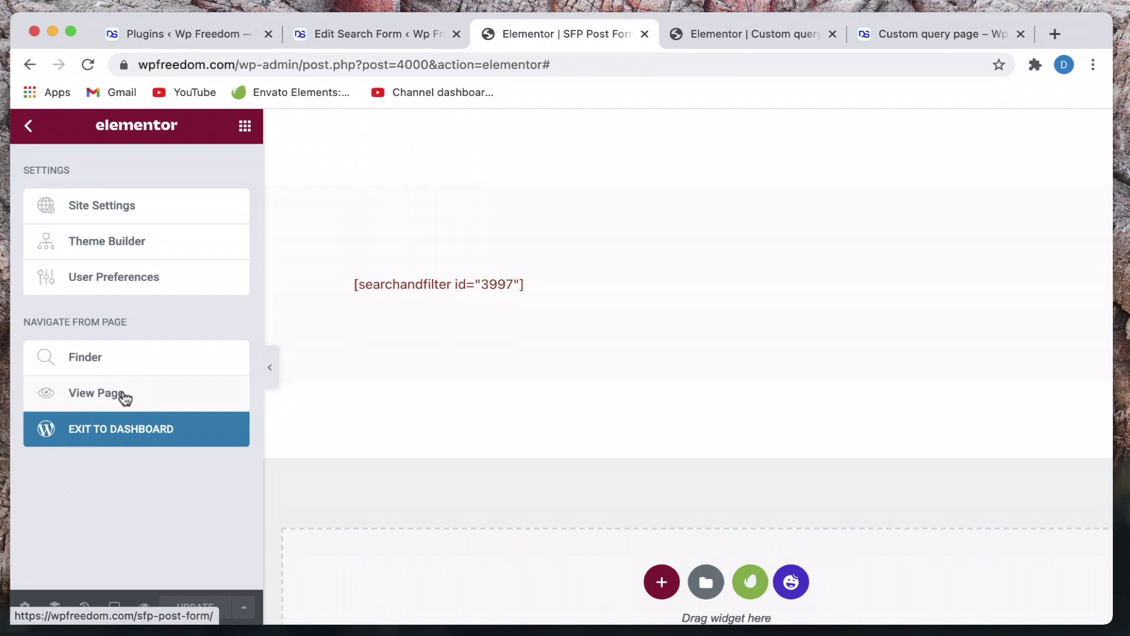
click(125, 393)
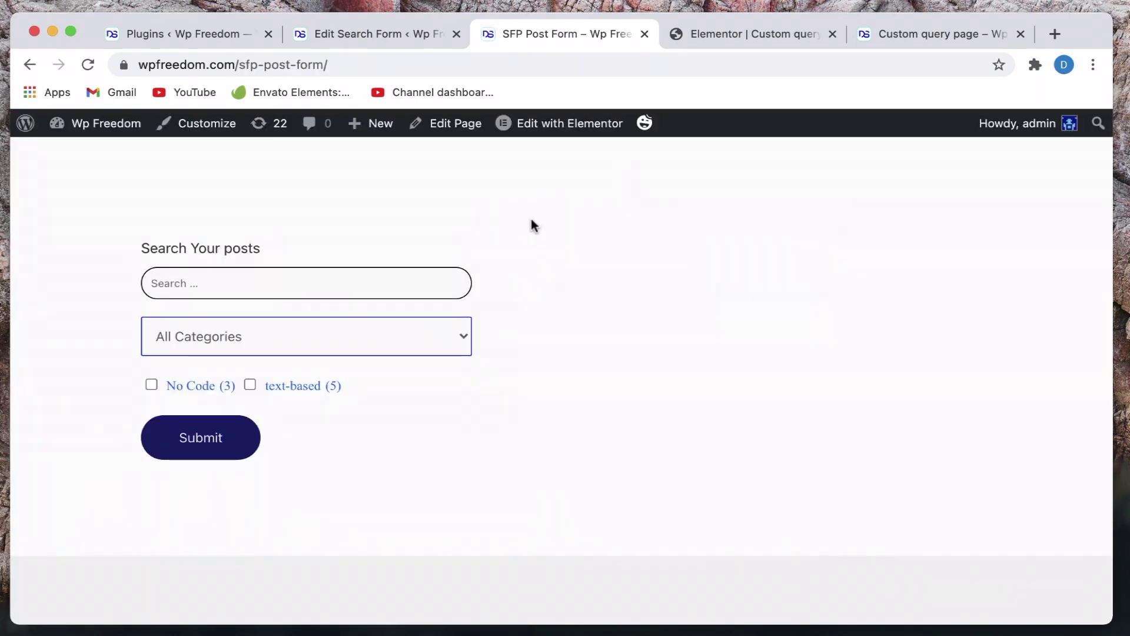
click(272, 289)
text(post)
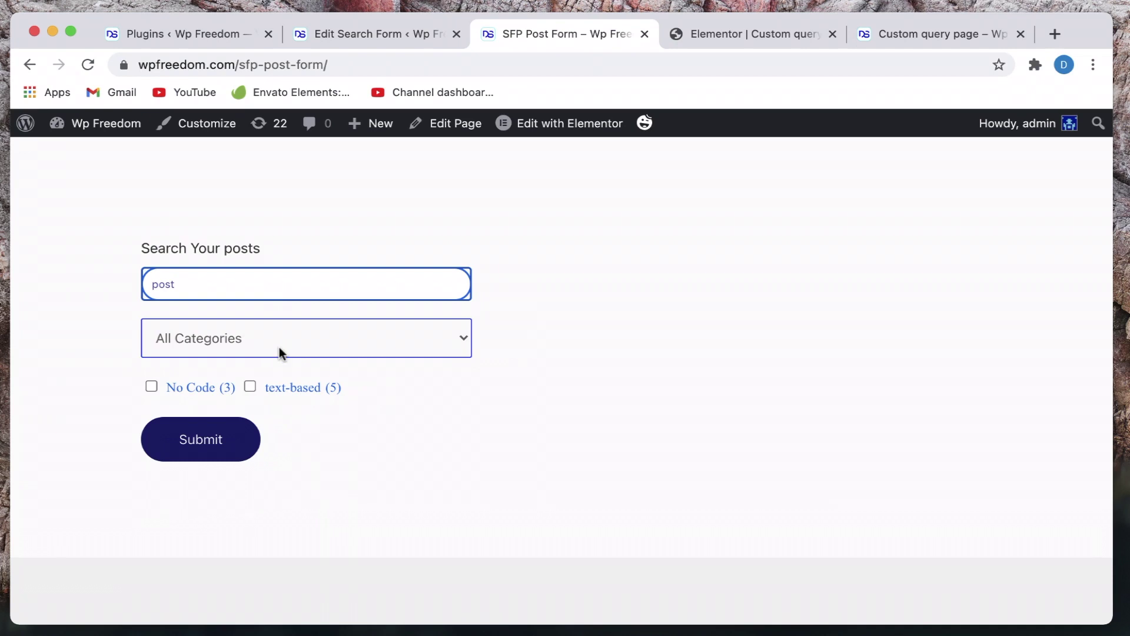
click(279, 347)
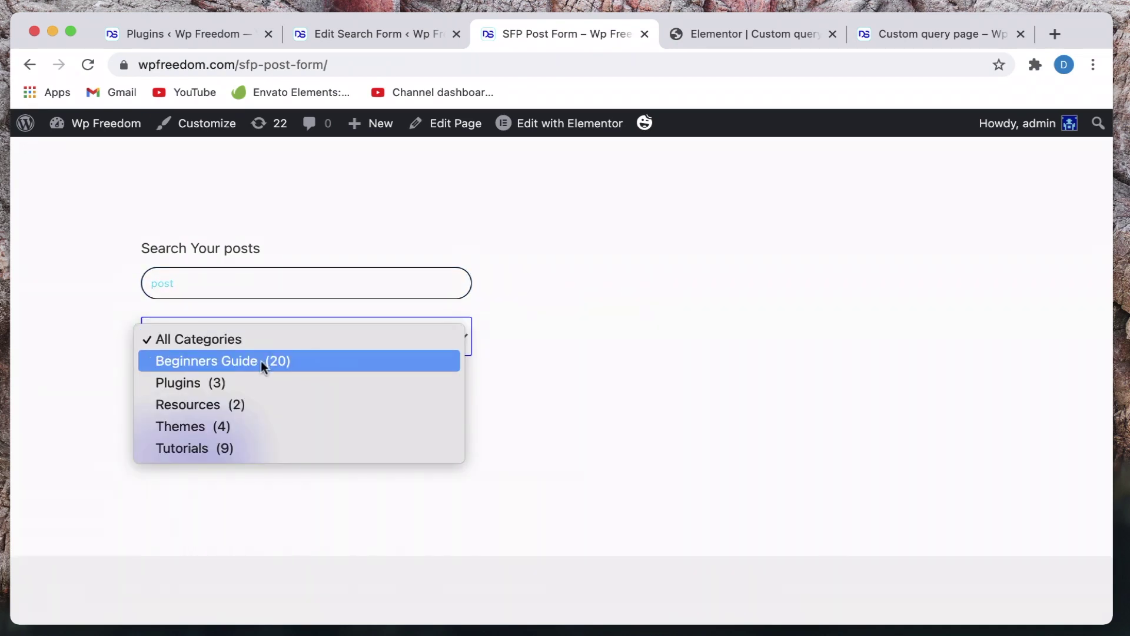
click(261, 362)
click(228, 440)
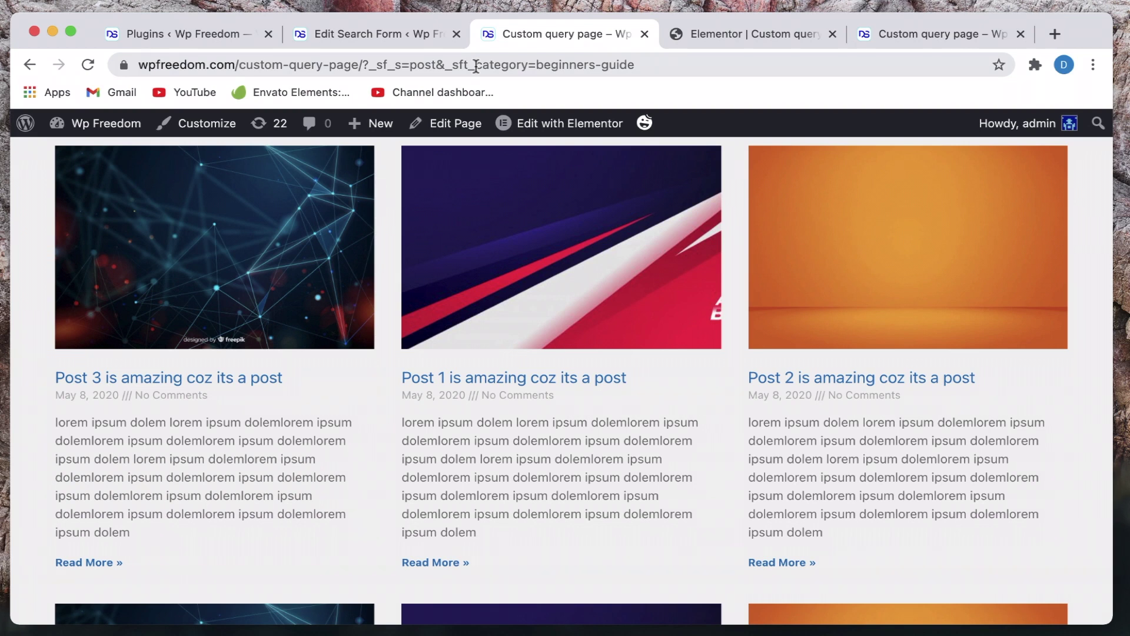
In the Custom query page's Elementor editor, add a two-column section above the Posts widget.
click(760, 42)
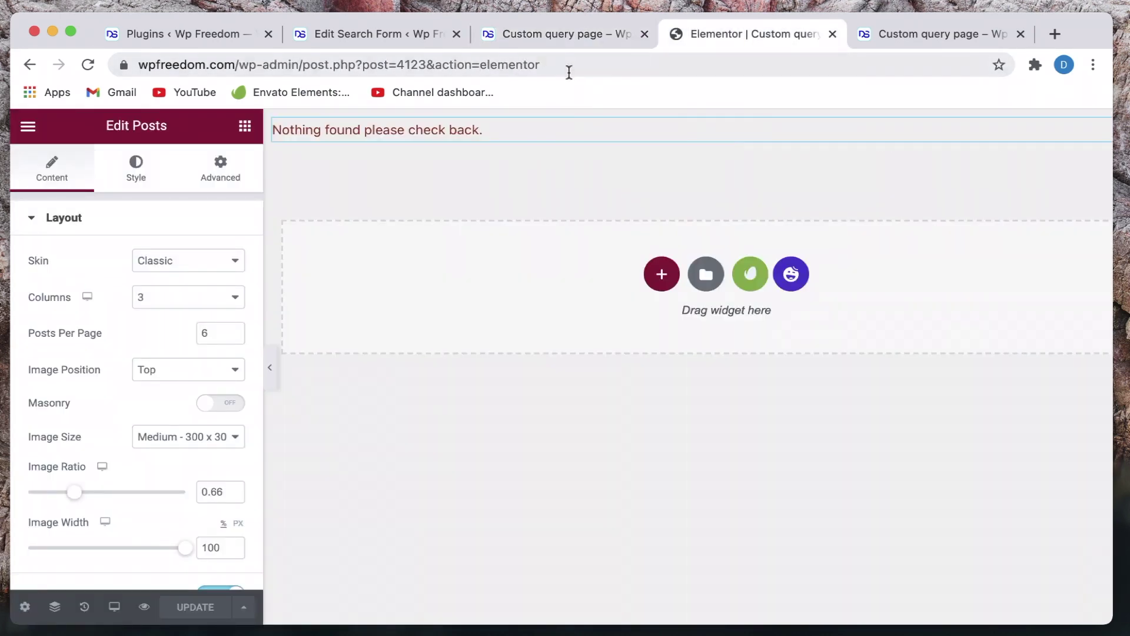
click(549, 40)
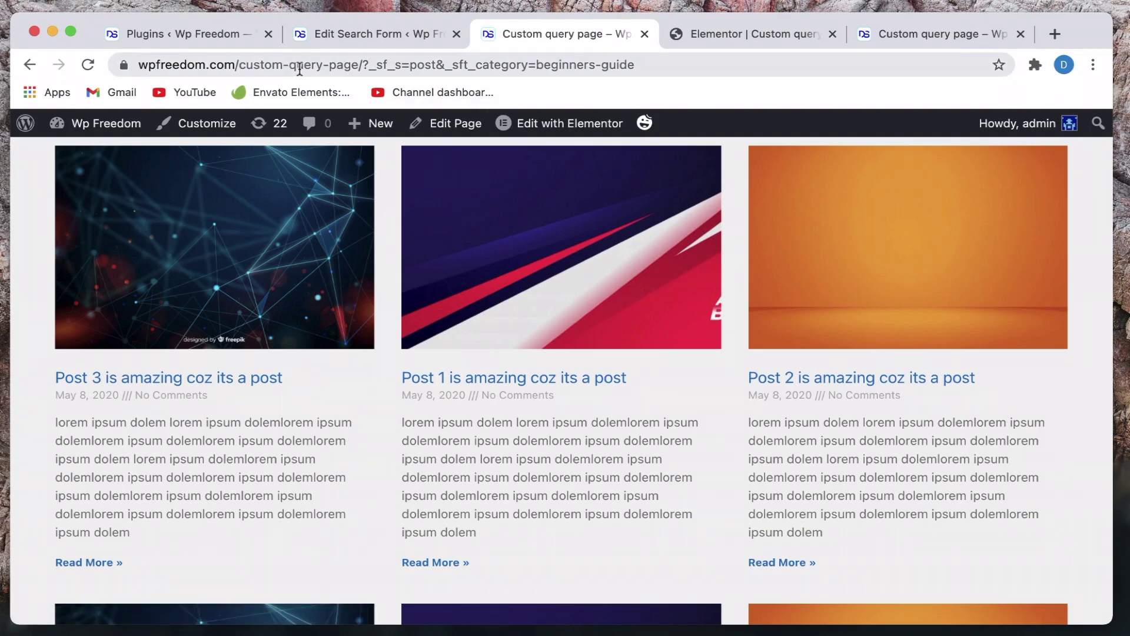
click(736, 28)
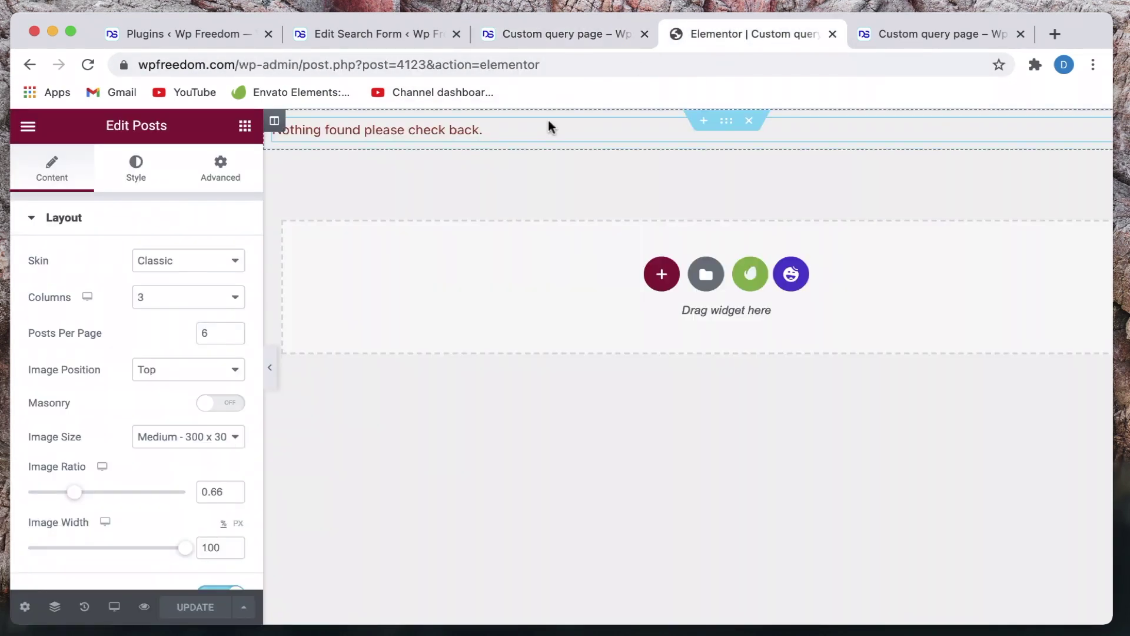
click(244, 126)
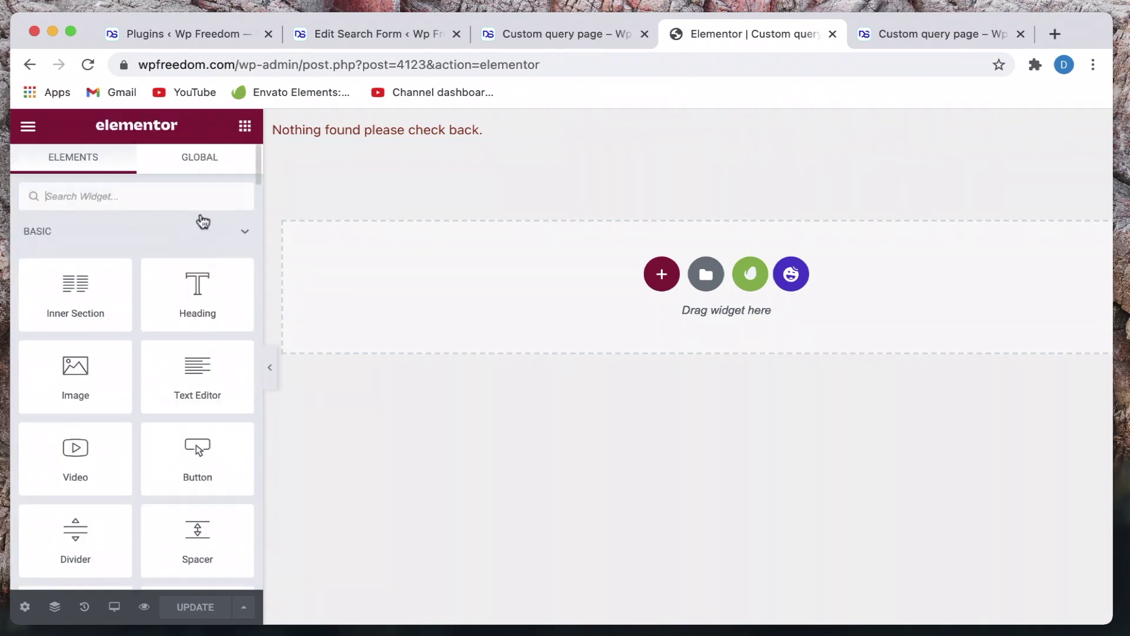
mouse_move(197, 288)
mouse_down()
mouse_move(323, 150)
mouse_move(336, 106)
mouse_move(337, 120)
mouse_move(222, 258)
mouse_move(218, 283)
mouse_up()
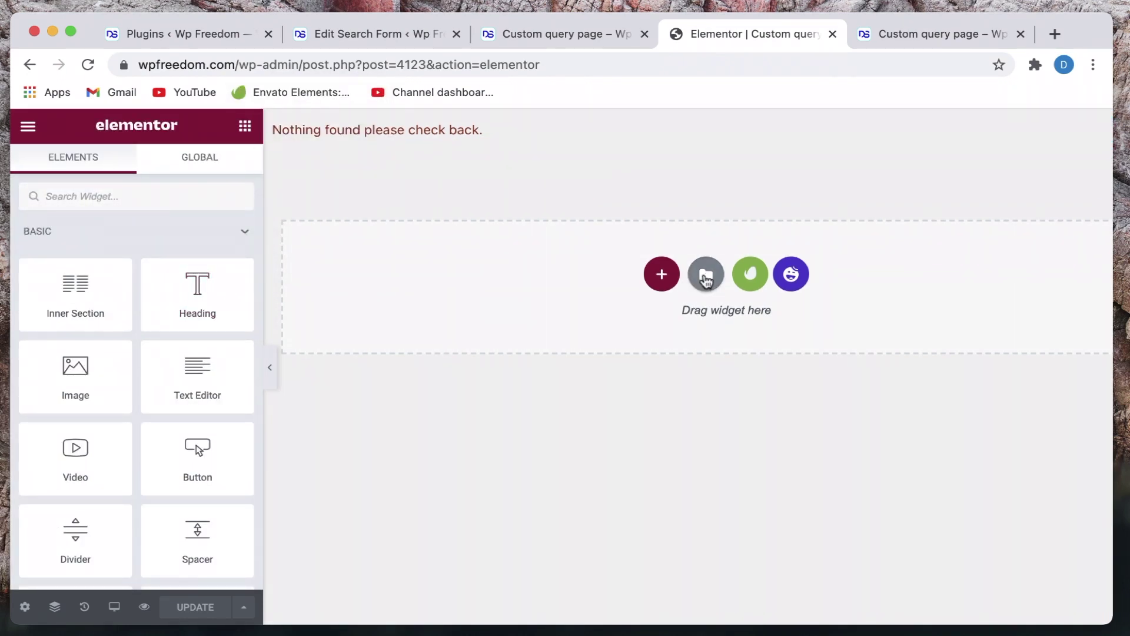
click(698, 124)
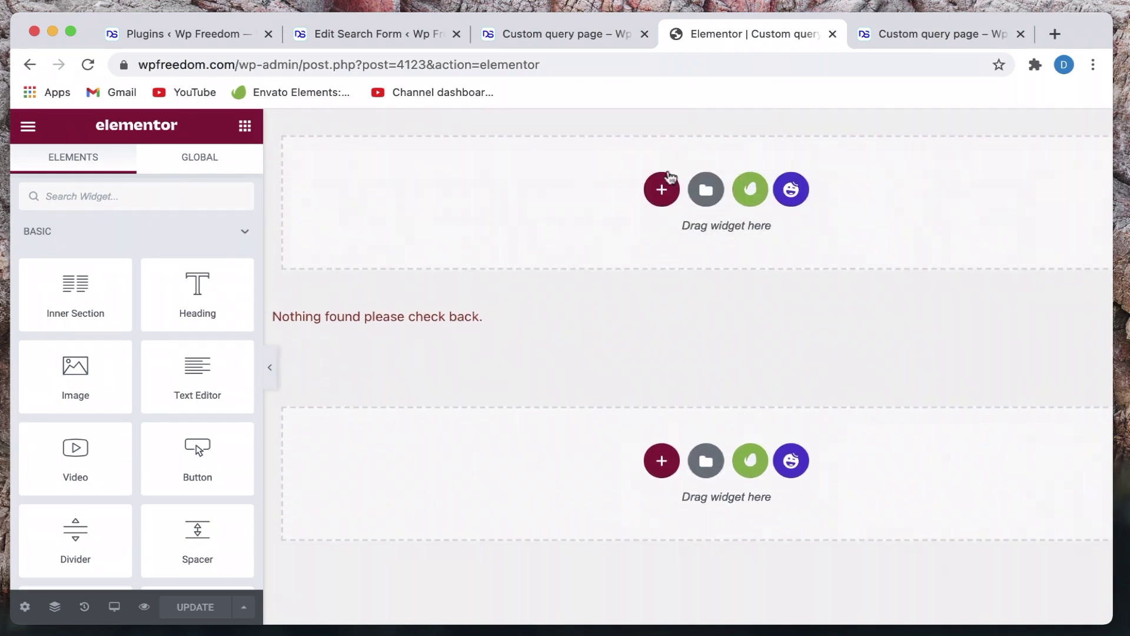
click(665, 184)
click(573, 234)
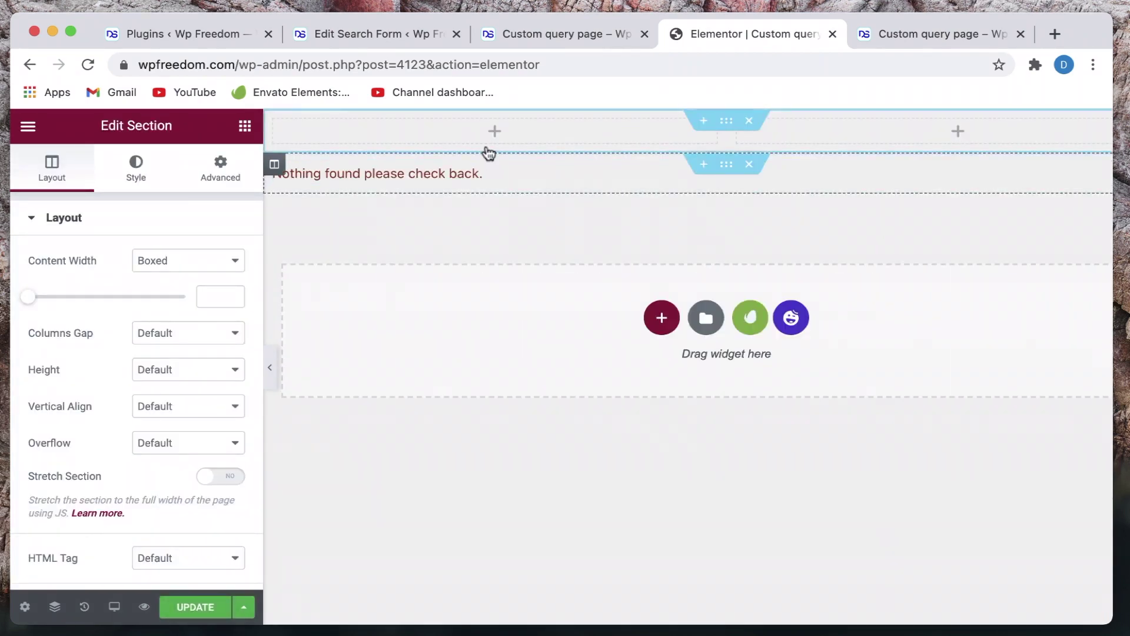
Place a Heading widget in the new section's first column and paste a copy of it into the second column.
click(494, 130)
drag(198, 284, 454, 124)
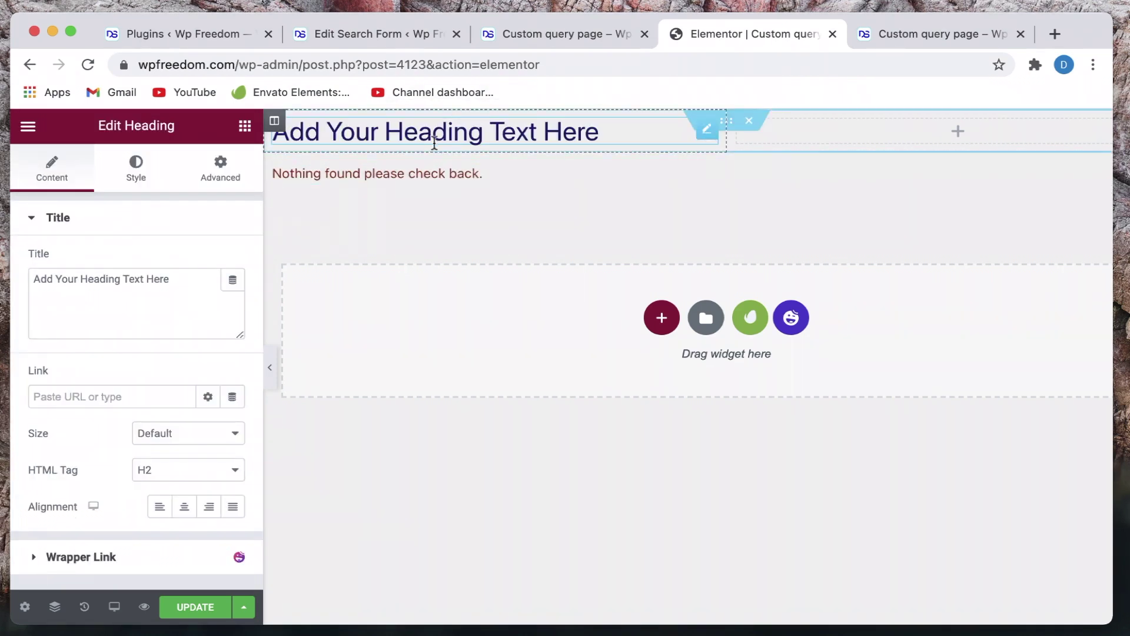
right_click(455, 130)
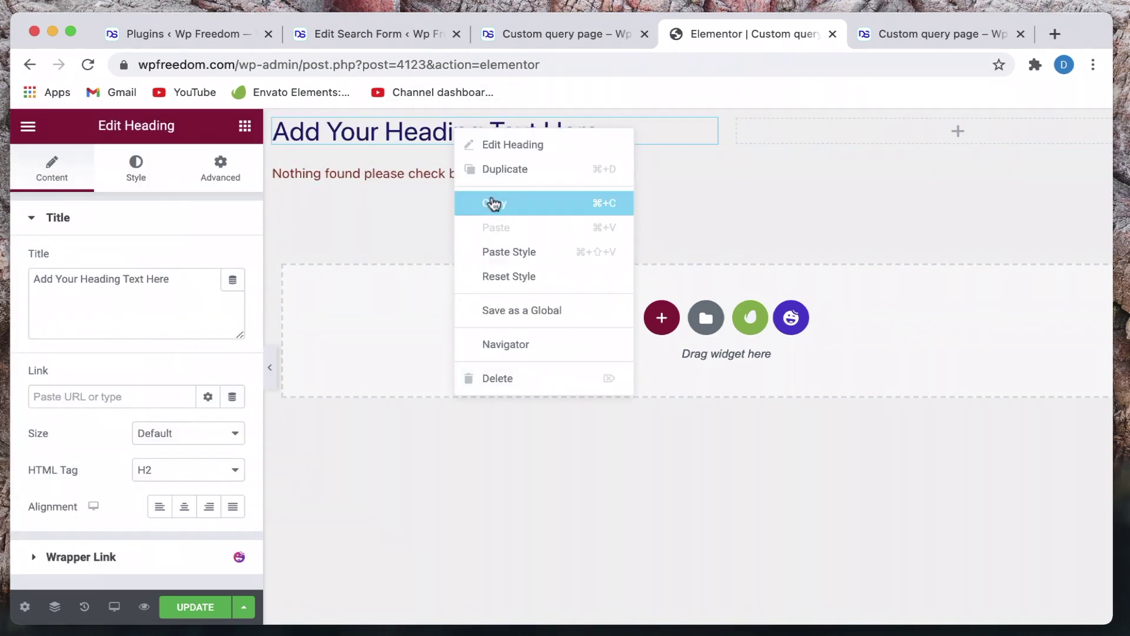
click(494, 204)
right_click(789, 135)
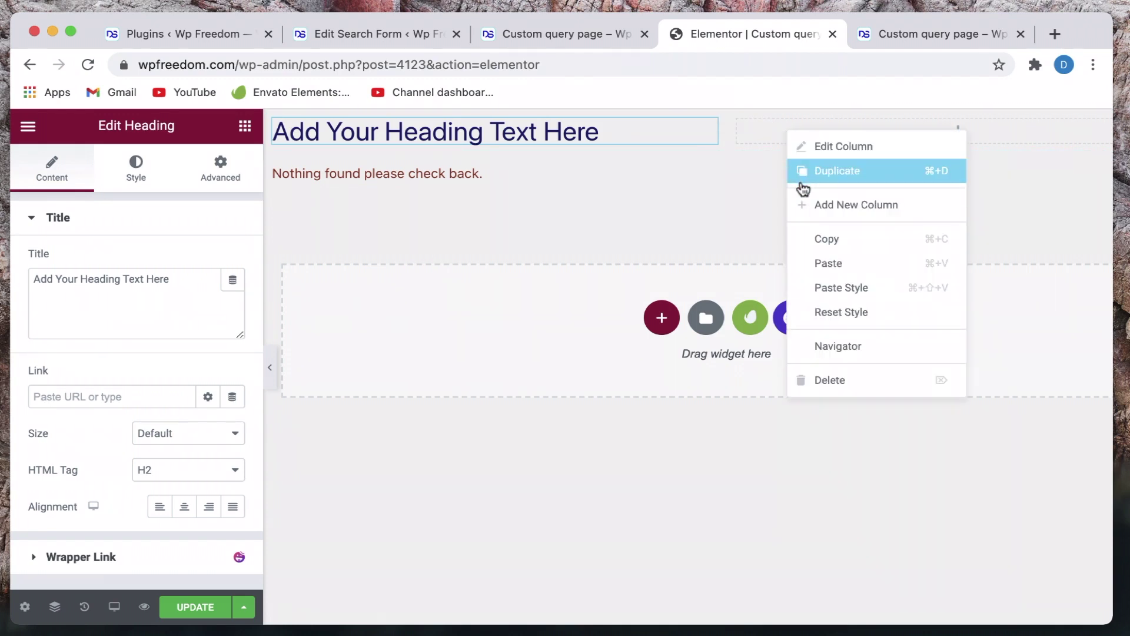
click(833, 259)
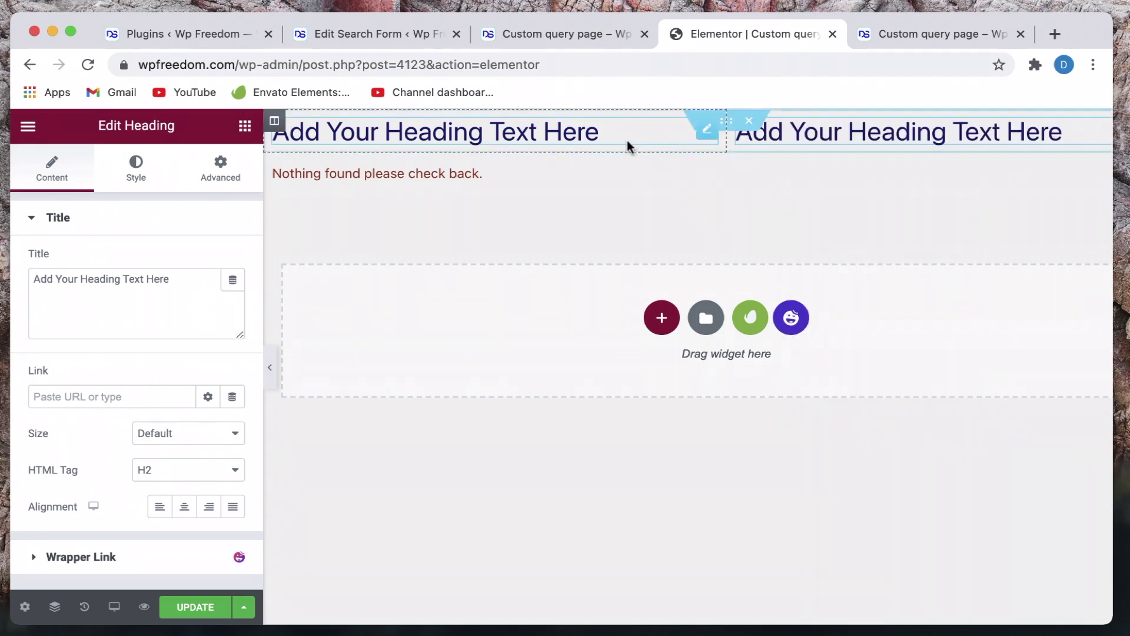
Set the first column heading's title to the Request Parameter dynamic tag.
click(599, 132)
click(232, 283)
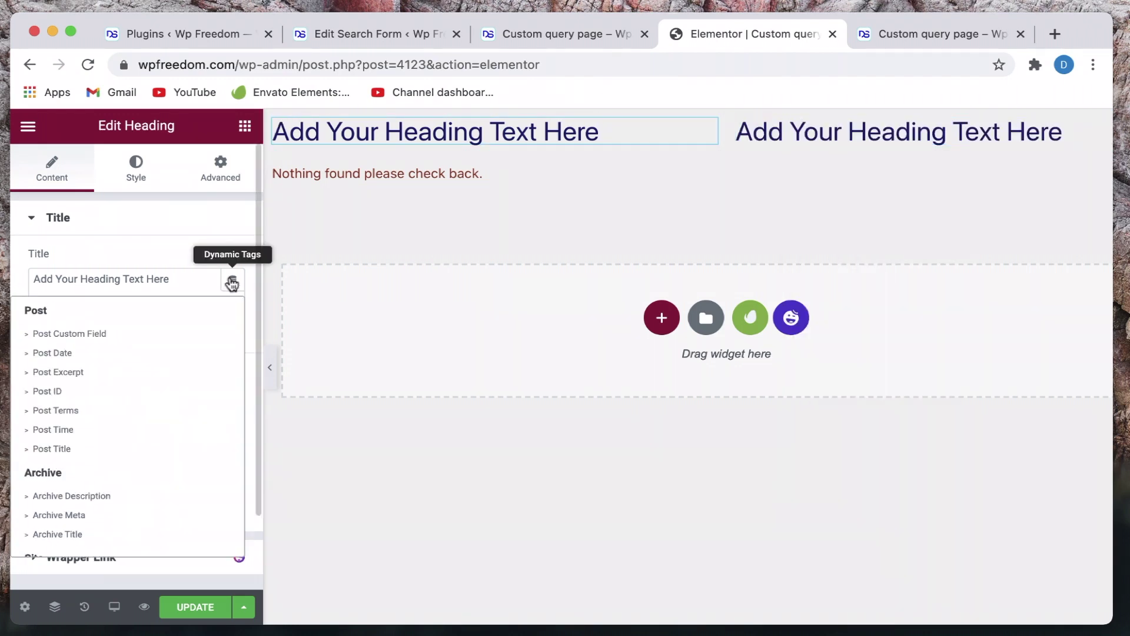
scroll(143, 419, down, 10)
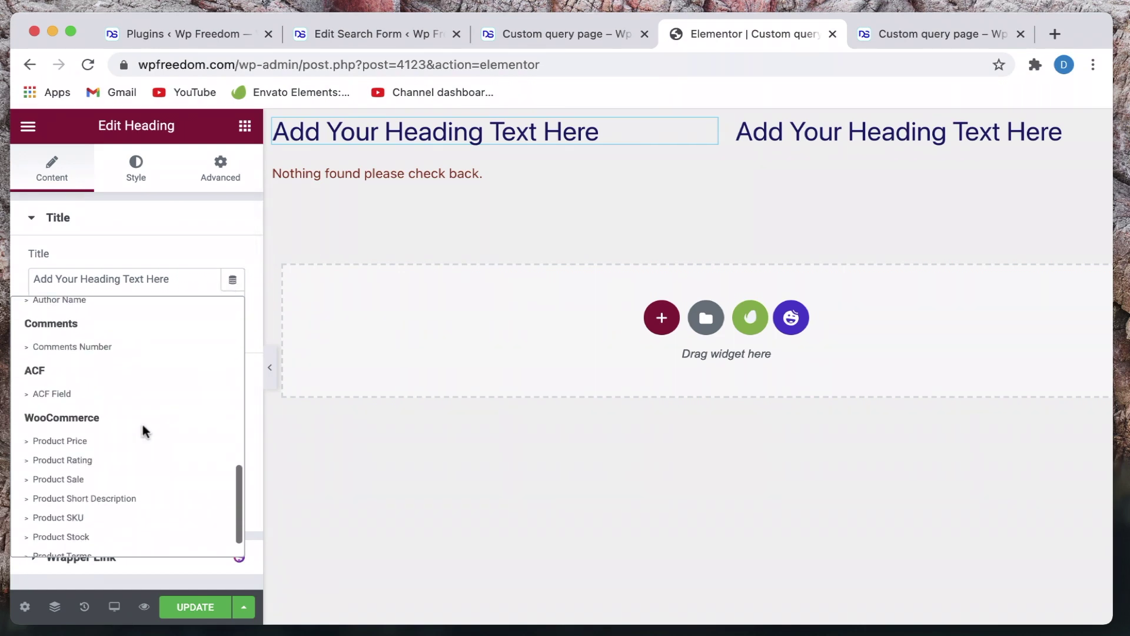
scroll(142, 425, up, 4)
scroll(144, 430, up, 3)
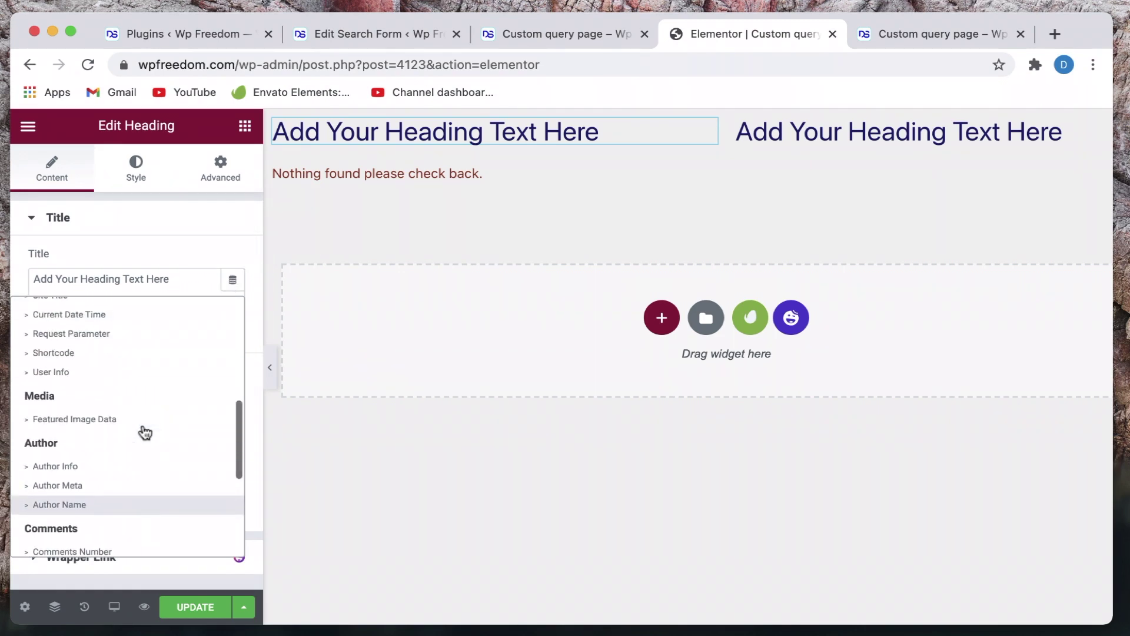
click(114, 334)
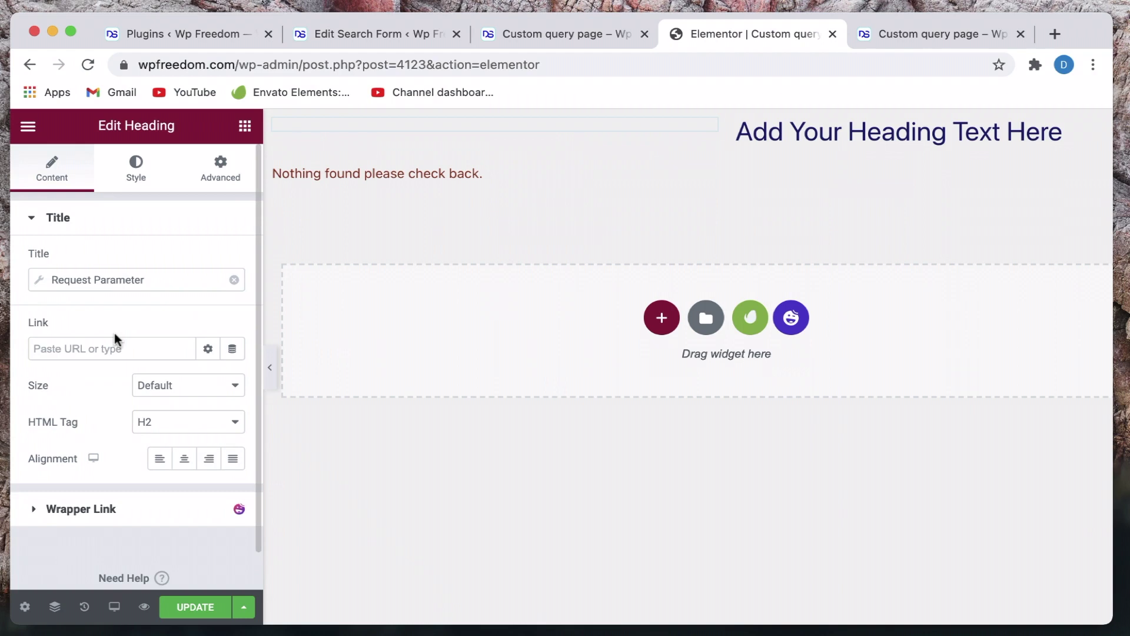
Copy the search parameter name _sf_s from the results page URL and use it as the Request Parameter tag's parameter name.
click(141, 280)
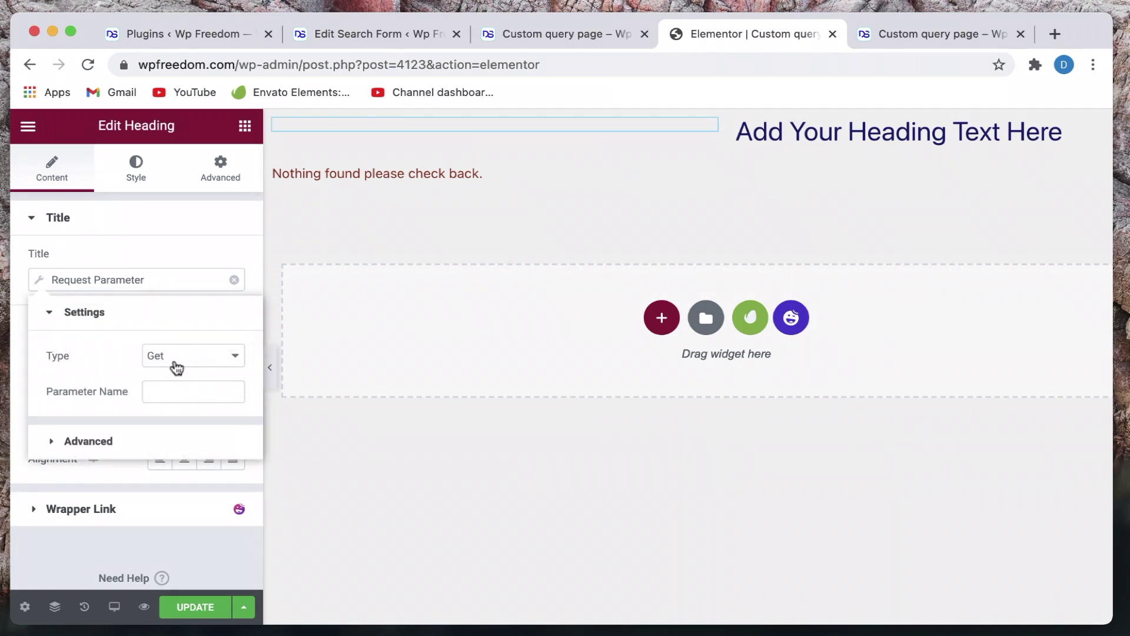
click(929, 41)
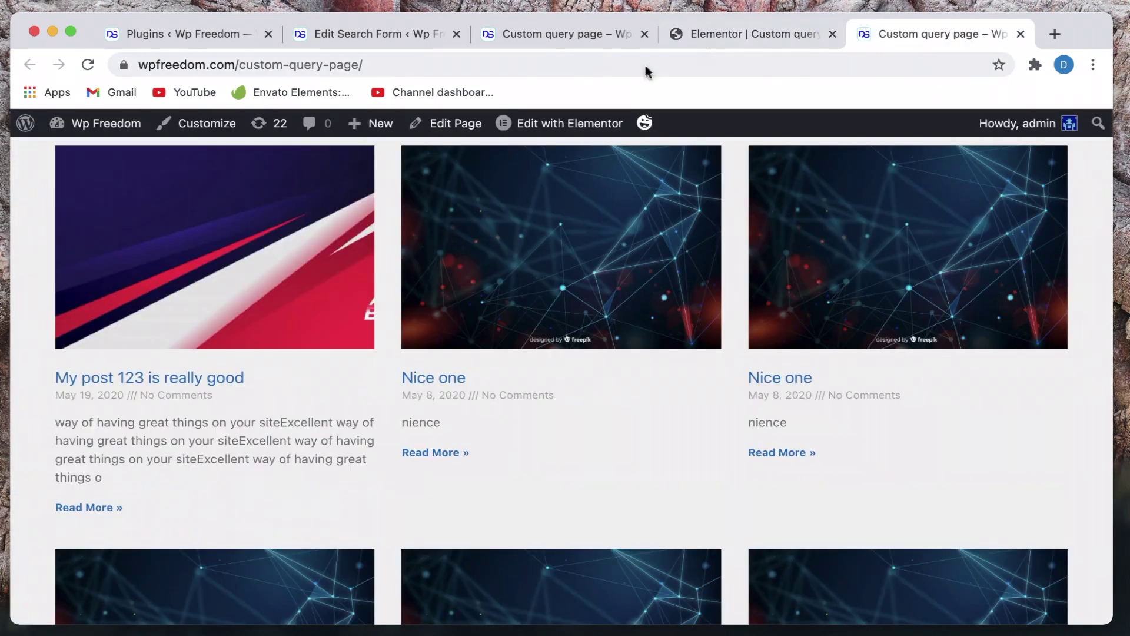
click(596, 38)
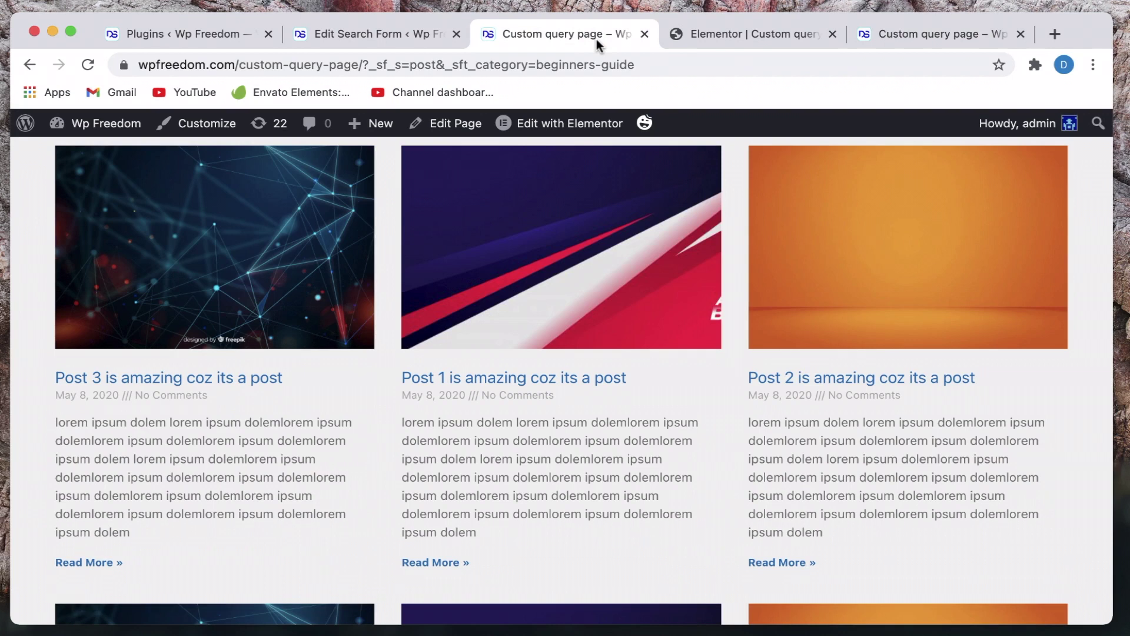
double_click(394, 64)
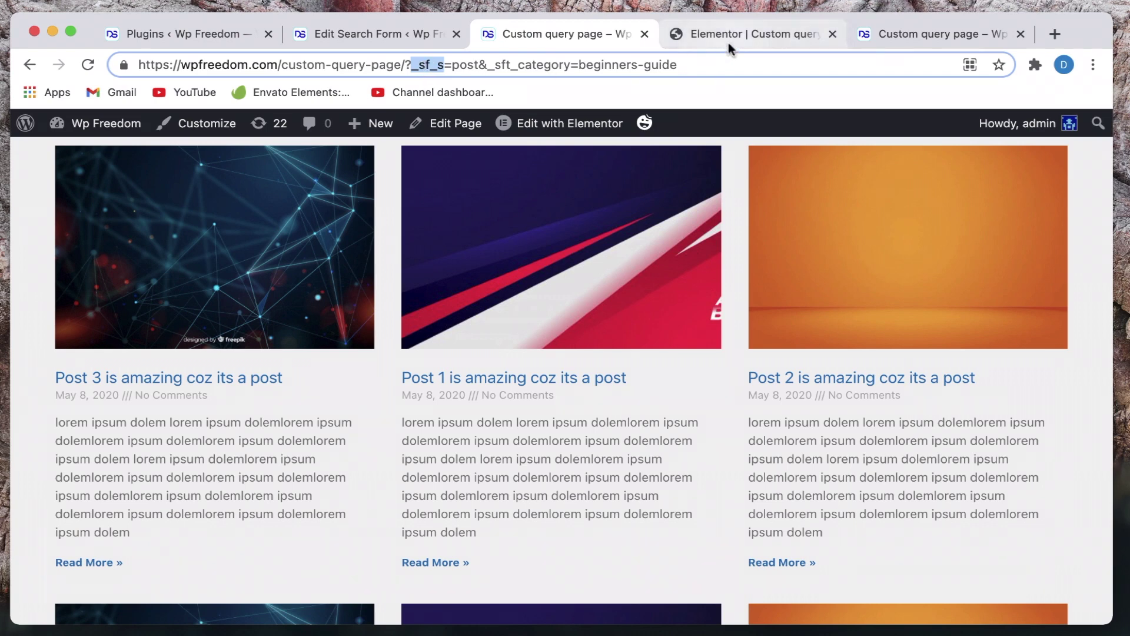
click(783, 34)
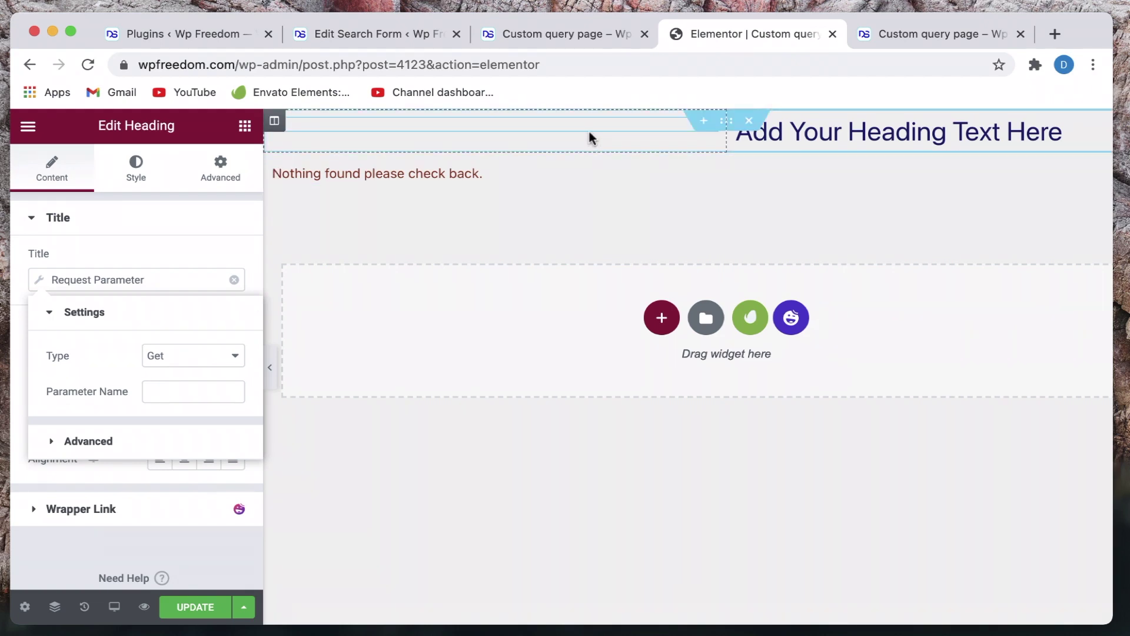
click(176, 390)
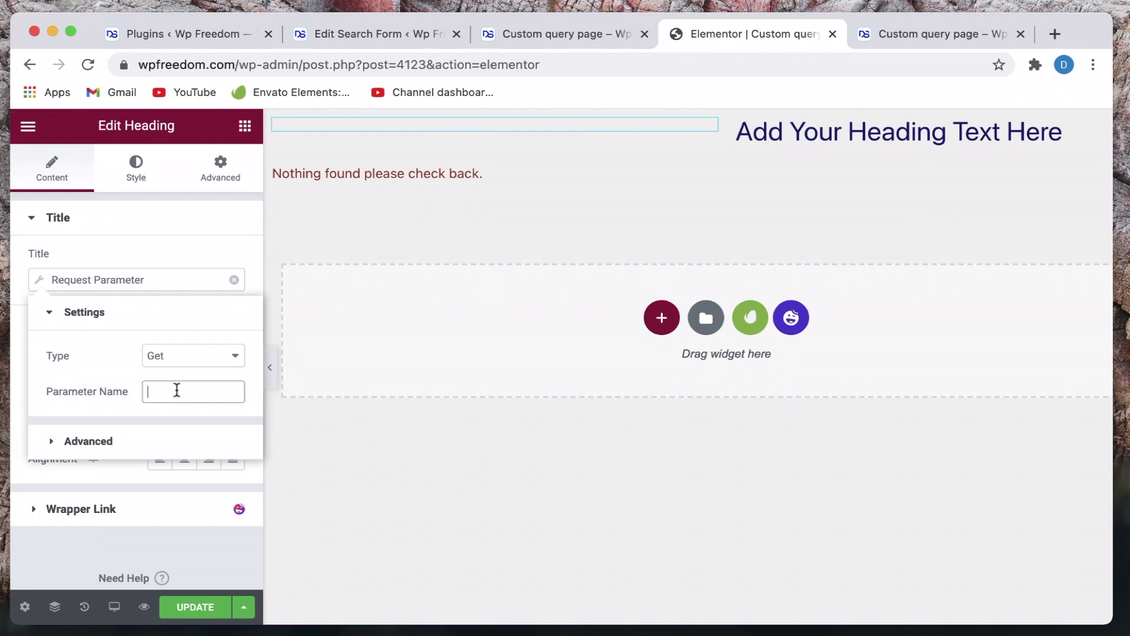
text(_sf_s)
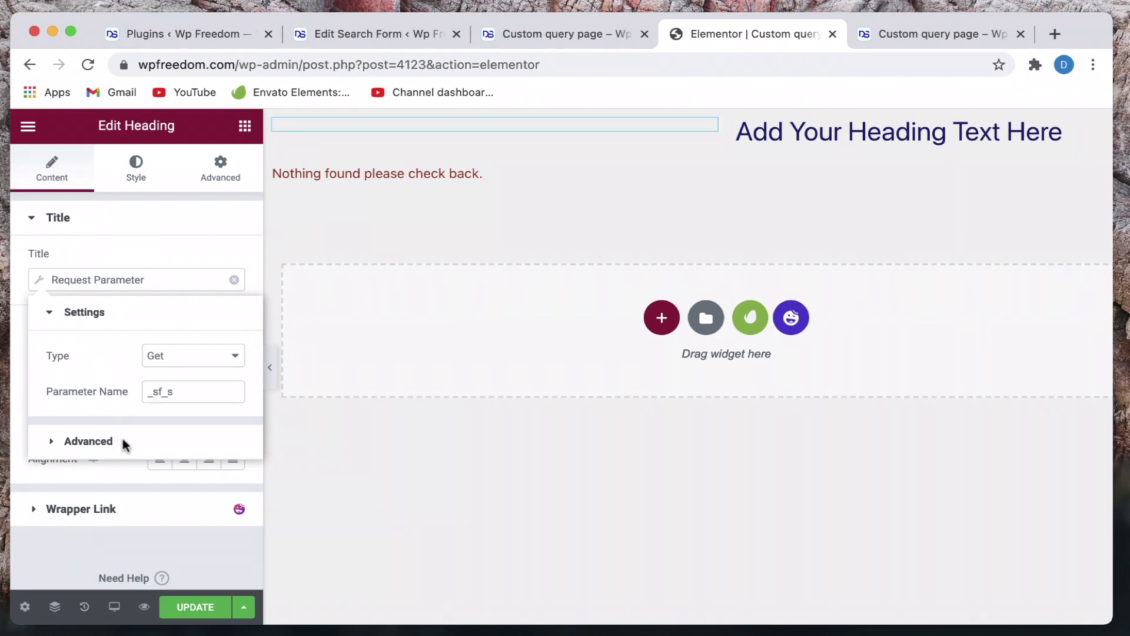
Set the first column heading's Request Parameter tag to show "You searched for:" before the value.
click(122, 443)
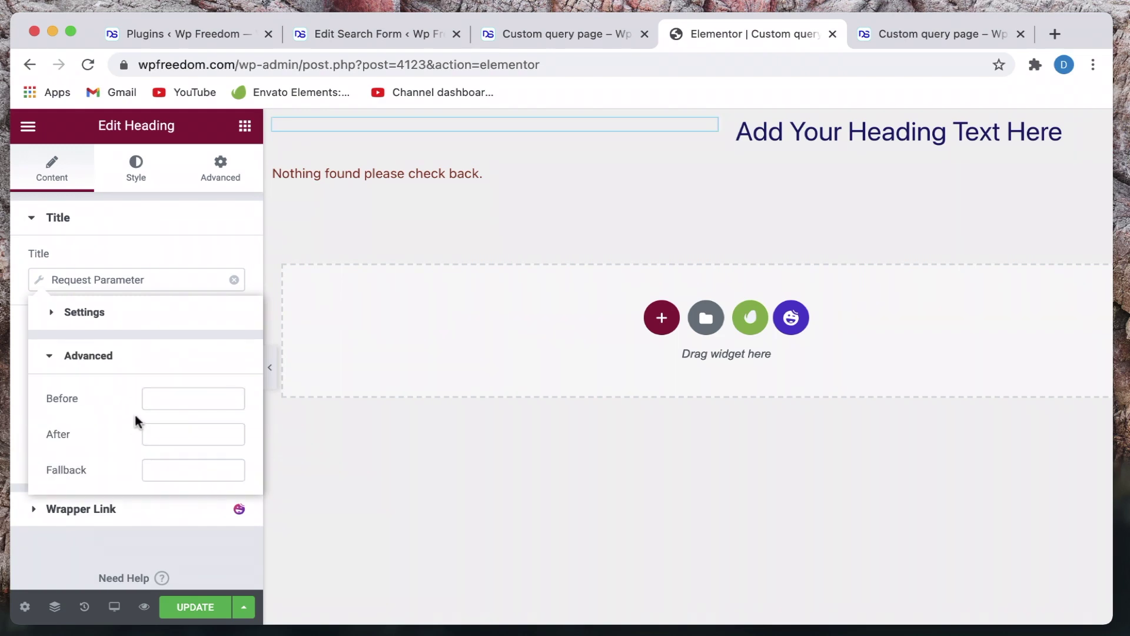
click(173, 405)
text(You searched for:)
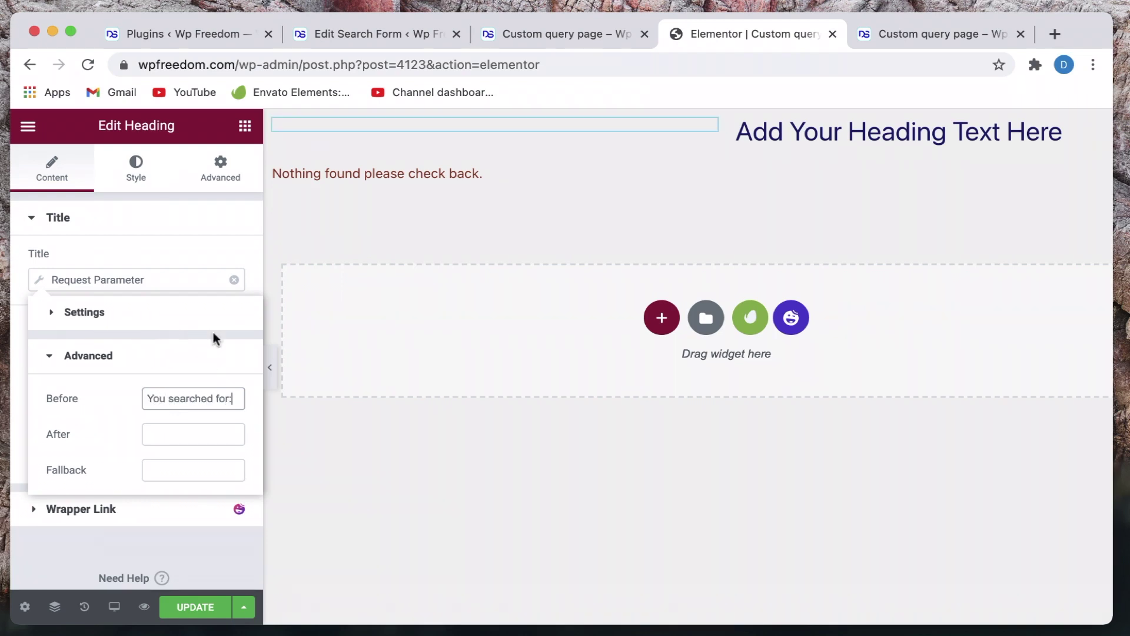
click(173, 318)
click(169, 389)
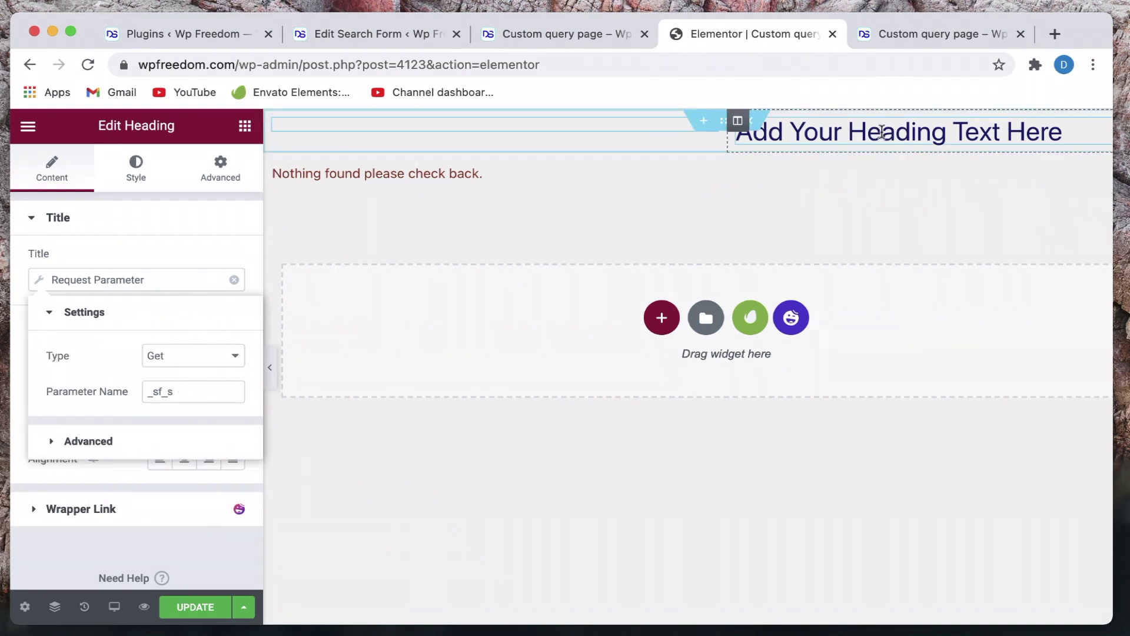
Set the second column heading's title to the Request Parameter dynamic tag.
click(740, 131)
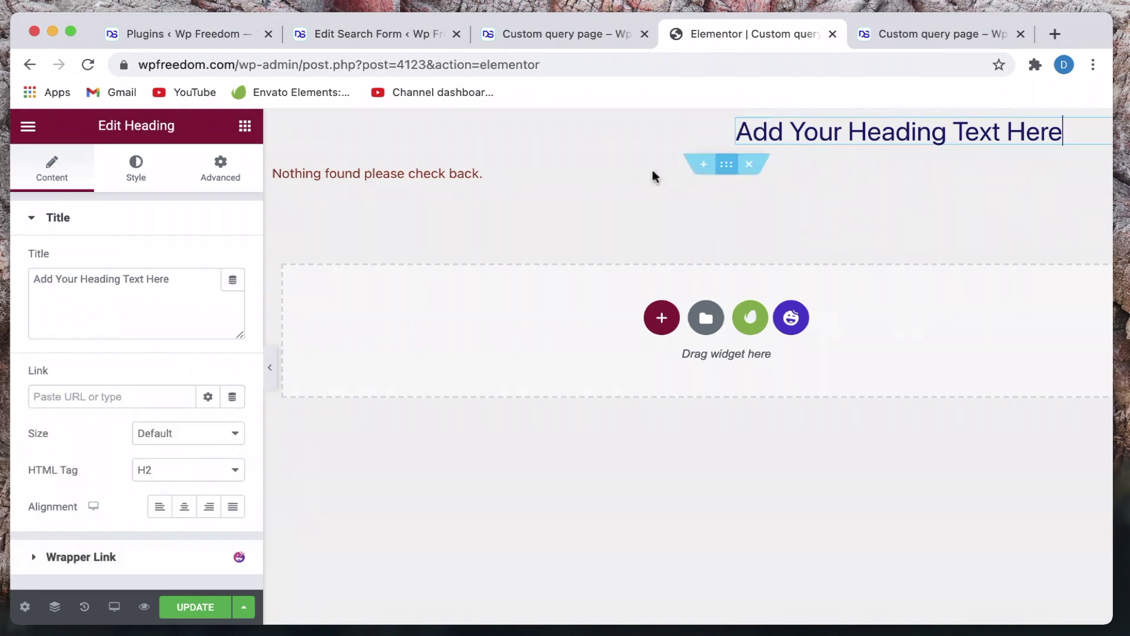
click(234, 282)
scroll(119, 462, down, 3)
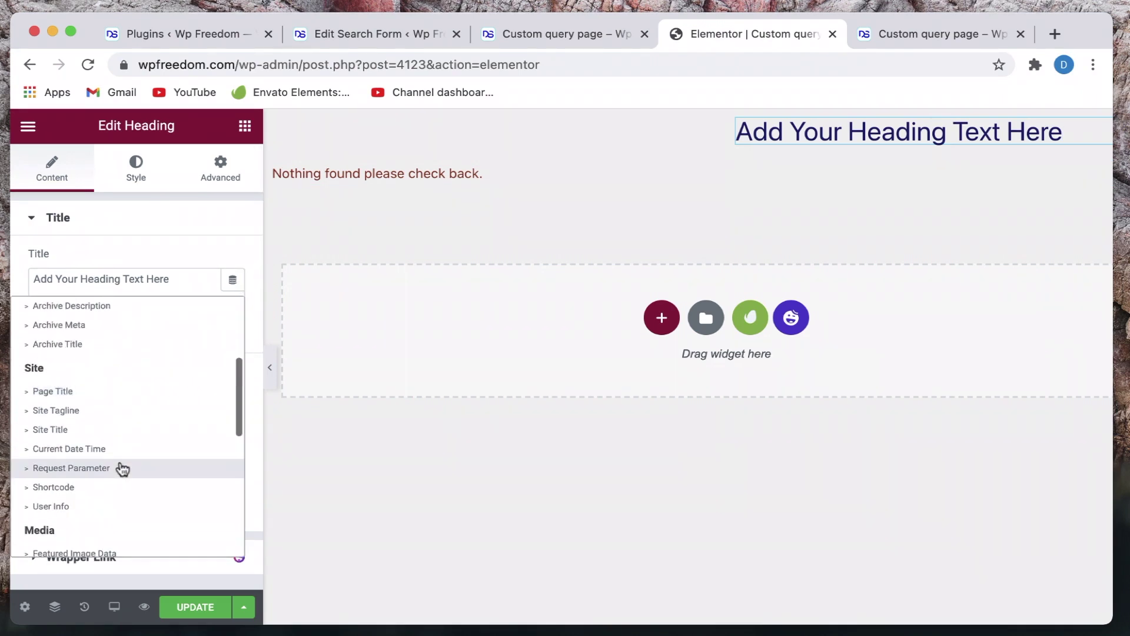
click(118, 467)
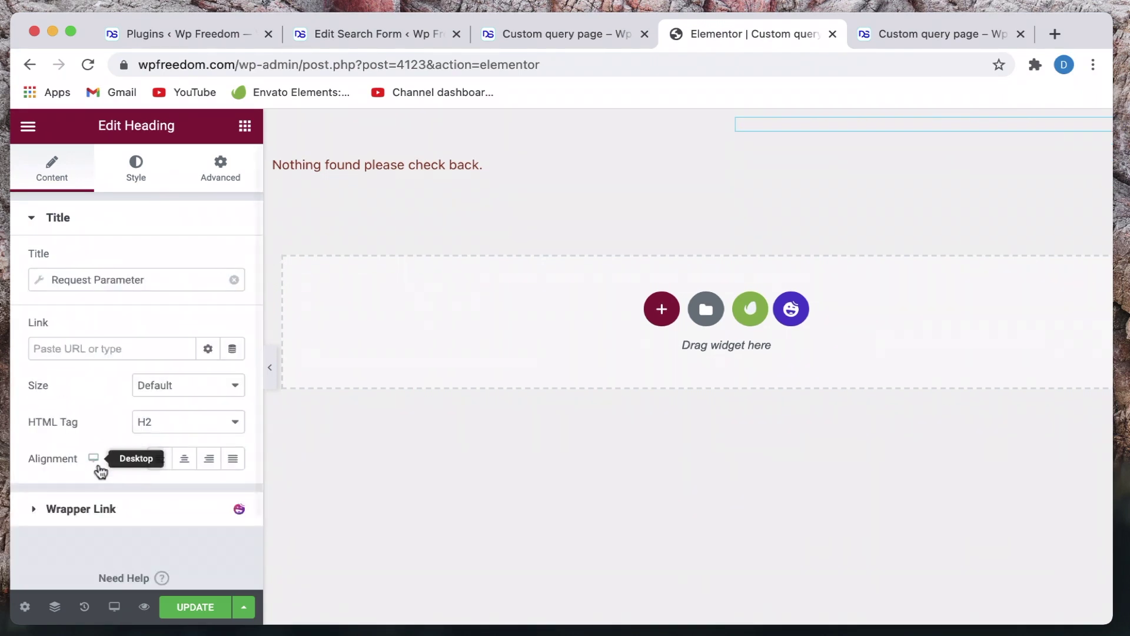
Copy the category parameter name _sft_category from the results page URL and use it as the second heading's parameter name.
click(158, 281)
click(179, 390)
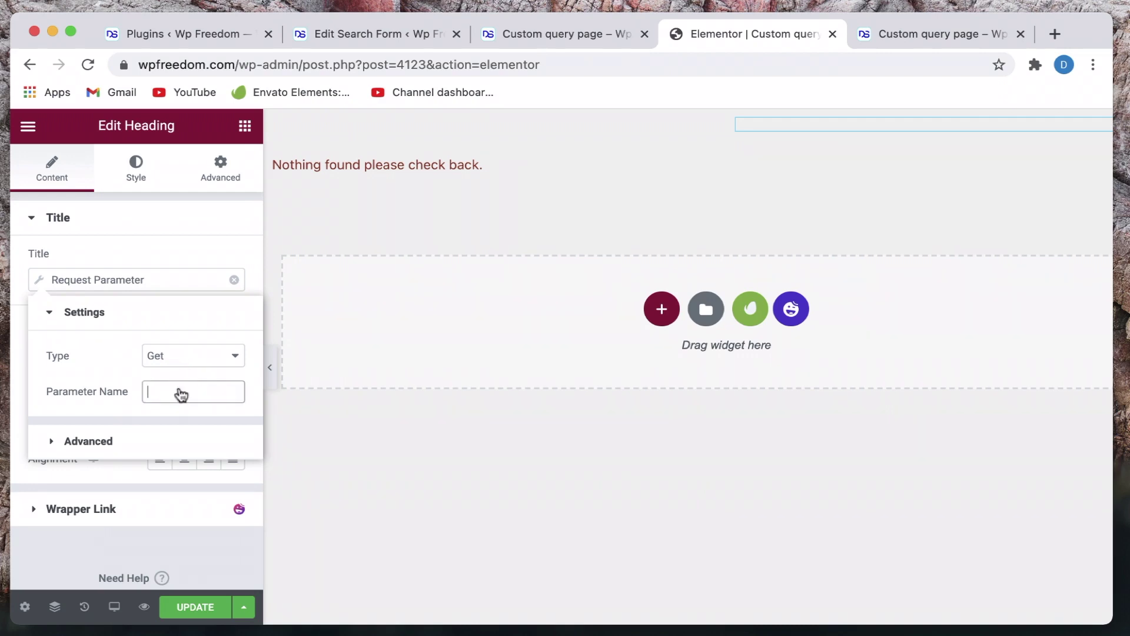
click(556, 41)
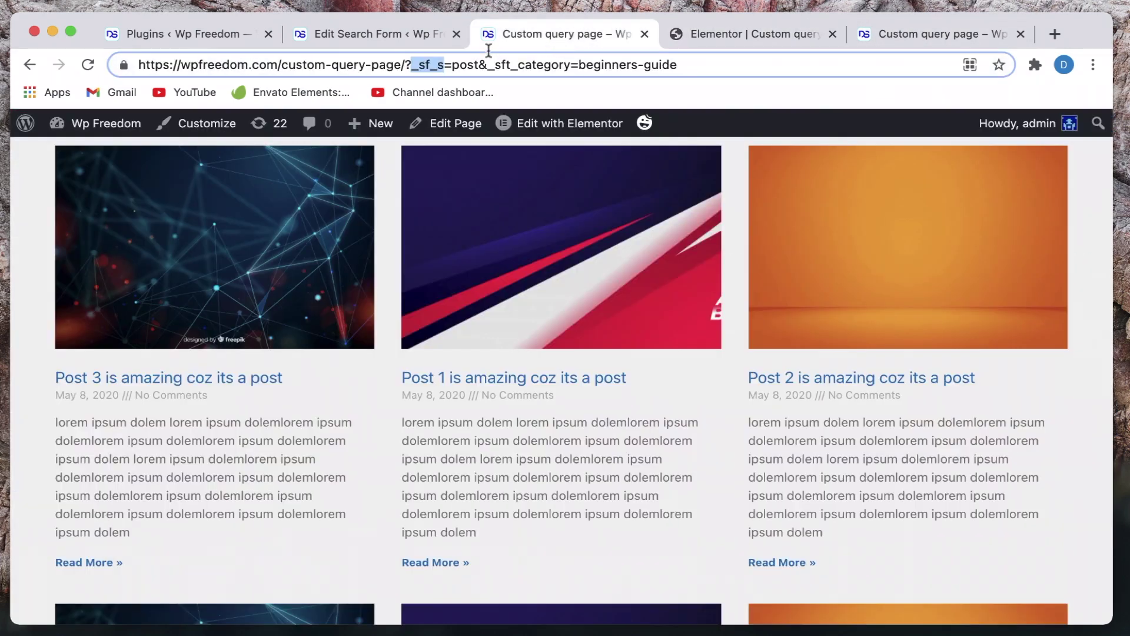
double_click(515, 69)
key(super+c)
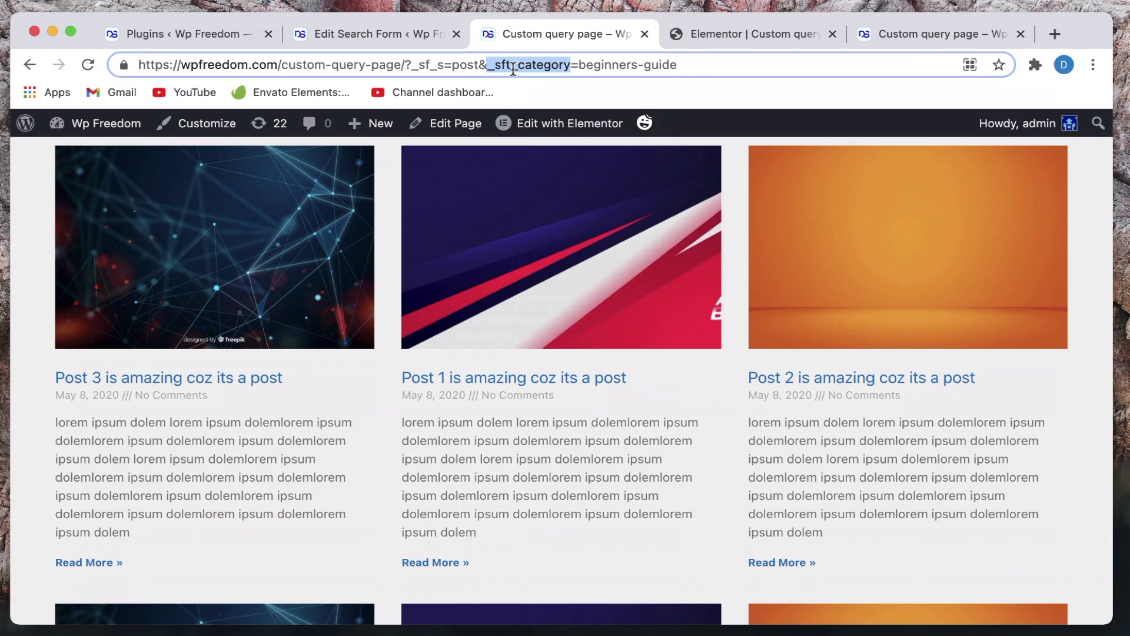
click(754, 29)
click(172, 394)
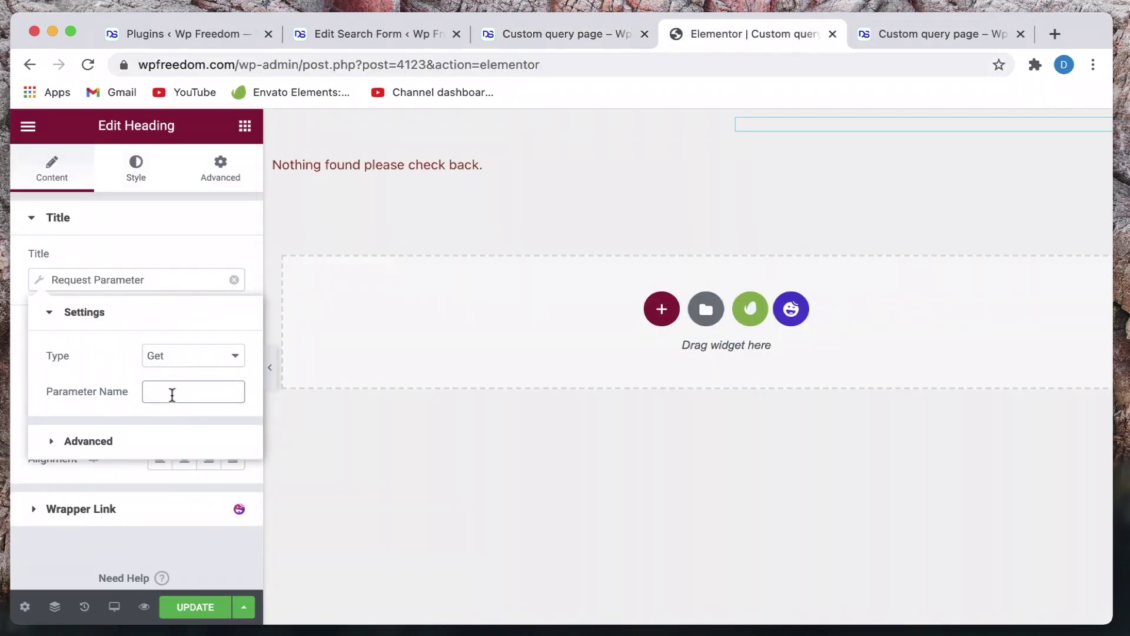
key(super+v)
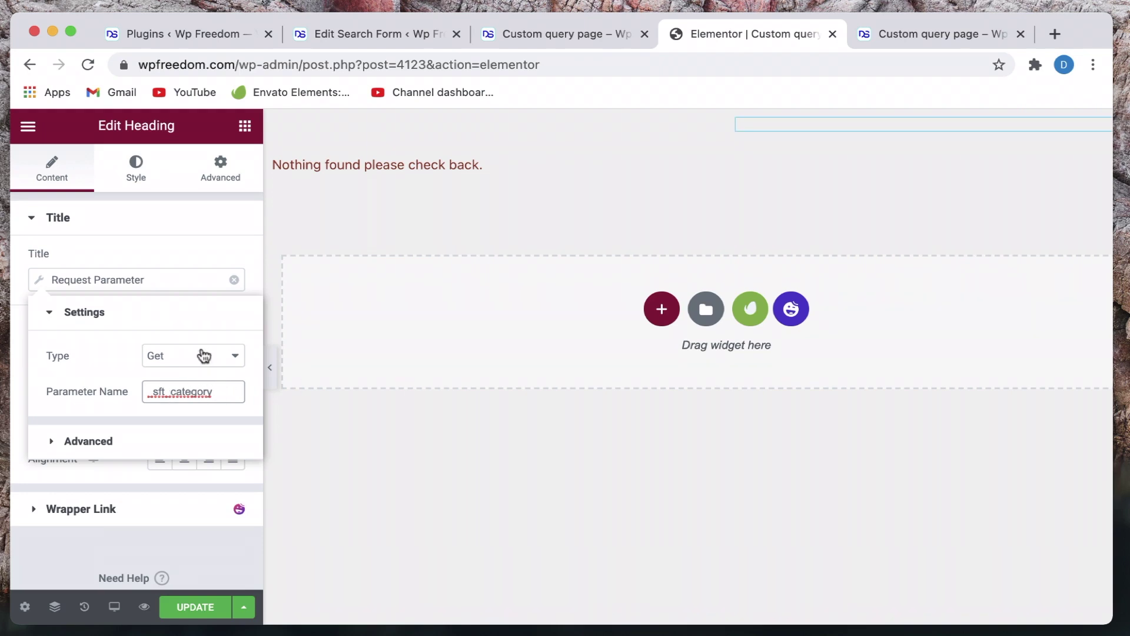
Add "Under category:" before the second heading's dynamic value and update the page.
click(130, 453)
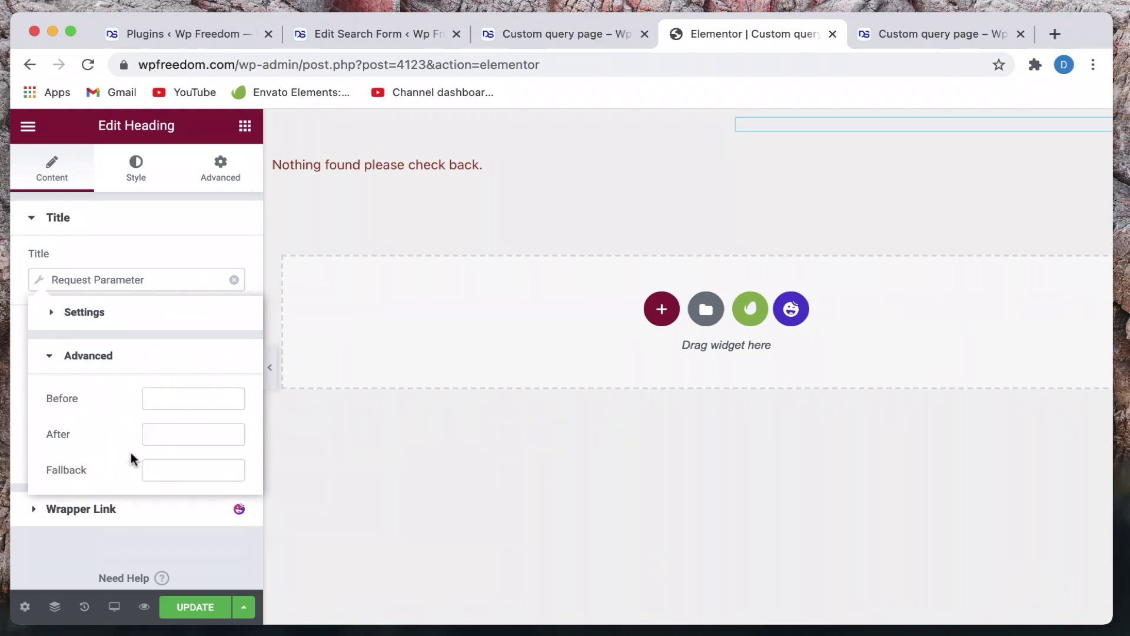
click(171, 398)
text(Under category:)
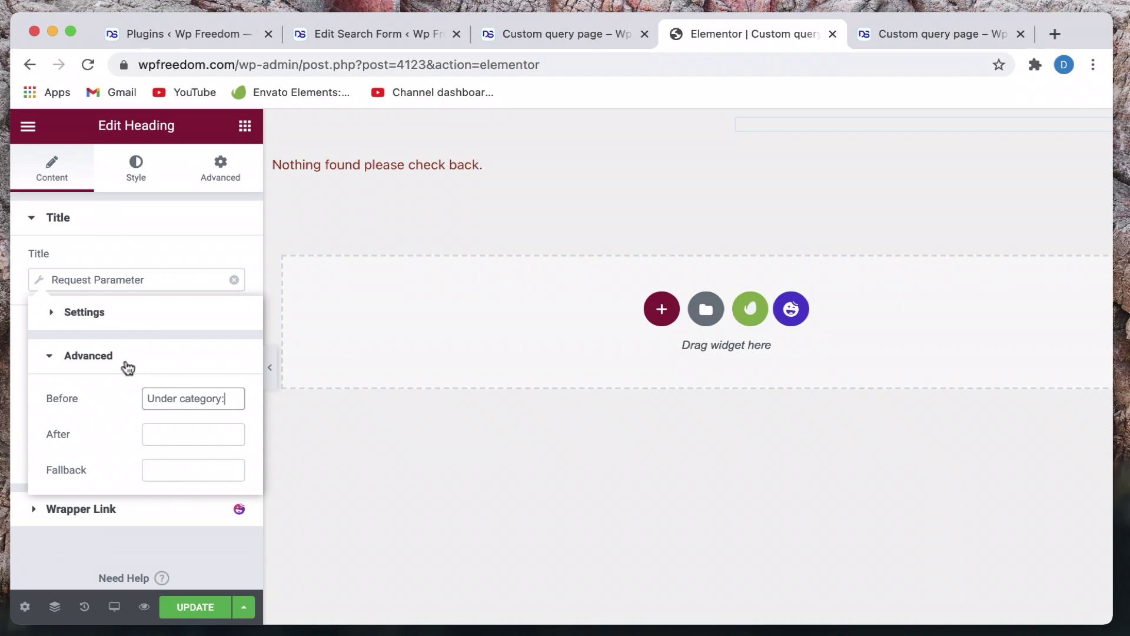
click(124, 358)
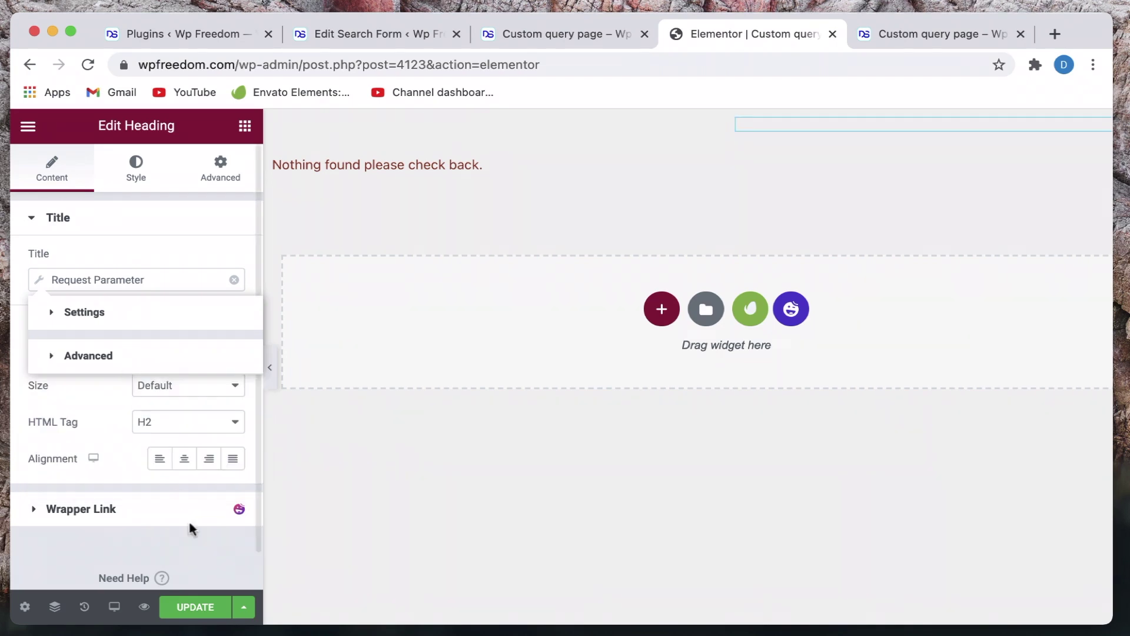
click(196, 606)
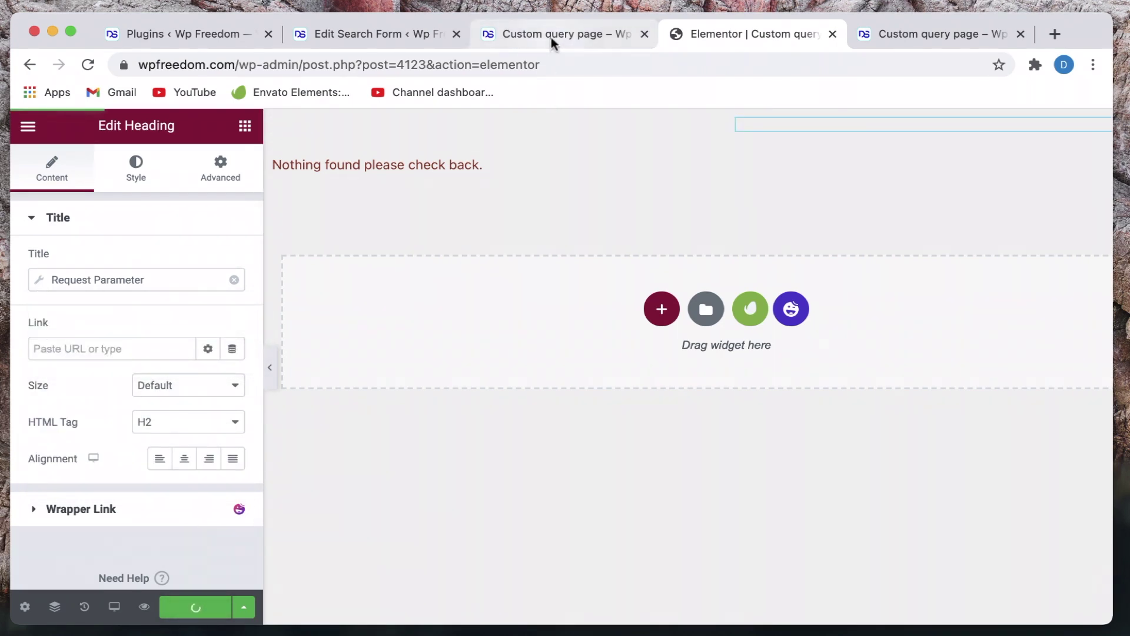
Give the headings' section a minimum height of 69 px and update the page.
click(432, 126)
click(182, 369)
click(179, 406)
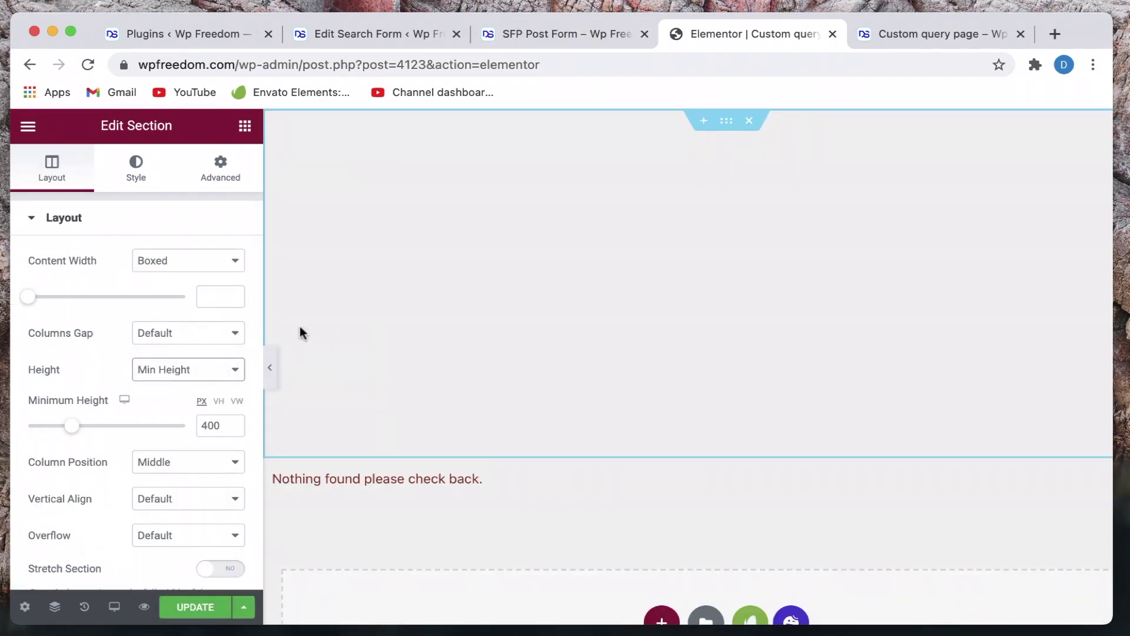
click(200, 372)
click(200, 372)
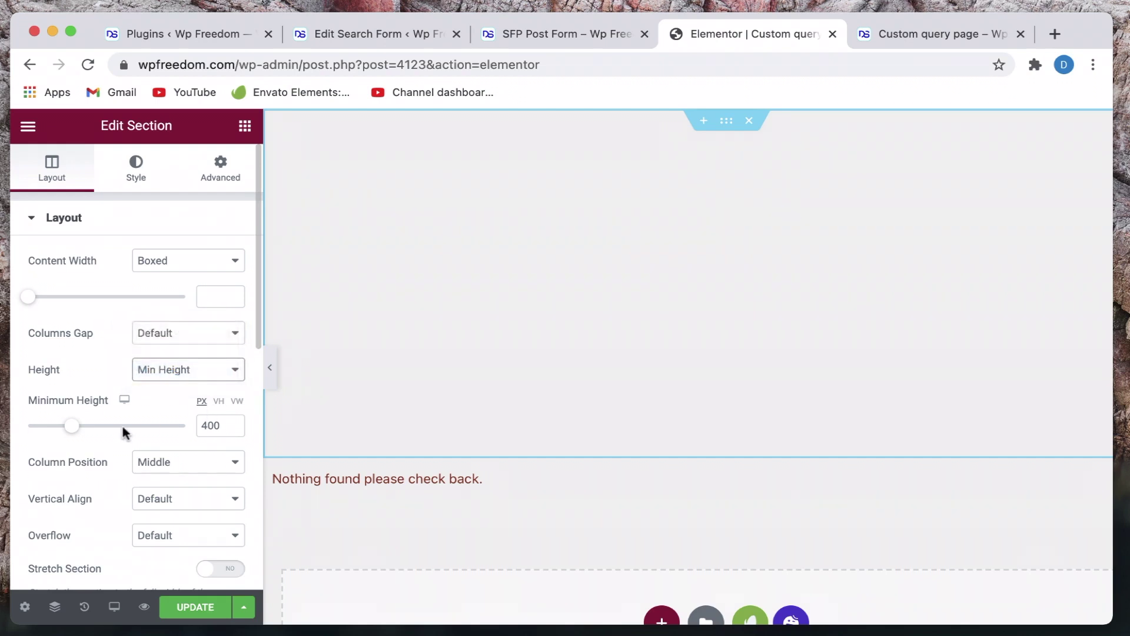
drag(72, 426, 36, 428)
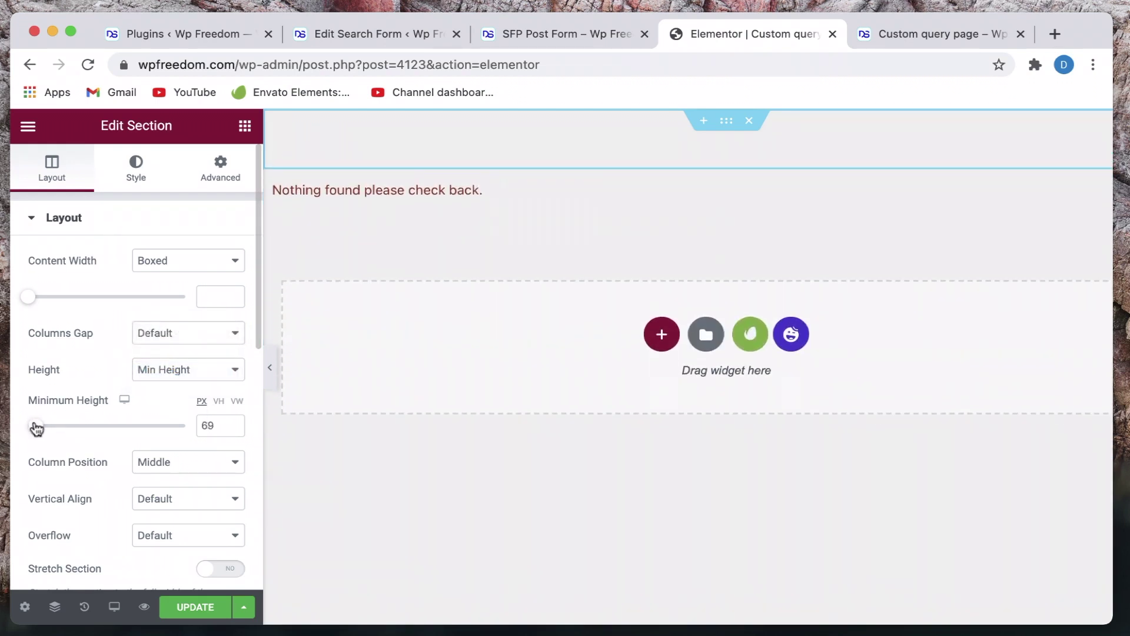
click(175, 613)
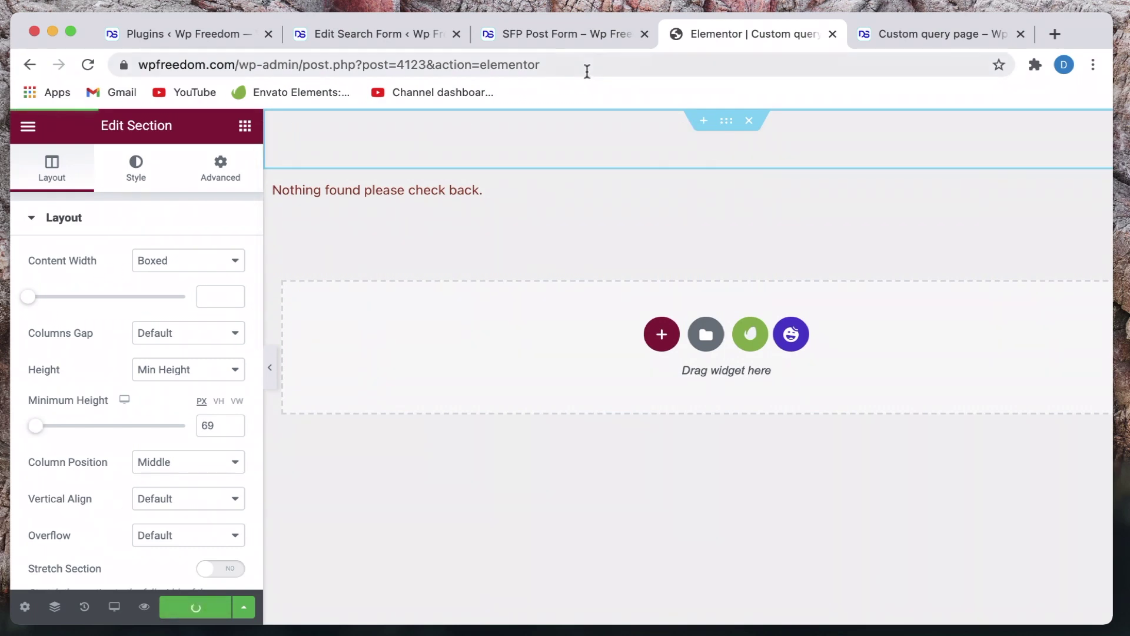
Reload the SFP Post Form page, search for "post" in the Beginners Guide category, and check the headings above the results.
click(540, 35)
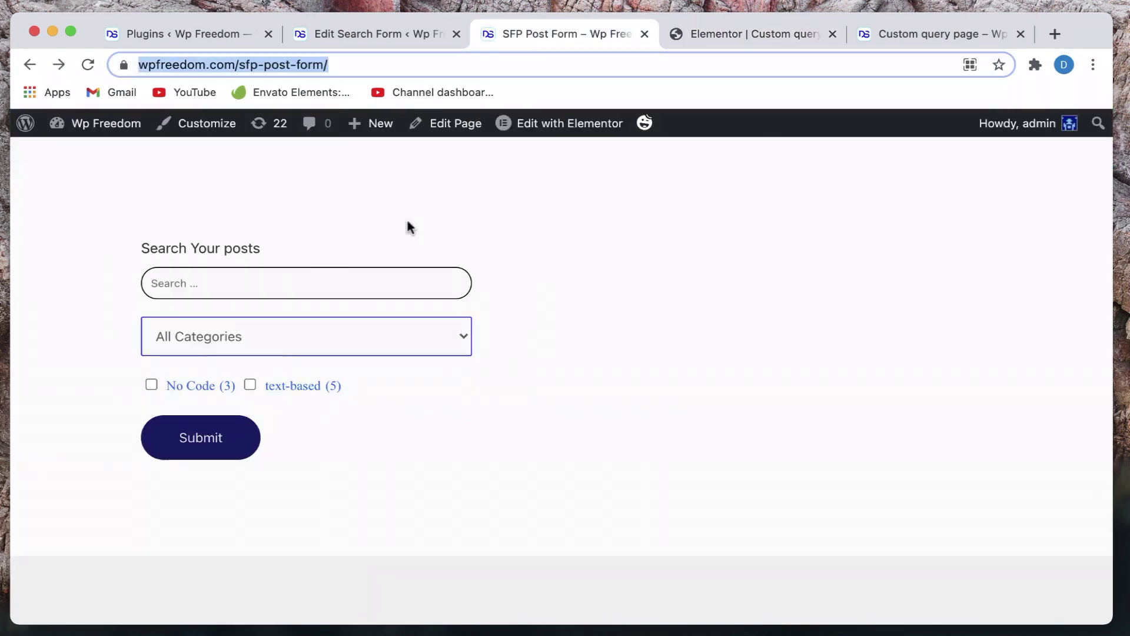
click(88, 65)
click(333, 285)
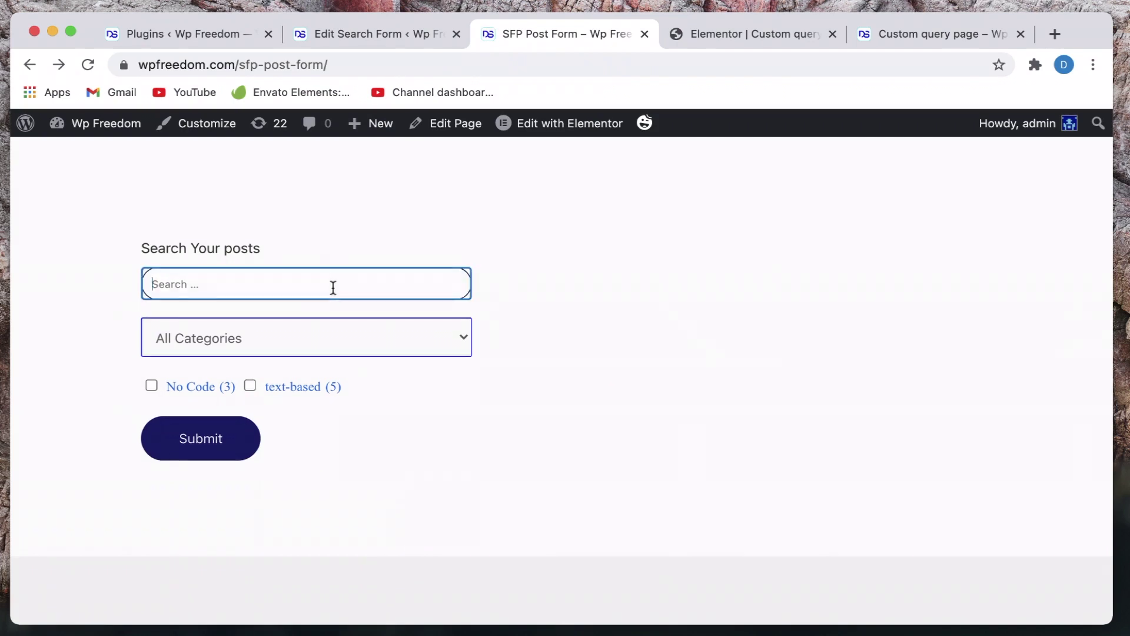
text(post)
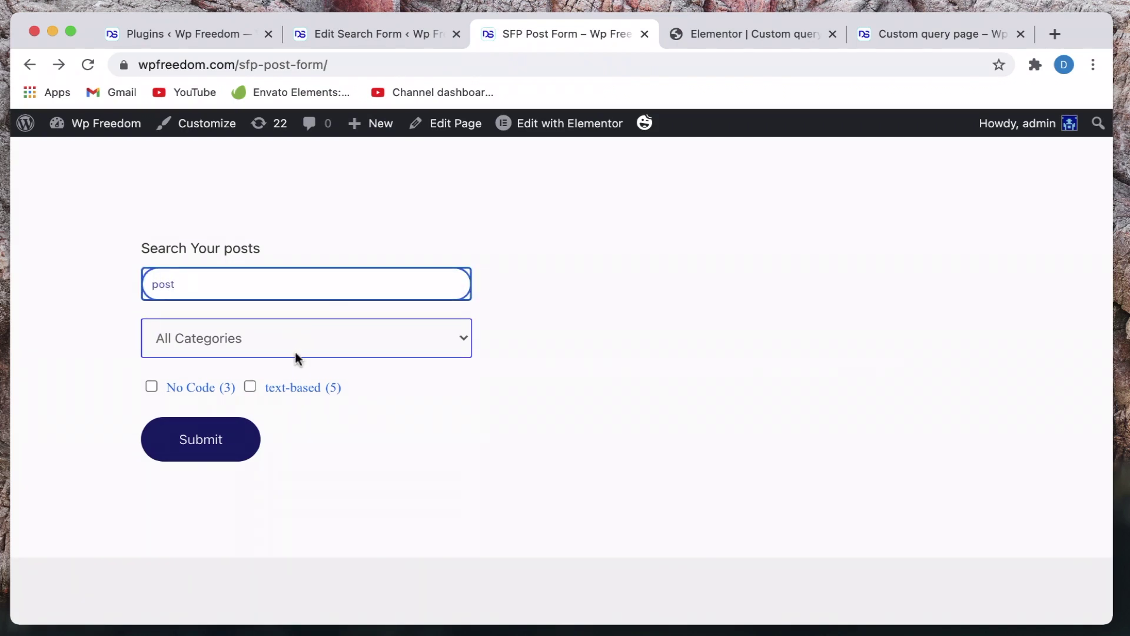
click(309, 341)
click(278, 363)
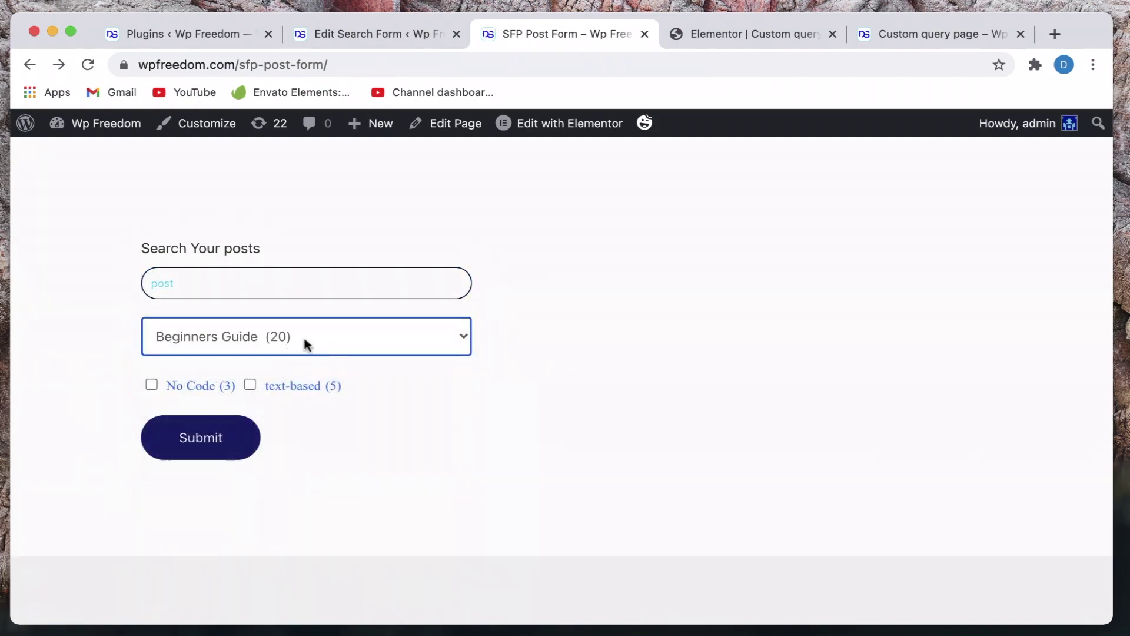
click(190, 449)
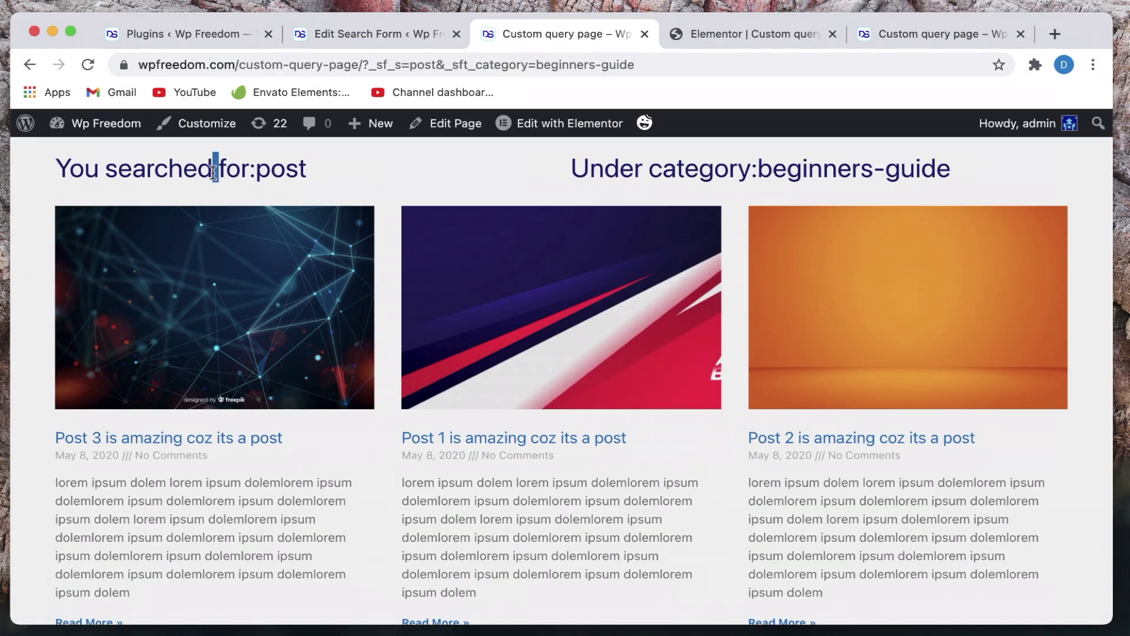
triple_click(214, 168)
triple_click(186, 169)
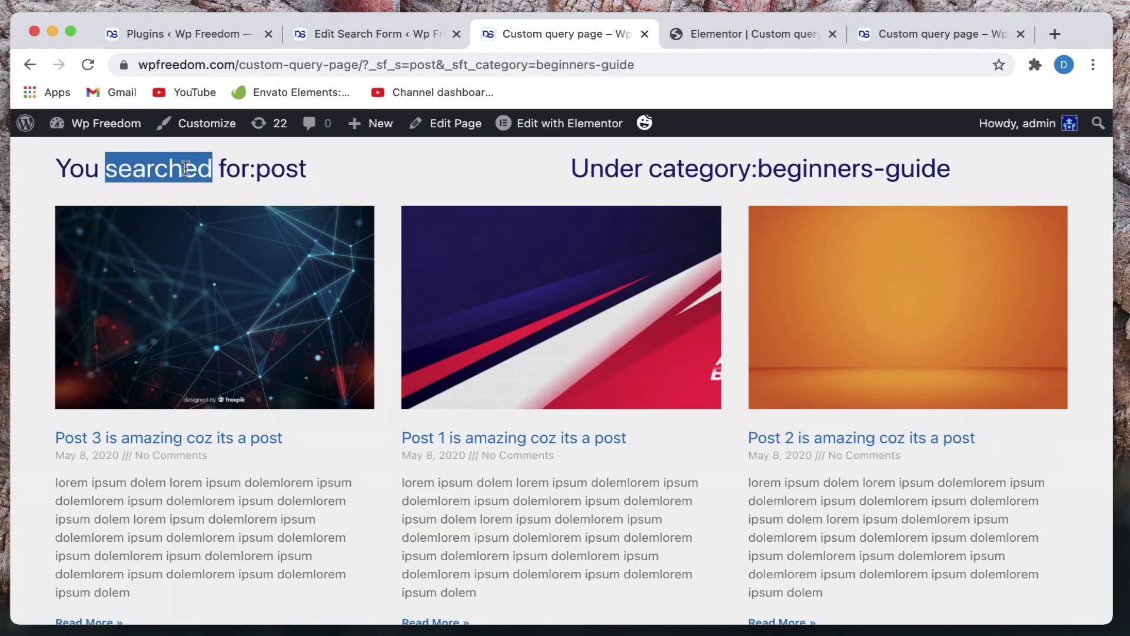
double_click(285, 172)
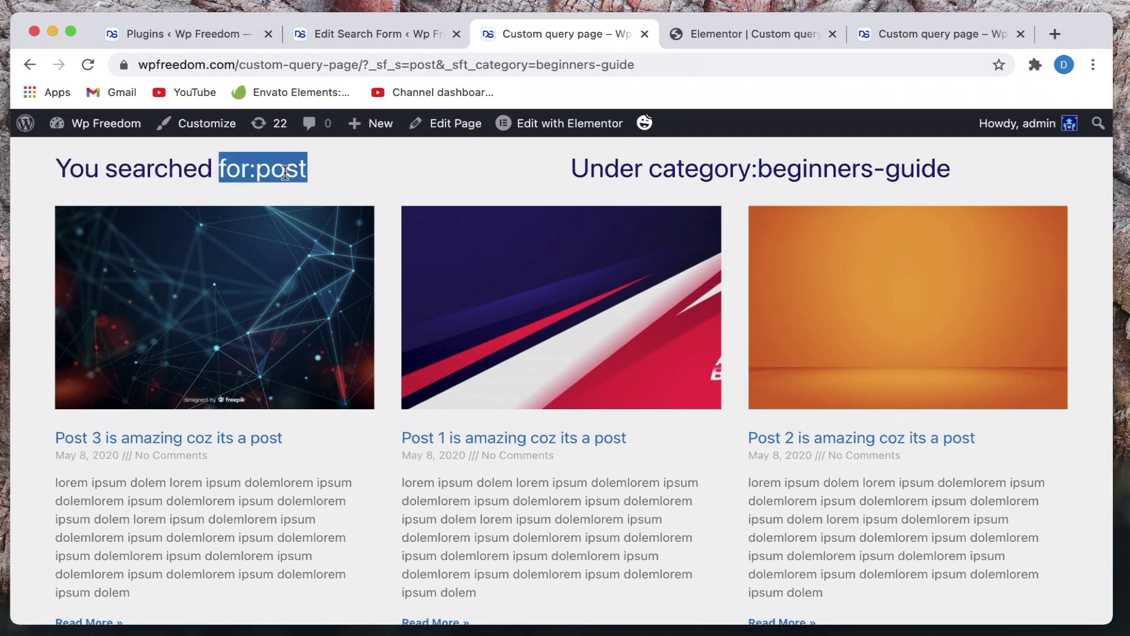
double_click(654, 171)
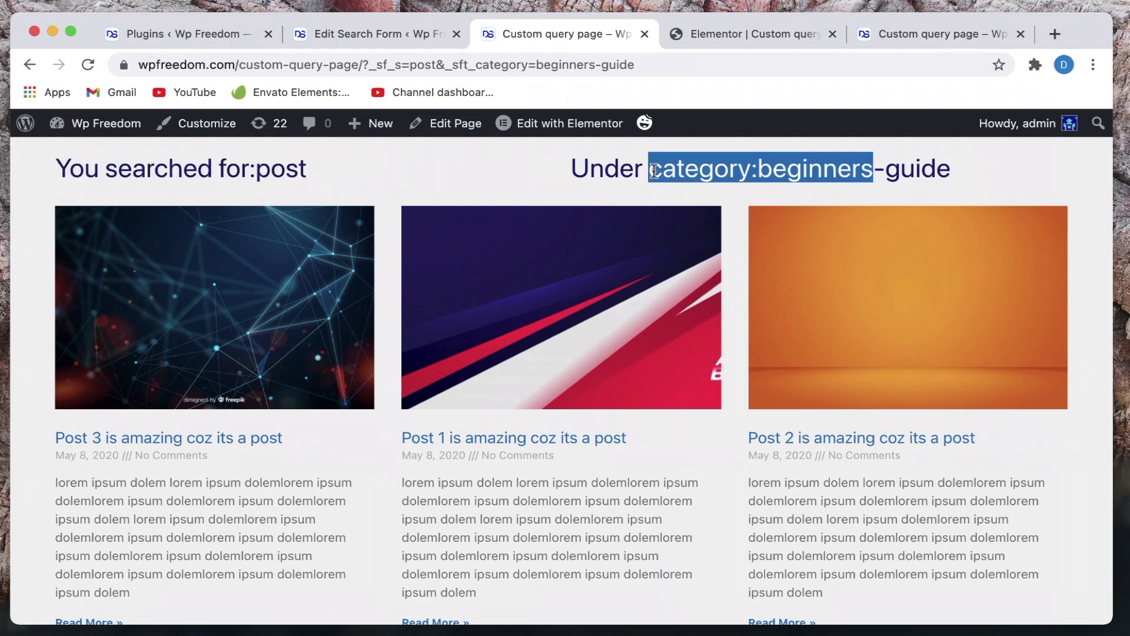
double_click(836, 171)
Return to the search form and search for "post" in the Plugins category.
scroll(559, 170, left, 5)
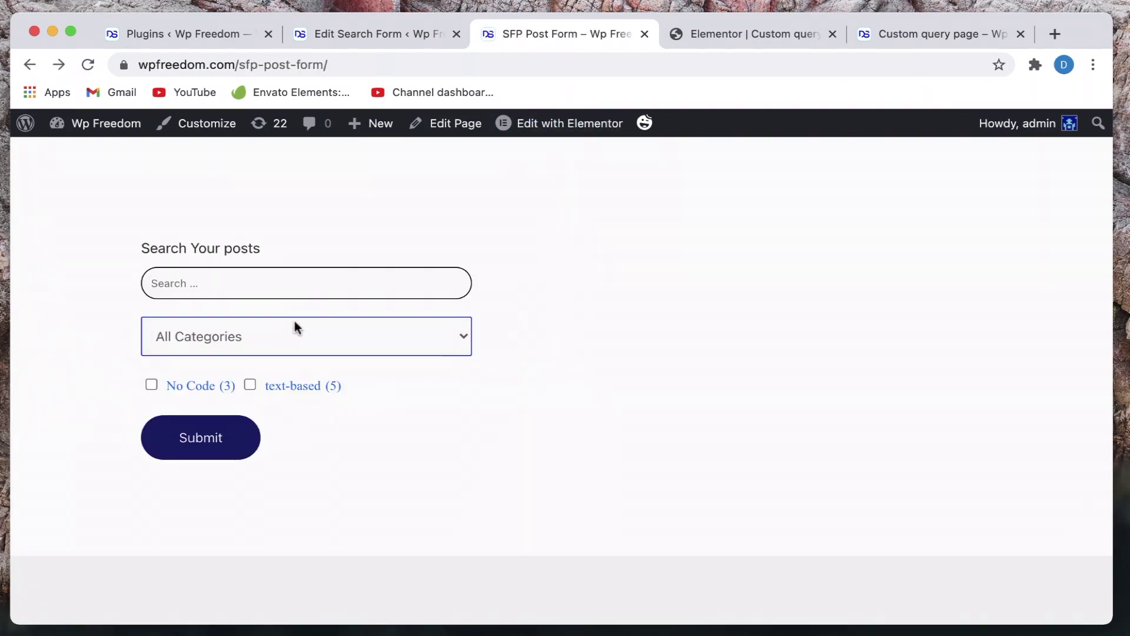
click(301, 291)
text(post)
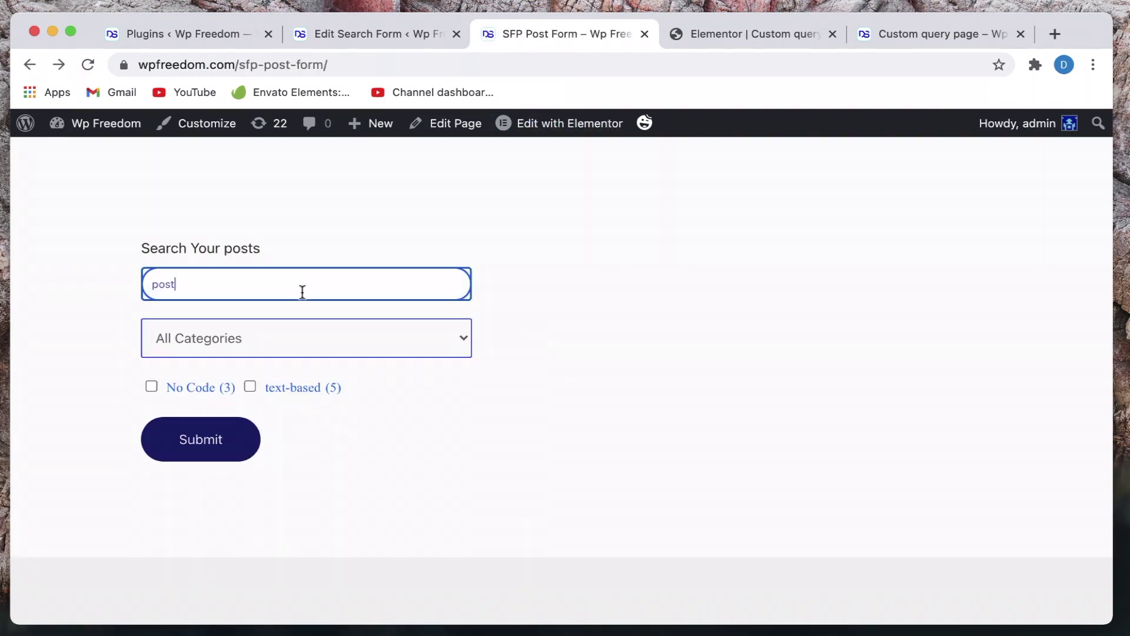
click(309, 333)
click(270, 384)
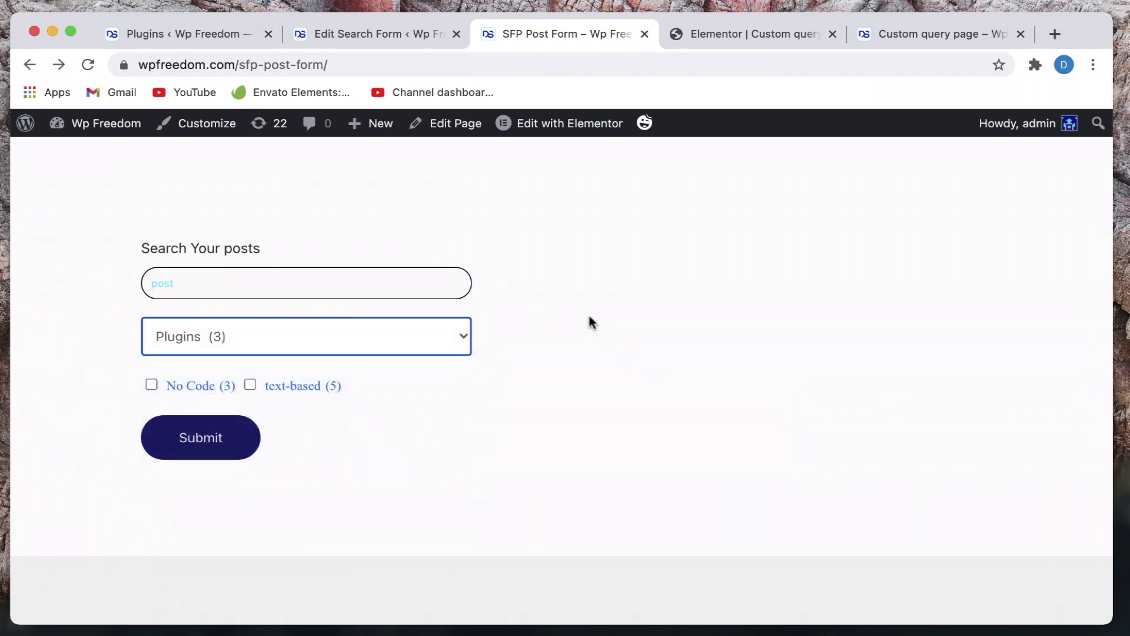
click(194, 441)
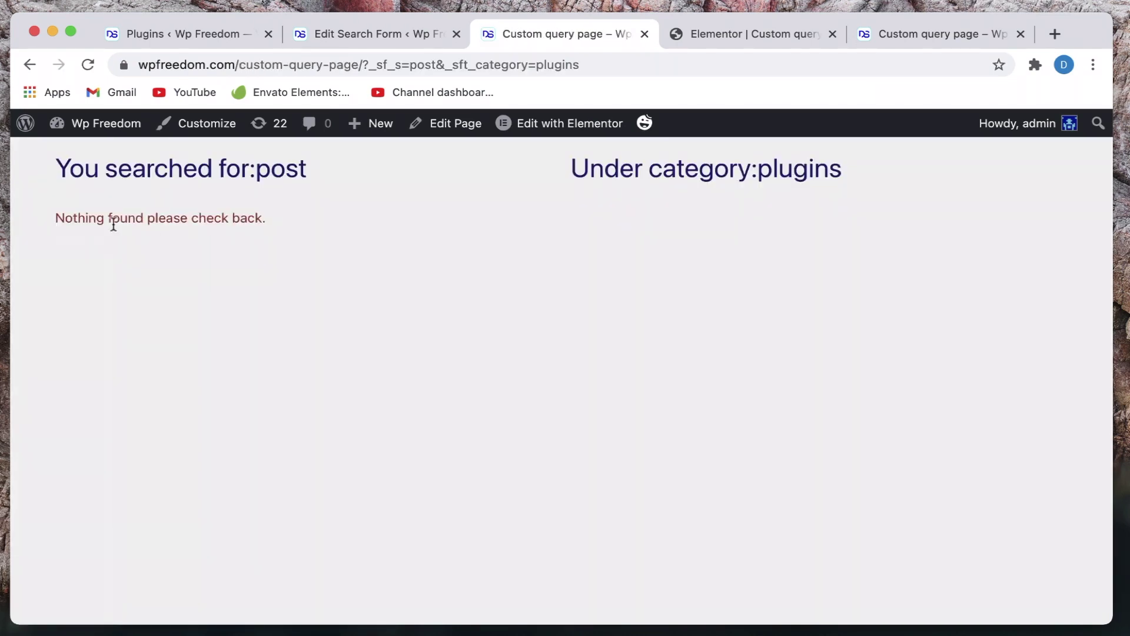
Examine the no-results message and the search term heading on the Plugins results page.
triple_click(111, 218)
triple_click(137, 177)
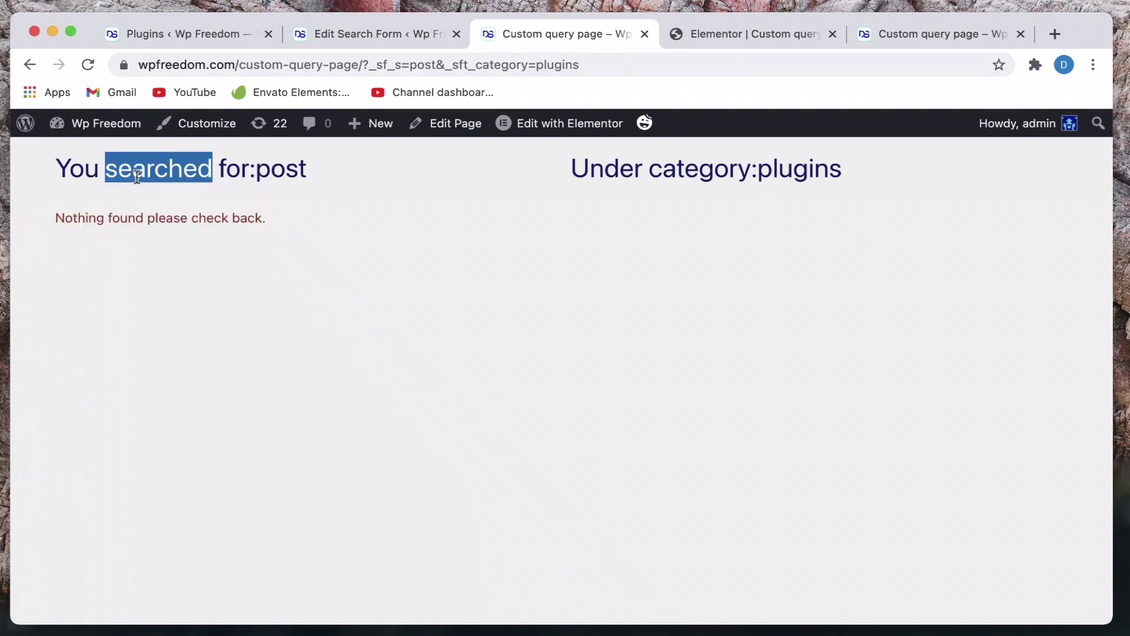
triple_click(136, 177)
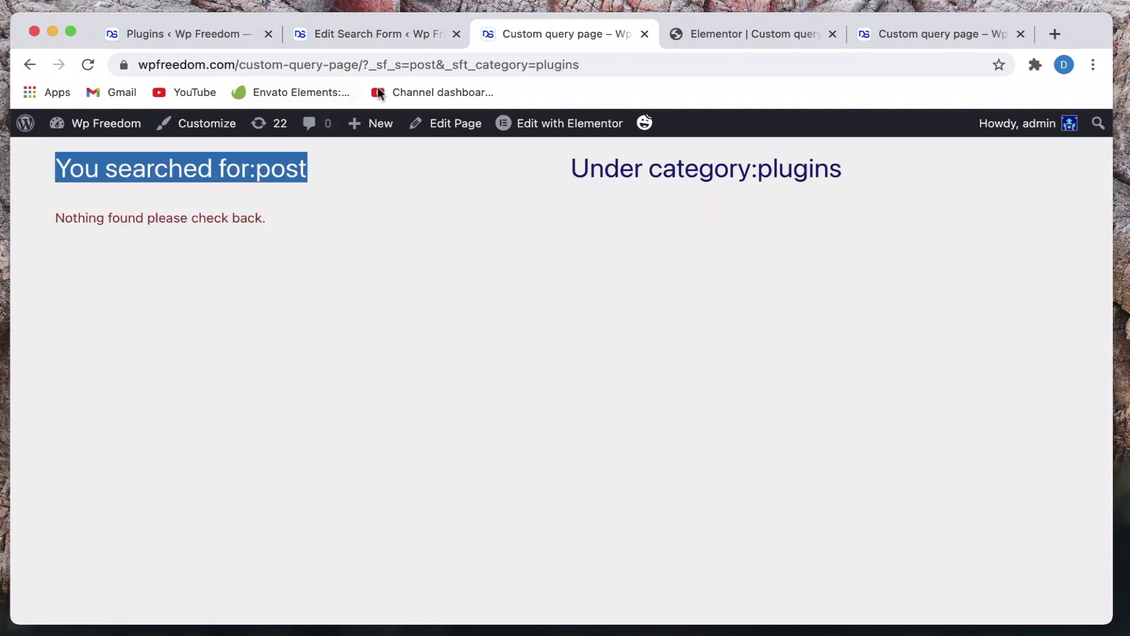
click(281, 177)
double_click(280, 176)
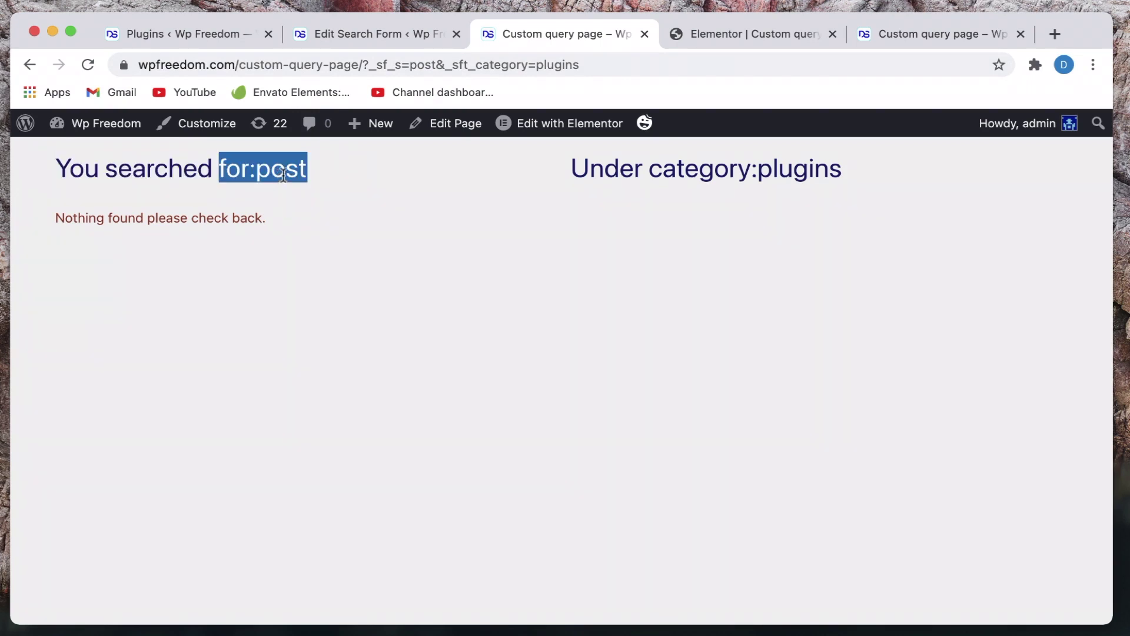
click(285, 174)
double_click(286, 174)
click(170, 174)
double_click(169, 174)
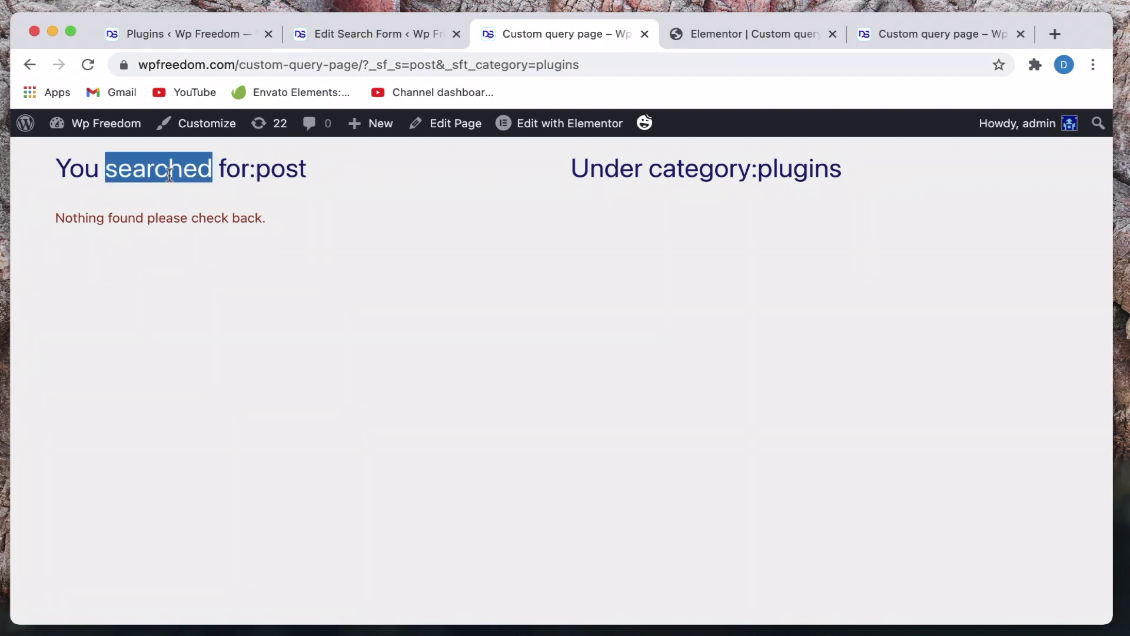
Review the search term and category headings together with the no-results message beneath them.
double_click(169, 174)
double_click(289, 162)
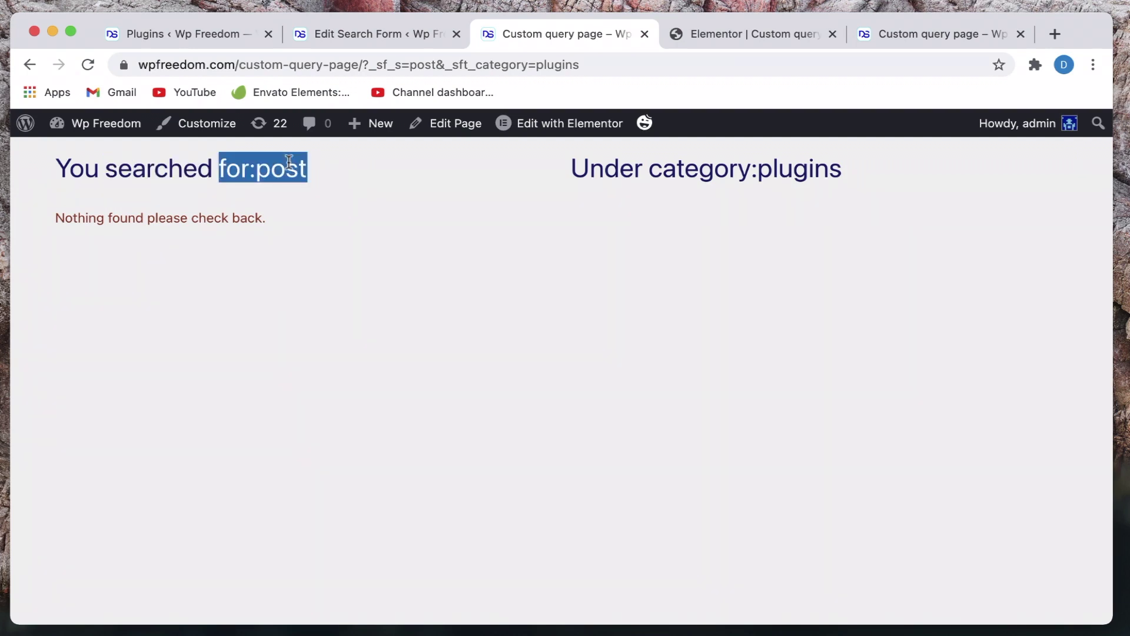
double_click(292, 163)
double_click(737, 177)
triple_click(203, 213)
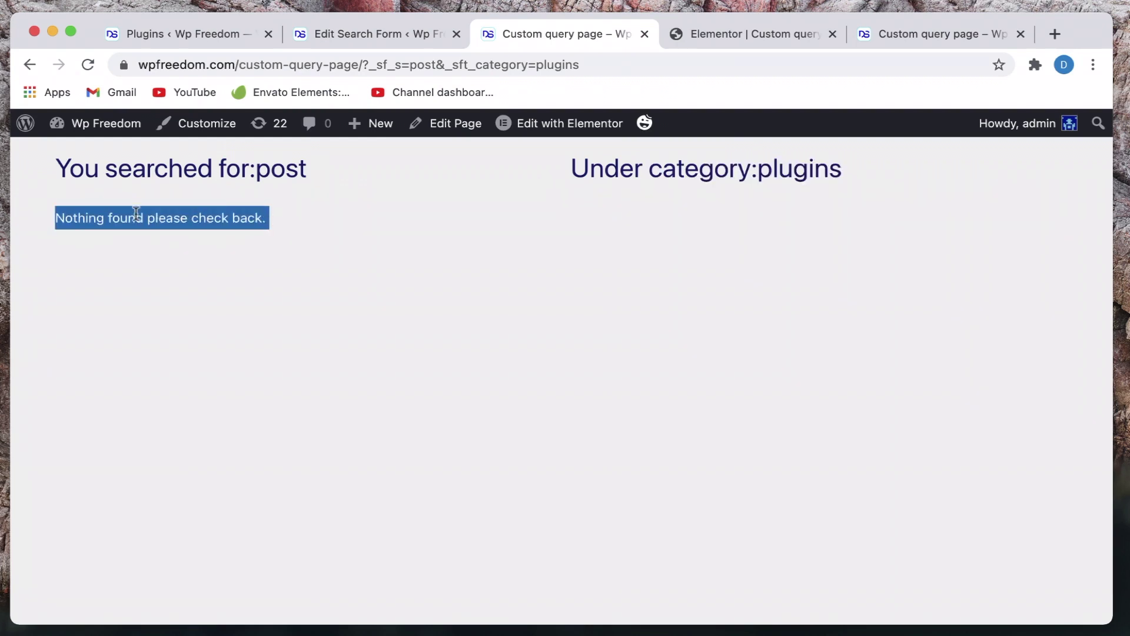
double_click(135, 215)
Return to the SFP Post Form page and search for "123" across all categories.
scroll(136, 216, left, 2)
click(252, 269)
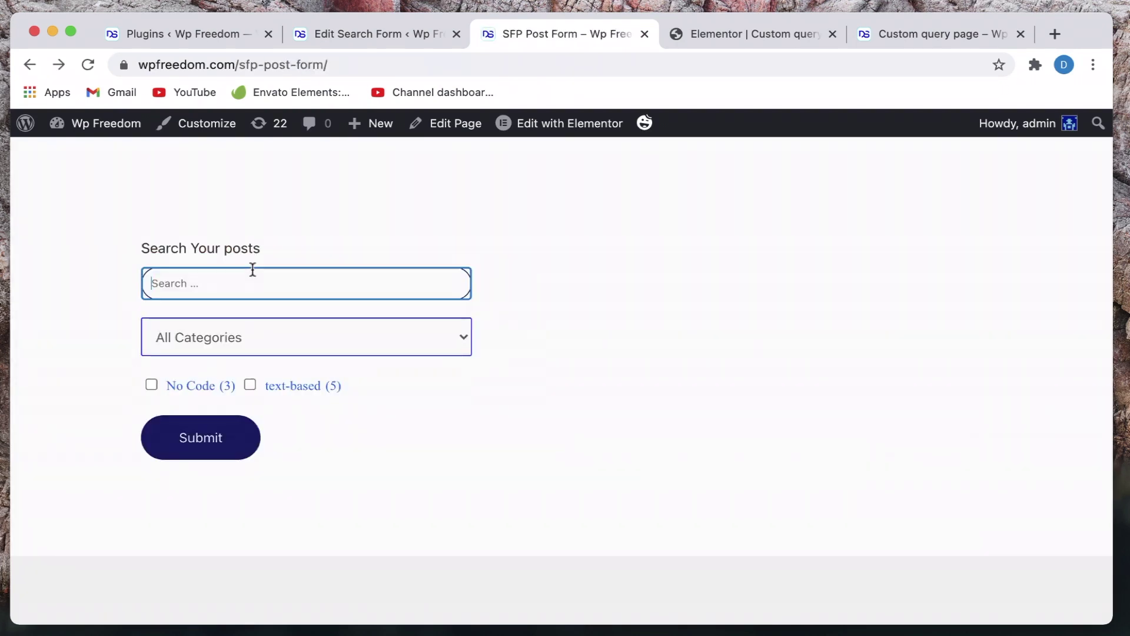
text(123)
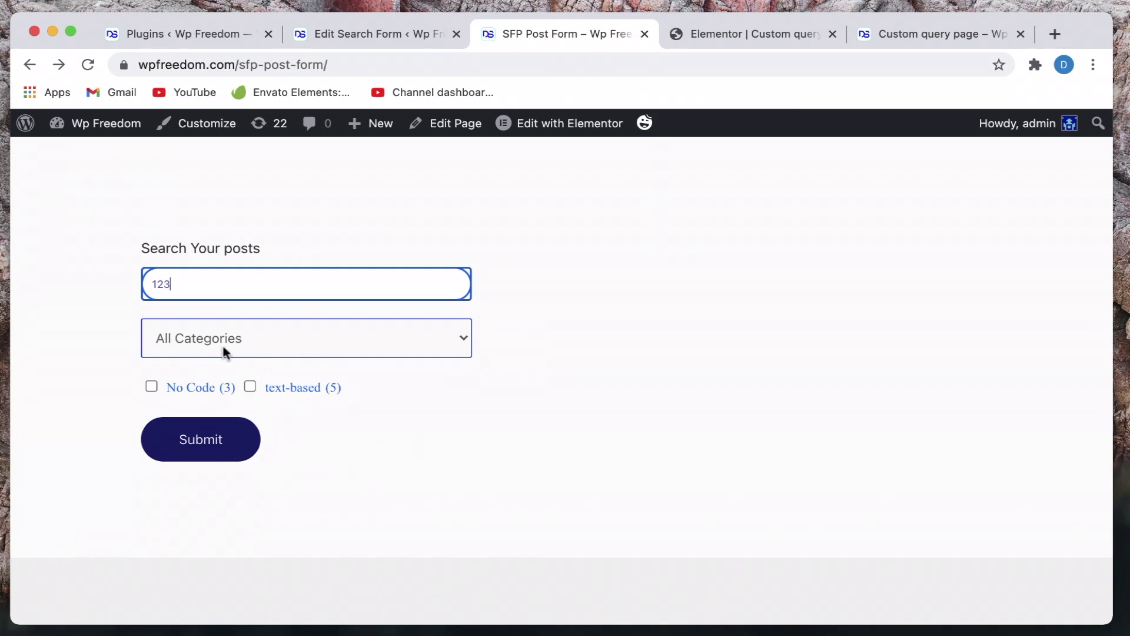
click(221, 437)
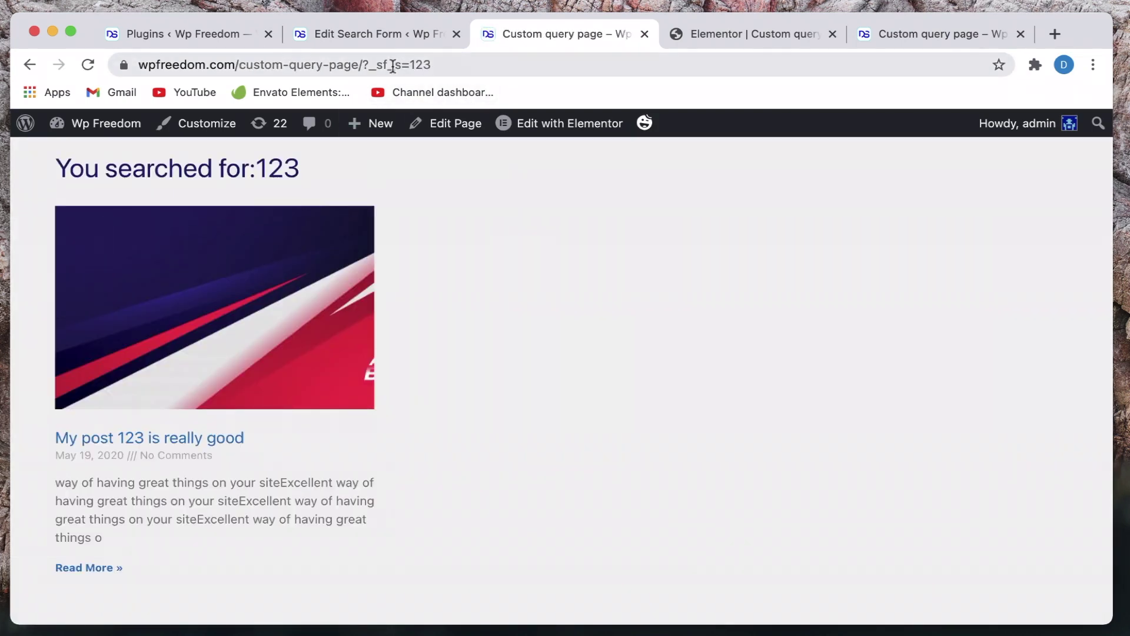
Go back to the search form, submit it with only the Plugins category selected, check the results headings, and return to the form.
scroll(454, 303, left, 5)
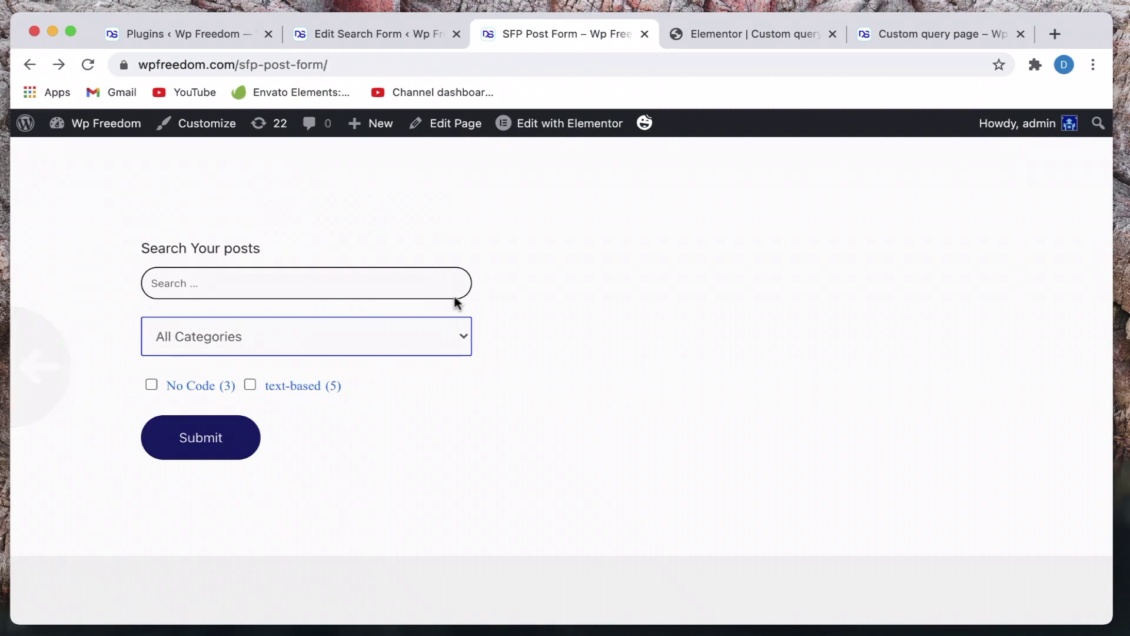
click(212, 341)
click(202, 379)
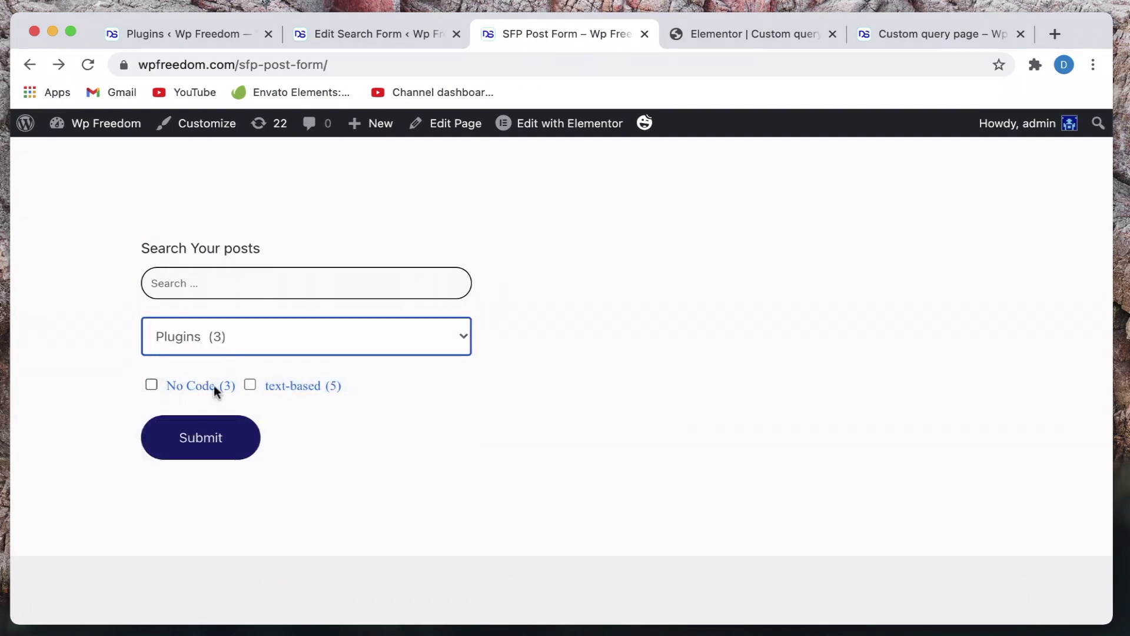
click(214, 434)
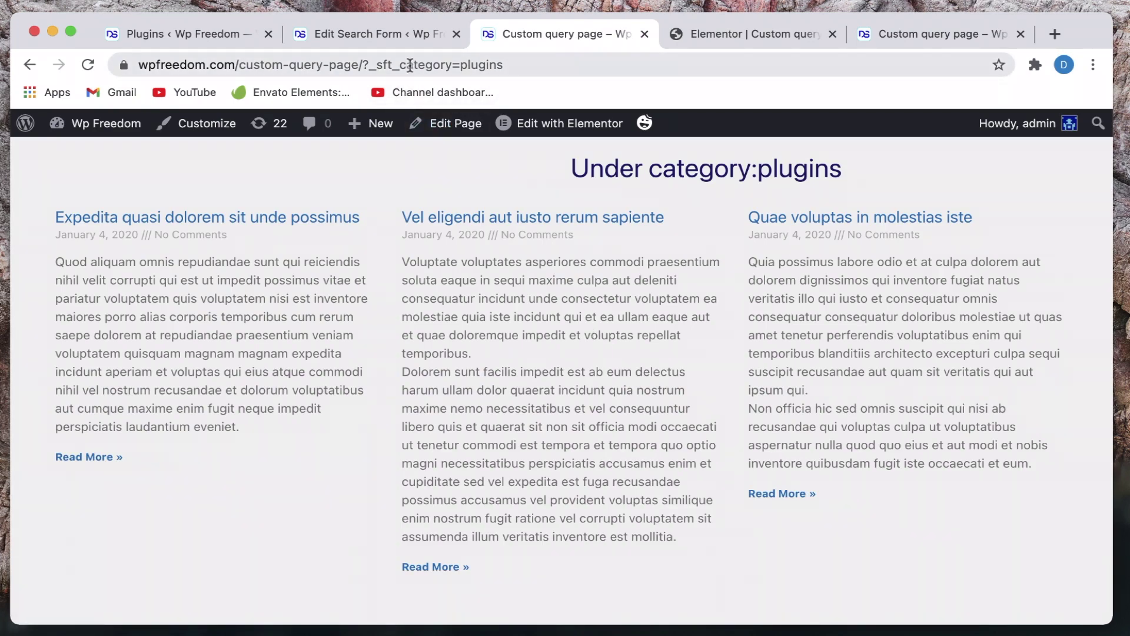
scroll(433, 299, left, 5)
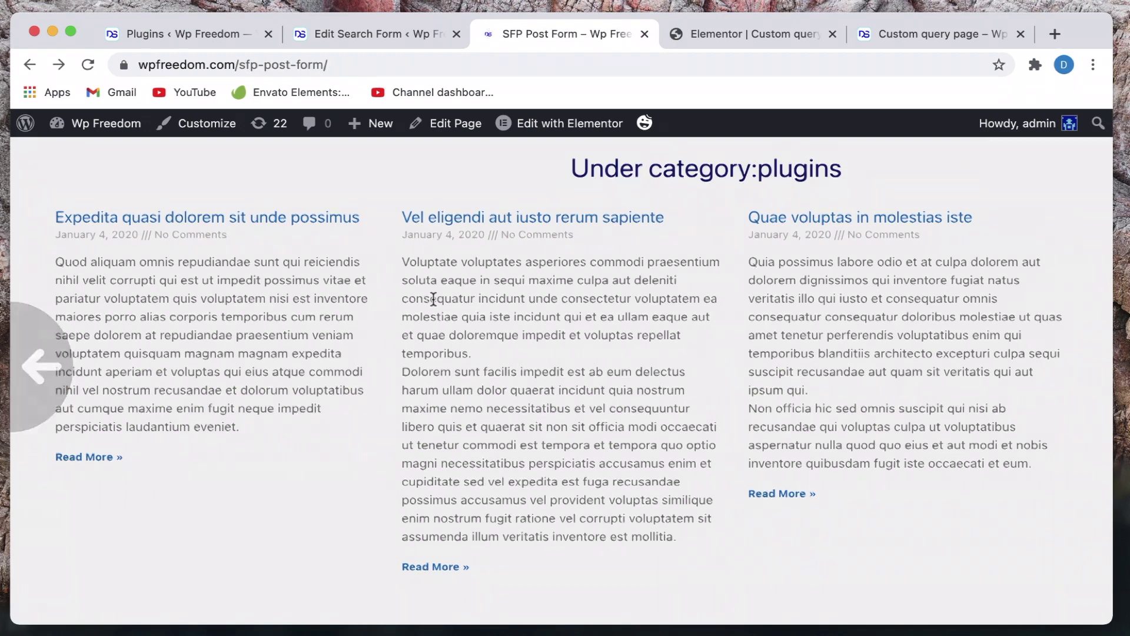